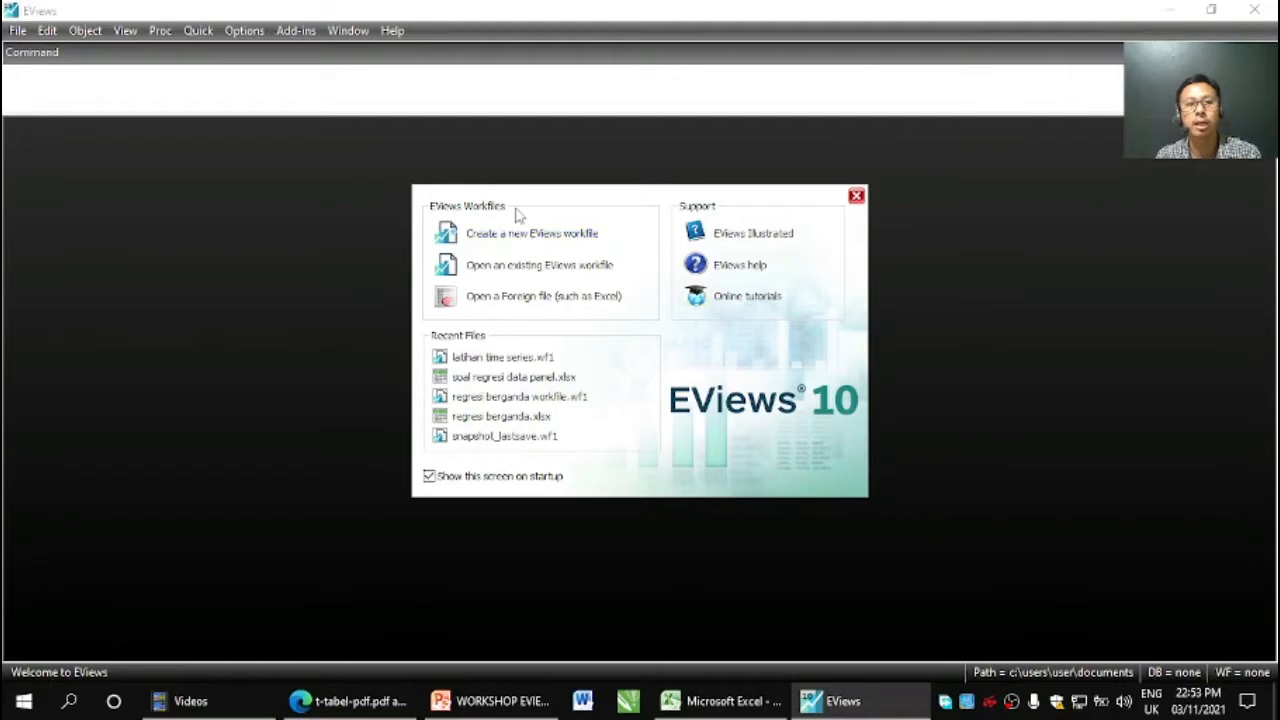
# Start a new EViews workfile and set its structure type to Unstructured / Undated
pyautogui.click(514, 236)
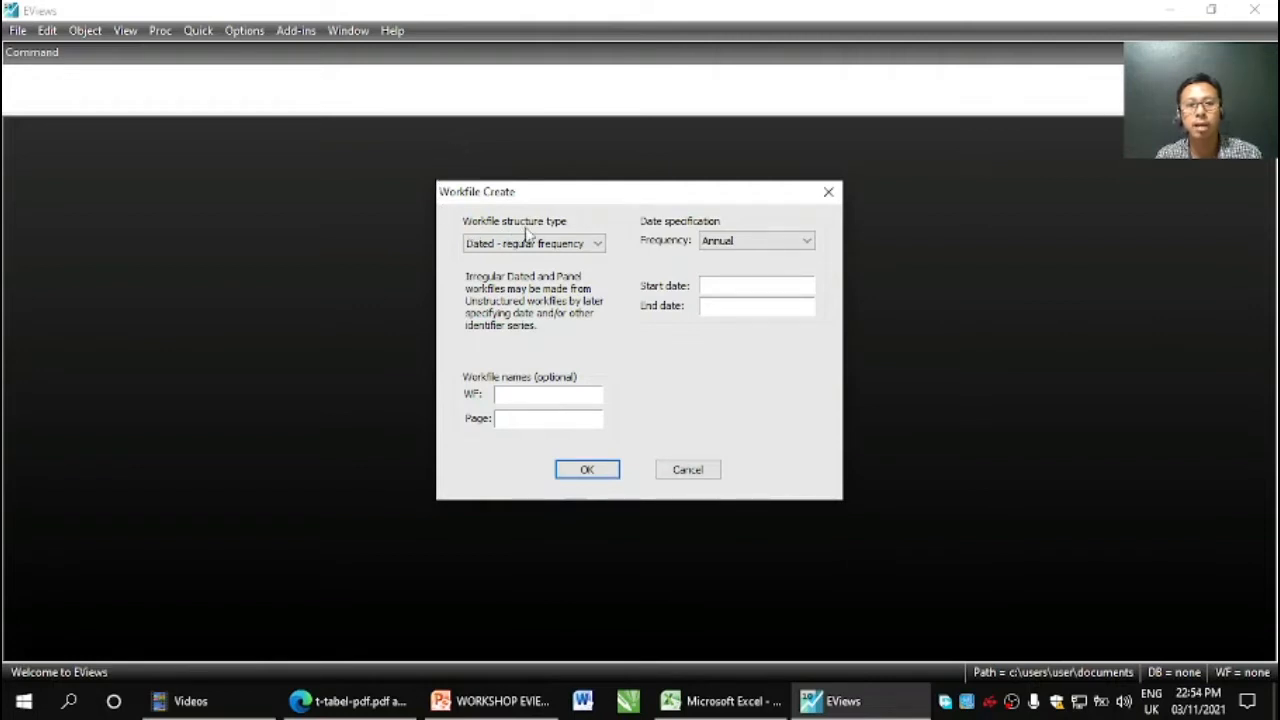
pyautogui.click(598, 246)
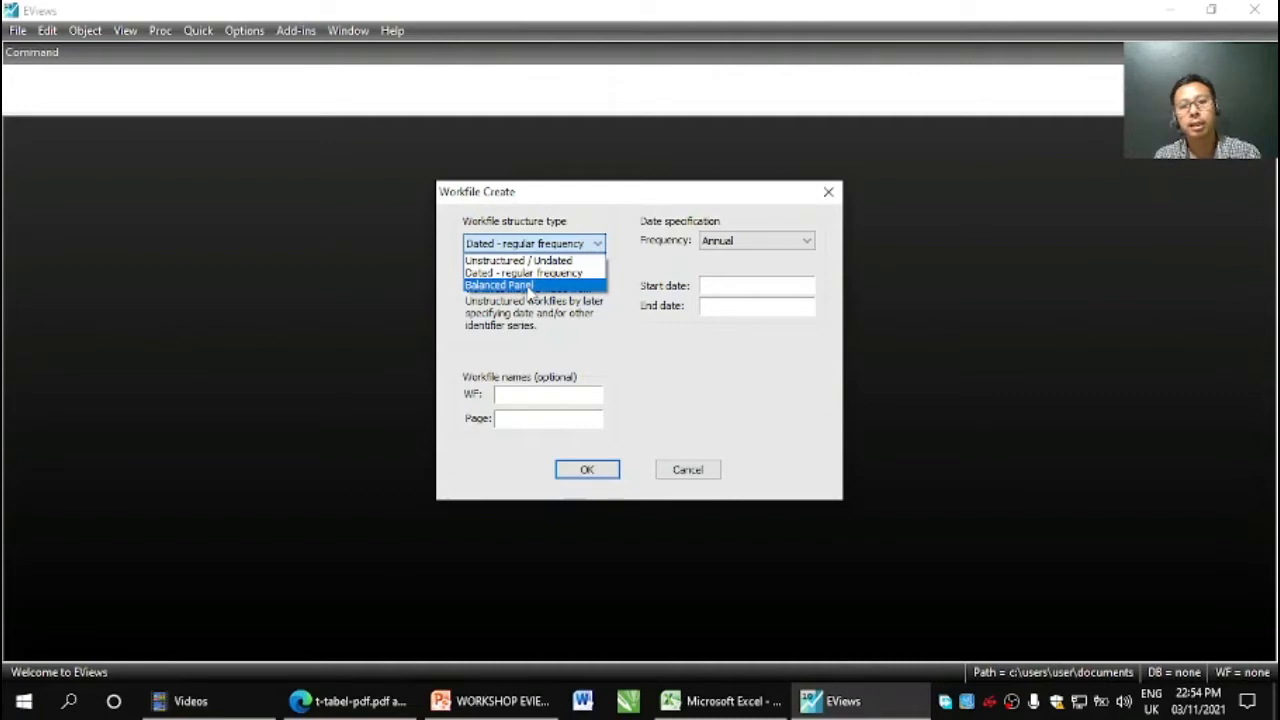
pyautogui.click(712, 701)
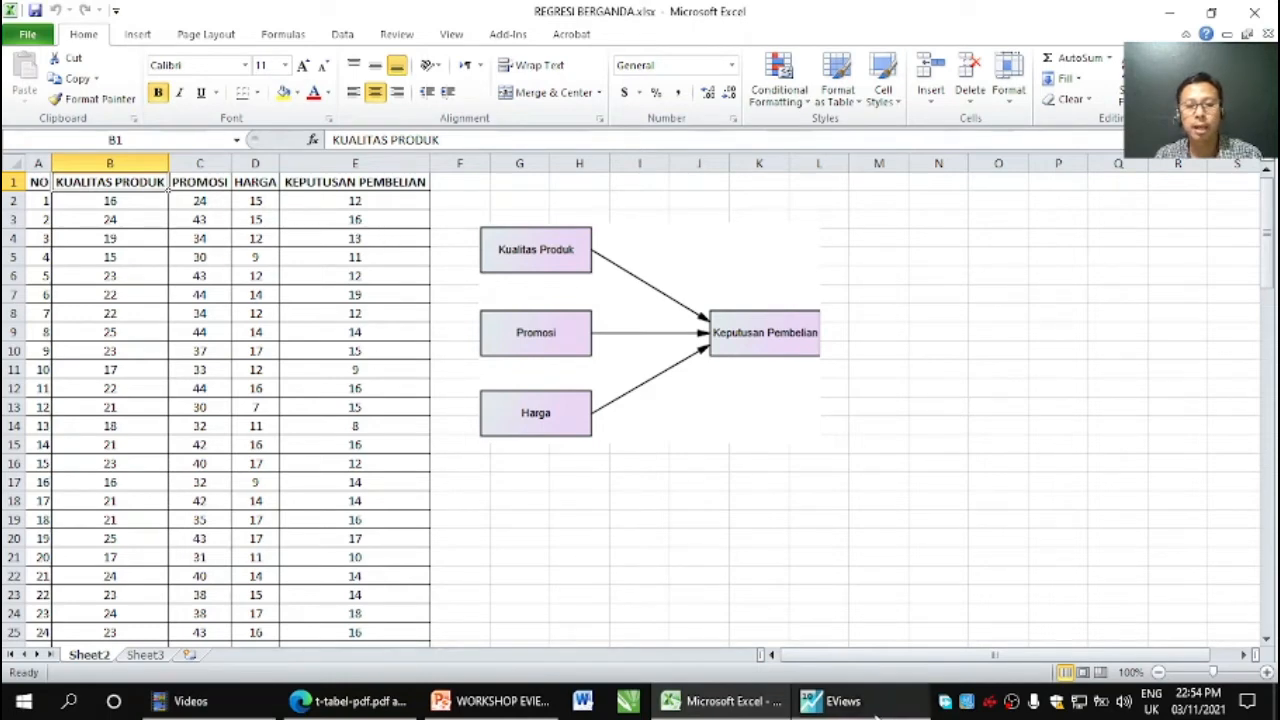
pyautogui.moveTo(845, 701)
pyautogui.click(828, 645)
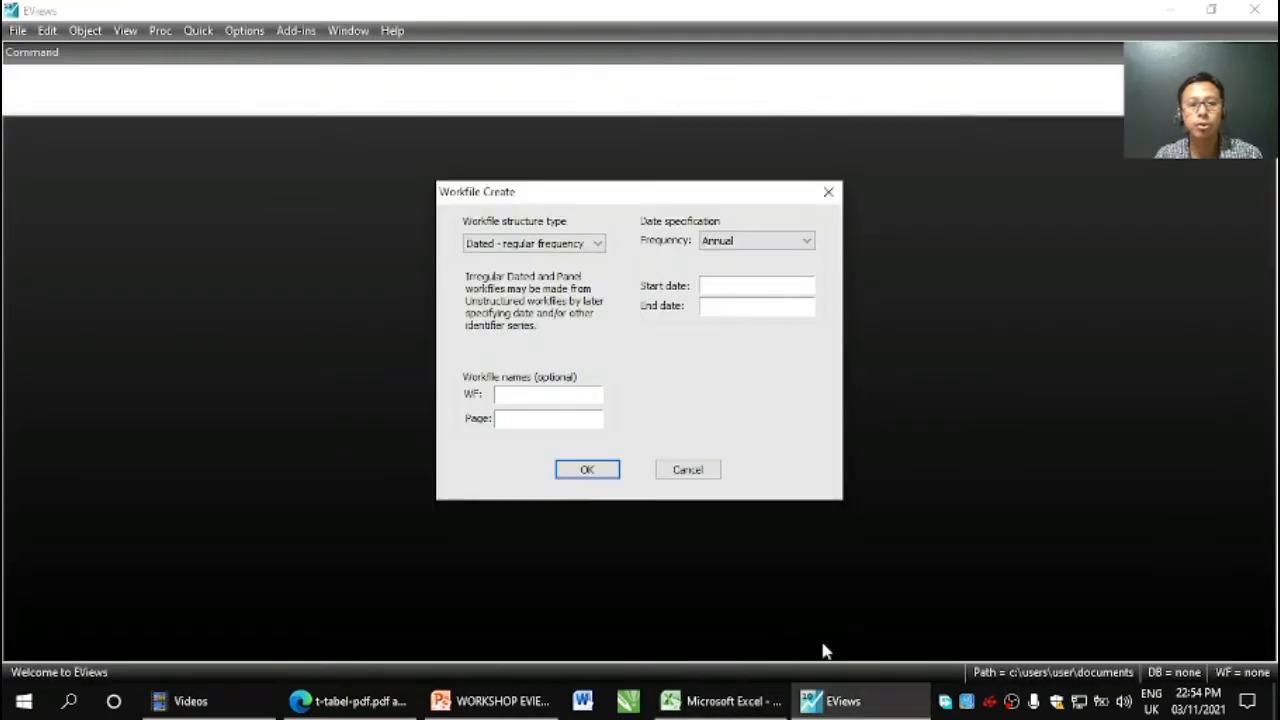
pyautogui.click(597, 245)
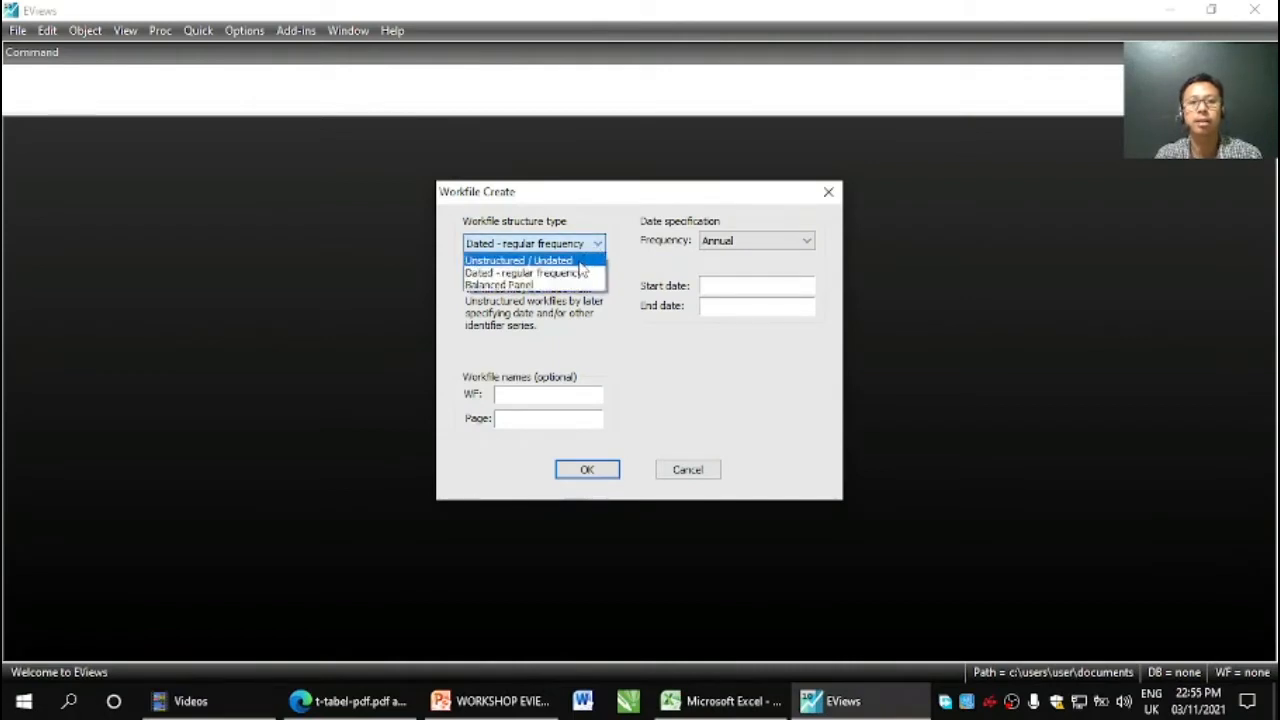
pyautogui.click(579, 262)
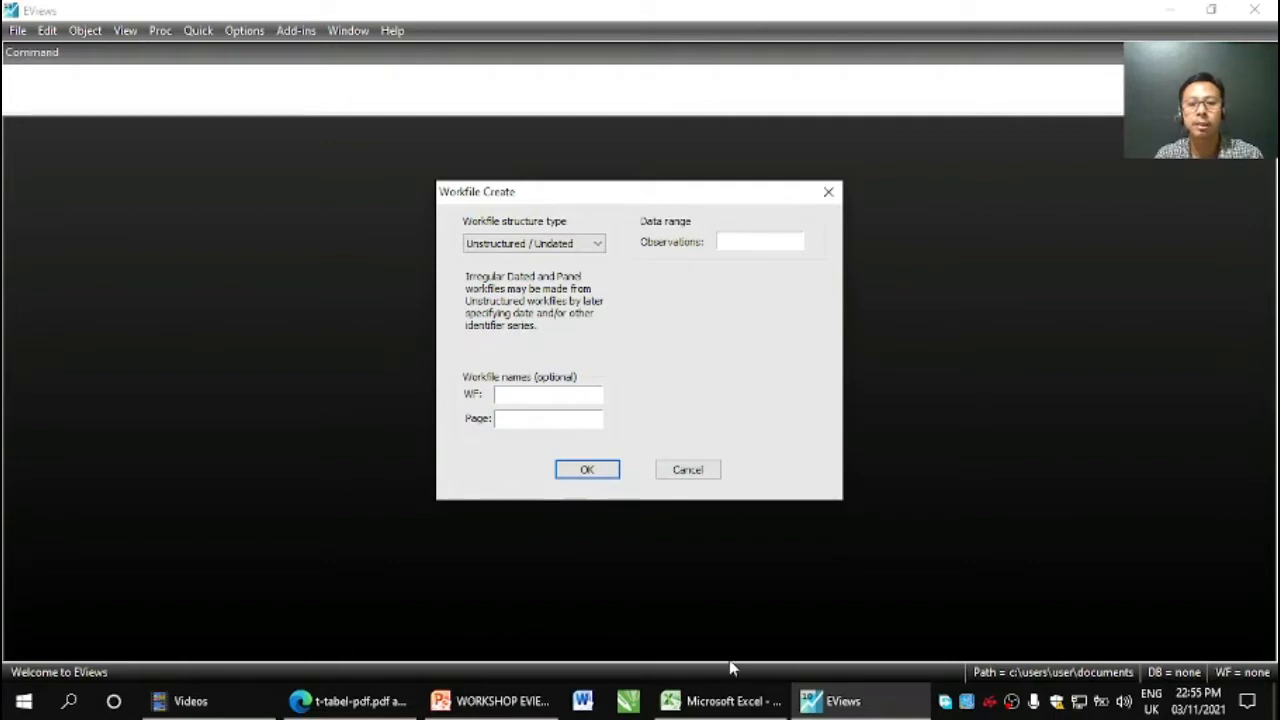
# Check the last NO entry of the Excel data on Sheet2, and create the EViews workfile with 100 observations and no name
pyautogui.click(718, 705)
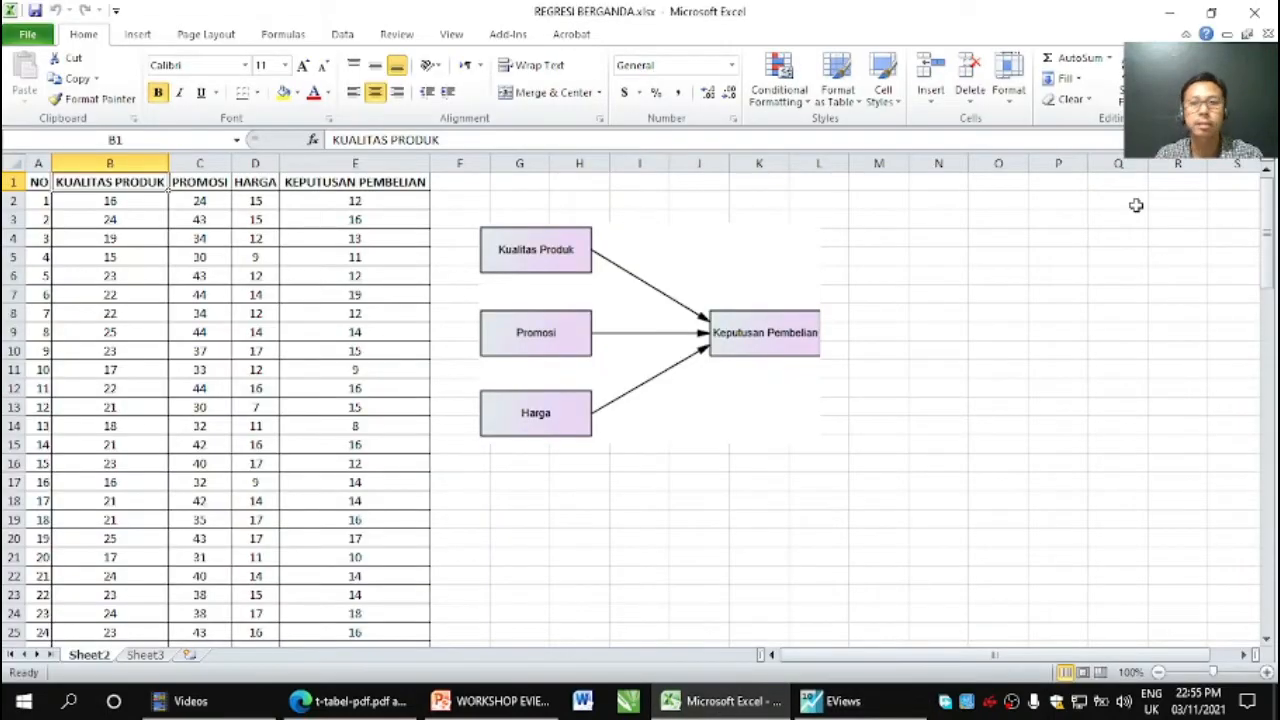
pyautogui.moveTo(1268, 250); pyautogui.dragTo(1255, 582)
pyautogui.moveTo(40, 634)
pyautogui.mouseDown()
pyautogui.moveTo(152, 636)
pyautogui.moveTo(42, 634)
pyautogui.mouseUp()
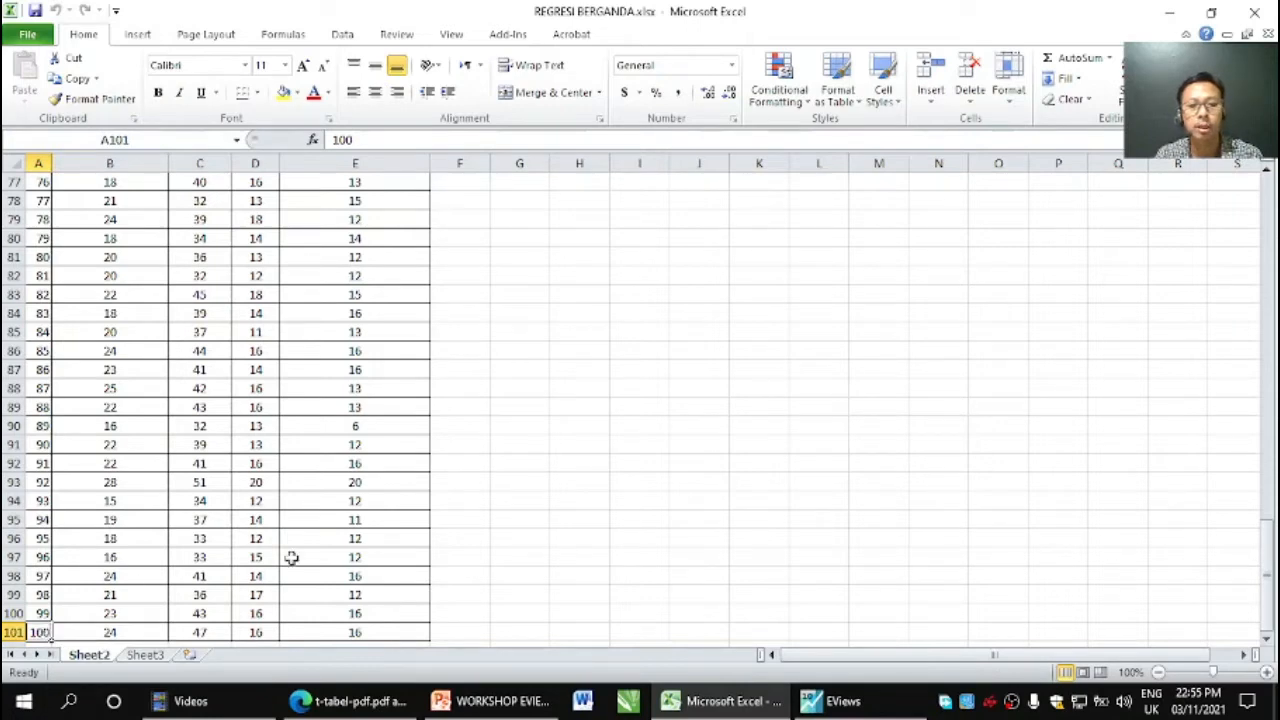
pyautogui.click(843, 701)
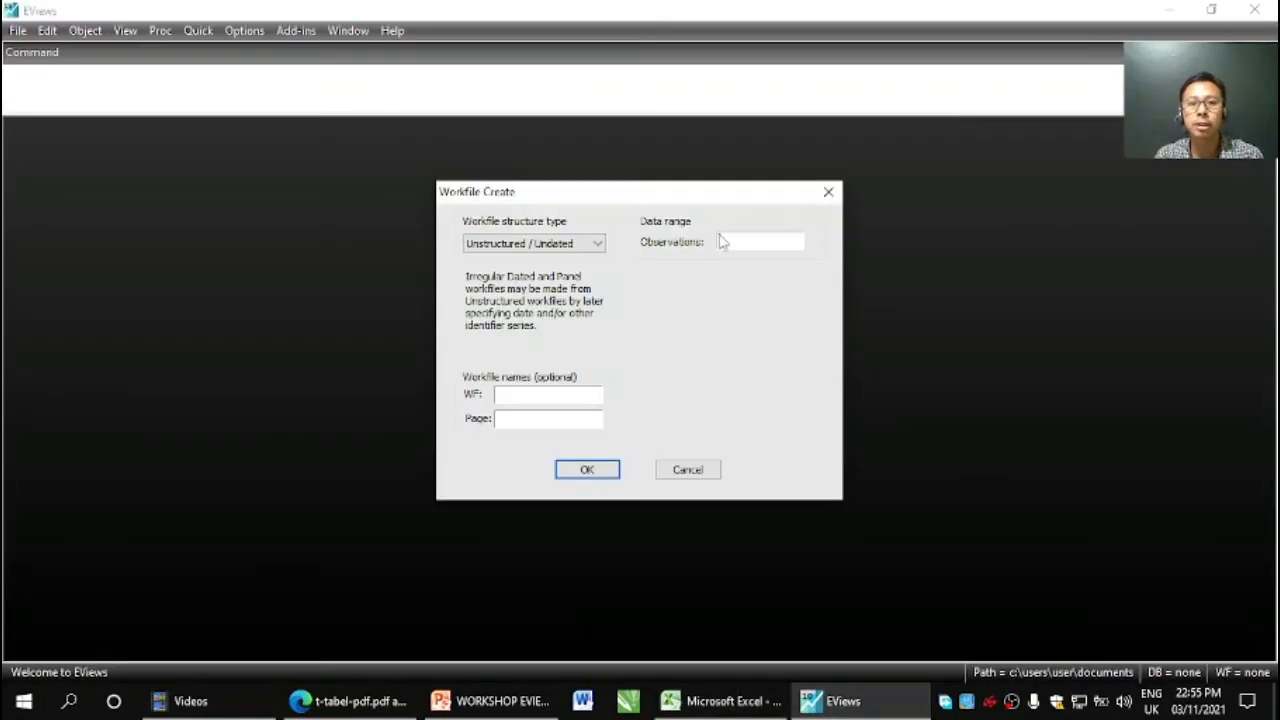
pyautogui.click(723, 240)
pyautogui.write('100')
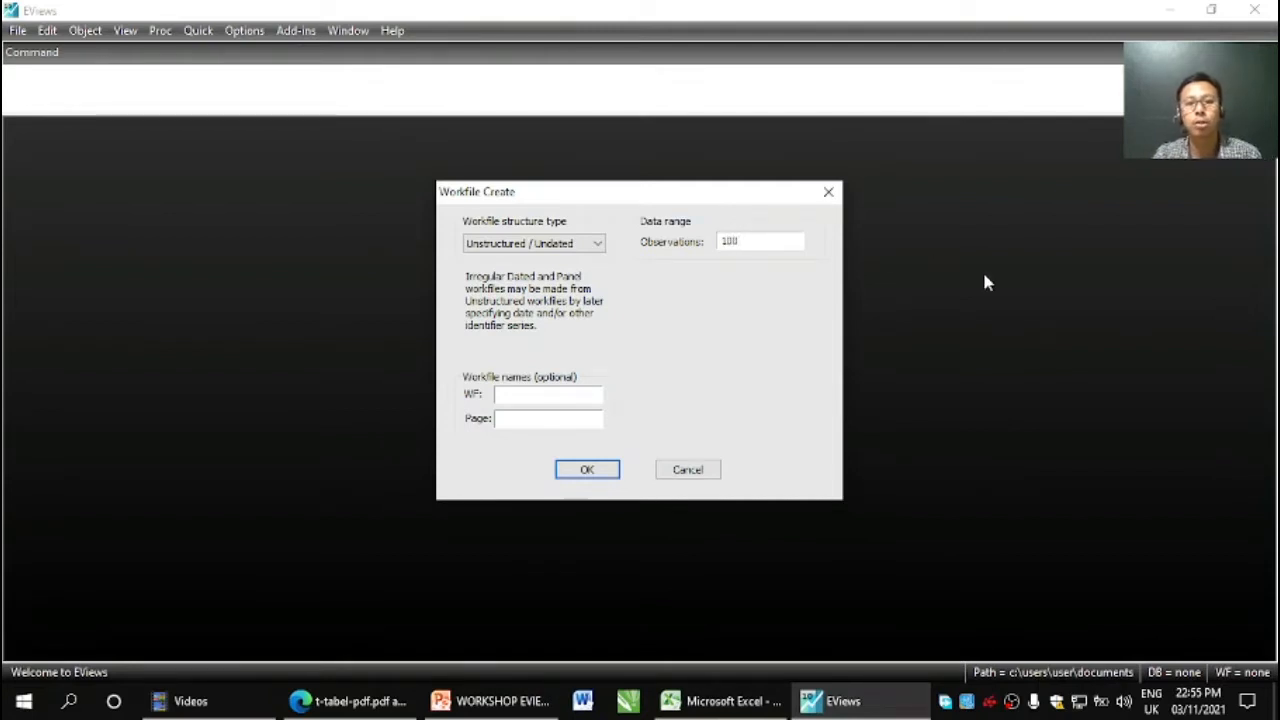
pyautogui.click(502, 393)
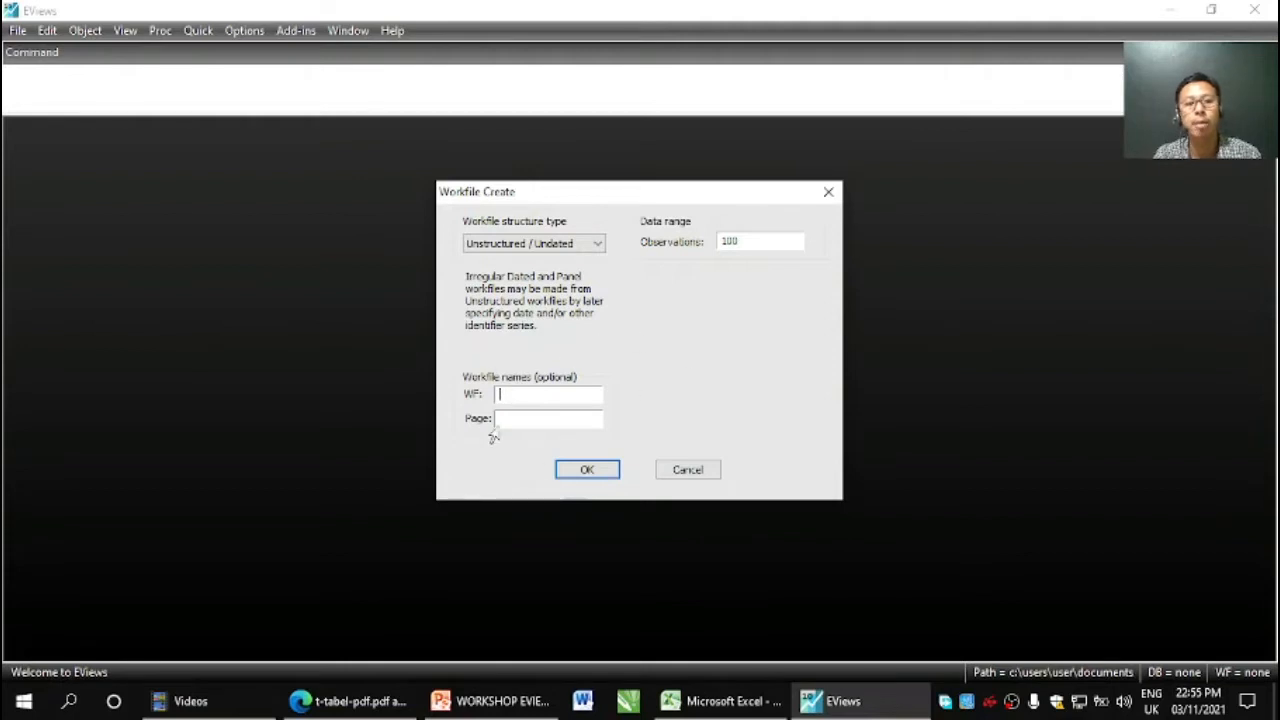
pyautogui.click(586, 471)
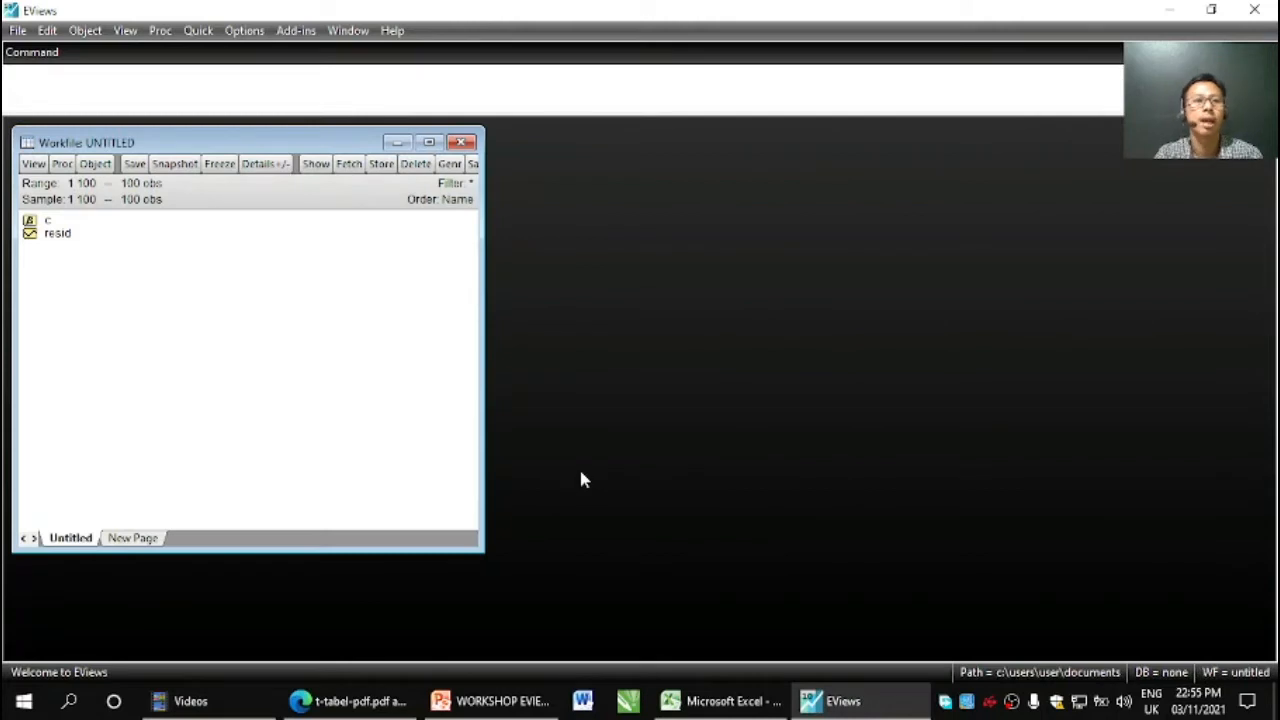
# Examine the contents of the default c and resid objects in the new workfile, closing each one after viewing
pyautogui.moveTo(192, 145); pyautogui.dragTo(210, 147)
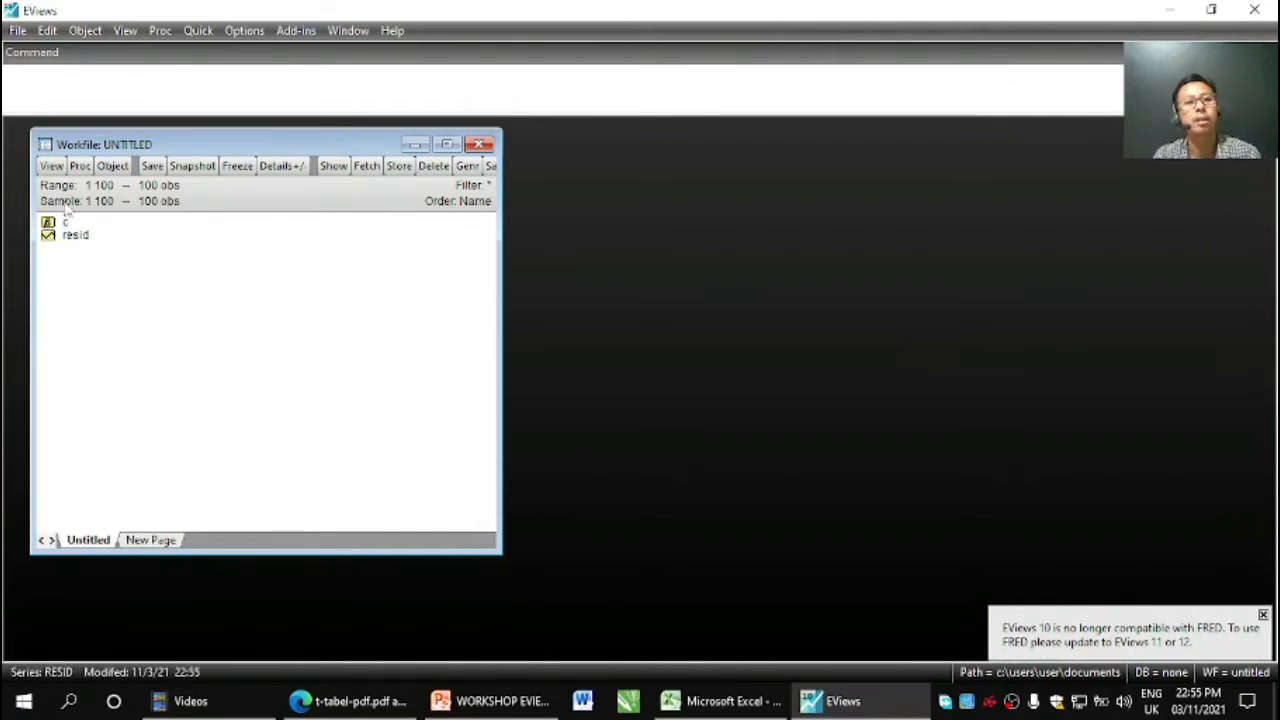
pyautogui.doubleClick(66, 222)
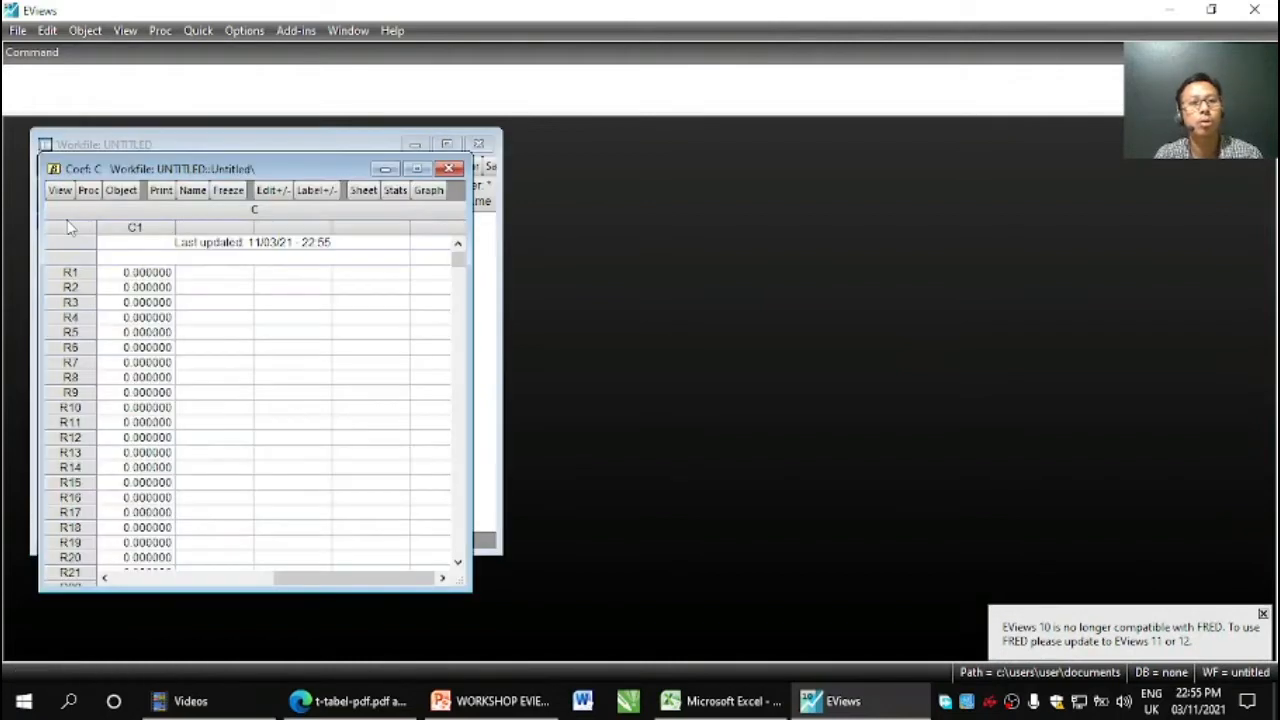
pyautogui.click(449, 168)
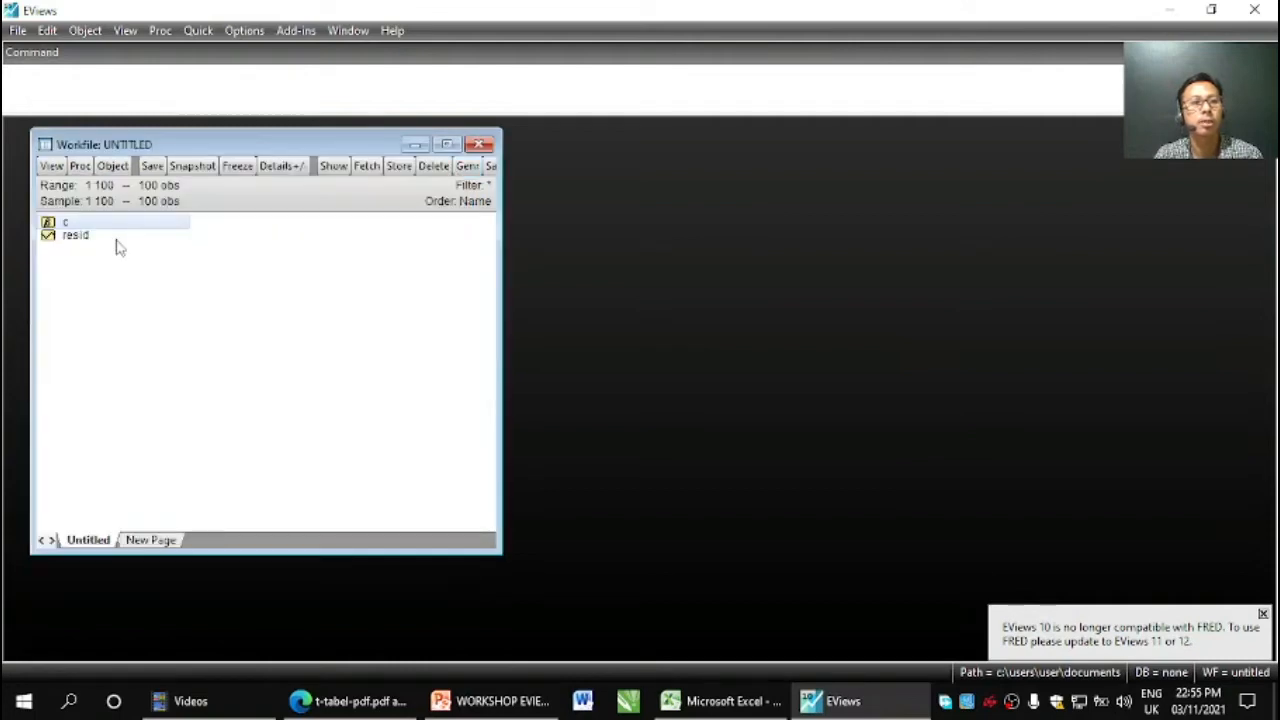
pyautogui.doubleClick(91, 237)
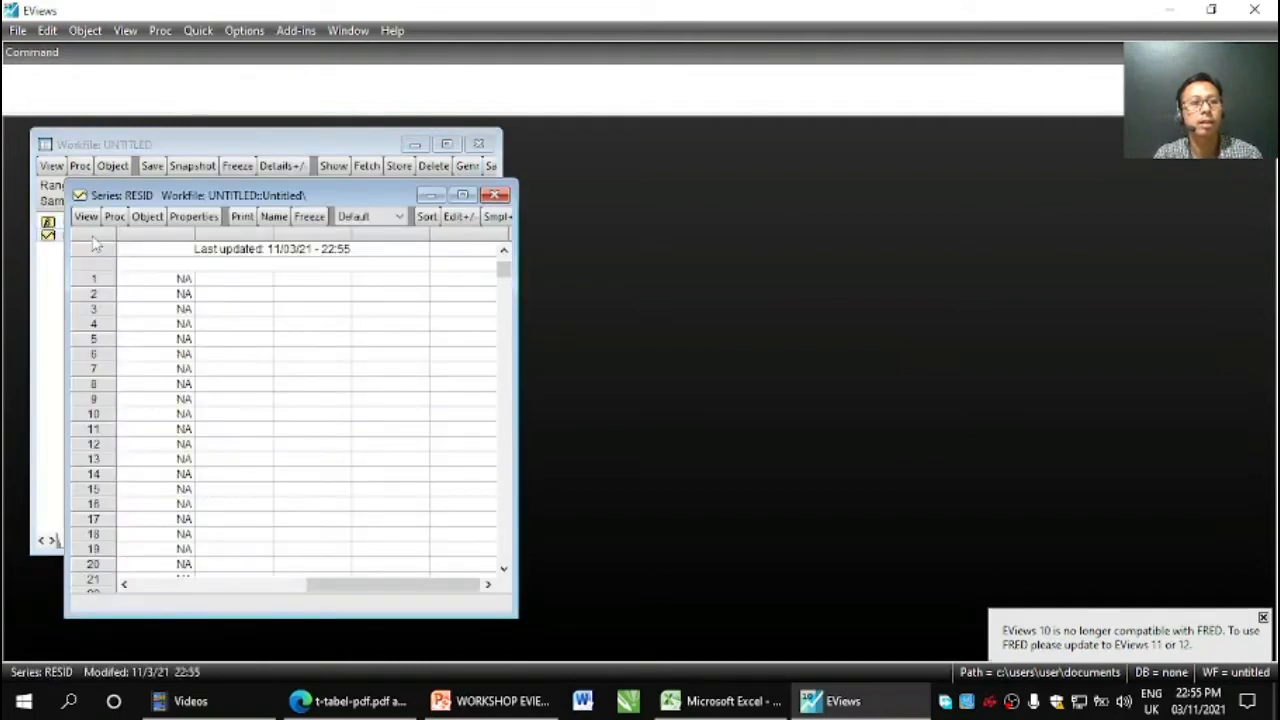
pyautogui.click(494, 194)
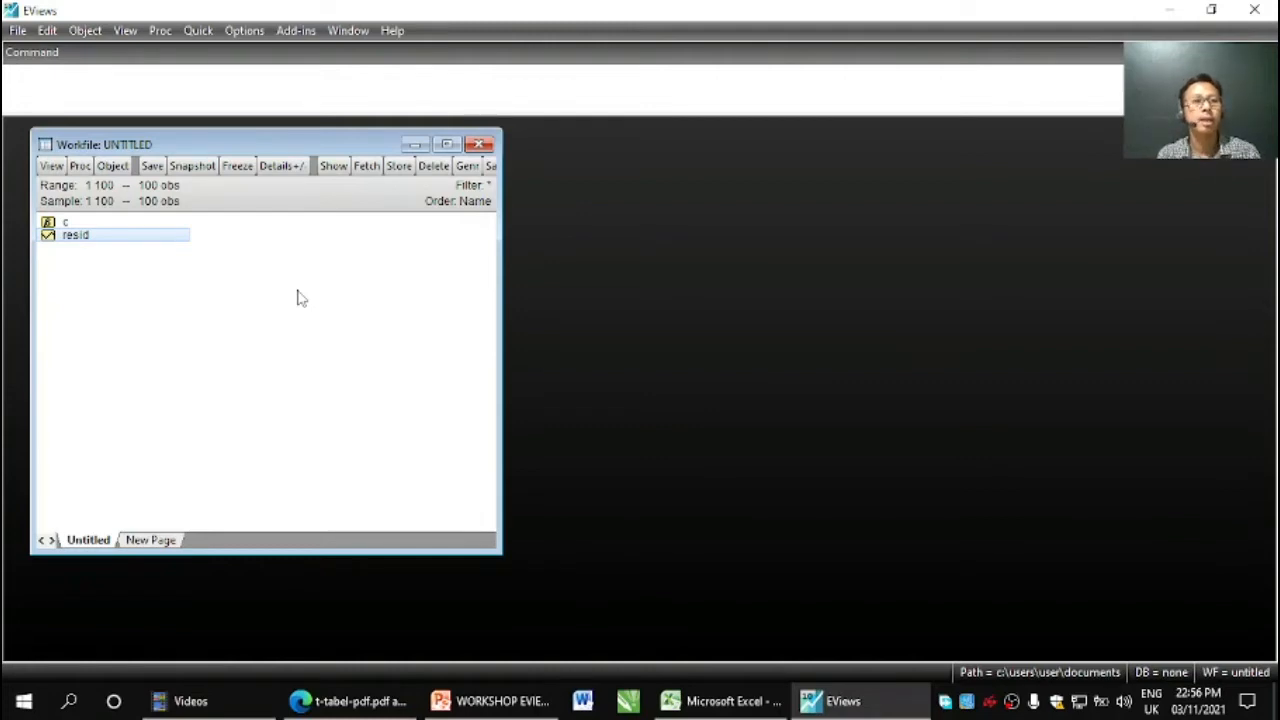
pyautogui.click(716, 701)
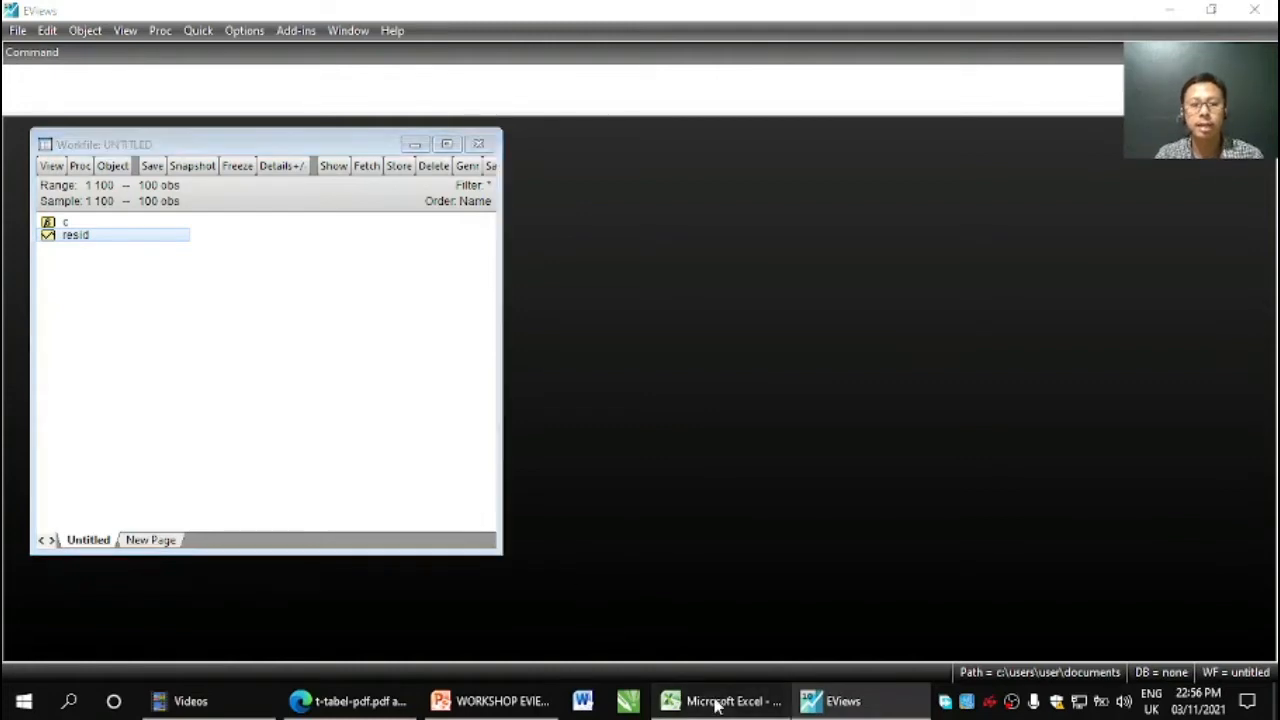
pyautogui.click(876, 703)
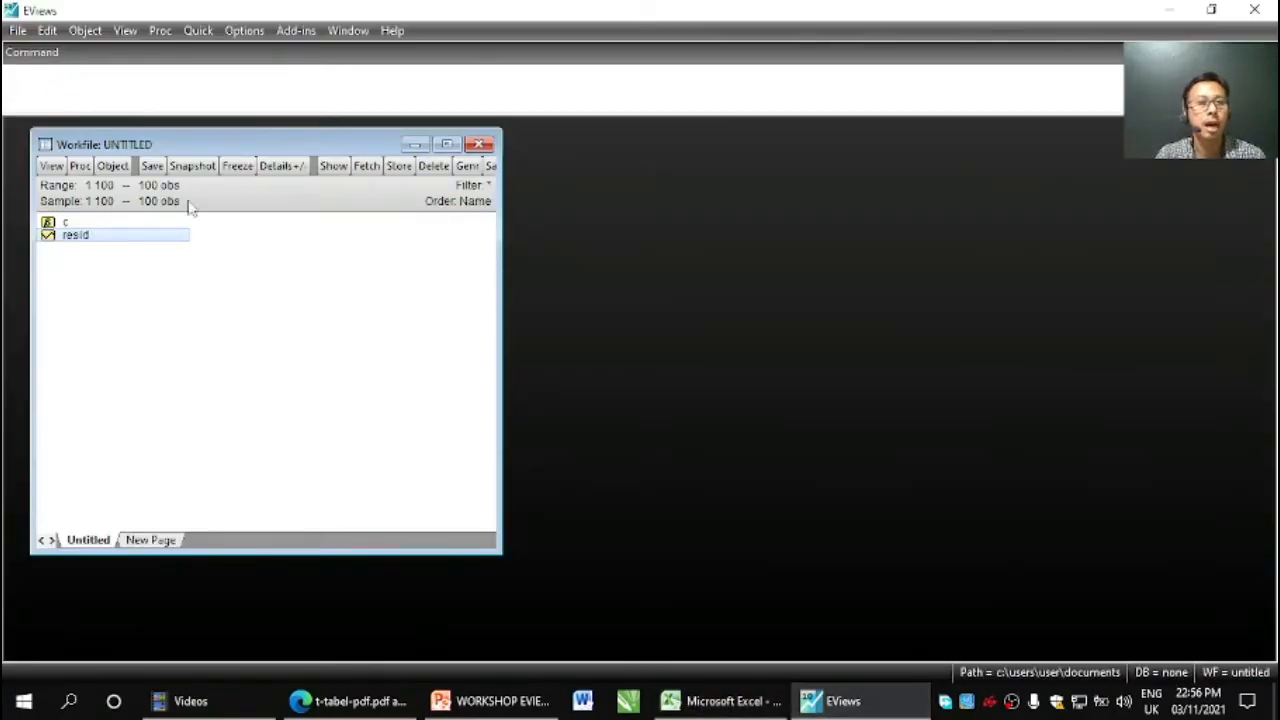
# Open an empty group for editing series and place its window beside the workfile window with the observation numbers in view
pyautogui.click(196, 32)
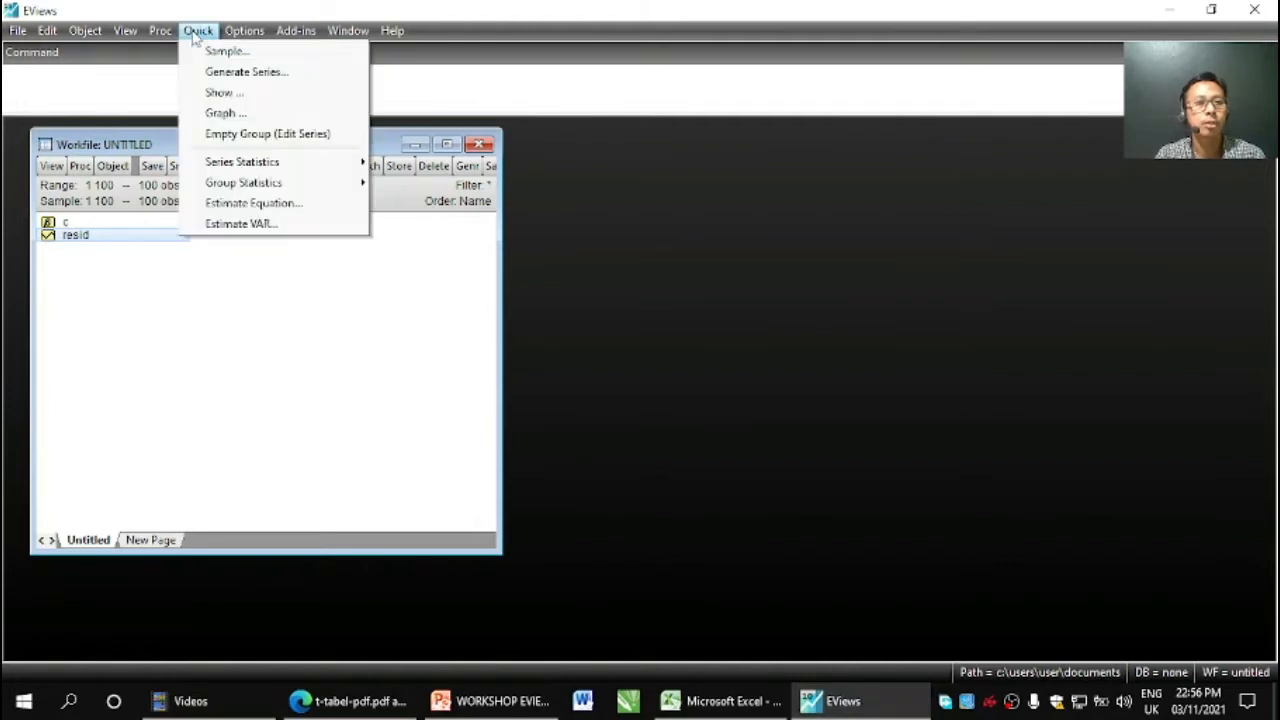
pyautogui.click(205, 134)
pyautogui.moveTo(372, 222); pyautogui.dragTo(834, 168)
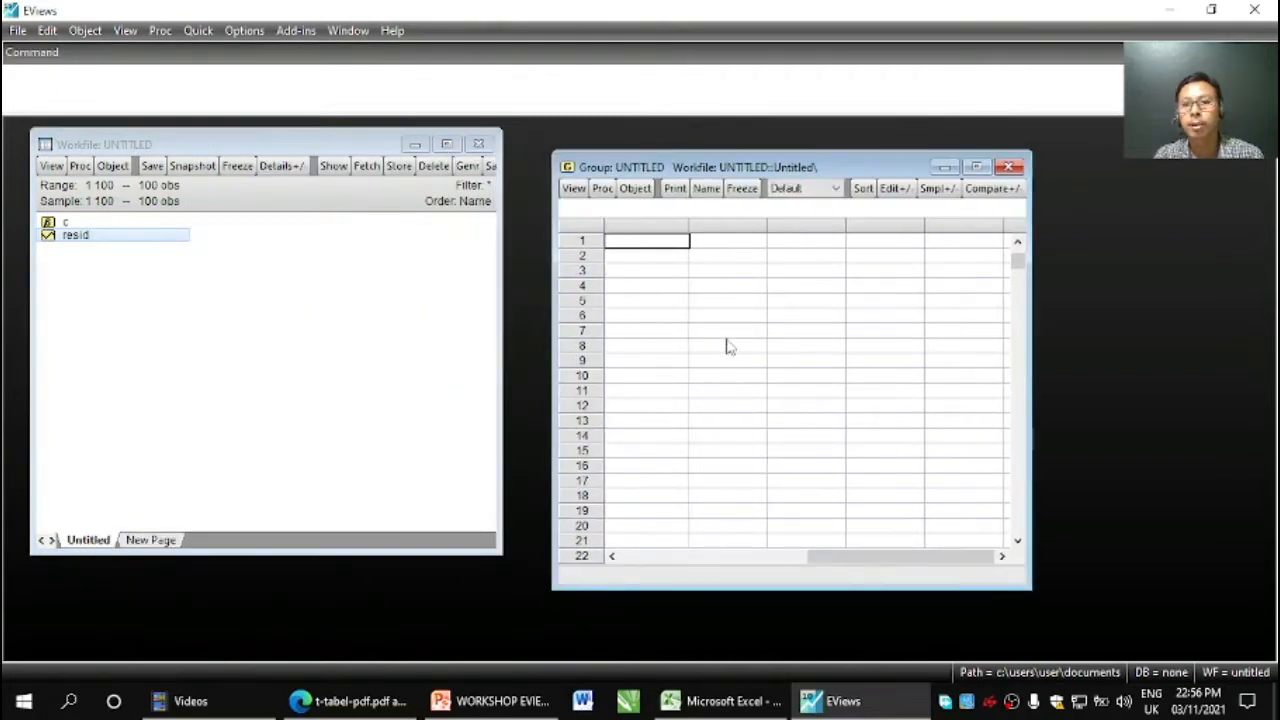
pyautogui.moveTo(1020, 268); pyautogui.dragTo(1017, 254)
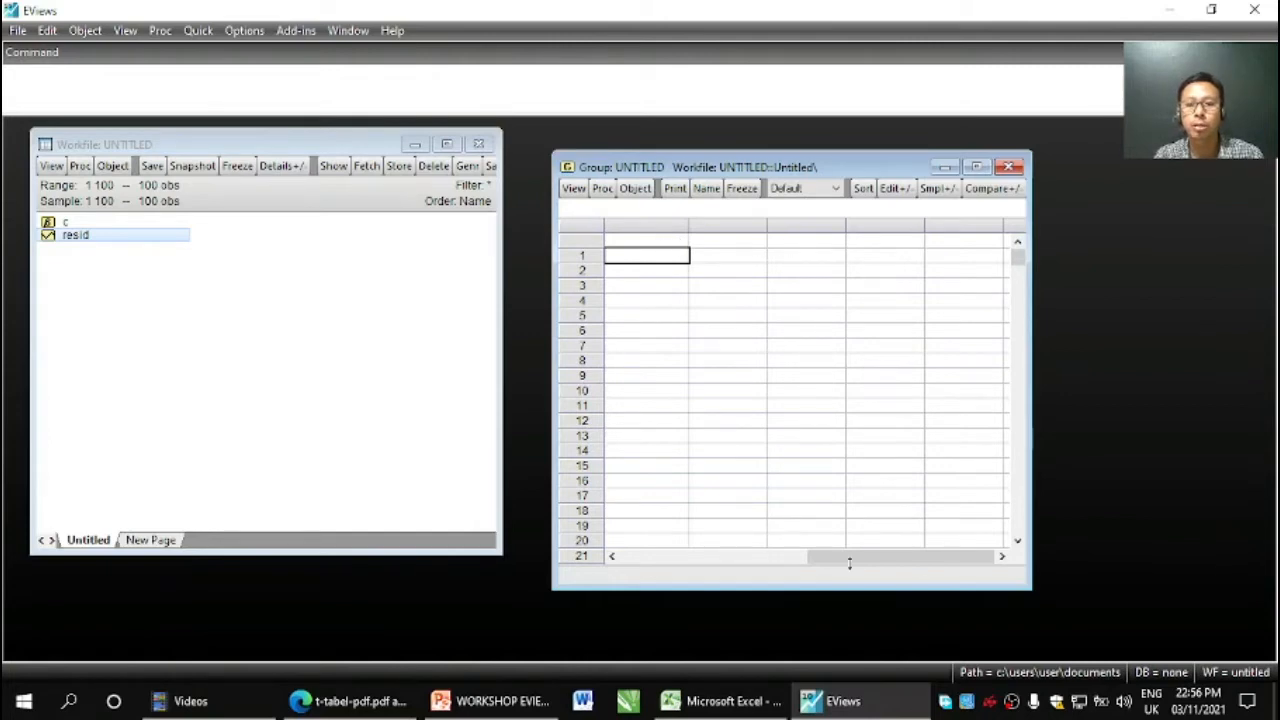
pyautogui.moveTo(851, 568); pyautogui.dragTo(705, 566)
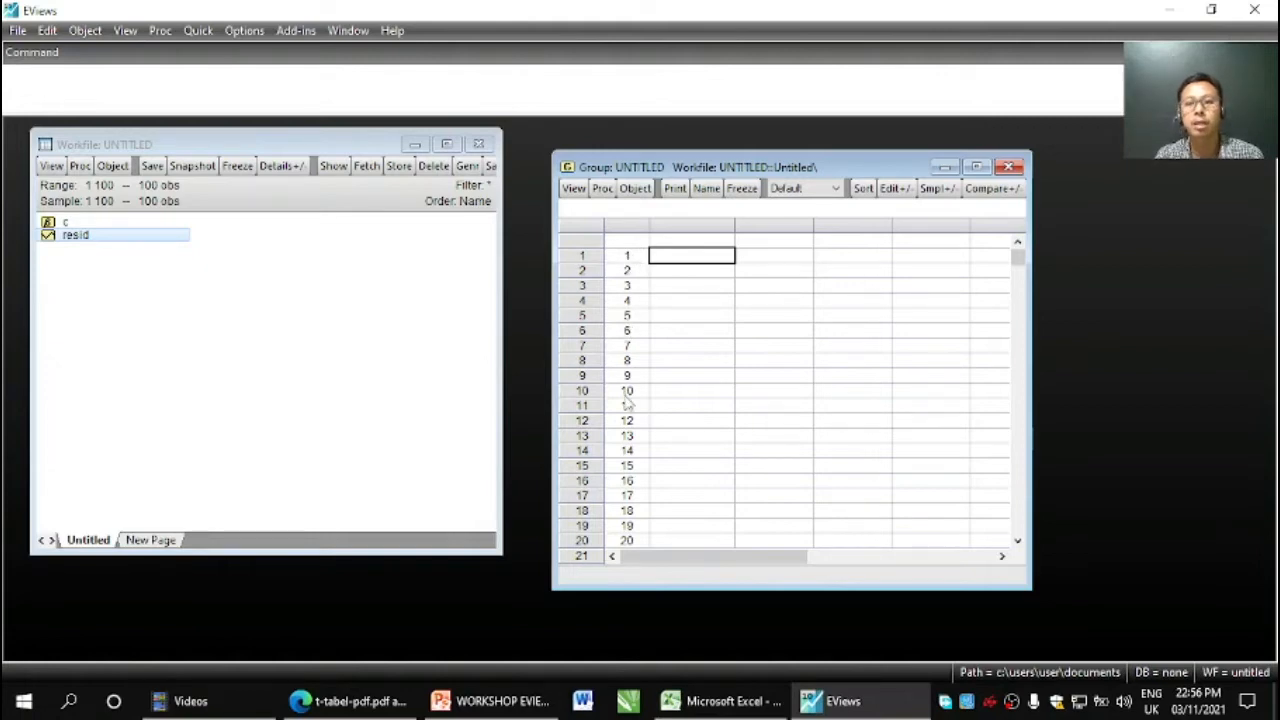
pyautogui.moveTo(1017, 262); pyautogui.dragTo(997, 243)
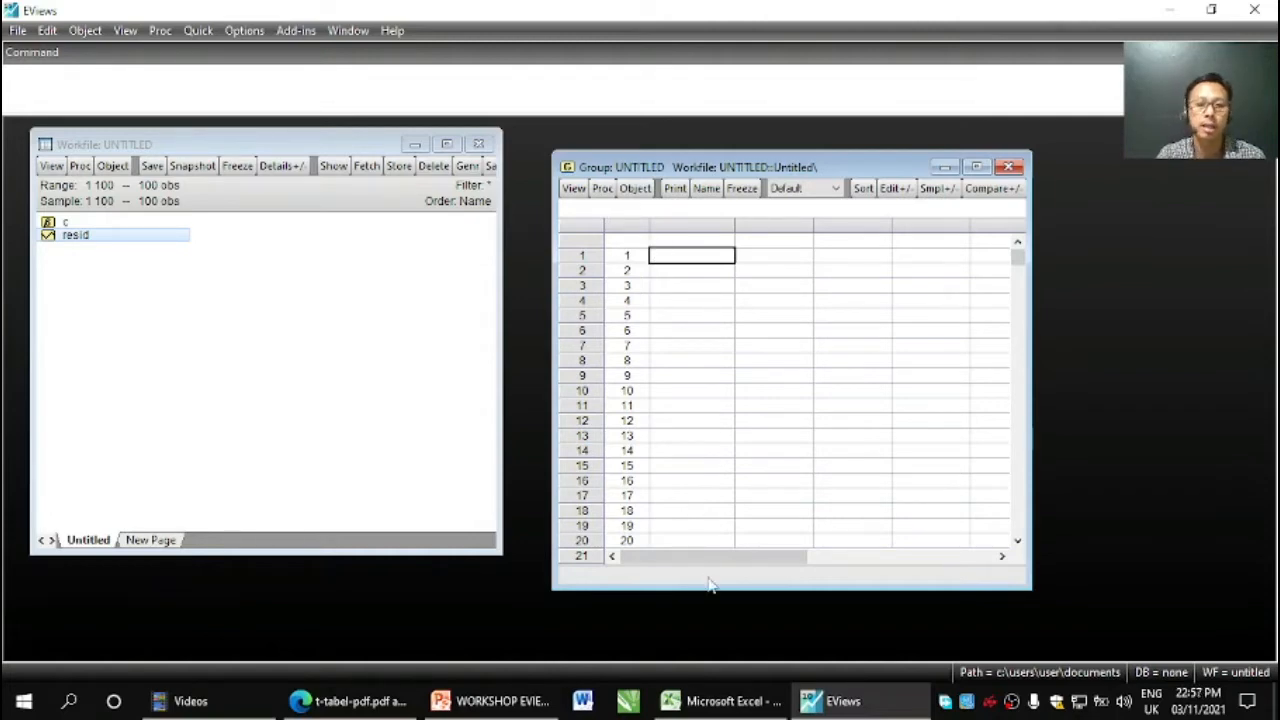
# Switch to Excel and copy the KUALITAS PRODUK, PROMOSI, HARGA and KEPUTUSAN PEMBELIAN columns with their headers, cells B1:E101
pyautogui.click(710, 701)
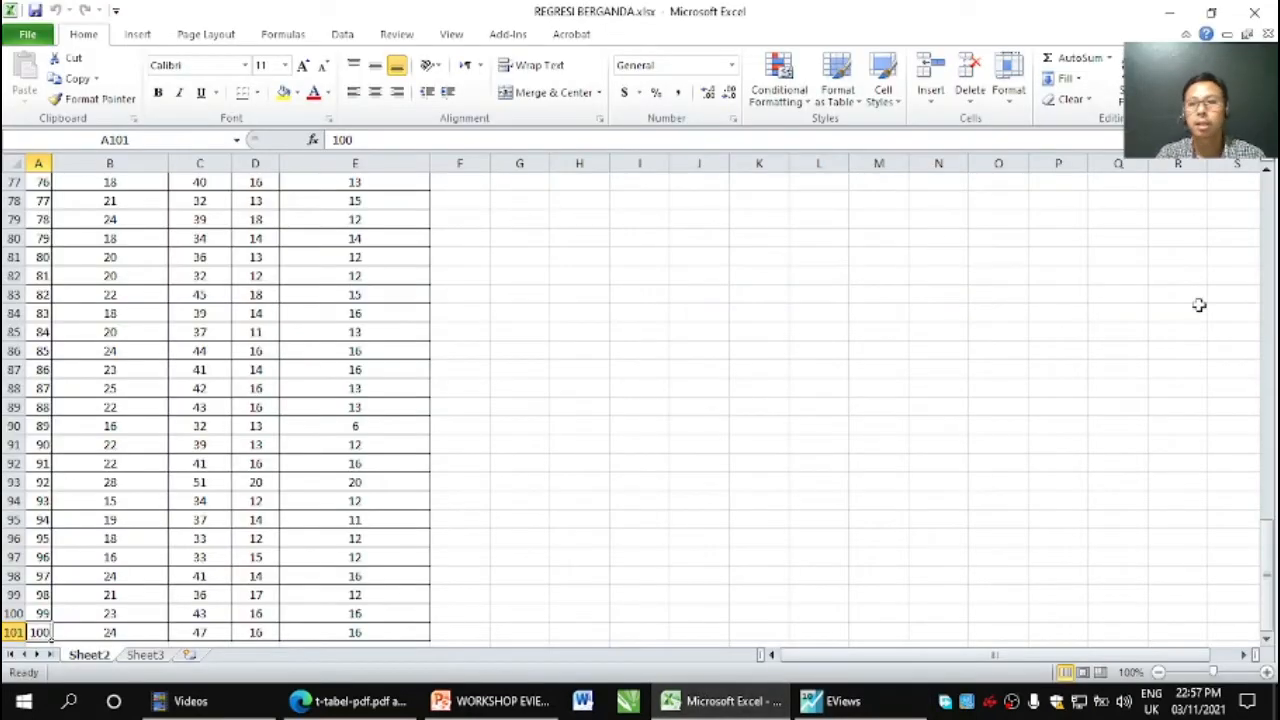
pyautogui.moveTo(1267, 548); pyautogui.dragTo(1267, 205)
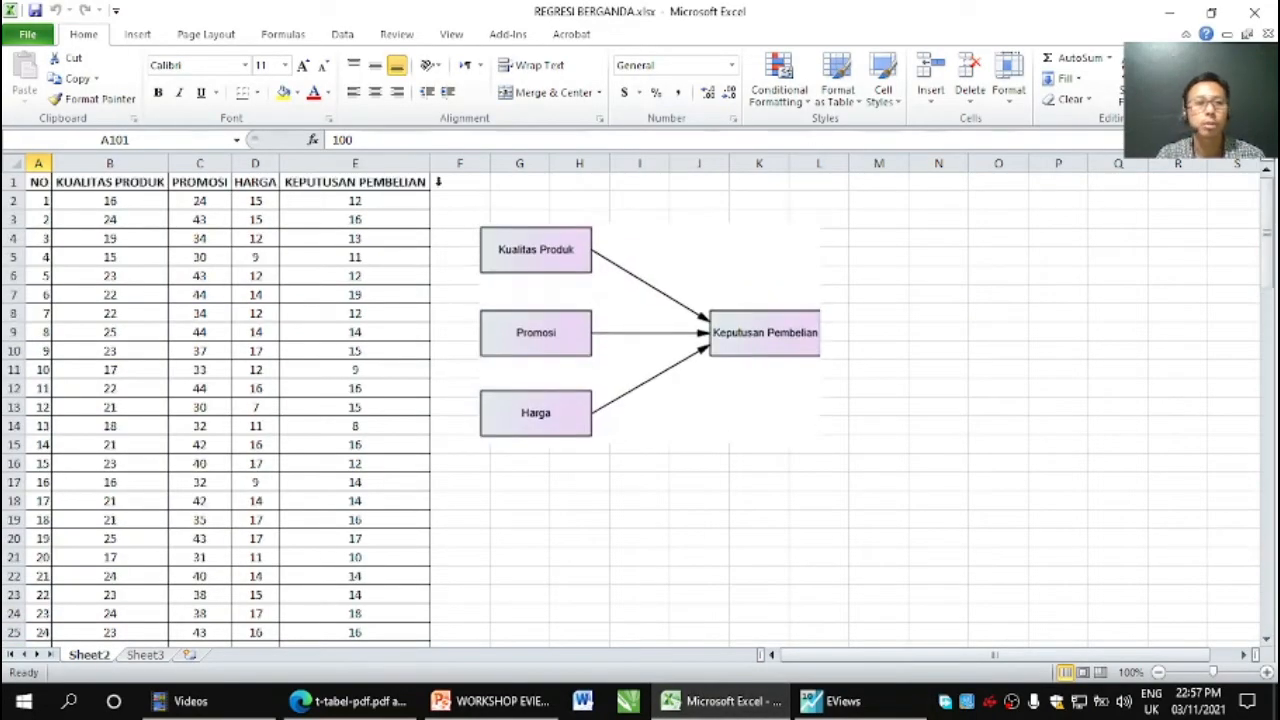
pyautogui.click(88, 182)
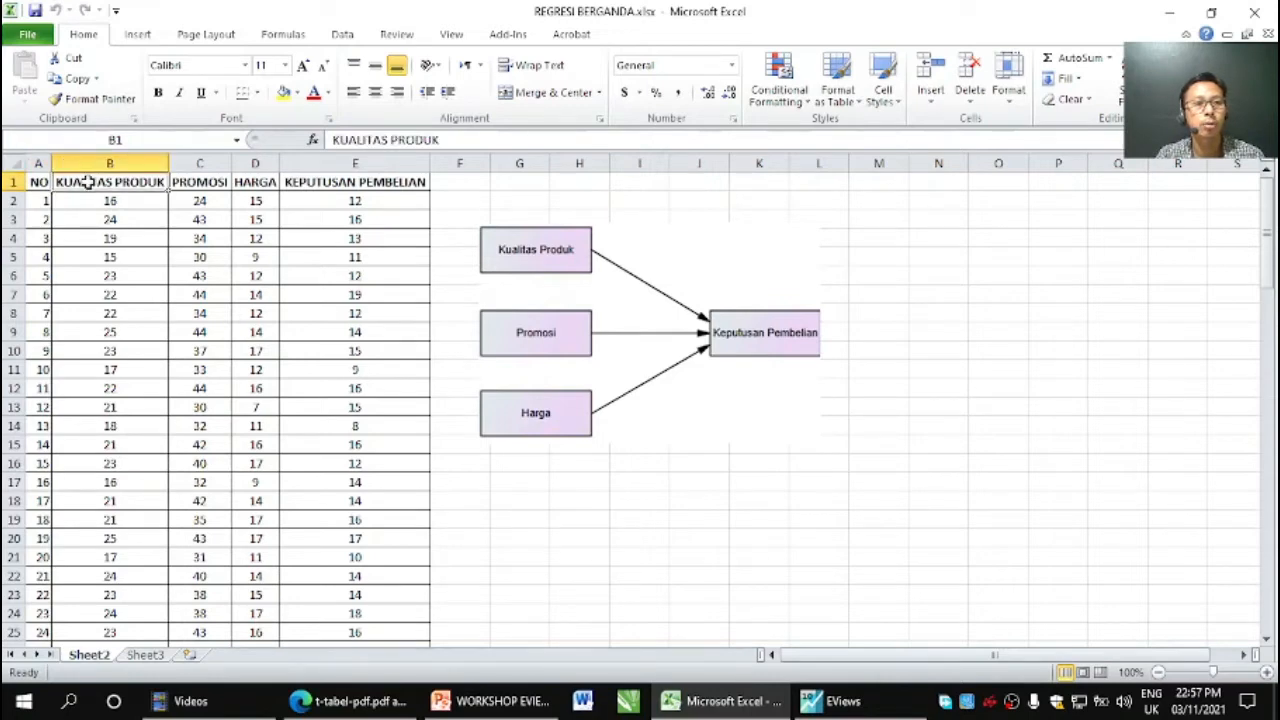
pyautogui.moveTo(88, 182); pyautogui.dragTo(309, 604)
pyautogui.rightClick(165, 256)
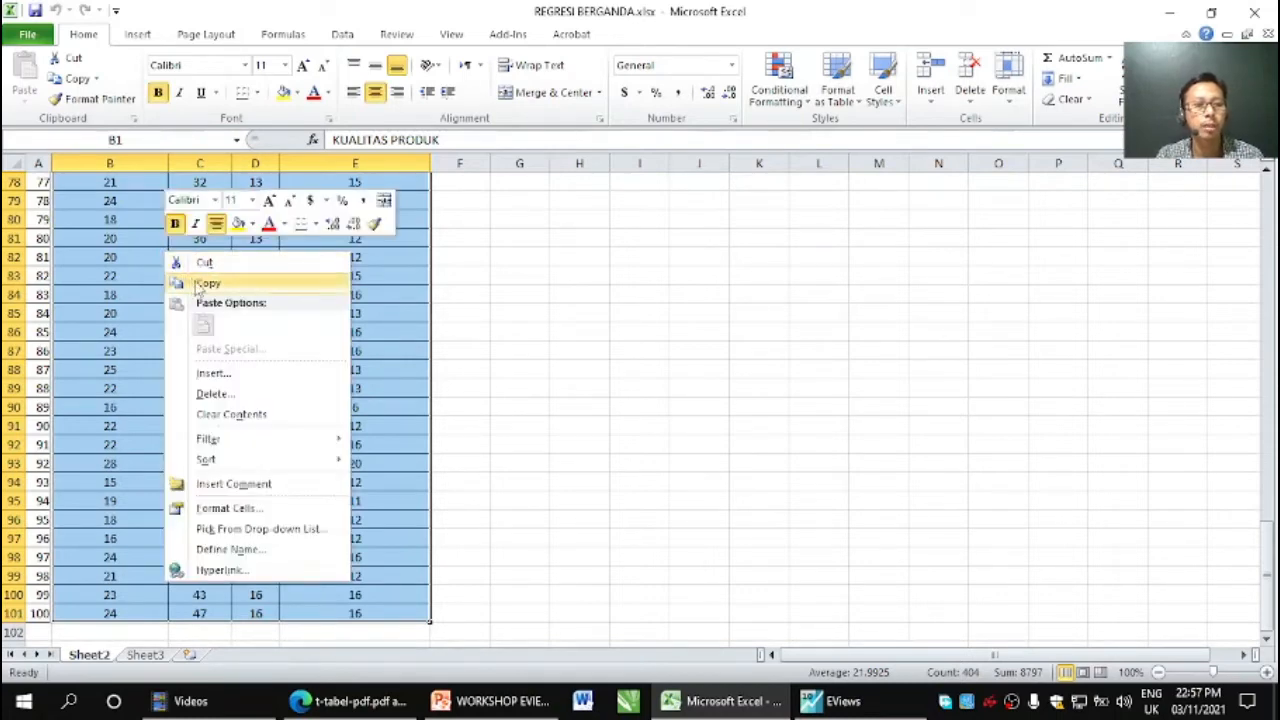
pyautogui.click(195, 283)
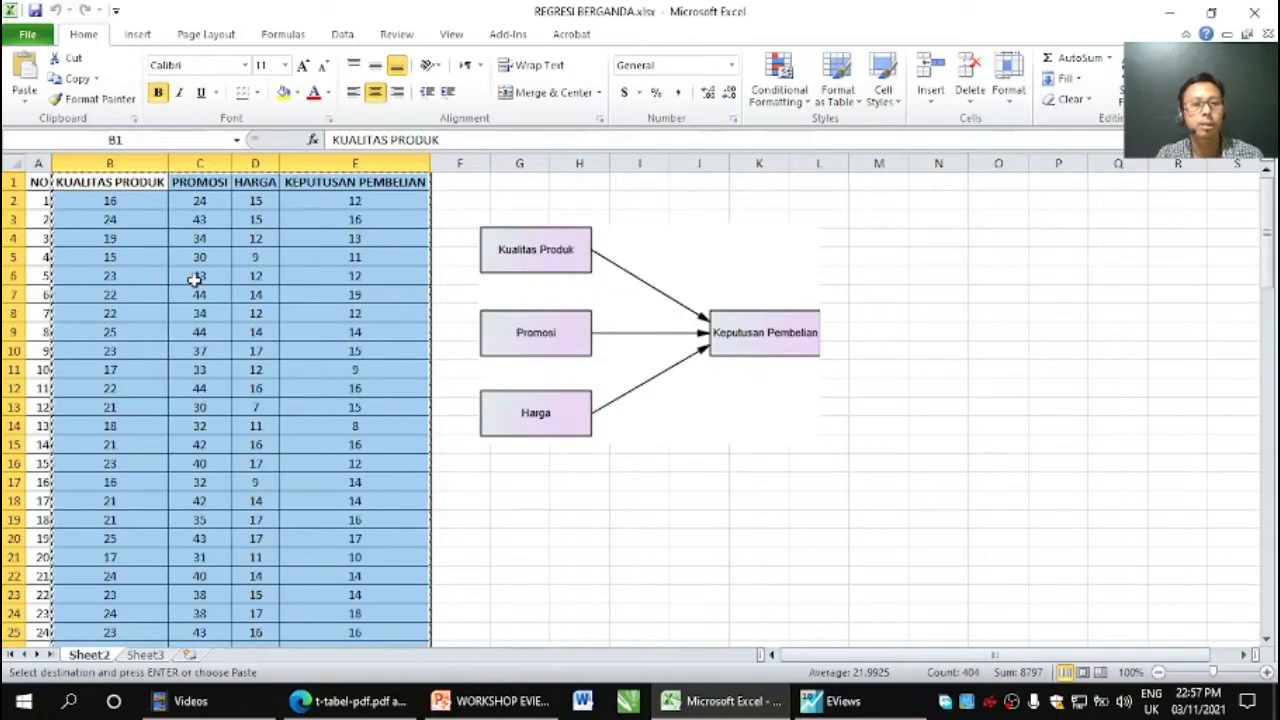
# Switch to EViews, paste the copied data into the group from the name row above observation 1, and compare its headers with the Excel sheet
pyautogui.click(833, 705)
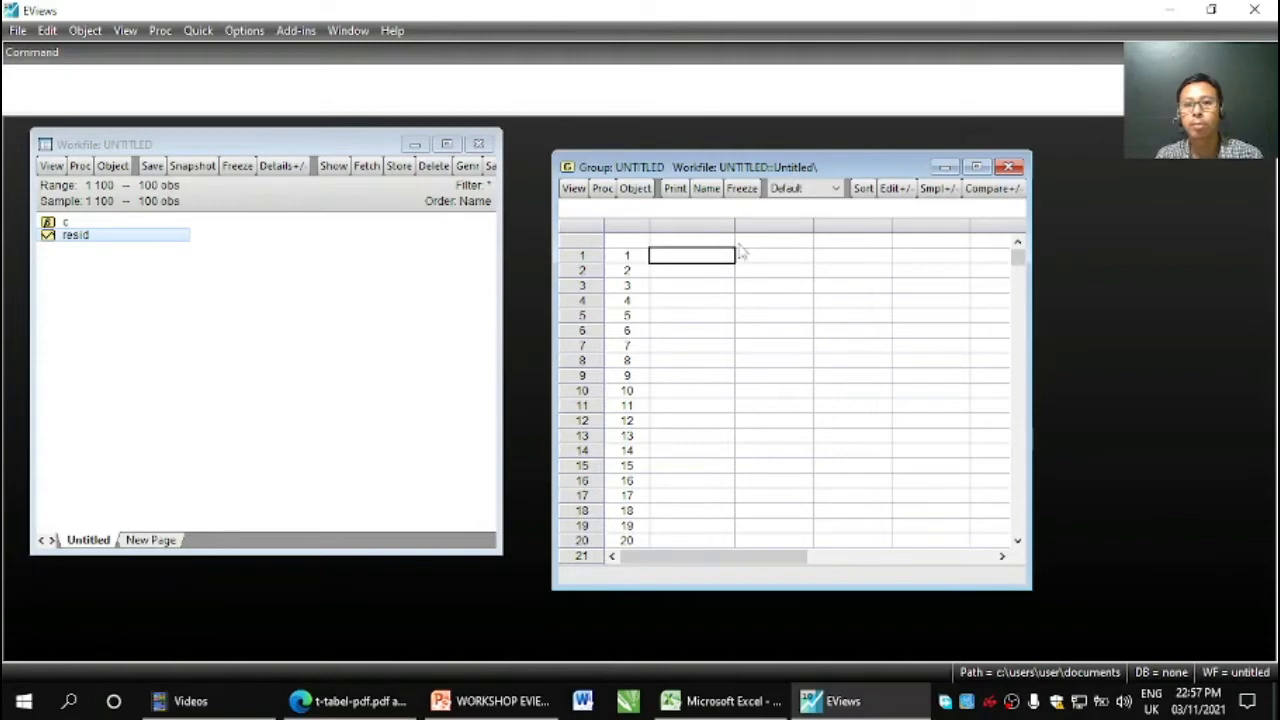
pyautogui.click(679, 243)
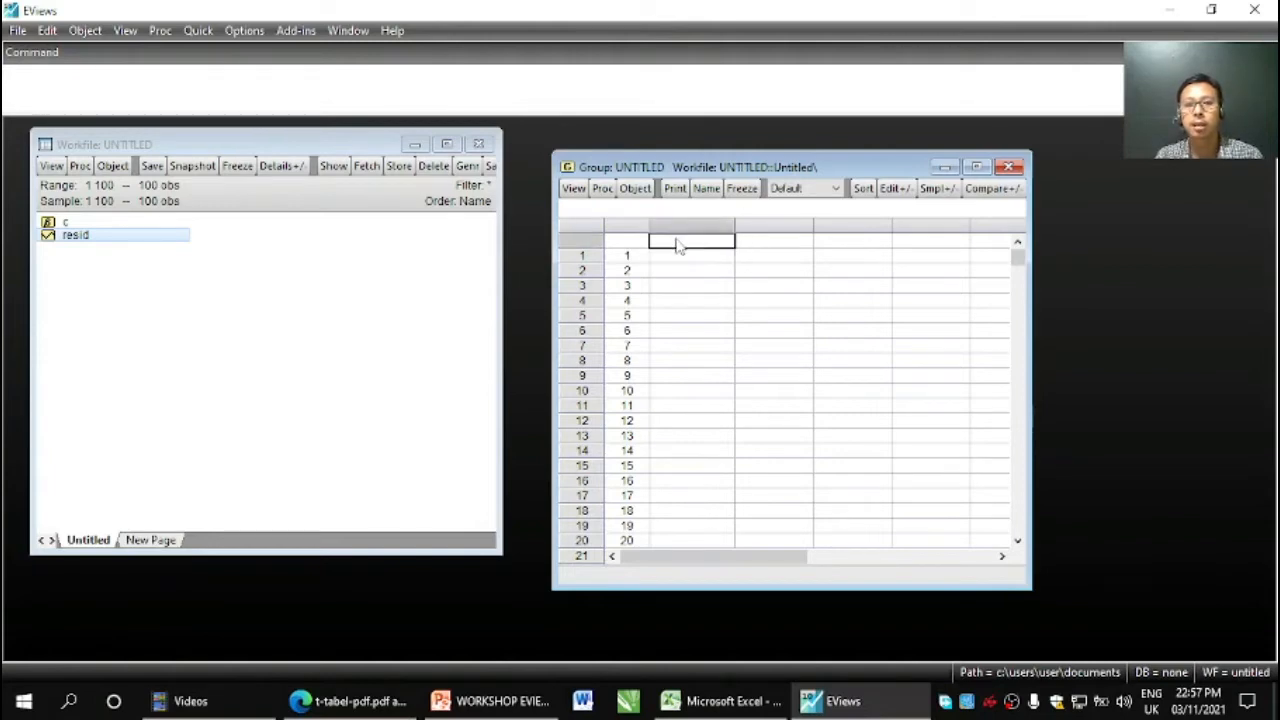
pyautogui.rightClick(678, 246)
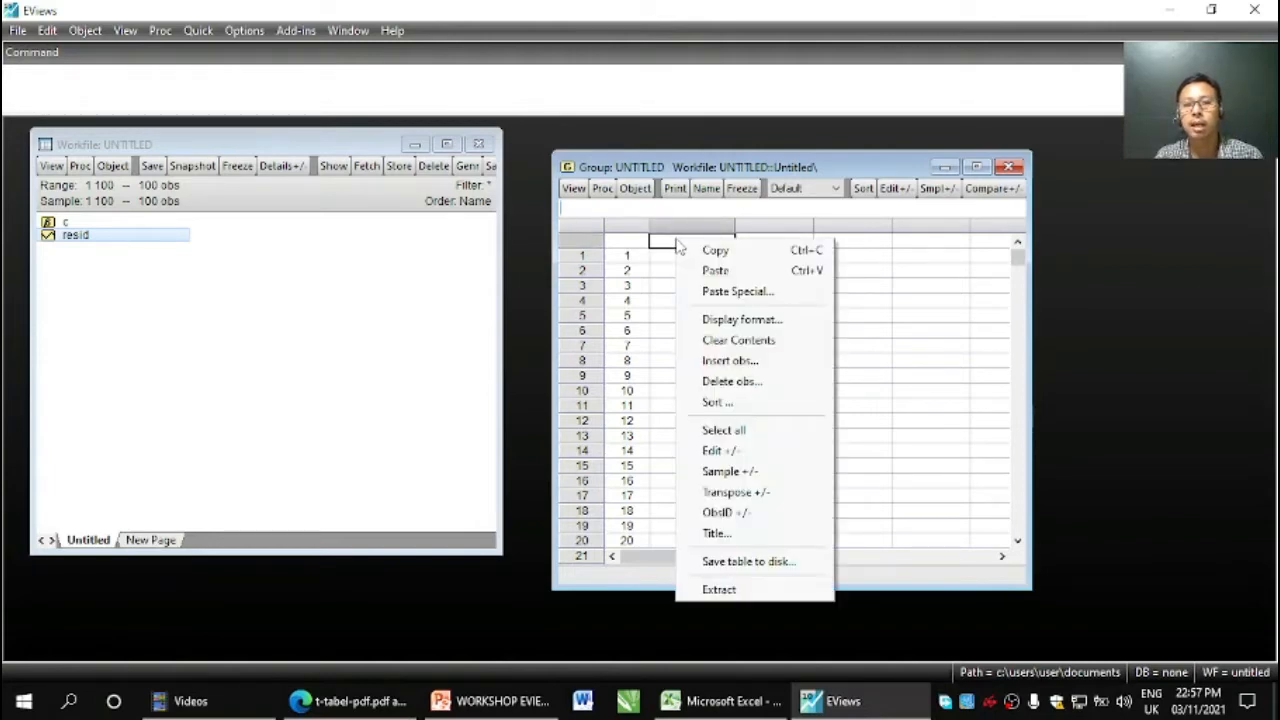
pyautogui.click(712, 270)
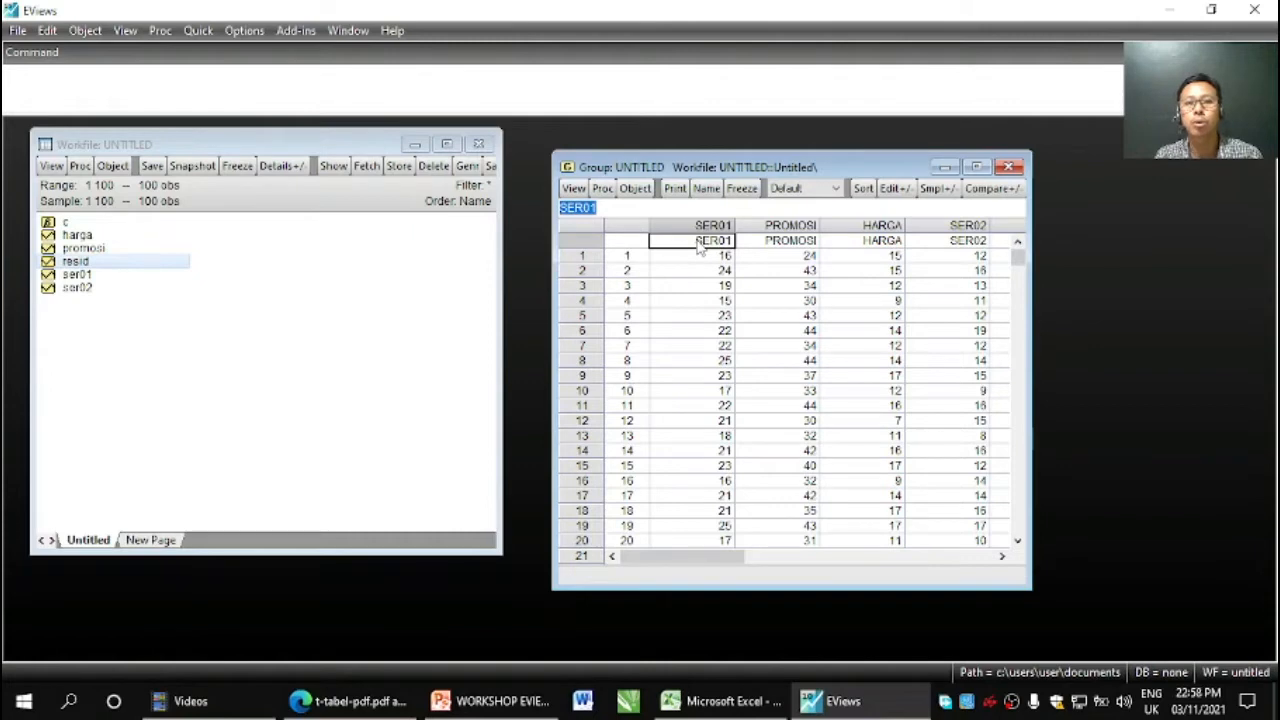
pyautogui.click(715, 700)
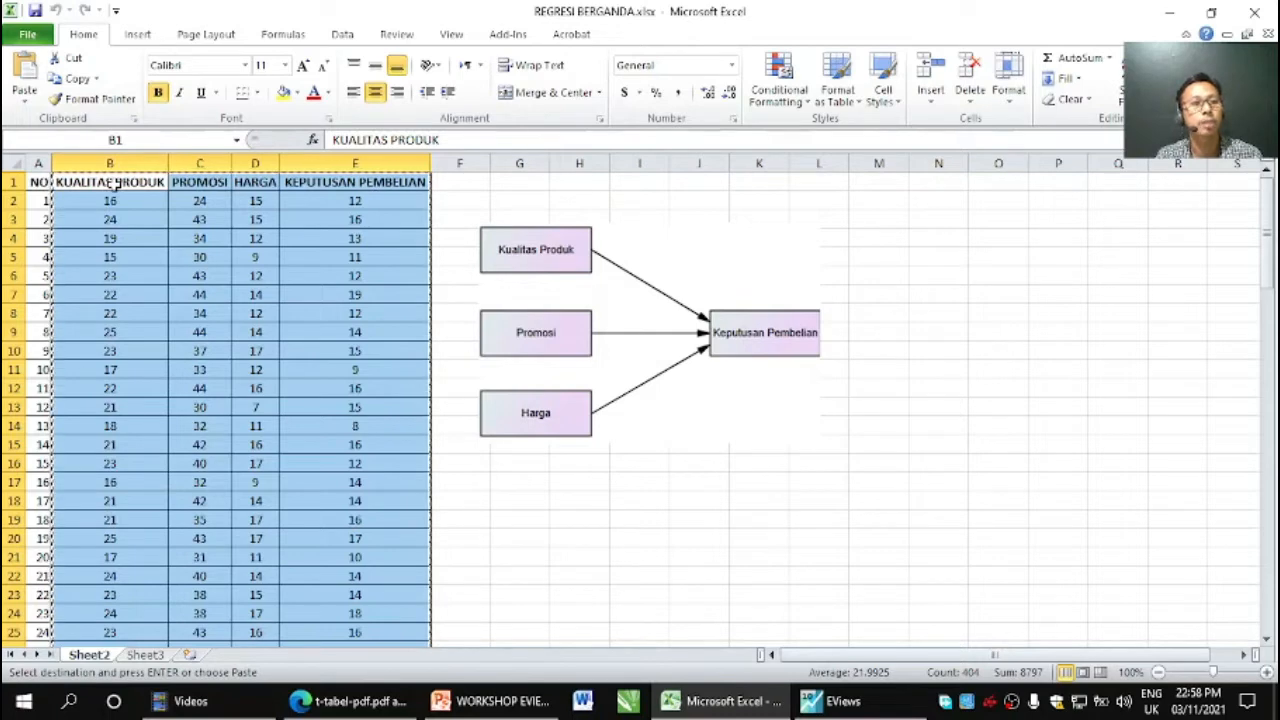
pyautogui.click(848, 703)
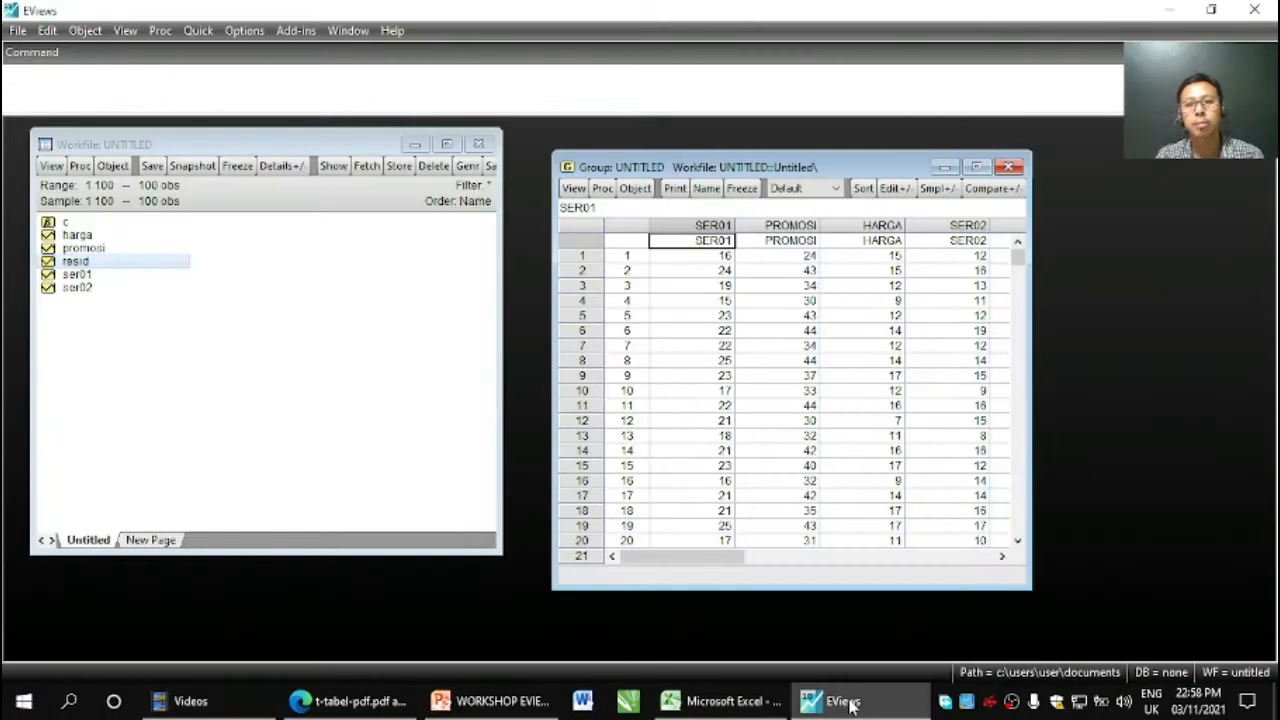
# Rename the SER01 series to kualitas_produk in the group's name row and accept the rename
pyautogui.click(684, 248)
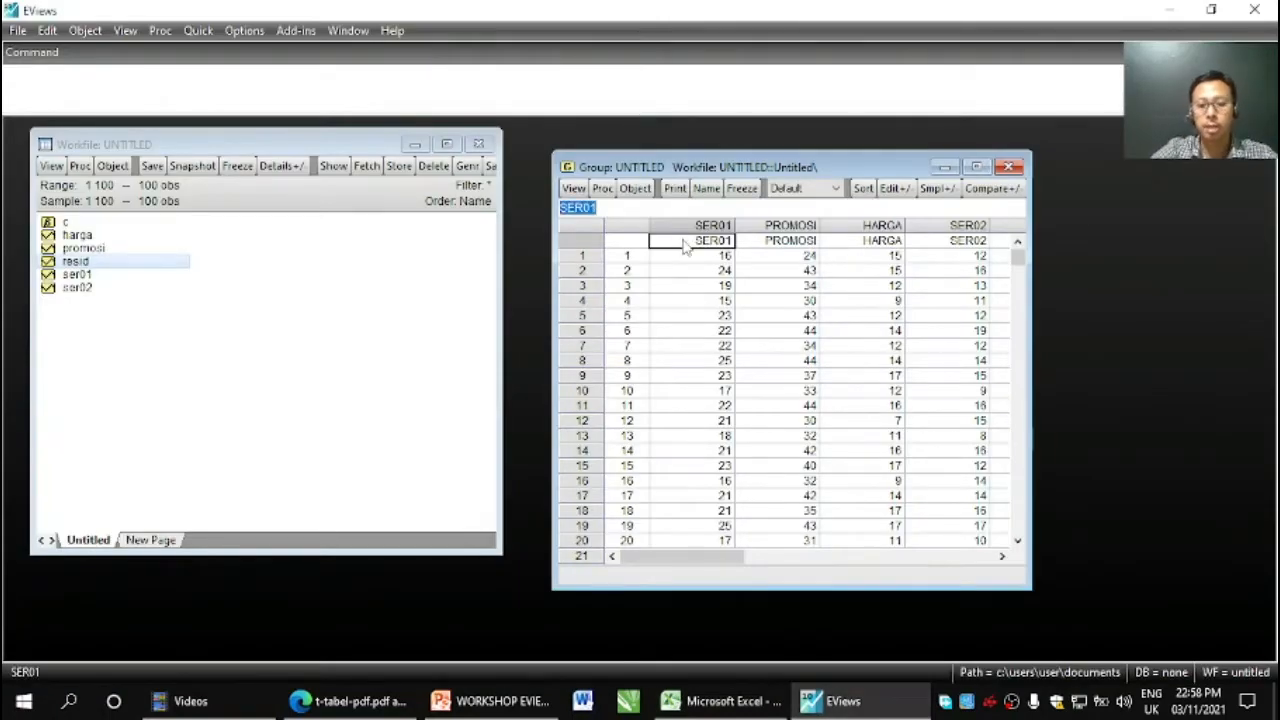
pyautogui.write('k')
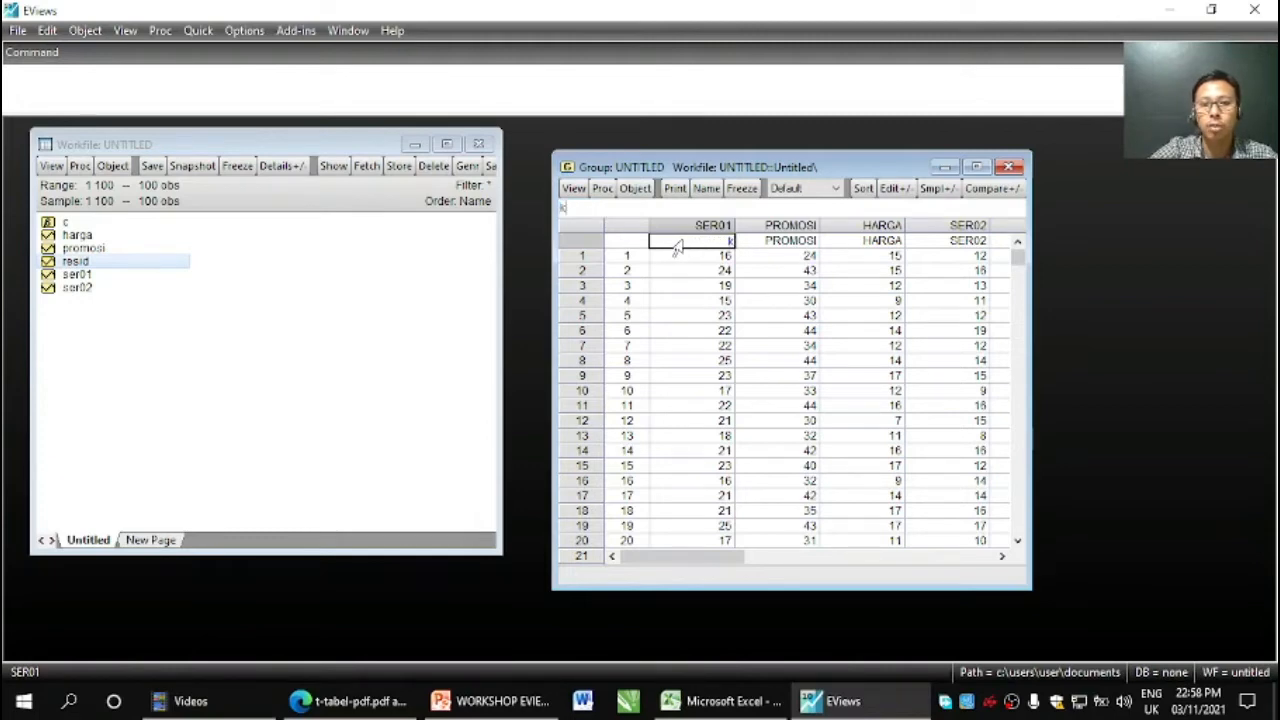
pyautogui.write('ualitas')
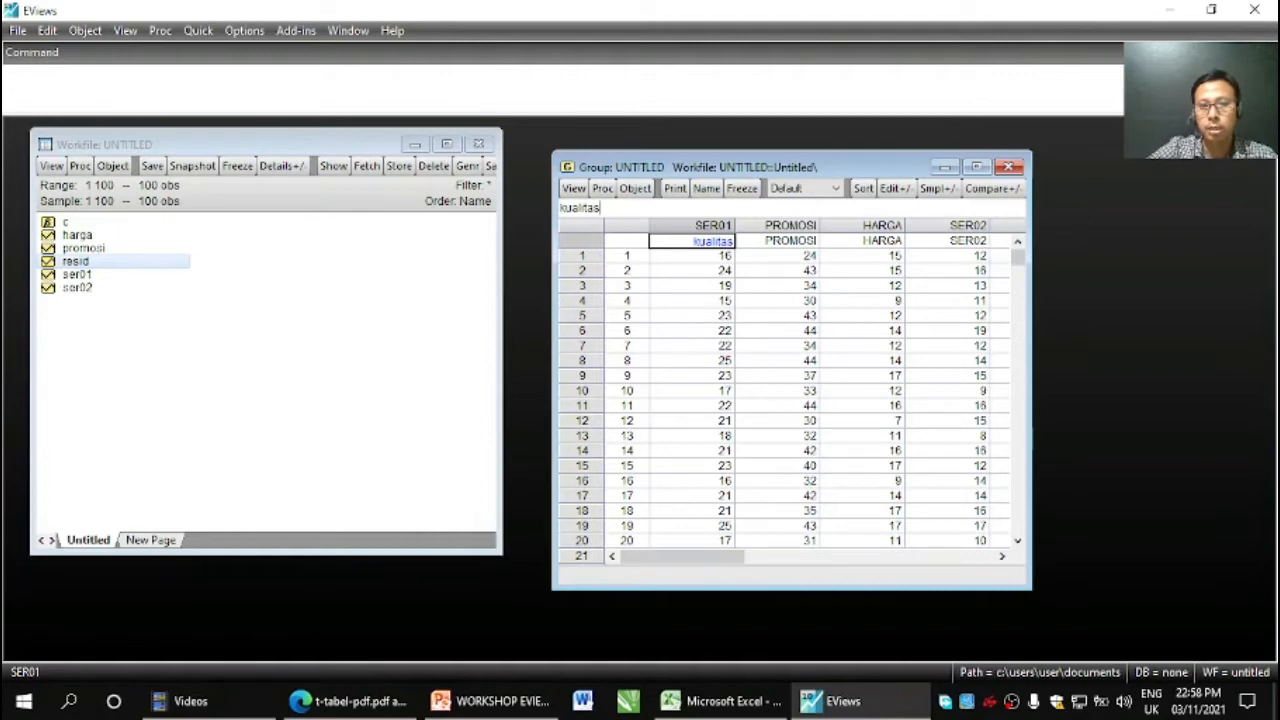
pyautogui.write('_produk')
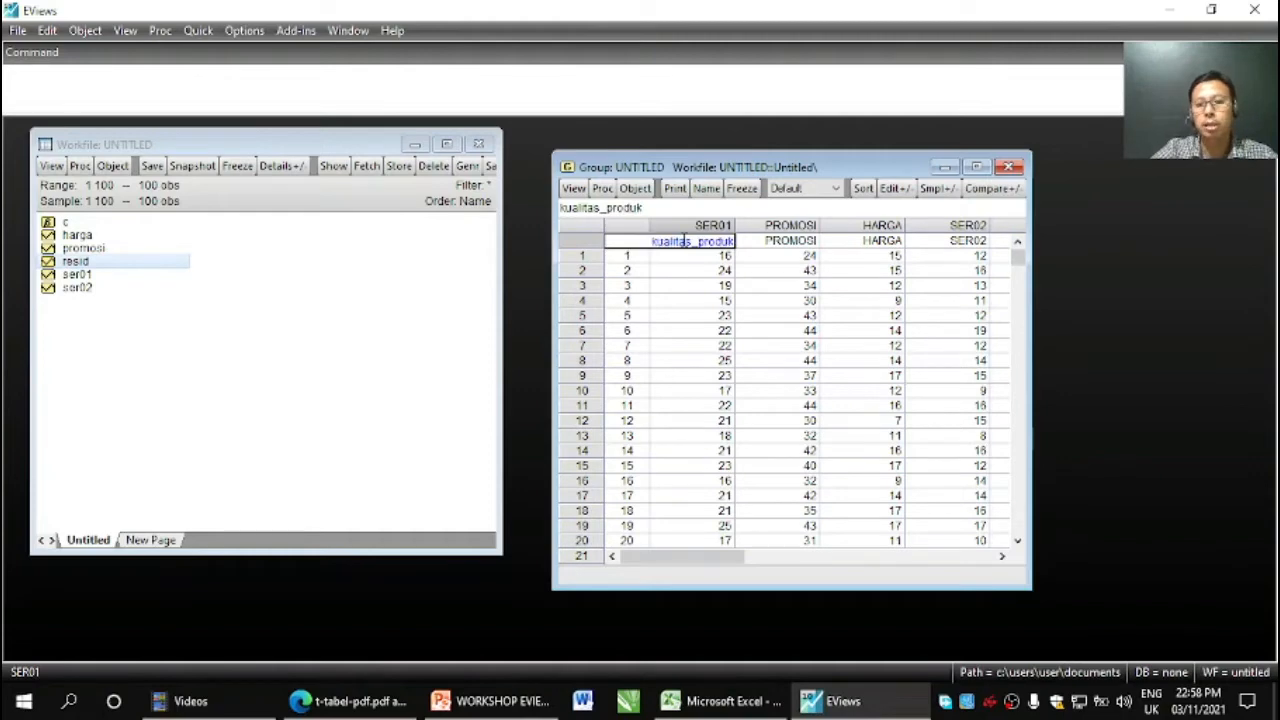
pyautogui.press('Return')
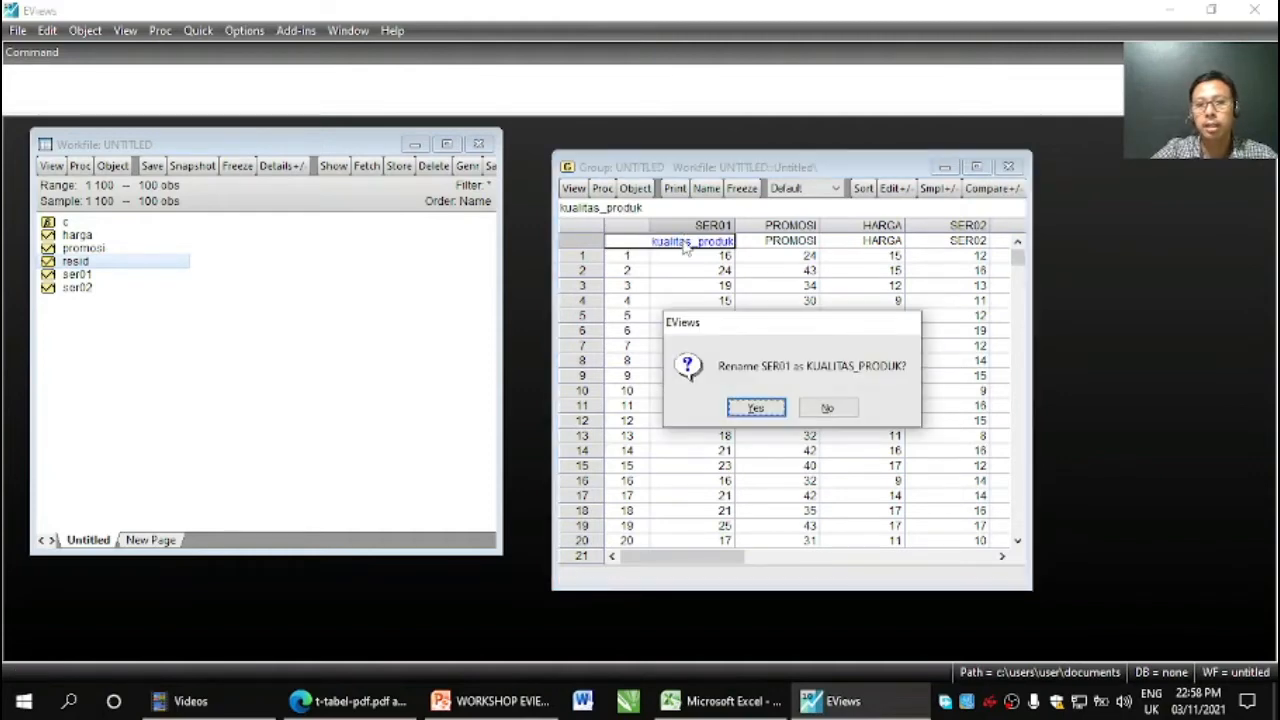
pyautogui.press('Return')
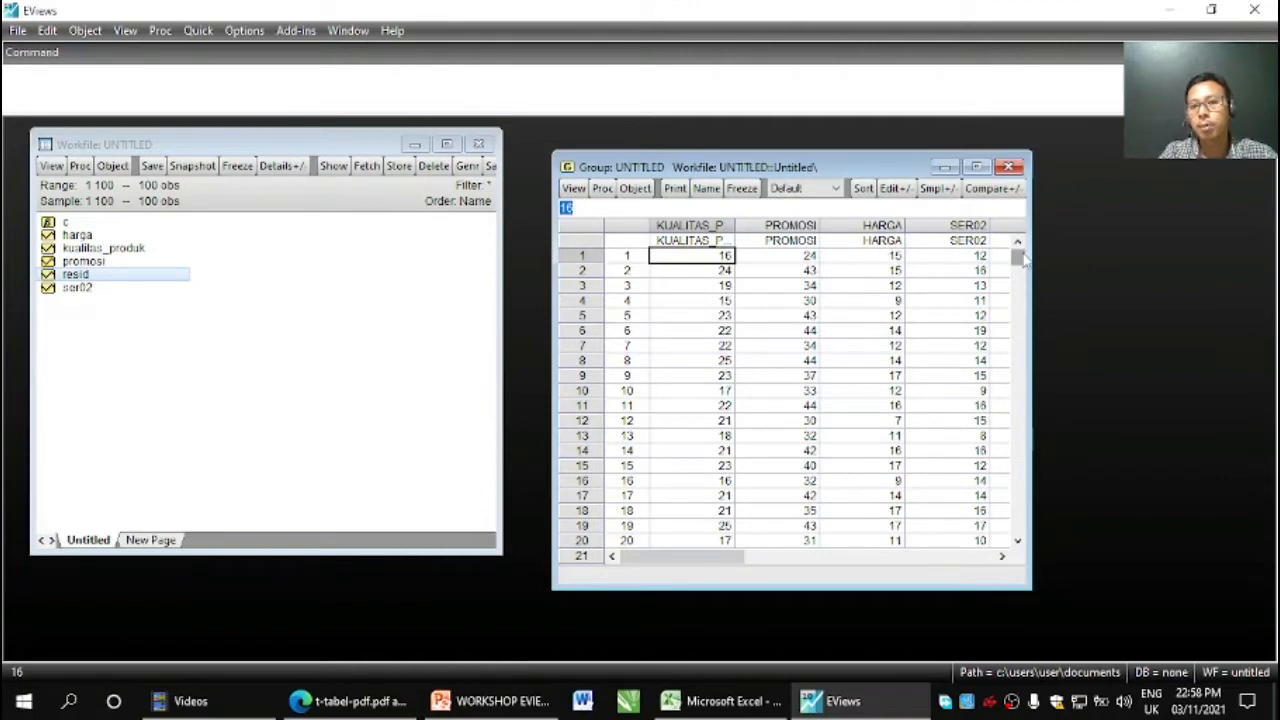
# Rename the SER02 series to keputusan_pembelian in the group's name row and accept the rename
pyautogui.click(958, 243)
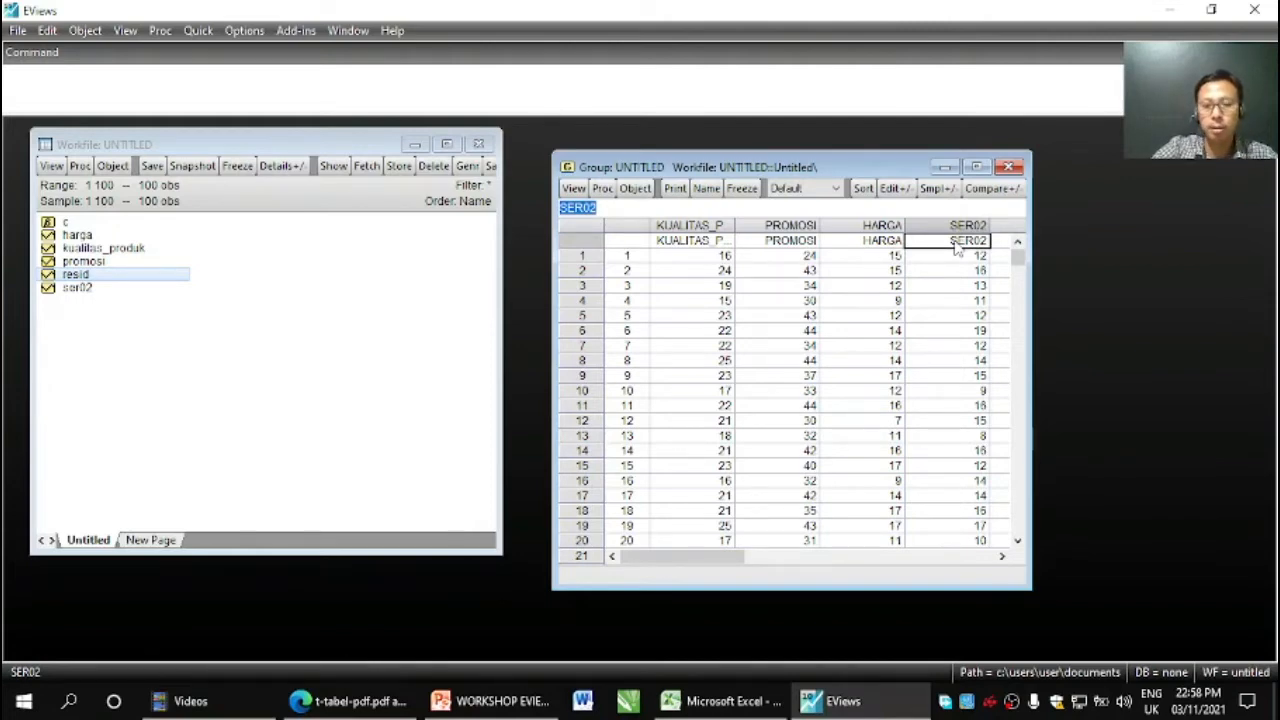
pyautogui.write('keput')
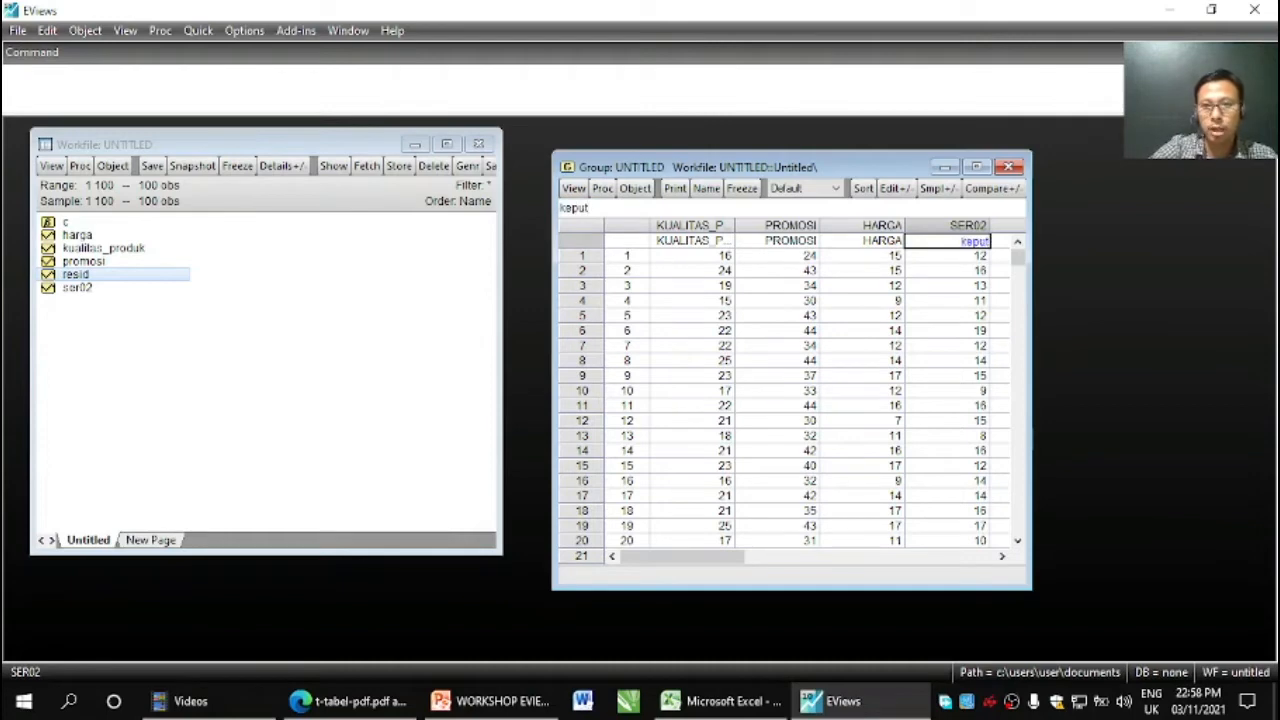
pyautogui.write('usan_pembelian')
pyautogui.press('Return')
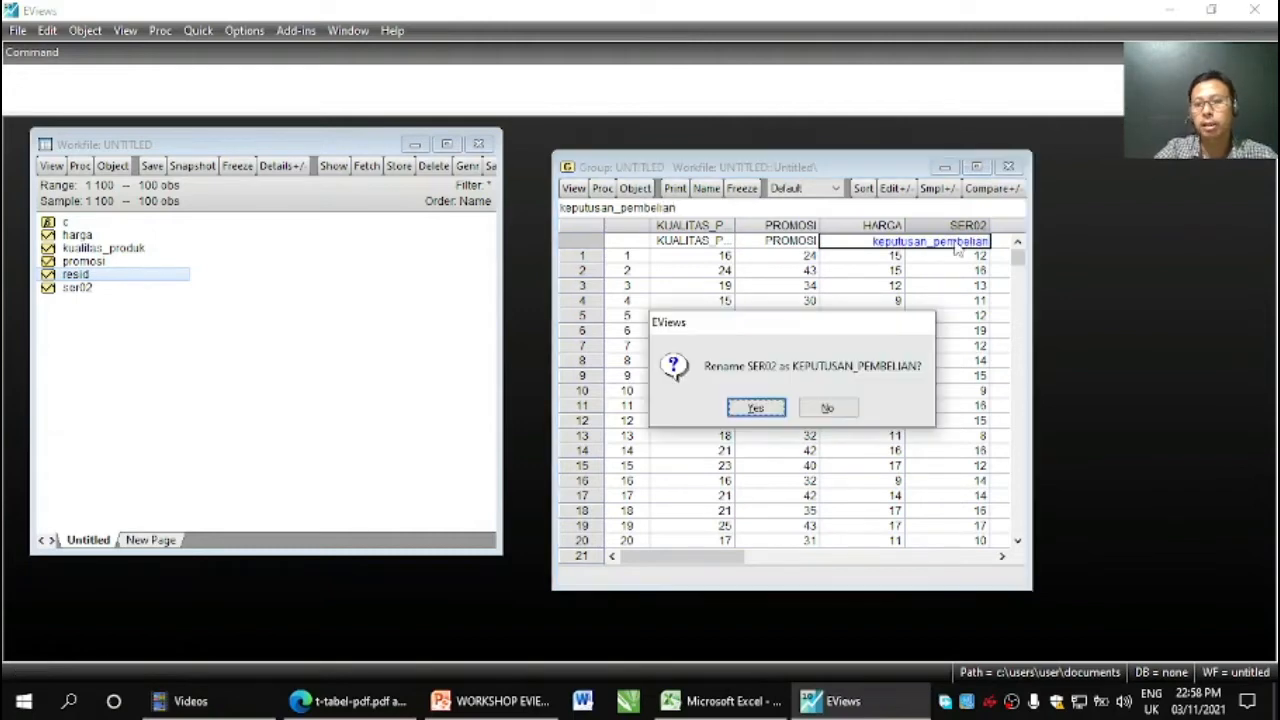
pyautogui.press('Return')
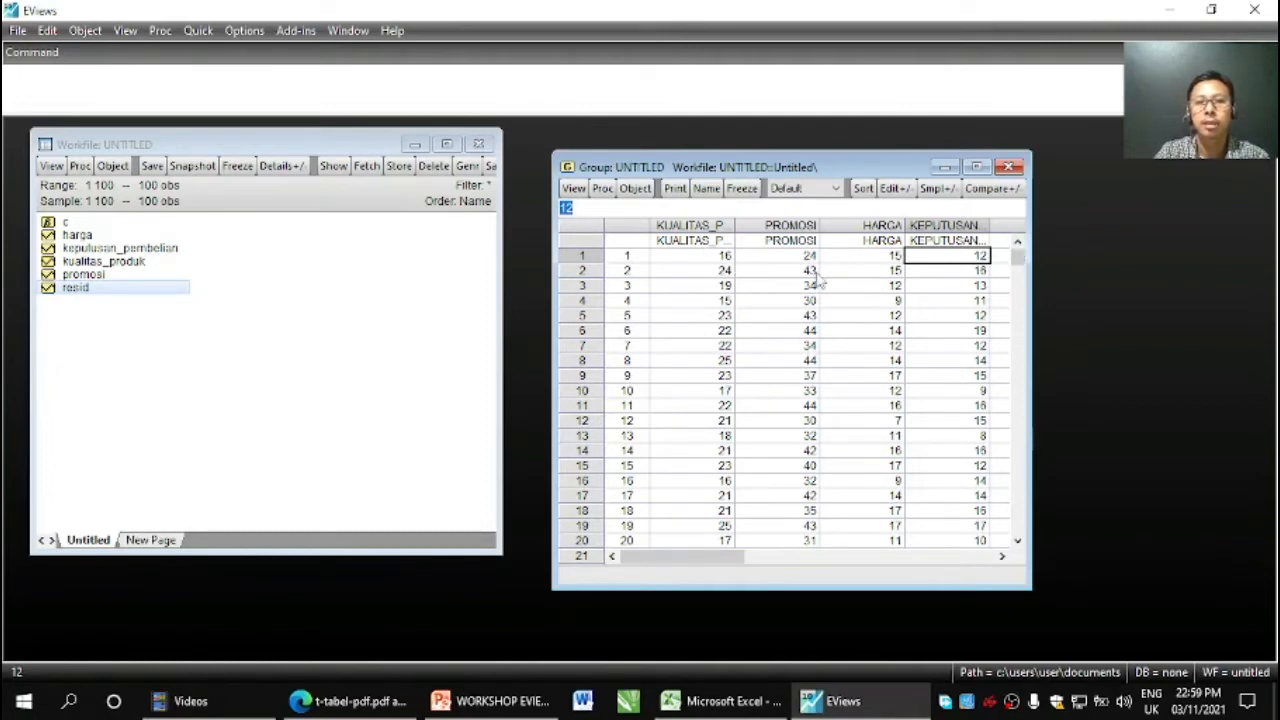
# Name the untitled group grup_data_penelitian and close its window
pyautogui.click(706, 190)
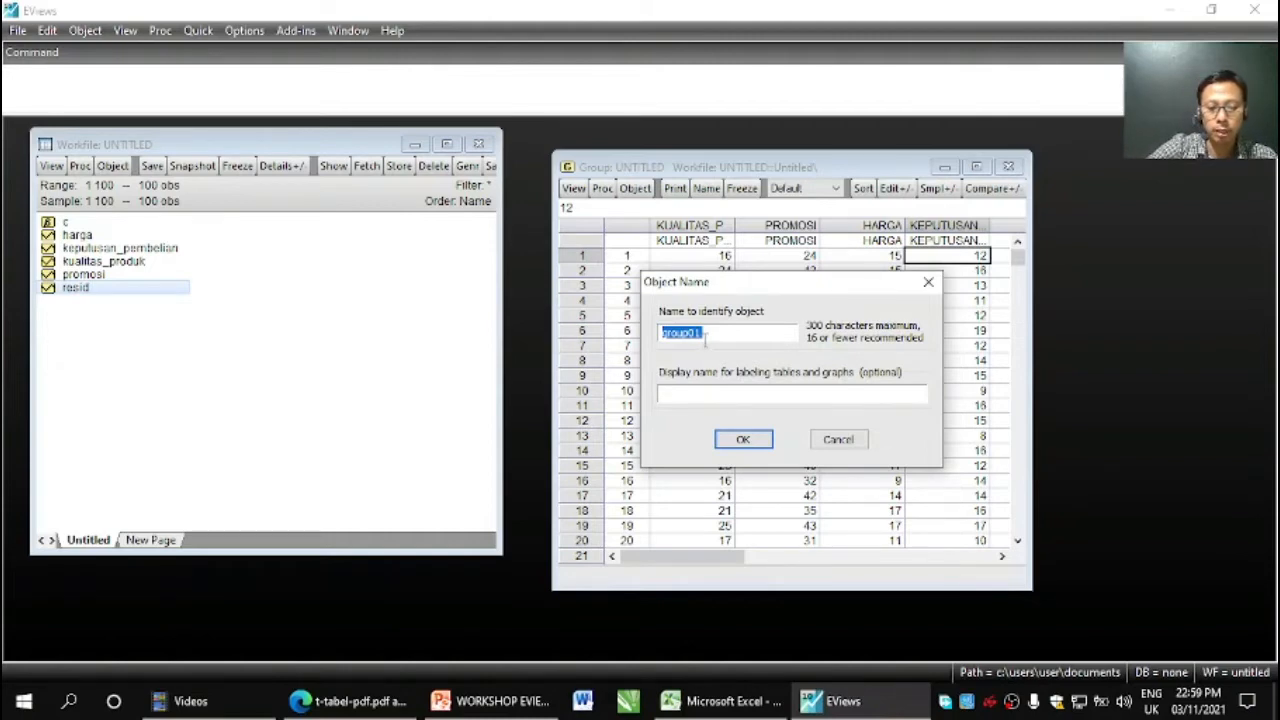
pyautogui.write('g')
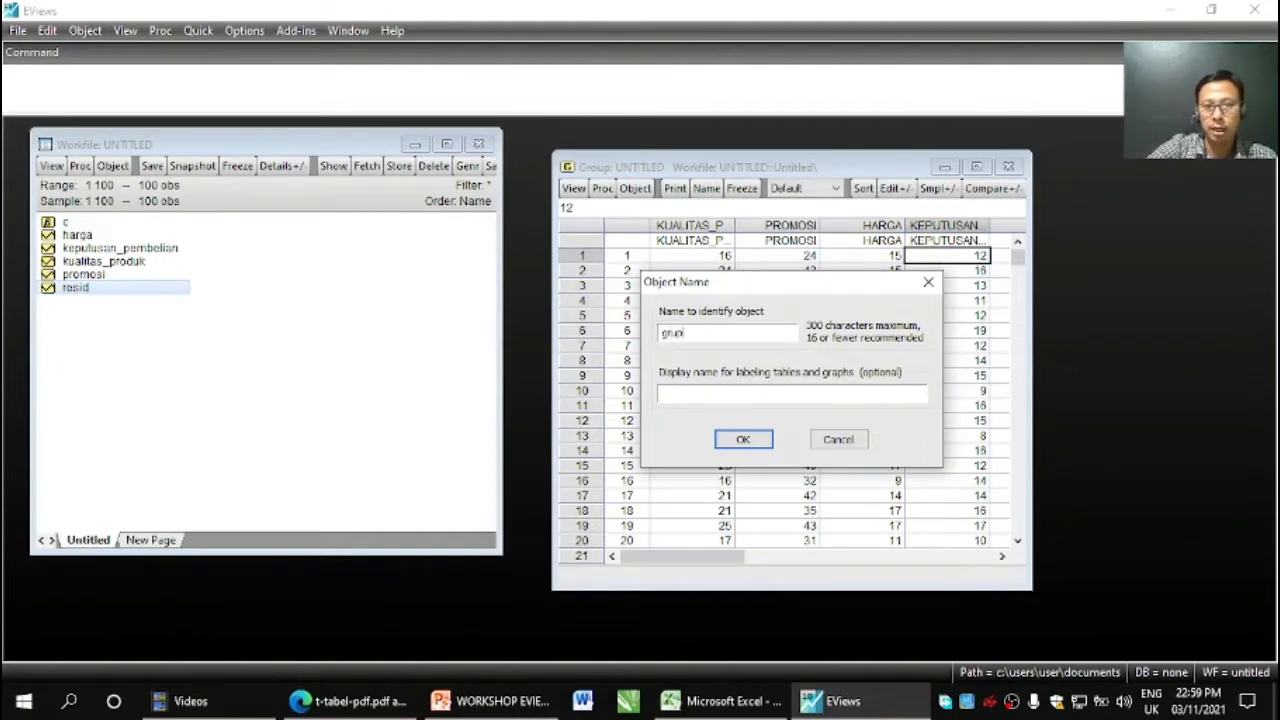
pyautogui.write('rup_data')
pyautogui.write('_panel')
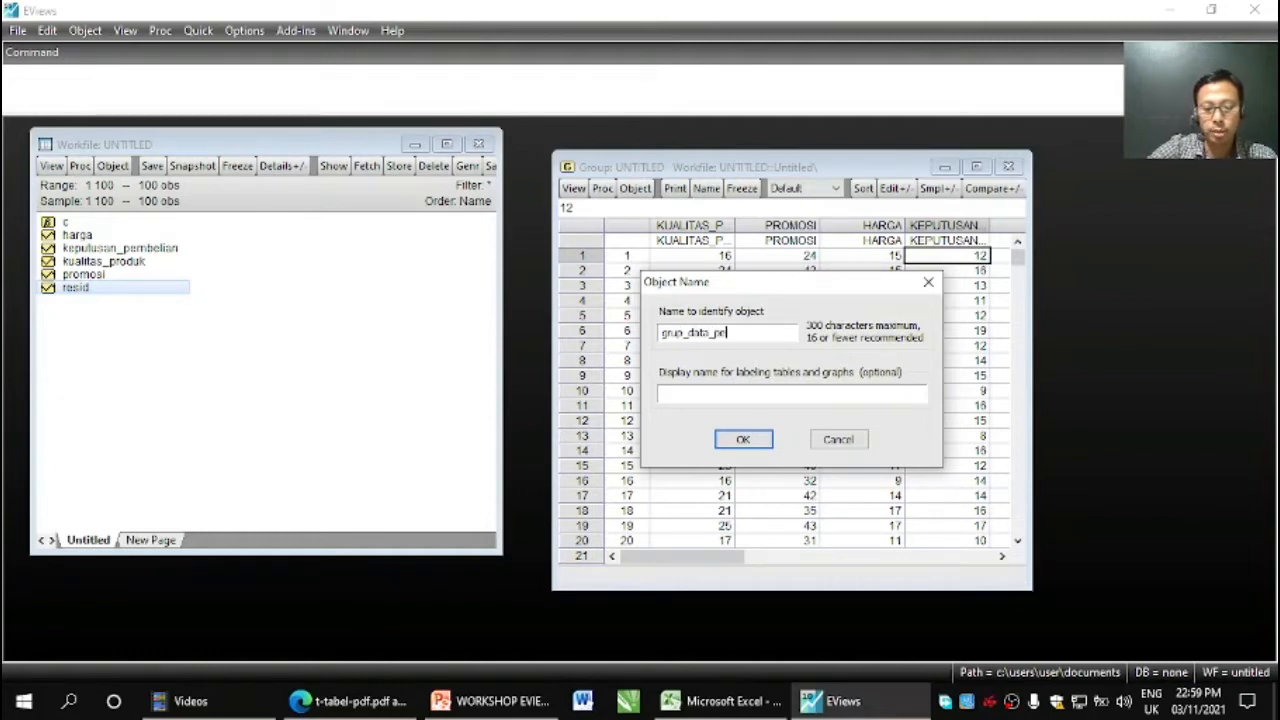
pyautogui.write('ian')
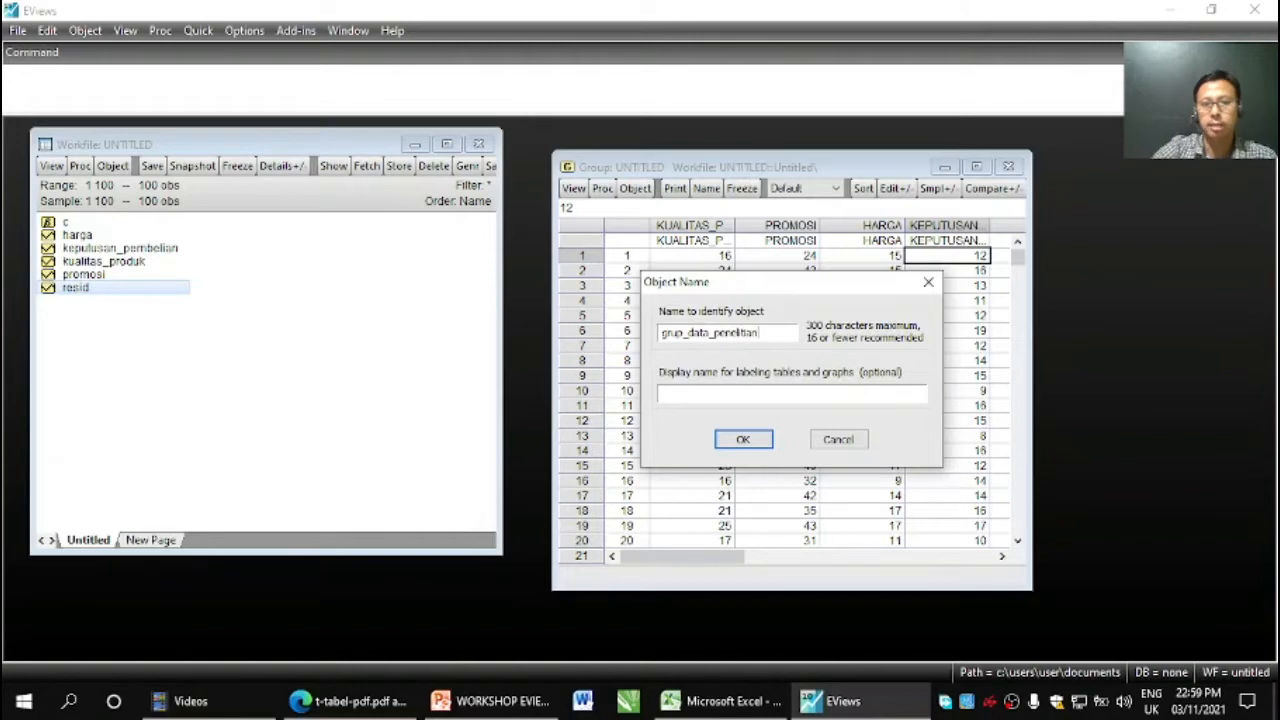
pyautogui.click(746, 449)
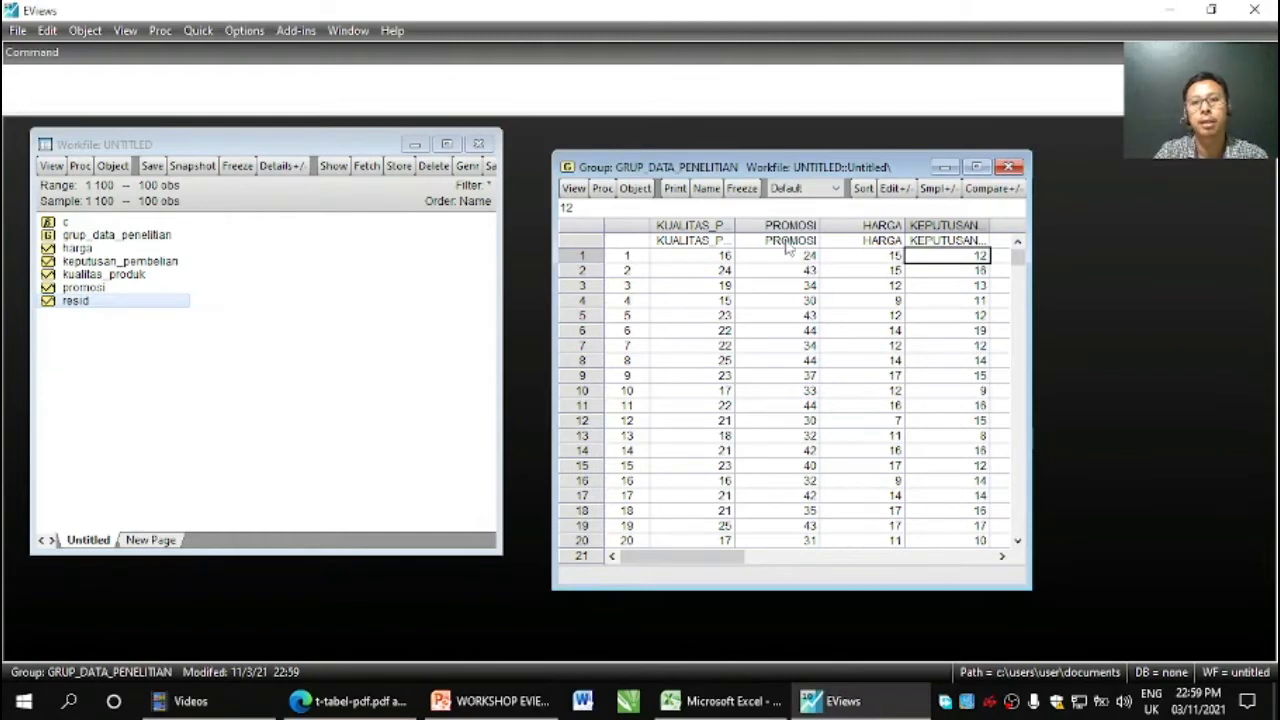
pyautogui.click(1010, 167)
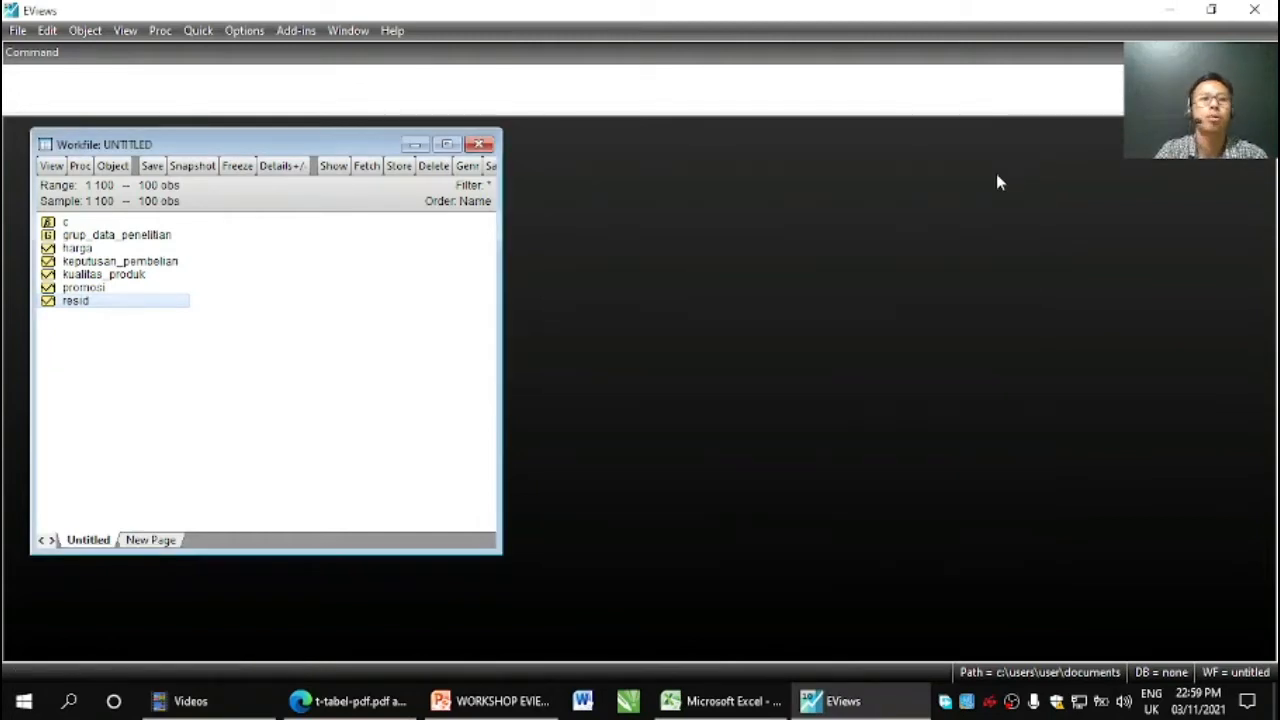
# Reopen grup_data_penelitian from the workfile, view its data beside the workfile window, and close it
pyautogui.doubleClick(115, 237)
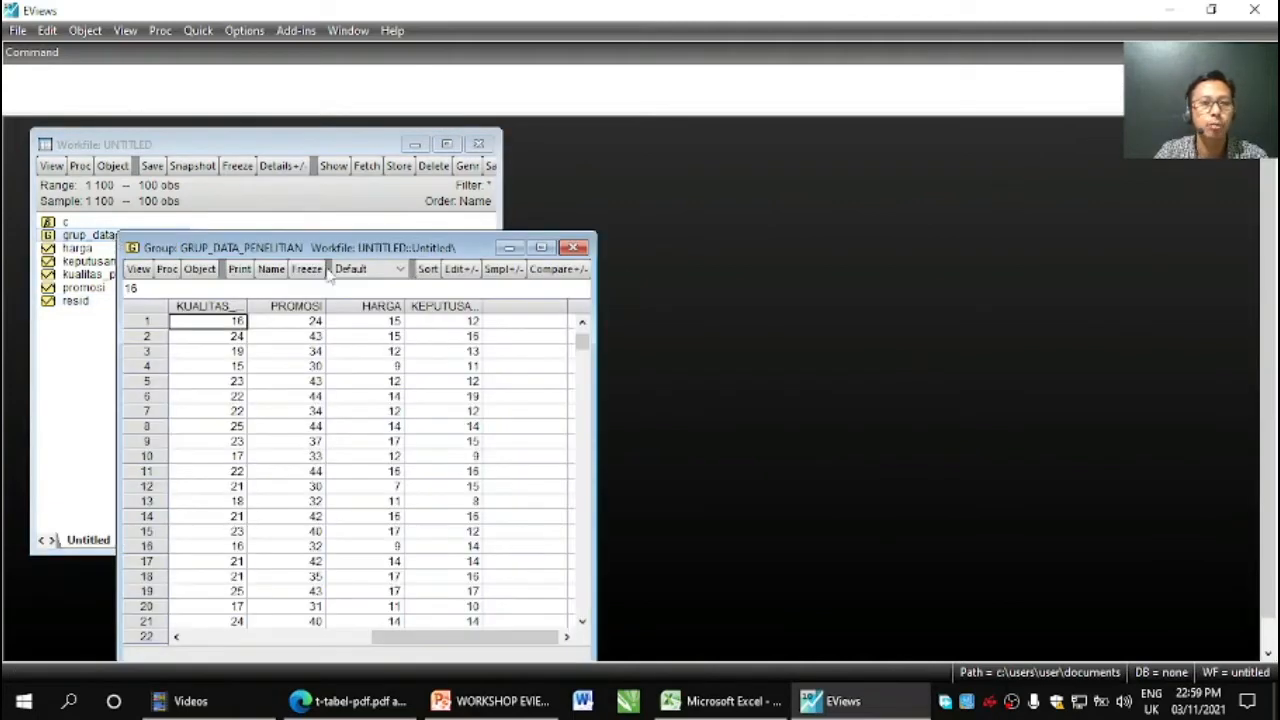
pyautogui.moveTo(375, 248); pyautogui.dragTo(833, 148)
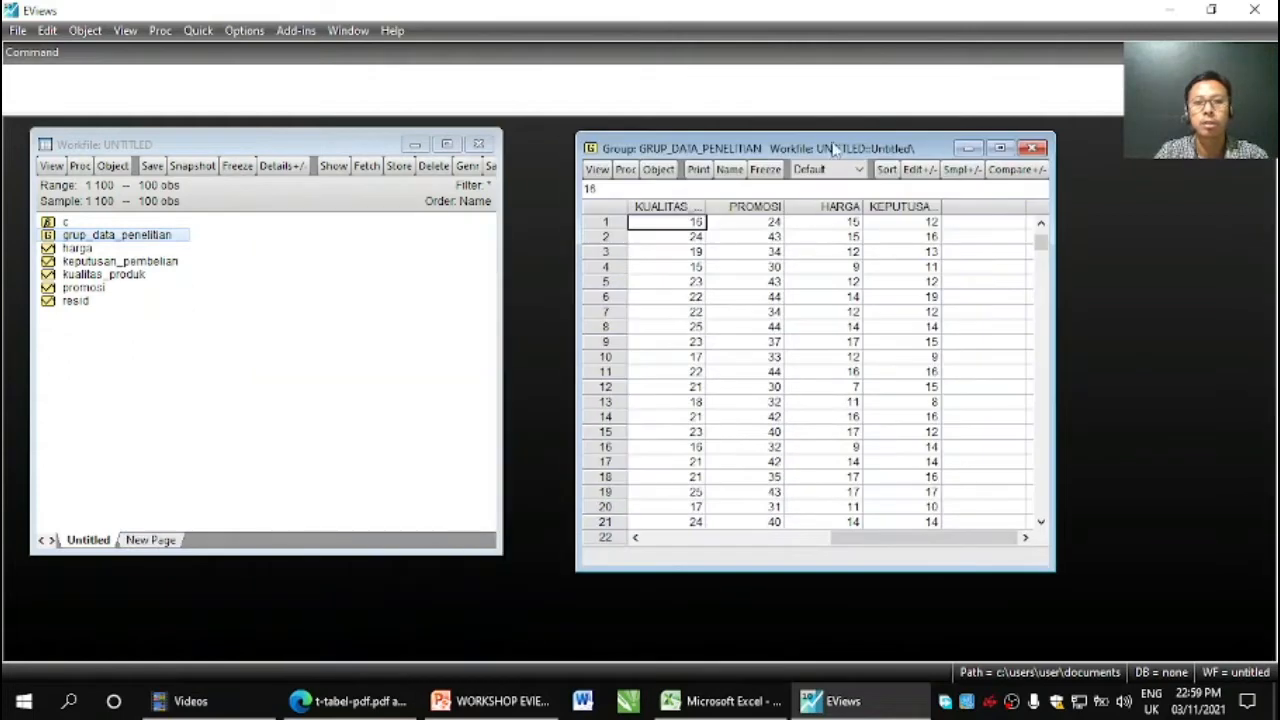
pyautogui.click(1034, 148)
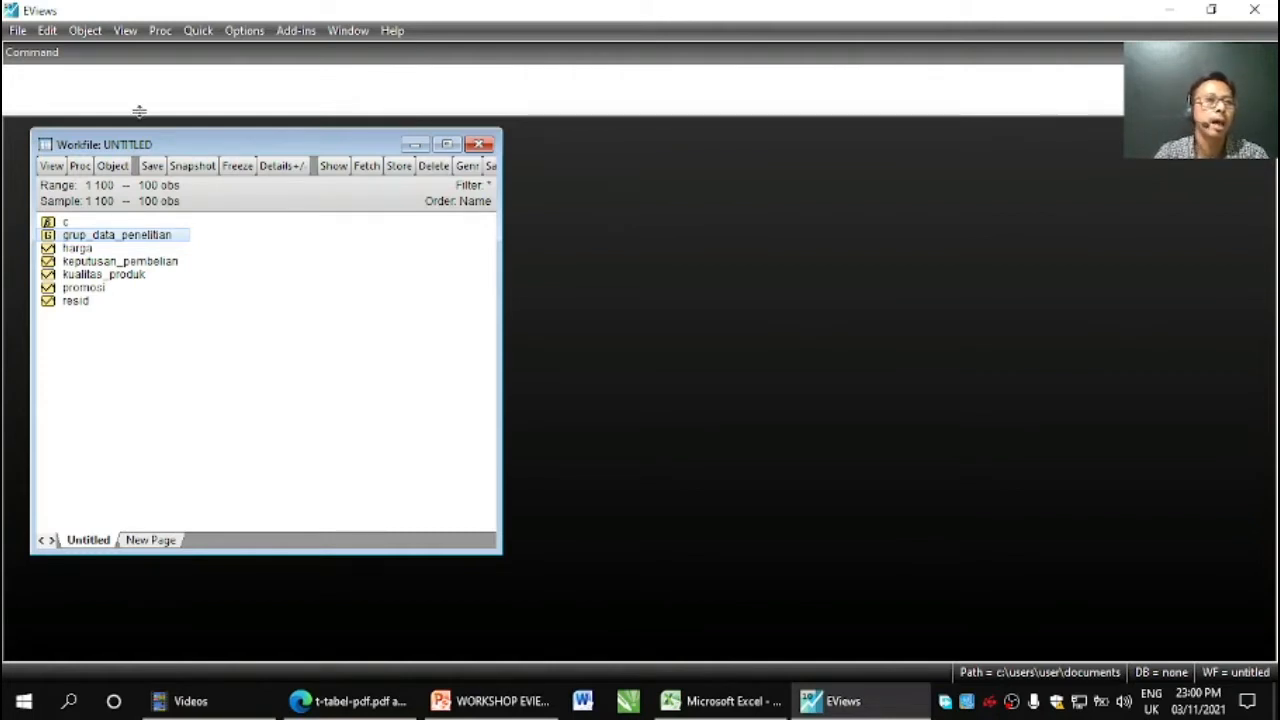
# Start saving the workfile under a new name and browse to the REGRESI DATA CROSS SECTION EVIEWS folder inside SG.LUBAR on drive D
pyautogui.click(18, 32)
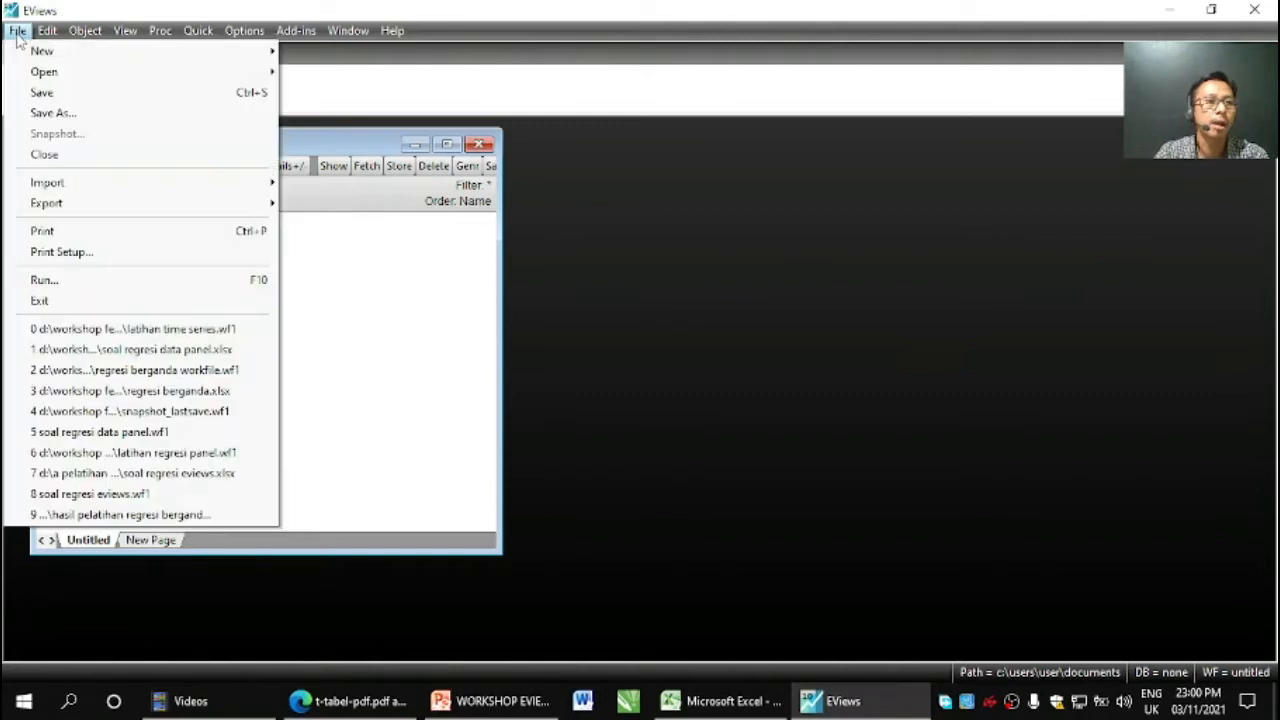
pyautogui.click(38, 113)
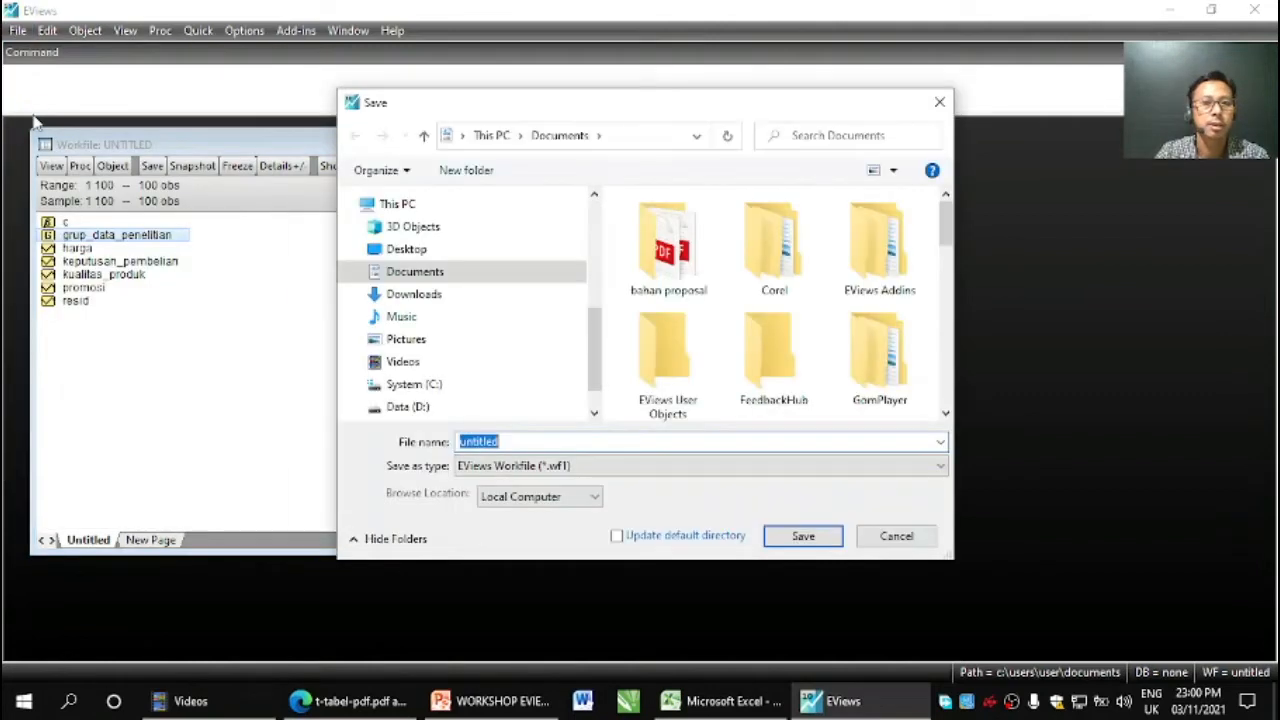
pyautogui.scroll(-1, 596, 345)
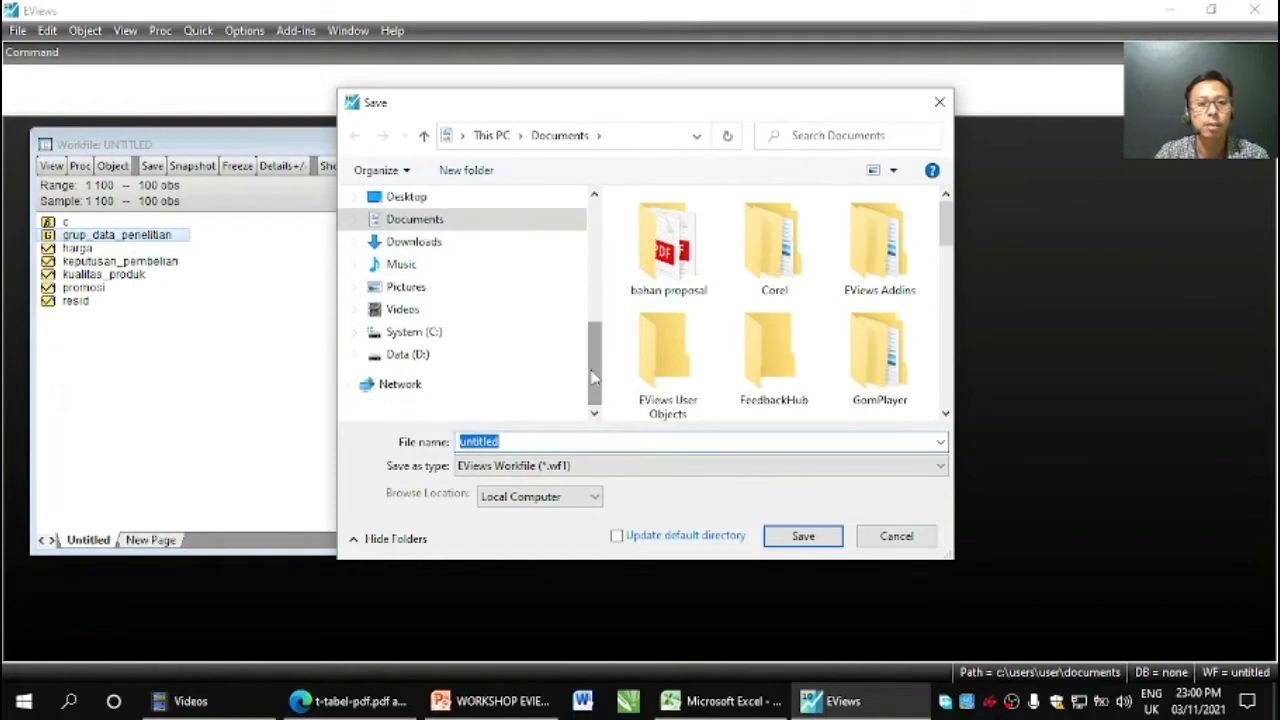
pyautogui.click(455, 365)
pyautogui.moveTo(945, 212); pyautogui.dragTo(941, 353)
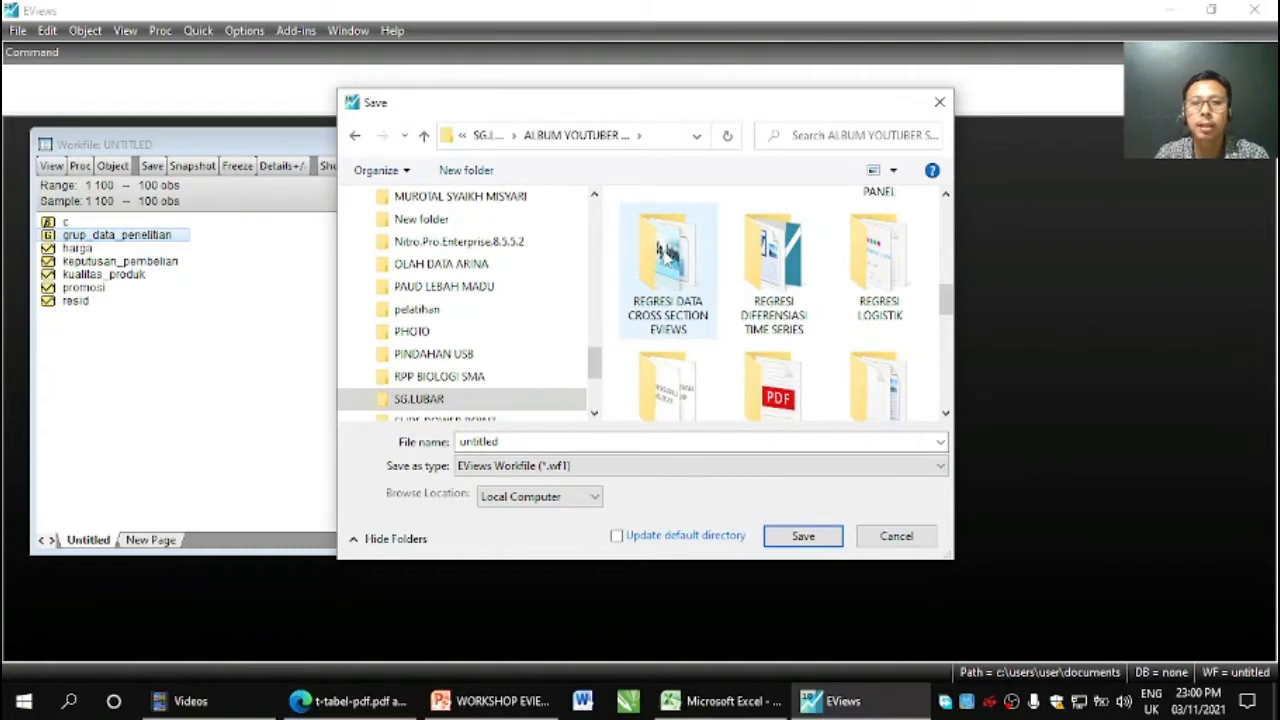
pyautogui.doubleClick(668, 250)
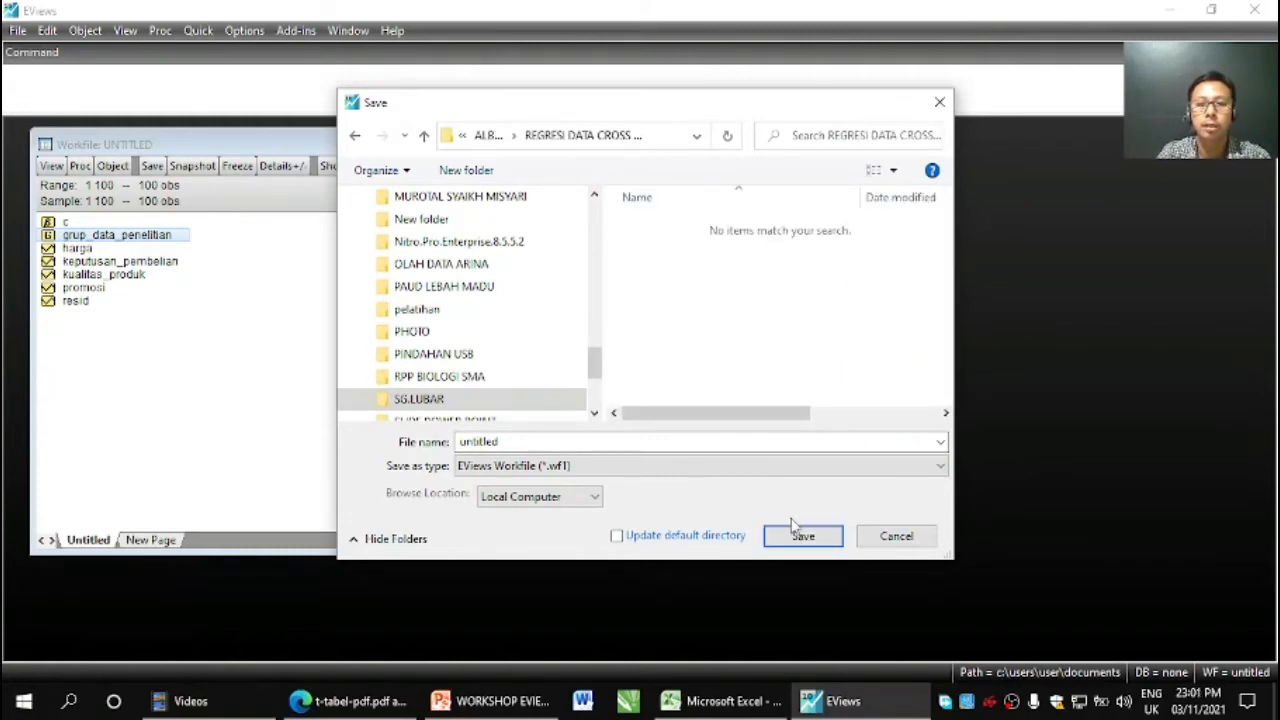
# Save the workfile as "data pelatihan eviews" with double precision series storage
pyautogui.doubleClick(505, 444)
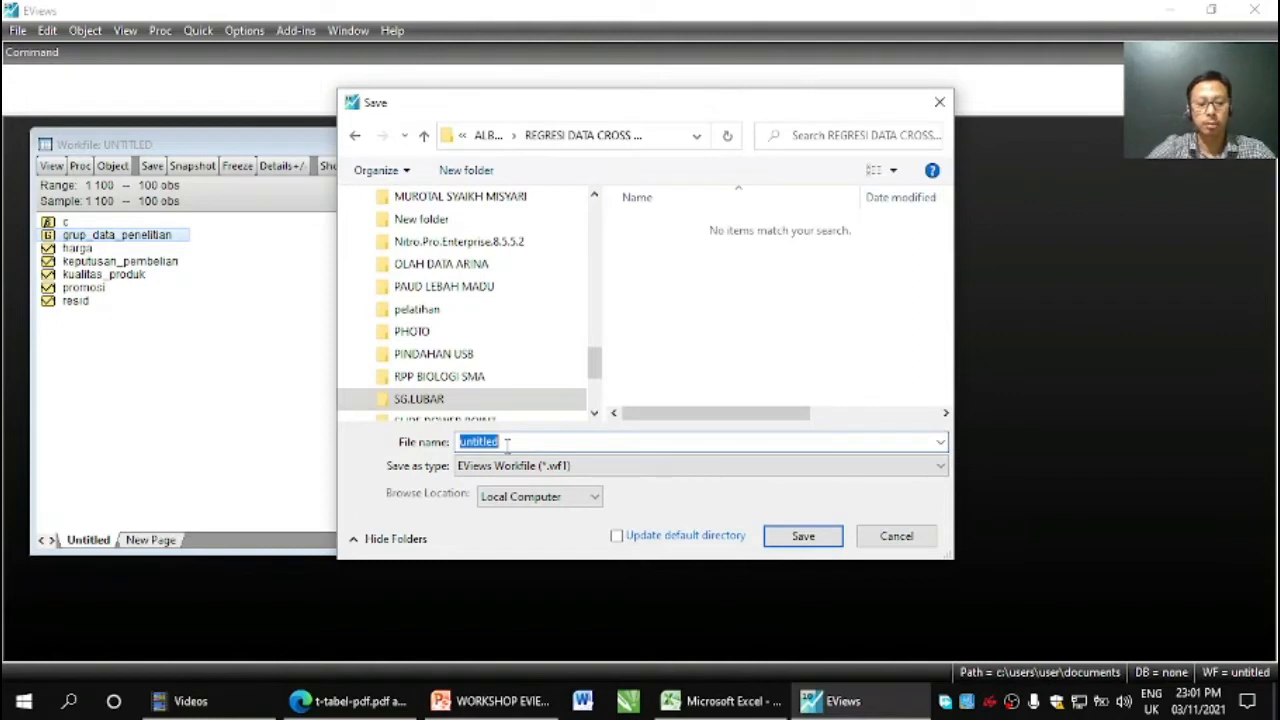
pyautogui.write('data')
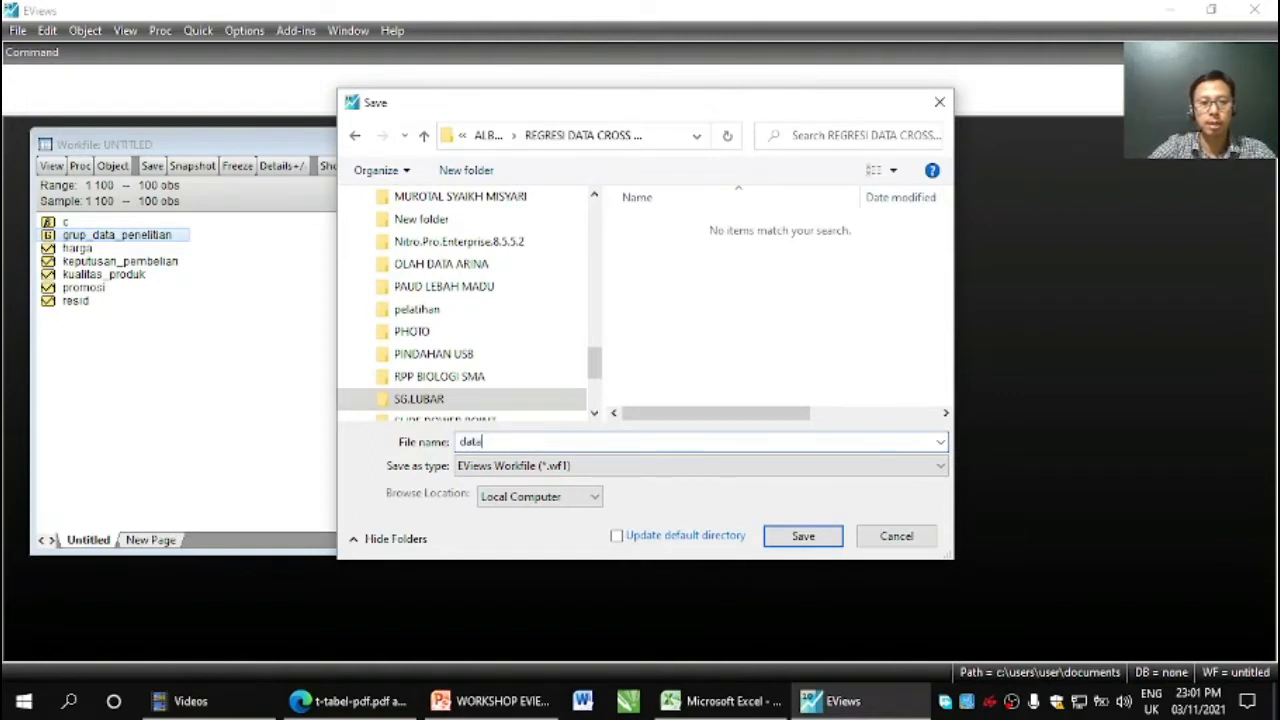
pyautogui.write(' pelat')
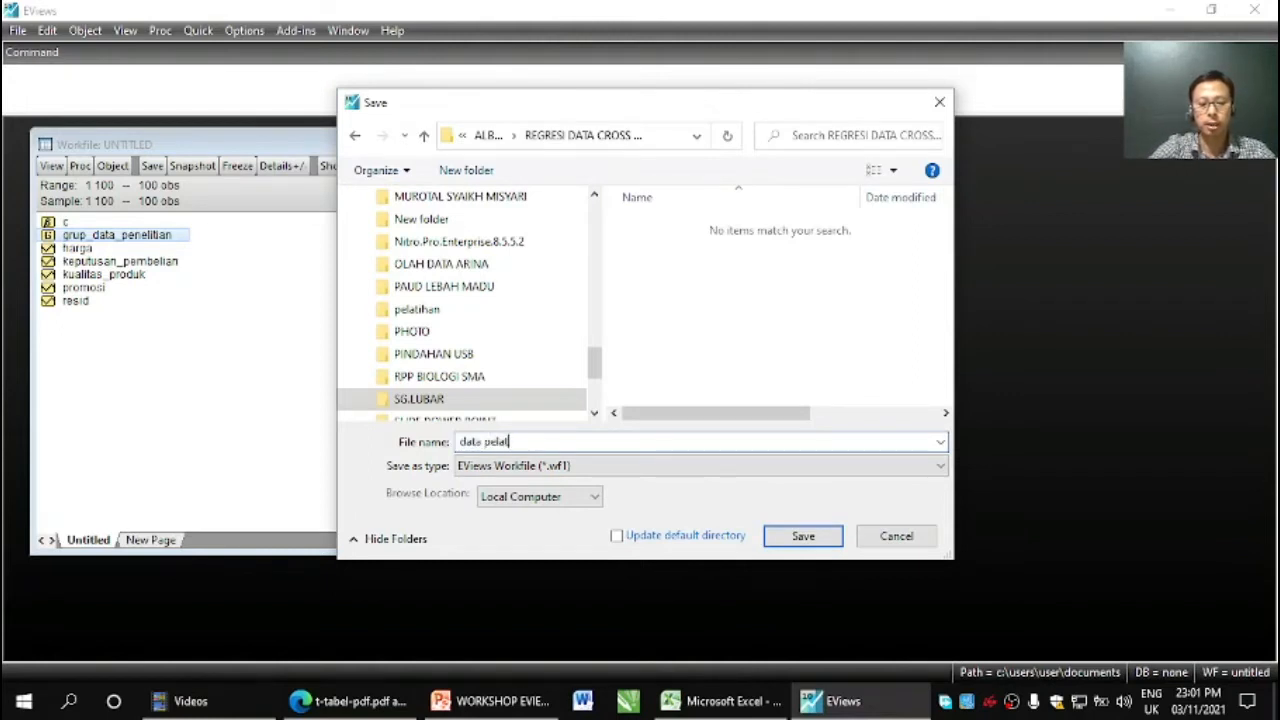
pyautogui.write('ihan ev')
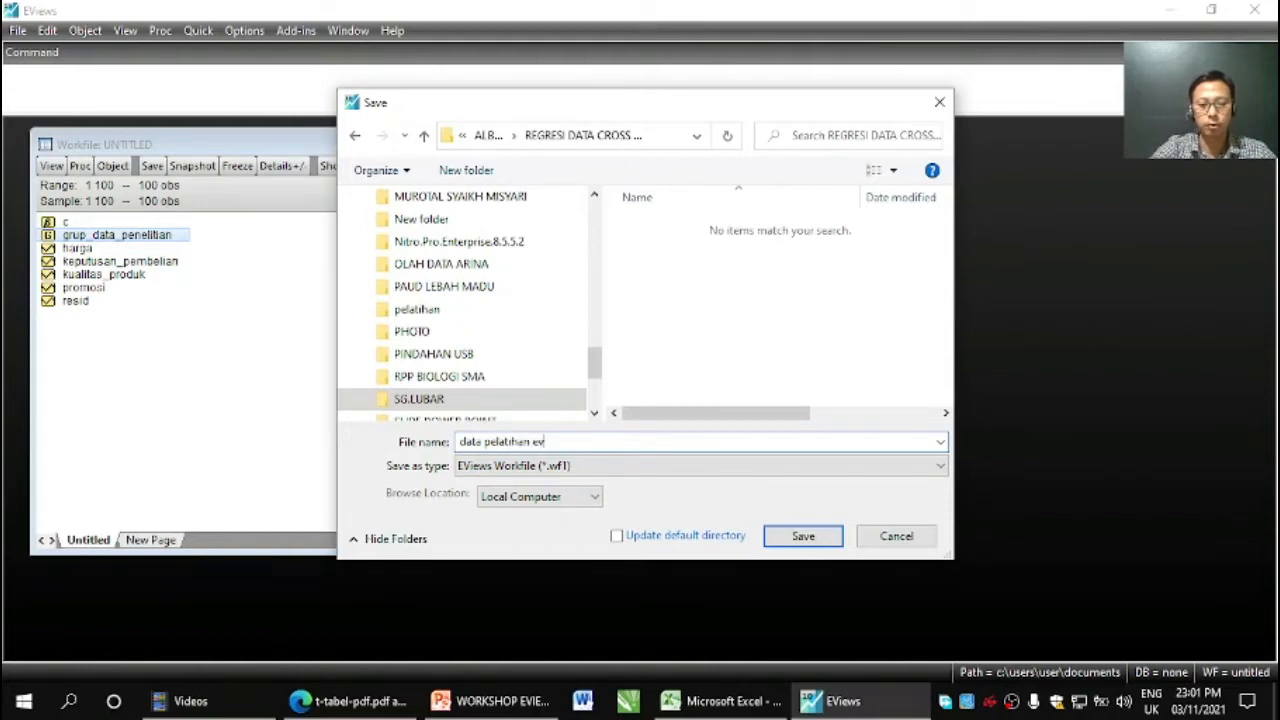
pyautogui.write('iews')
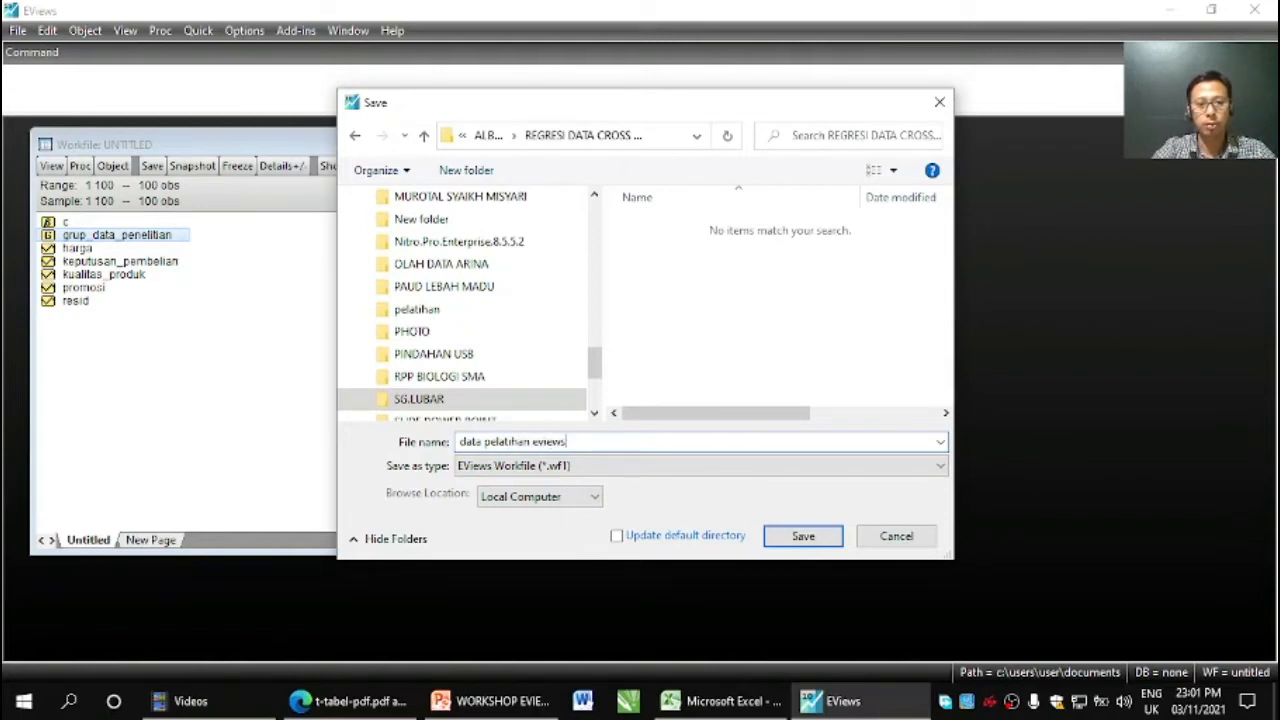
pyautogui.click(790, 536)
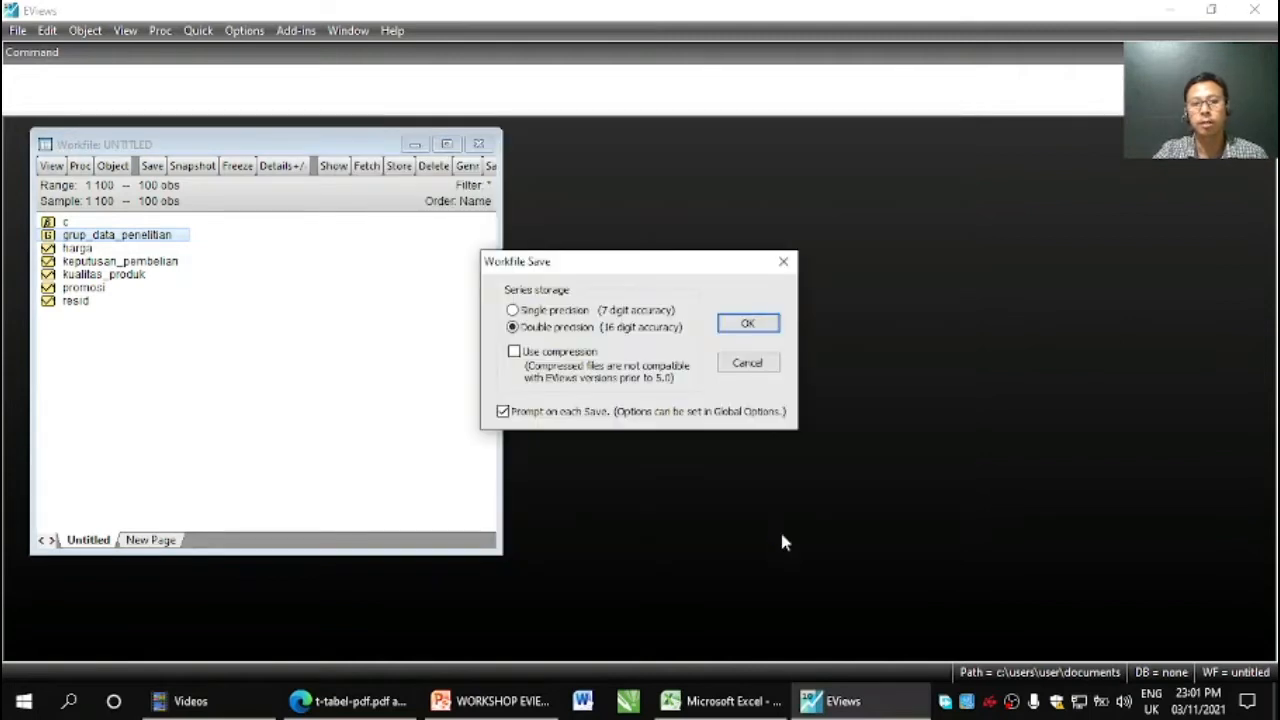
pyautogui.click(740, 326)
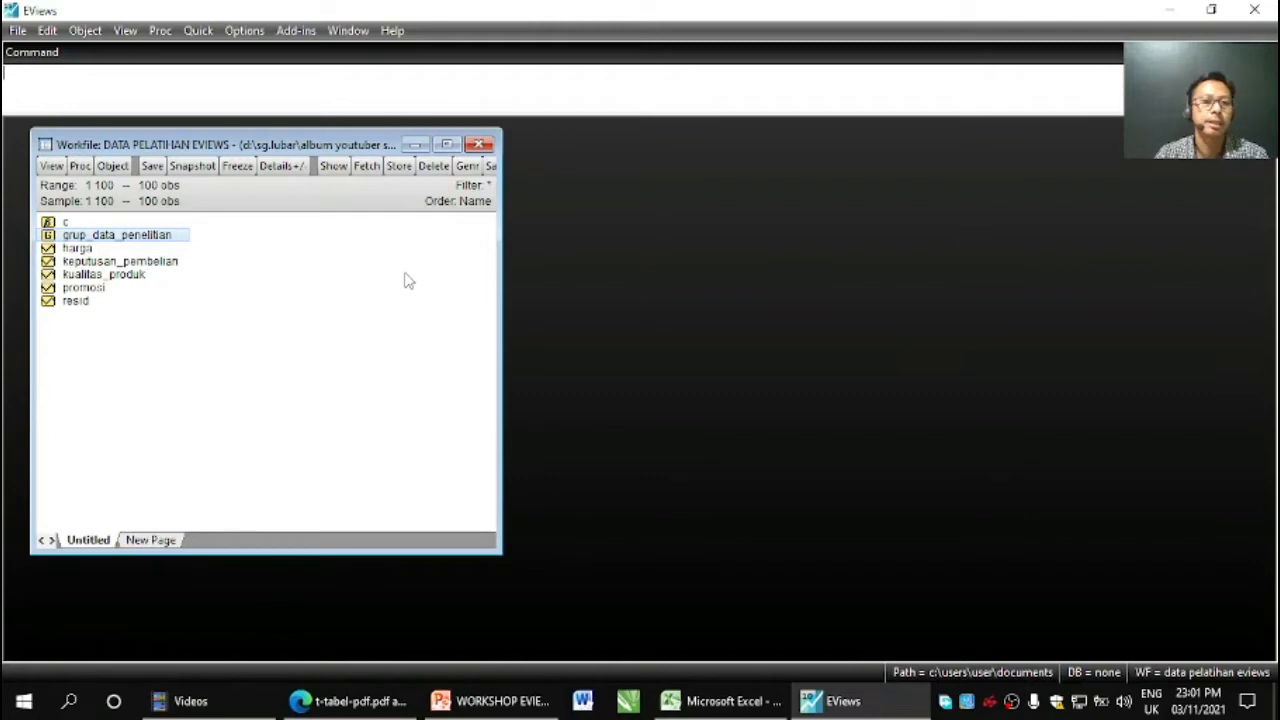
# Check the one-directional hypotheses slide in PowerPoint and the research model diagram in Excel against the workfile's keputusan_pembelian series
pyautogui.click(476, 709)
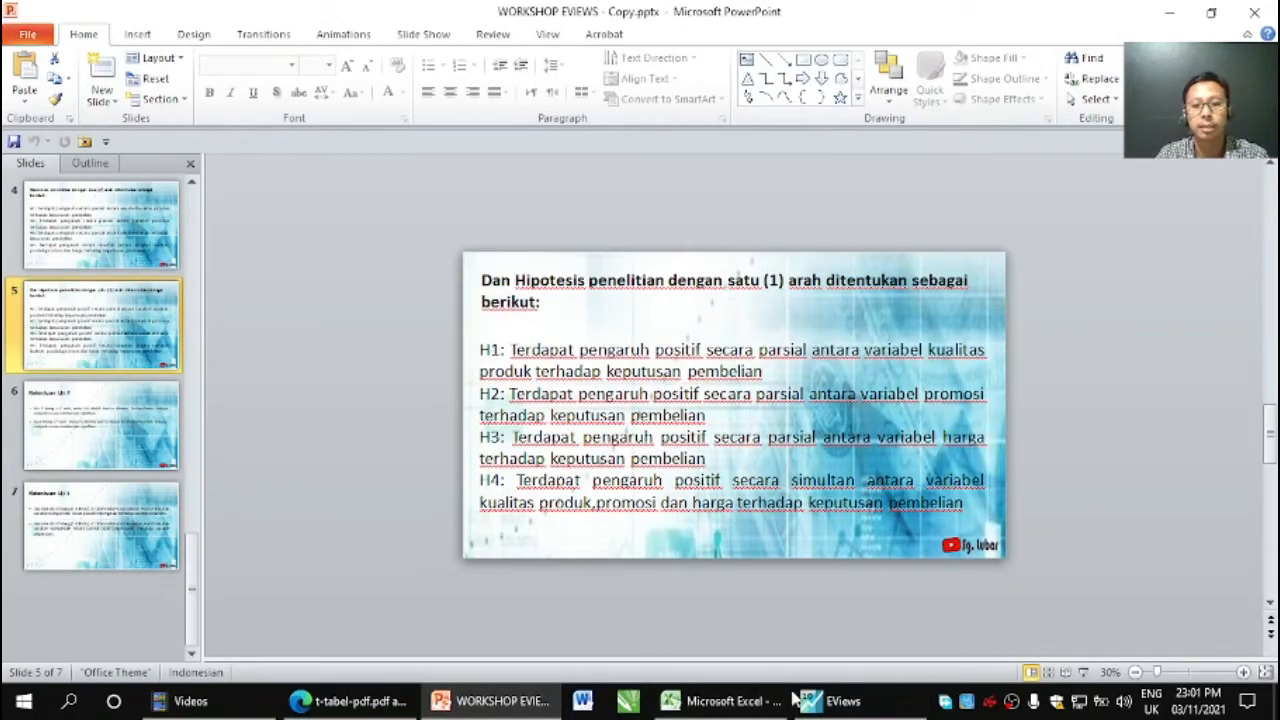
pyautogui.click(843, 707)
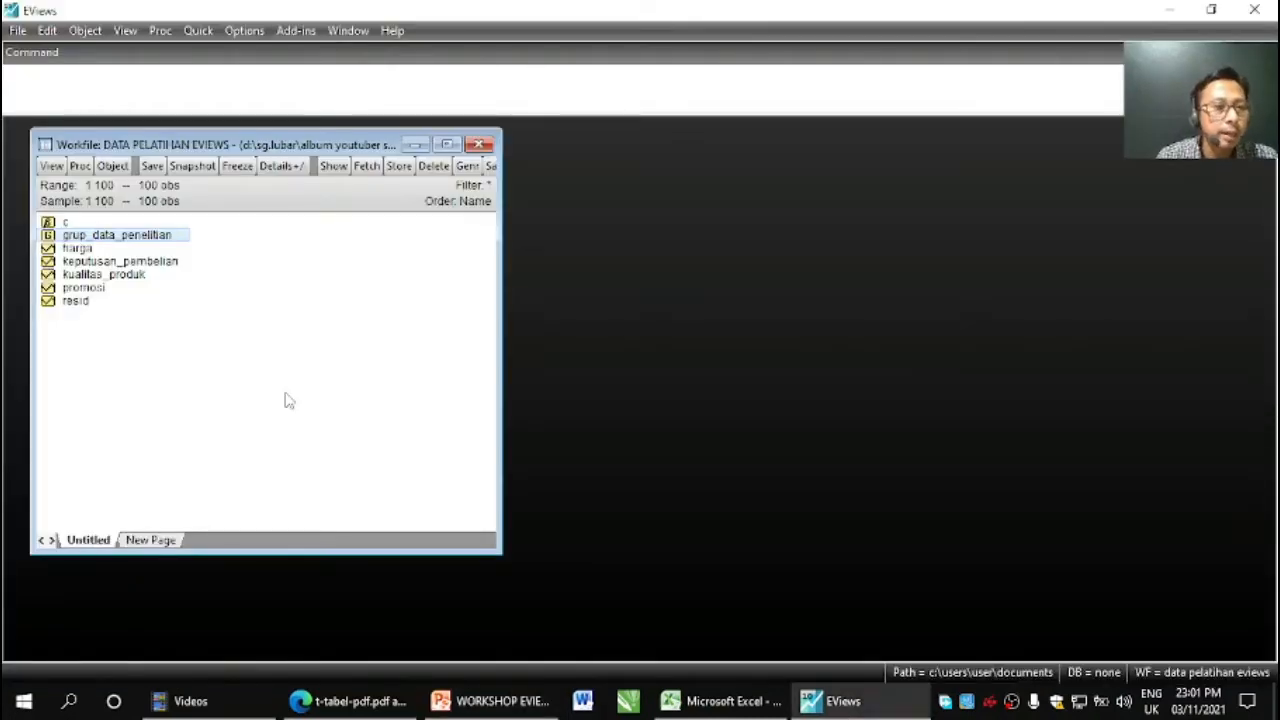
pyautogui.click(158, 264)
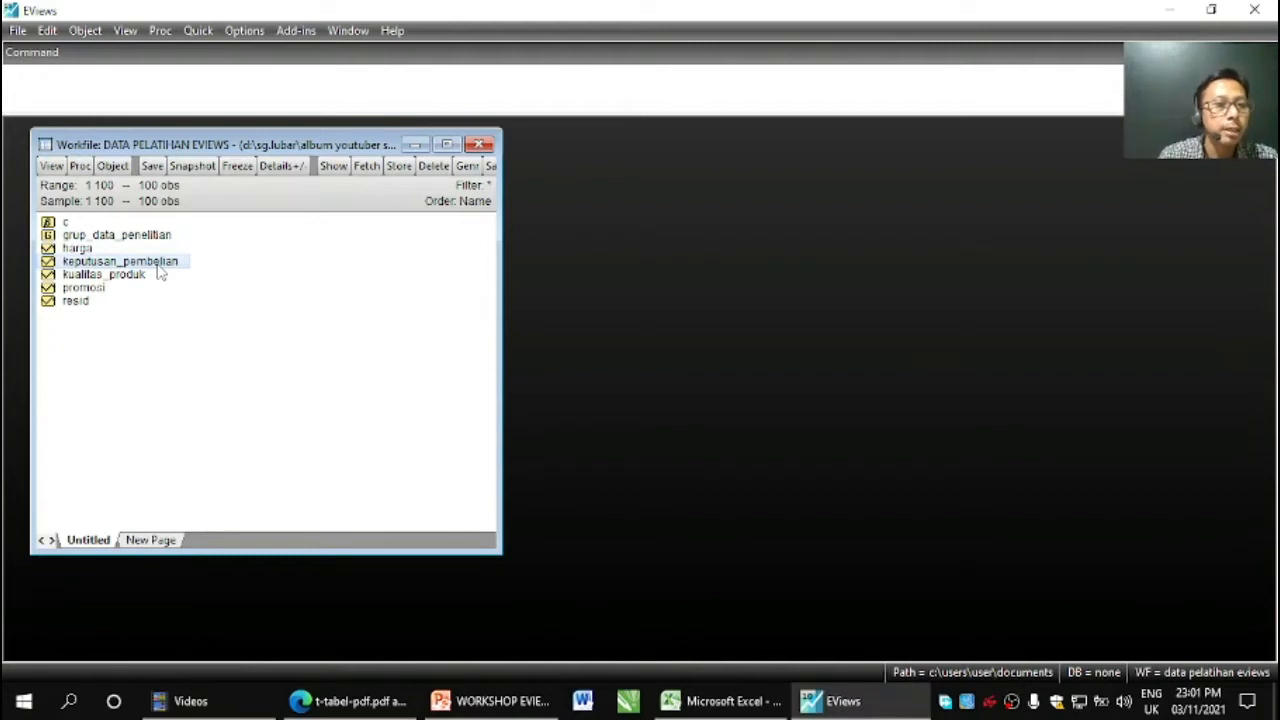
pyautogui.click(713, 705)
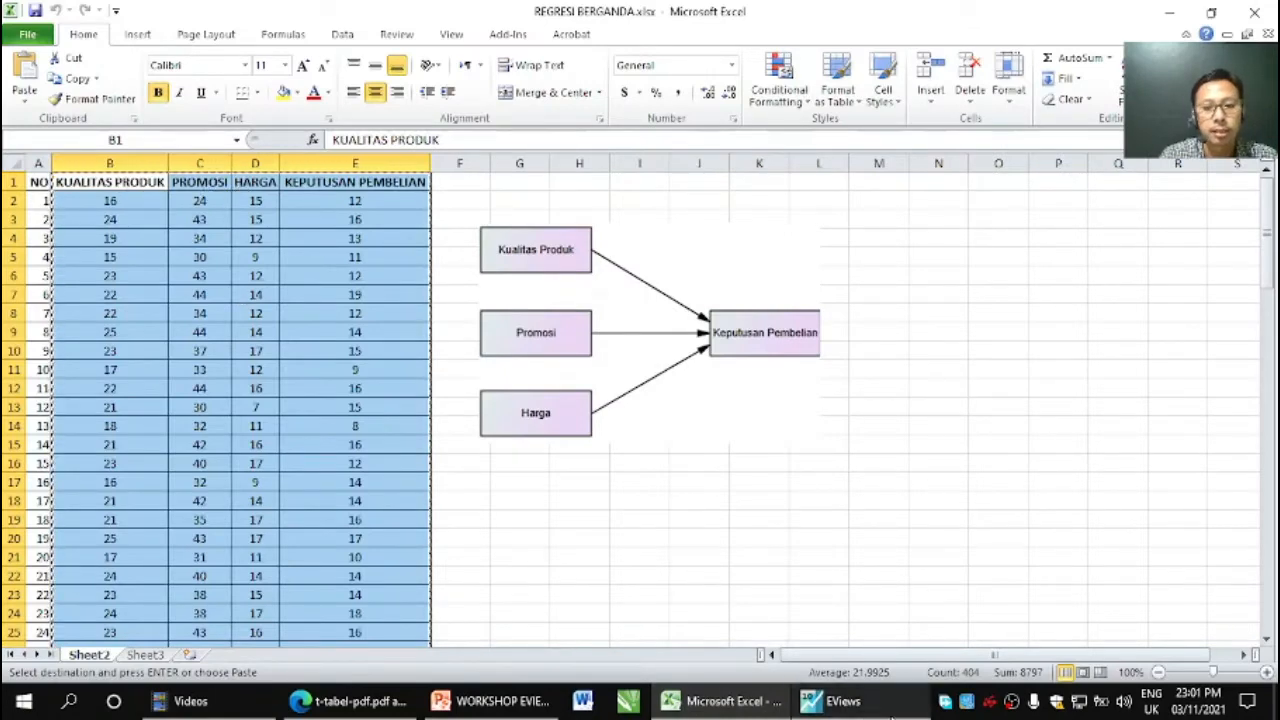
# In EViews, select keputusan_pembelian, kualitas_produk, promosi and harga in that order, and open them as an equation beside the workfile window
pyautogui.click(876, 708)
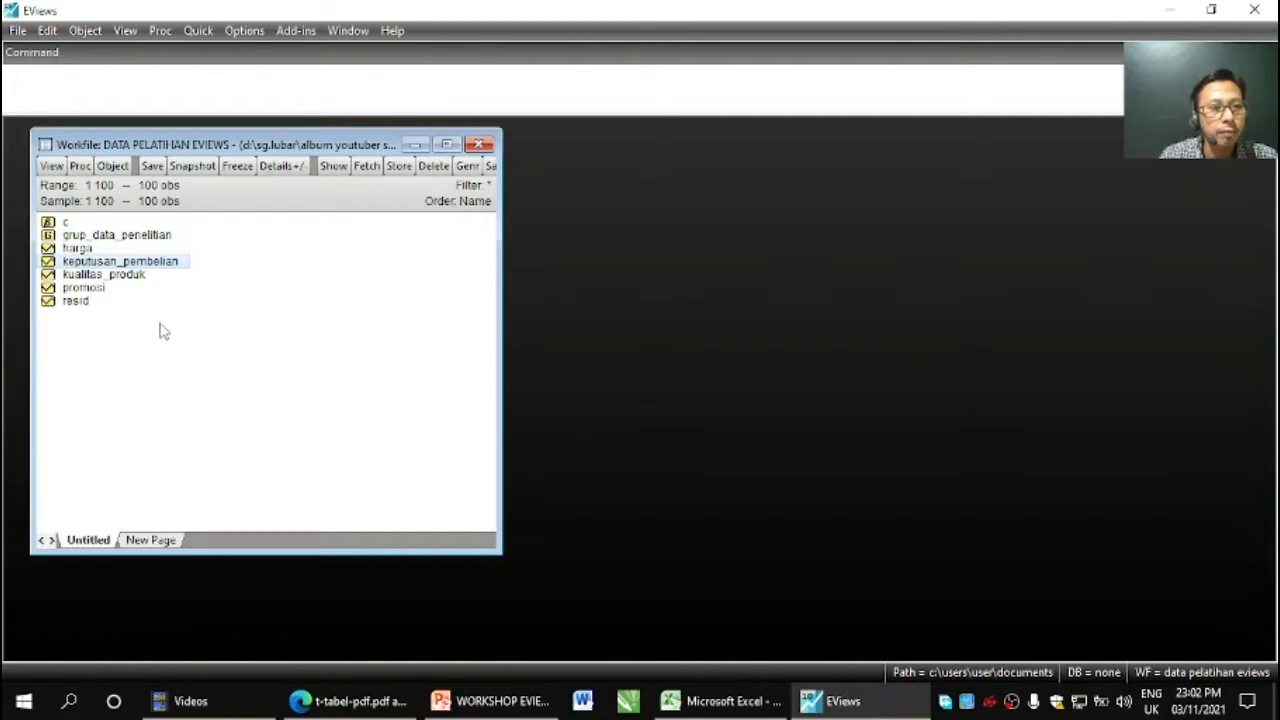
pyautogui.keyDown('ctrl'); pyautogui.click(126, 276); pyautogui.keyUp('ctrl')
pyautogui.keyDown('ctrl'); pyautogui.click(100, 288); pyautogui.keyUp('ctrl')
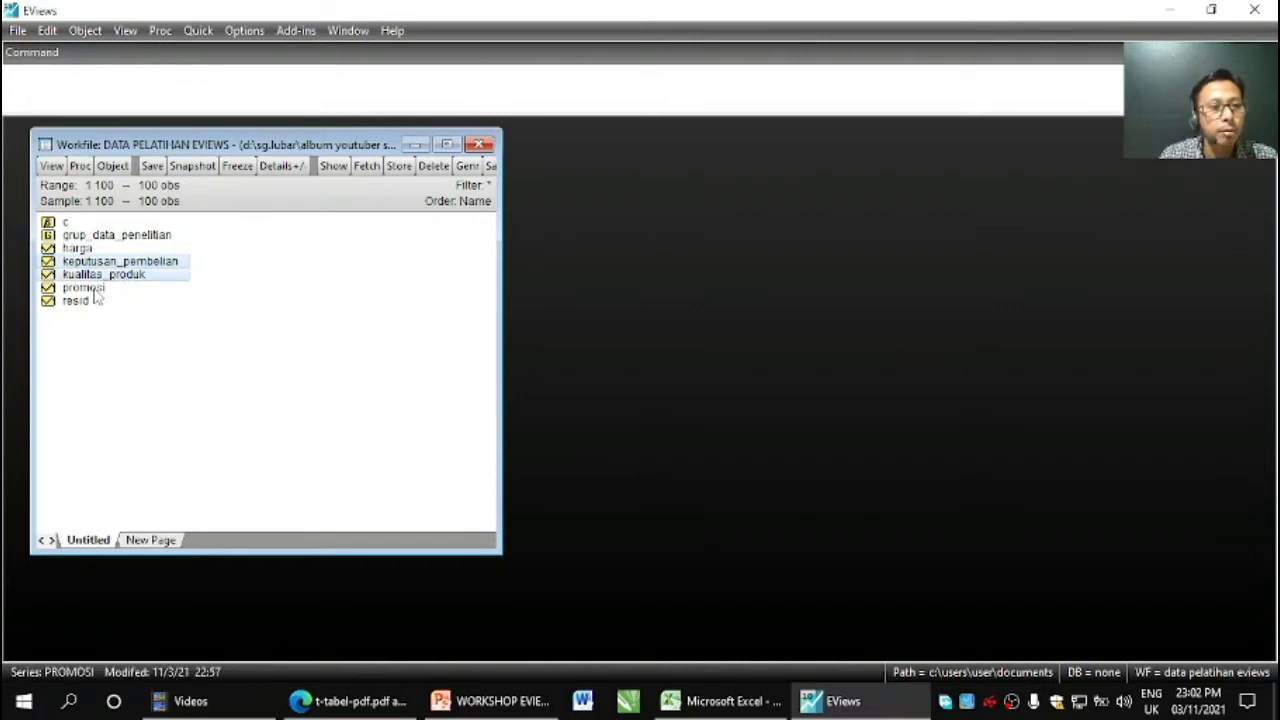
pyautogui.keyDown('ctrl'); pyautogui.click(94, 290); pyautogui.keyUp('ctrl')
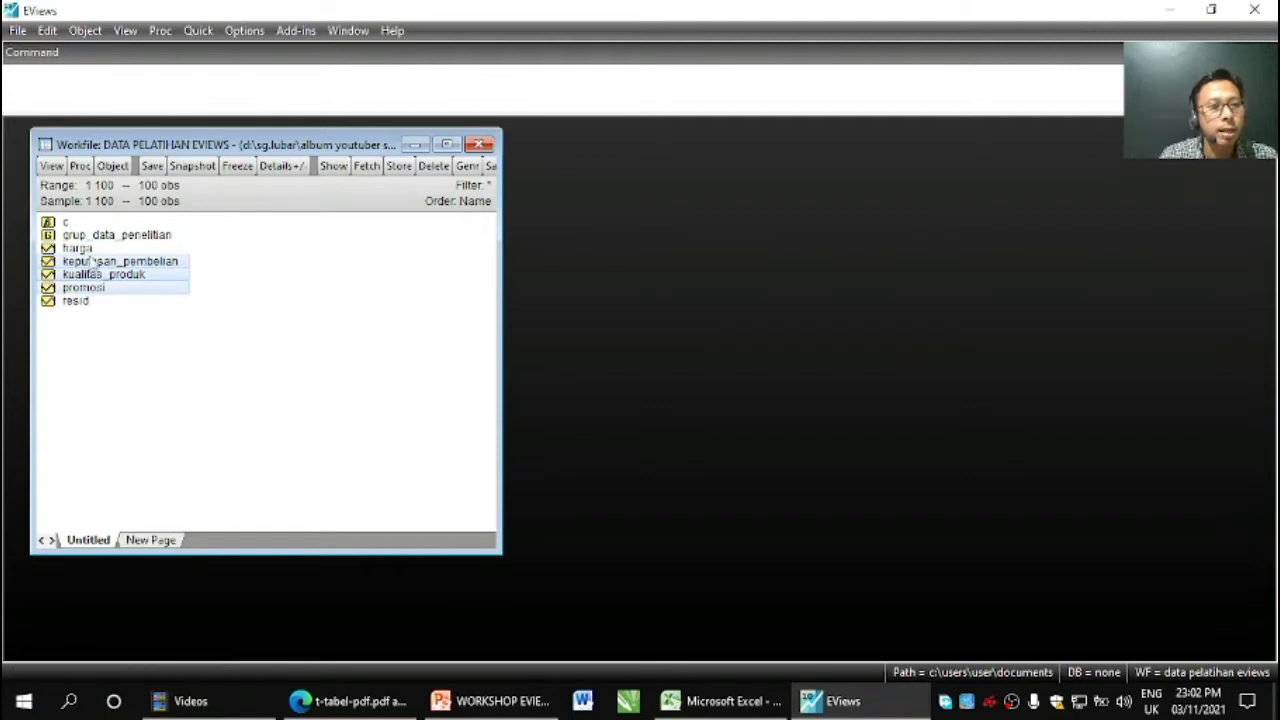
pyautogui.keyDown('ctrl'); pyautogui.click(88, 250); pyautogui.keyUp('ctrl')
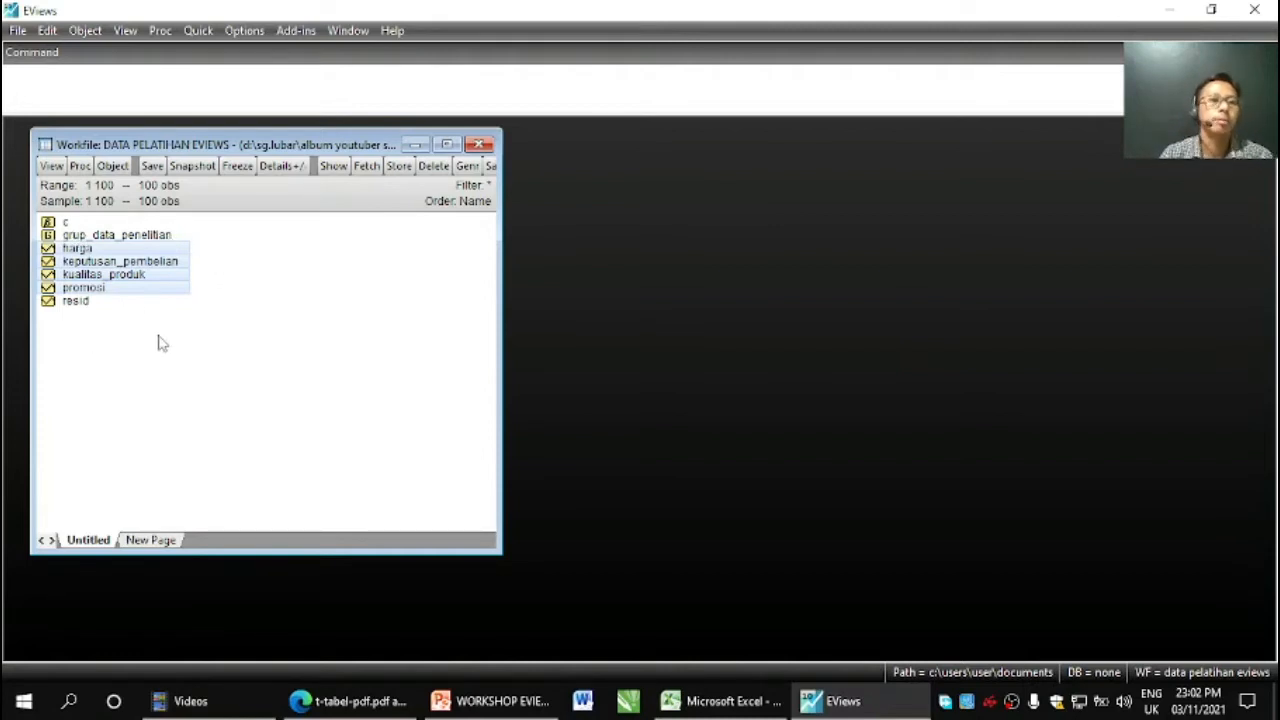
pyautogui.rightClick(122, 263)
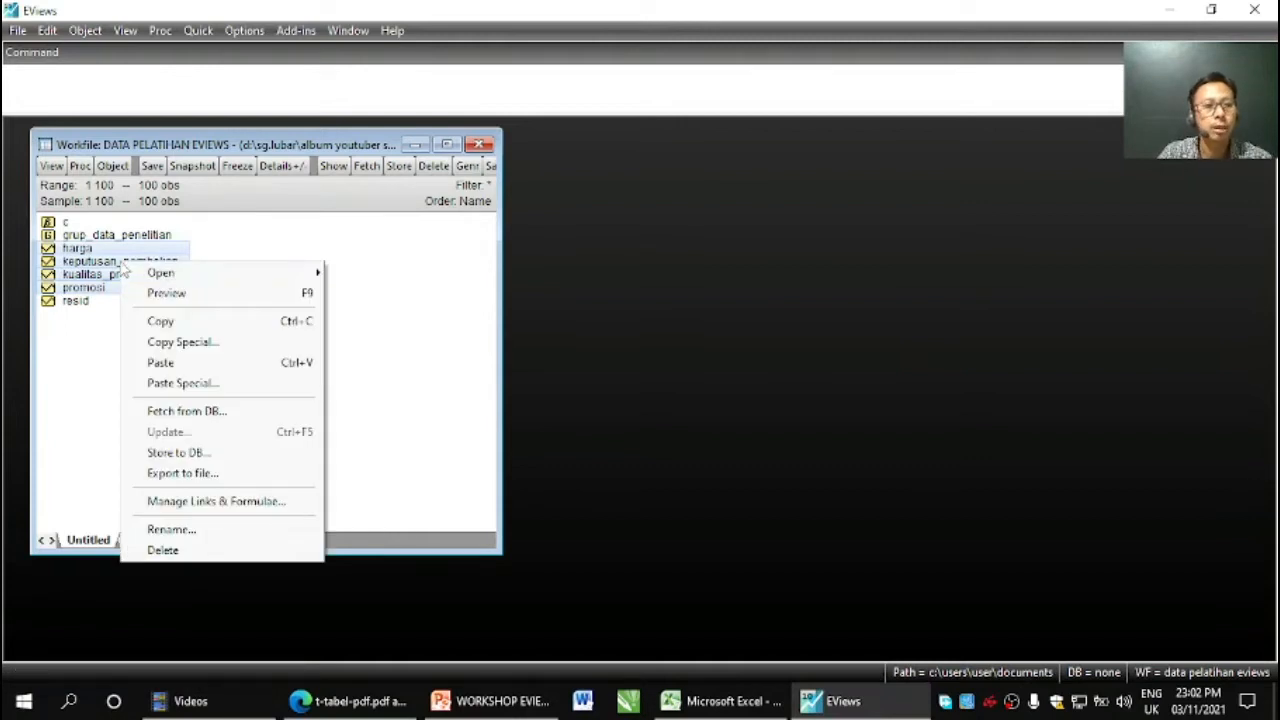
pyautogui.moveTo(155, 276)
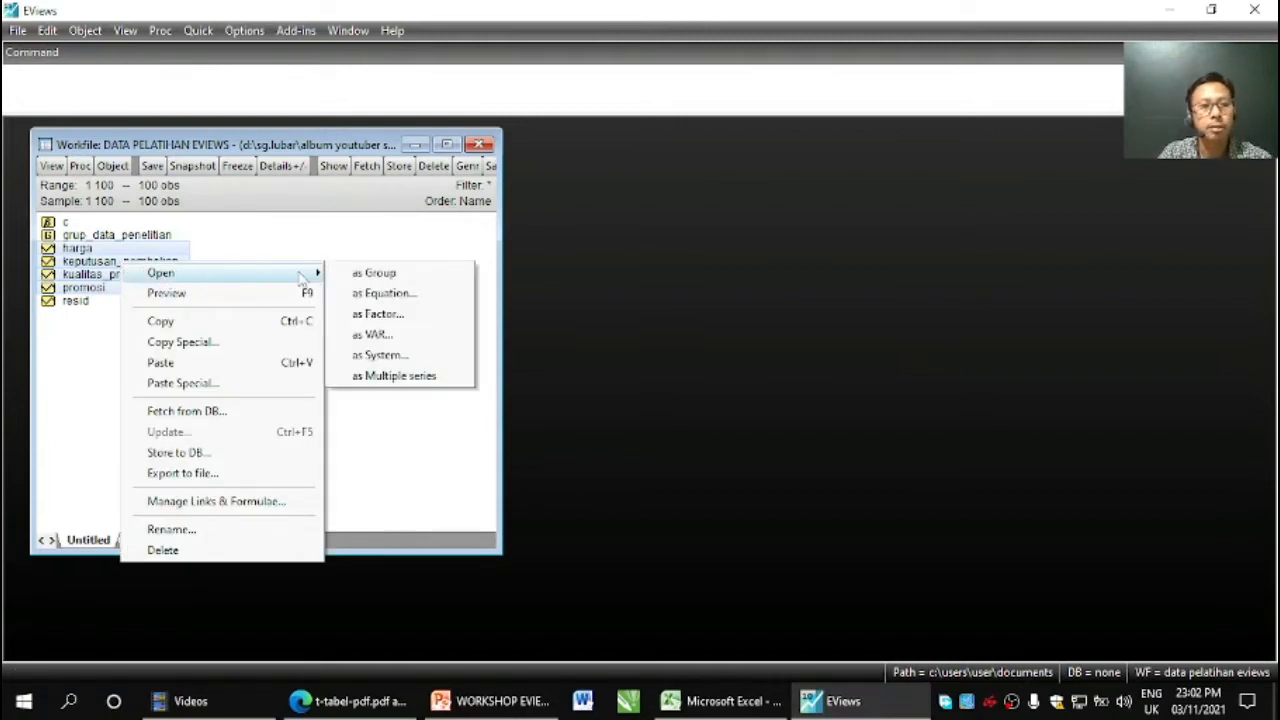
pyautogui.click(365, 294)
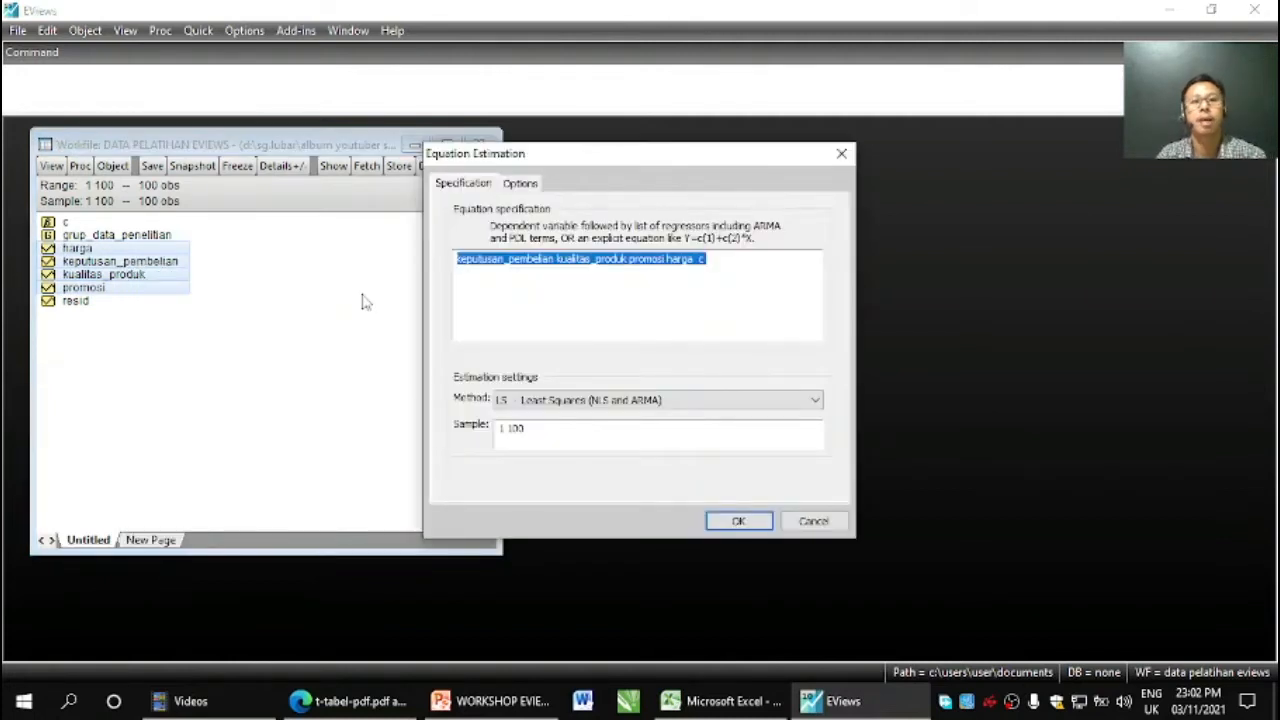
pyautogui.moveTo(603, 158); pyautogui.dragTo(729, 158)
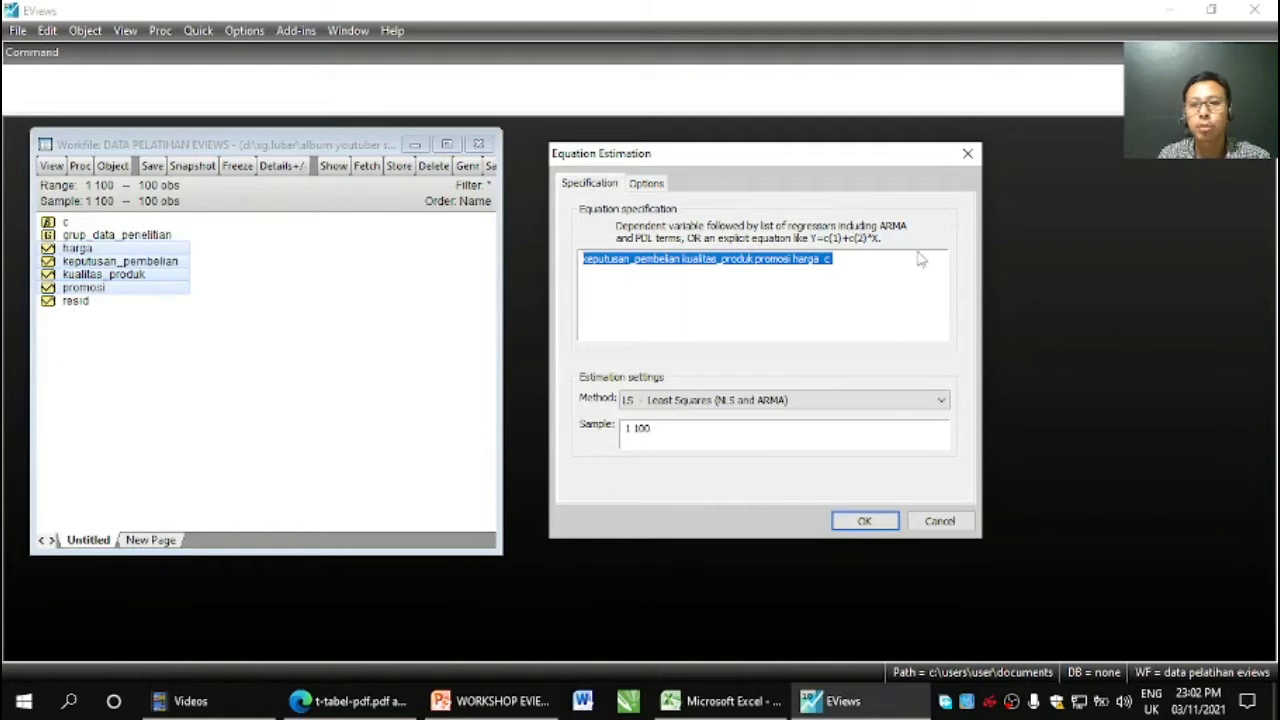
# Move the constant c directly after keputusan_pembelian in the specification, estimate by least squares over sample 1 100, and place the output beside the workfile
pyautogui.click(770, 300)
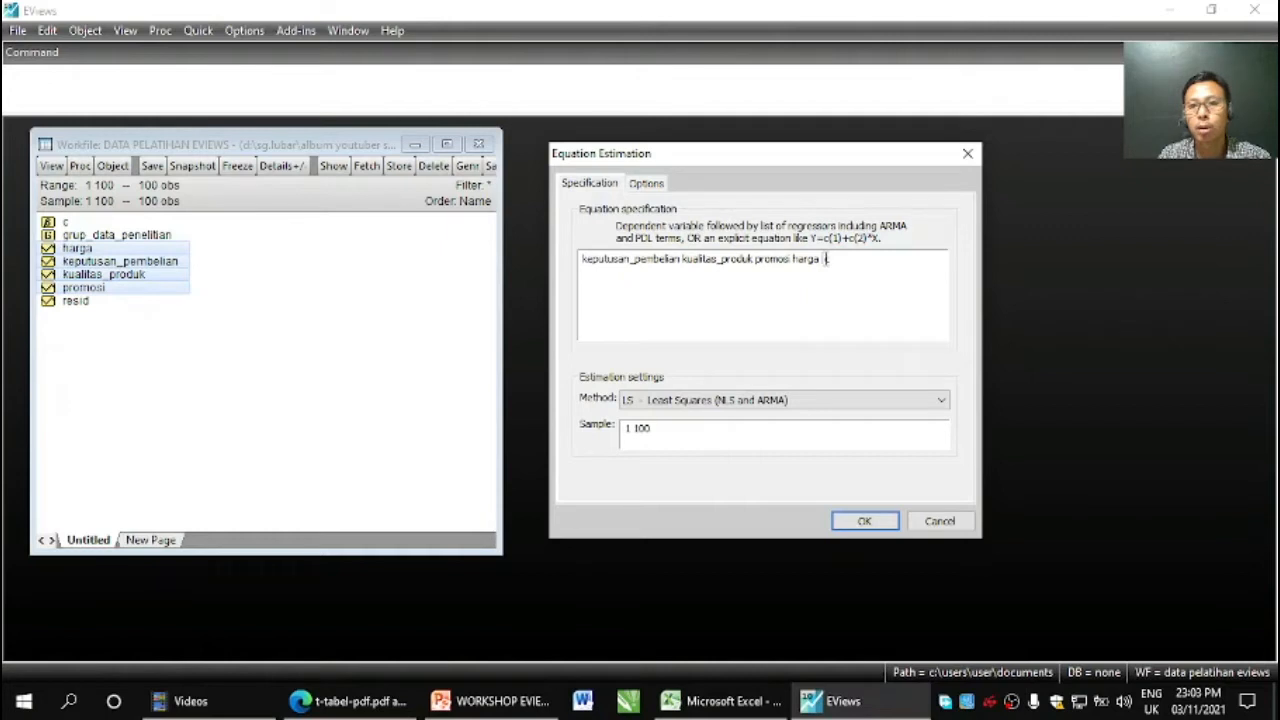
pyautogui.doubleClick(825, 259)
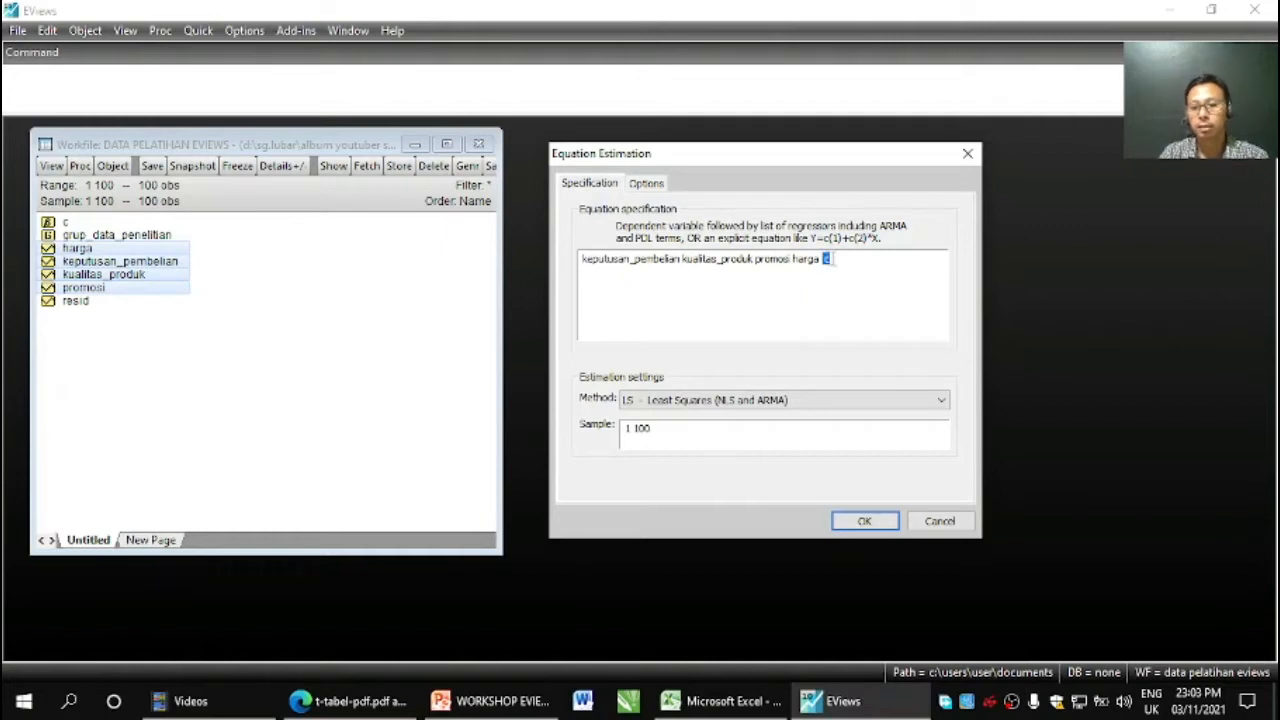
pyautogui.click(681, 259)
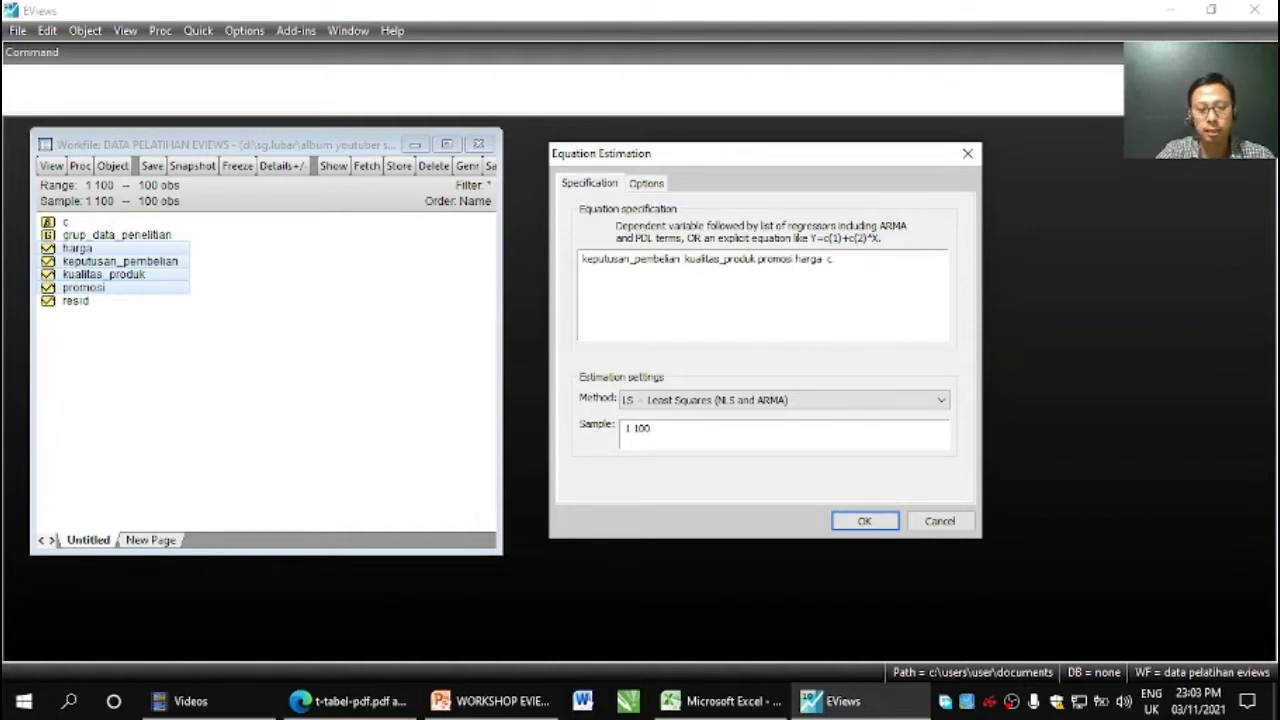
pyautogui.write('c')
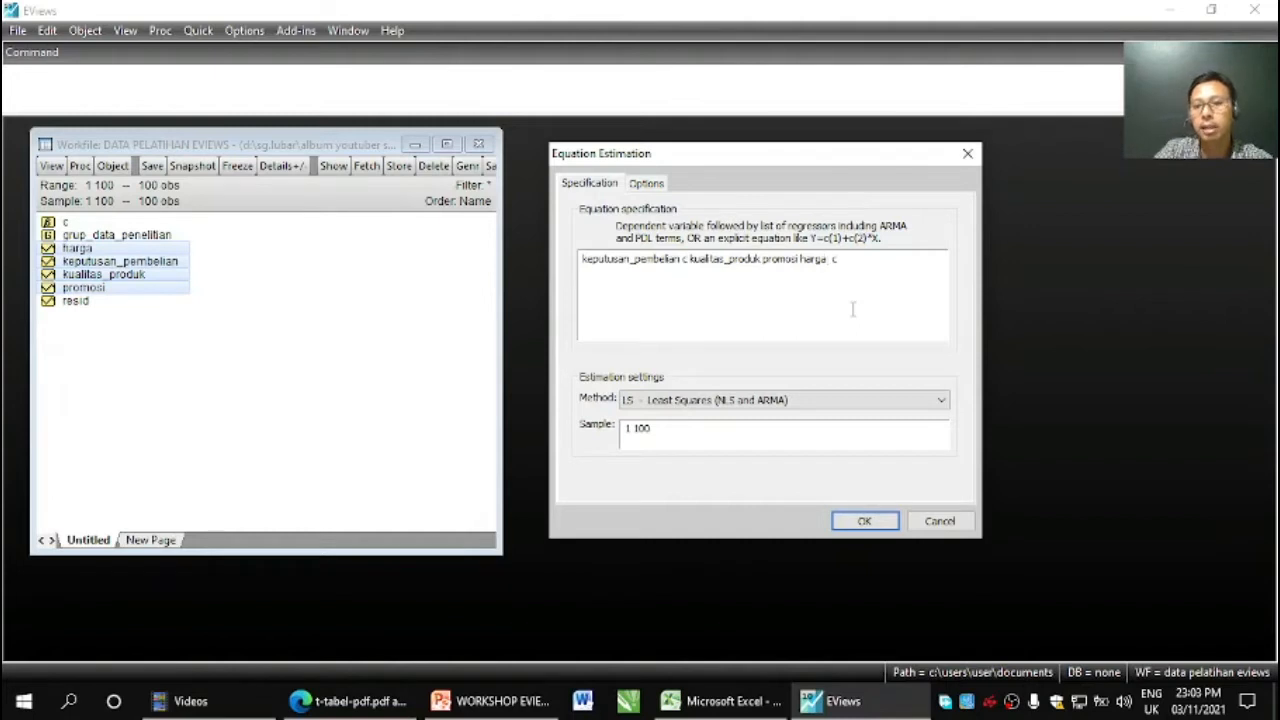
pyautogui.press('Delete')
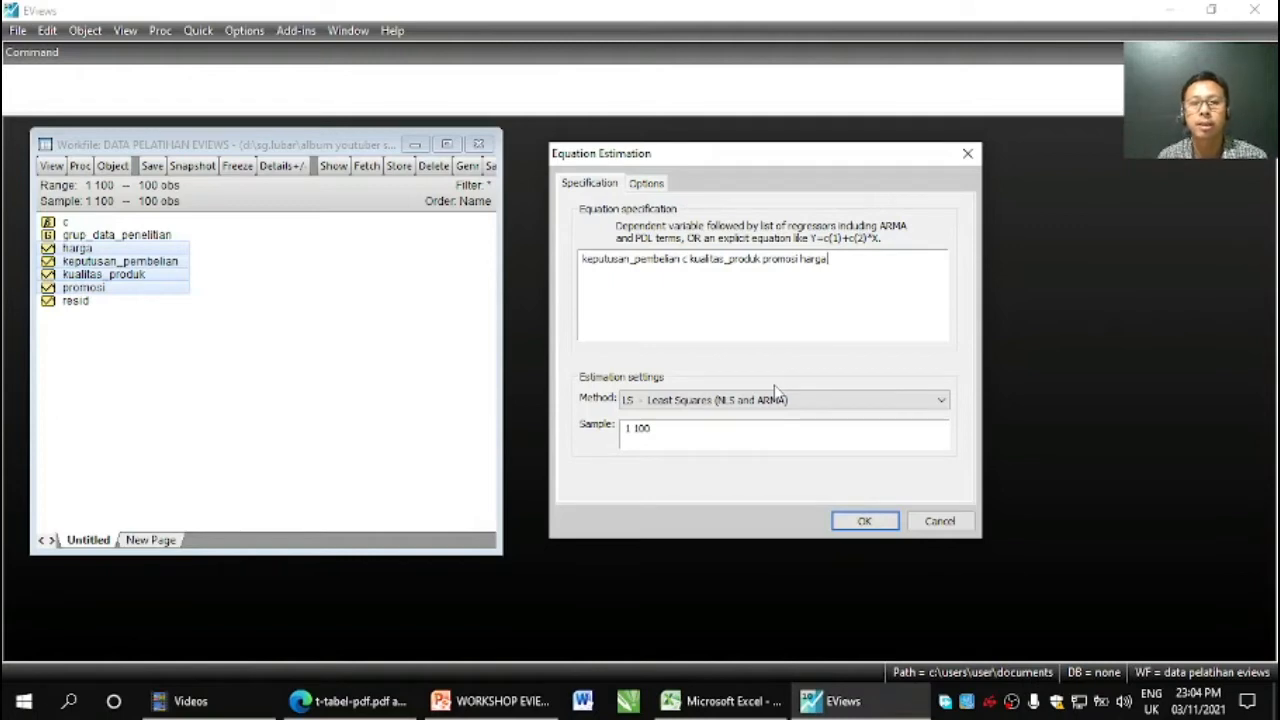
pyautogui.click(865, 521)
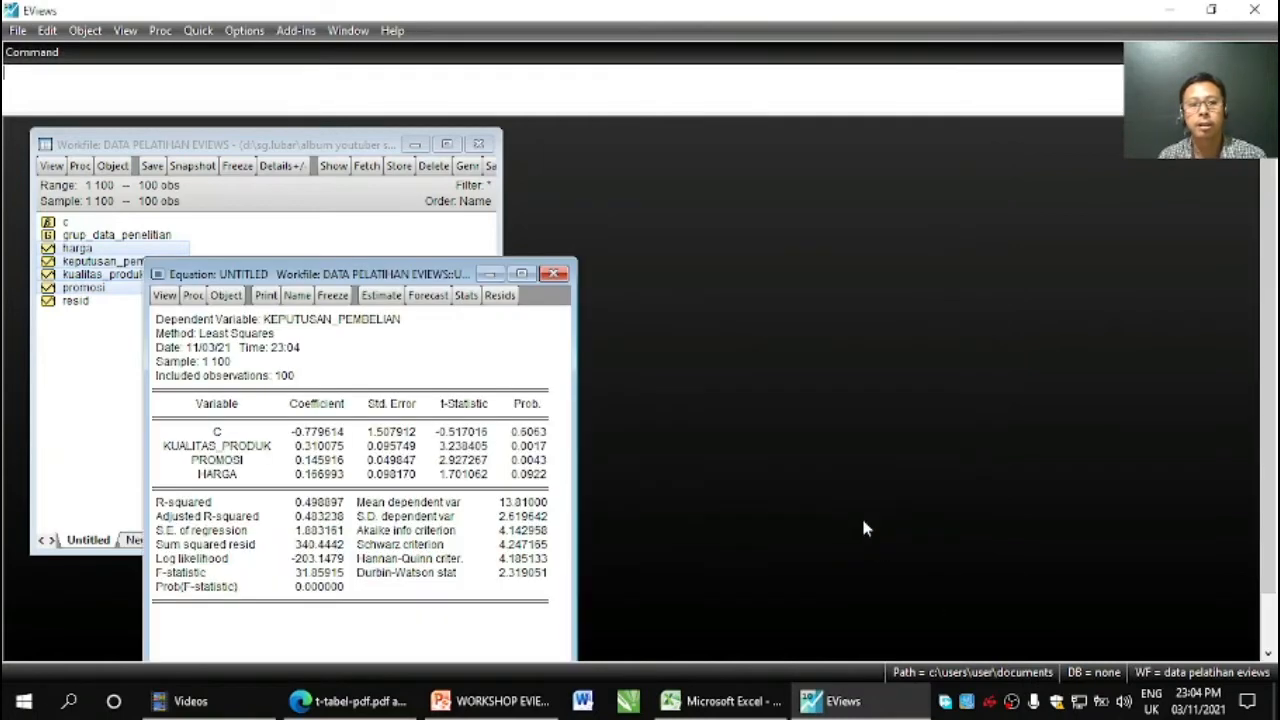
pyautogui.moveTo(348, 273); pyautogui.dragTo(756, 163)
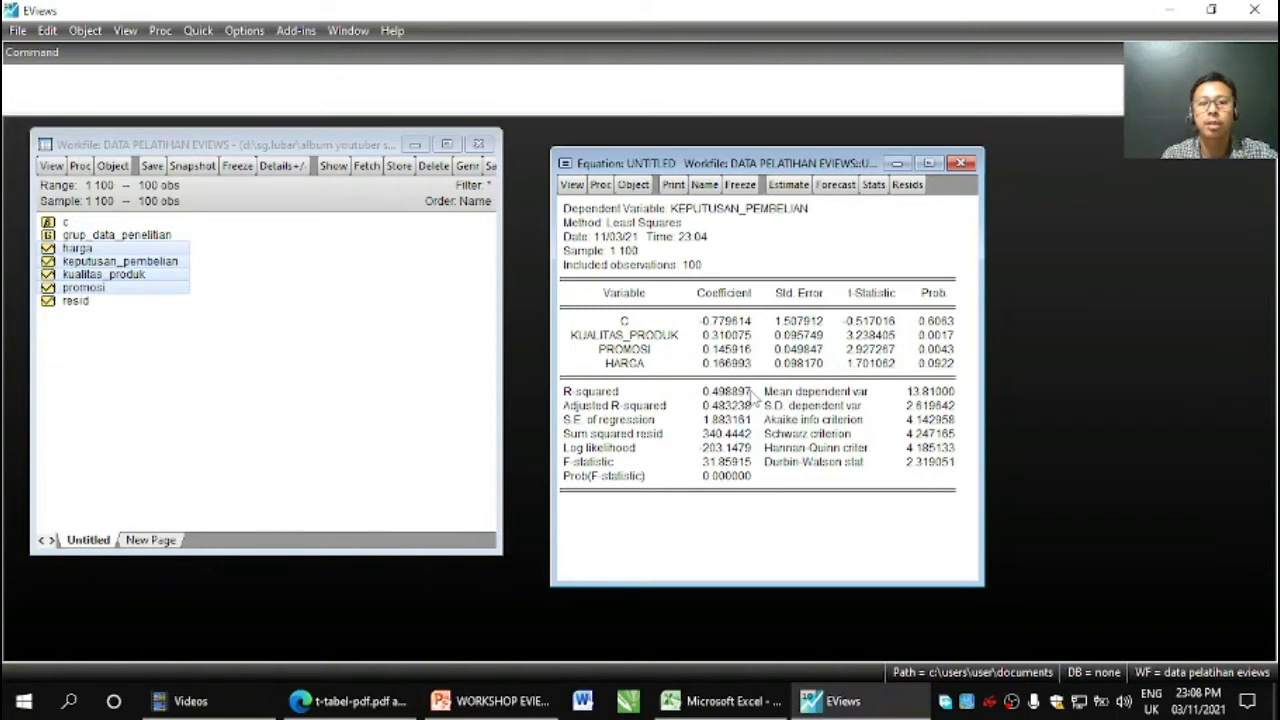
# Copy the entire regression output table, from the dependent variable line down to Prob(F-statistic)
pyautogui.click(745, 392)
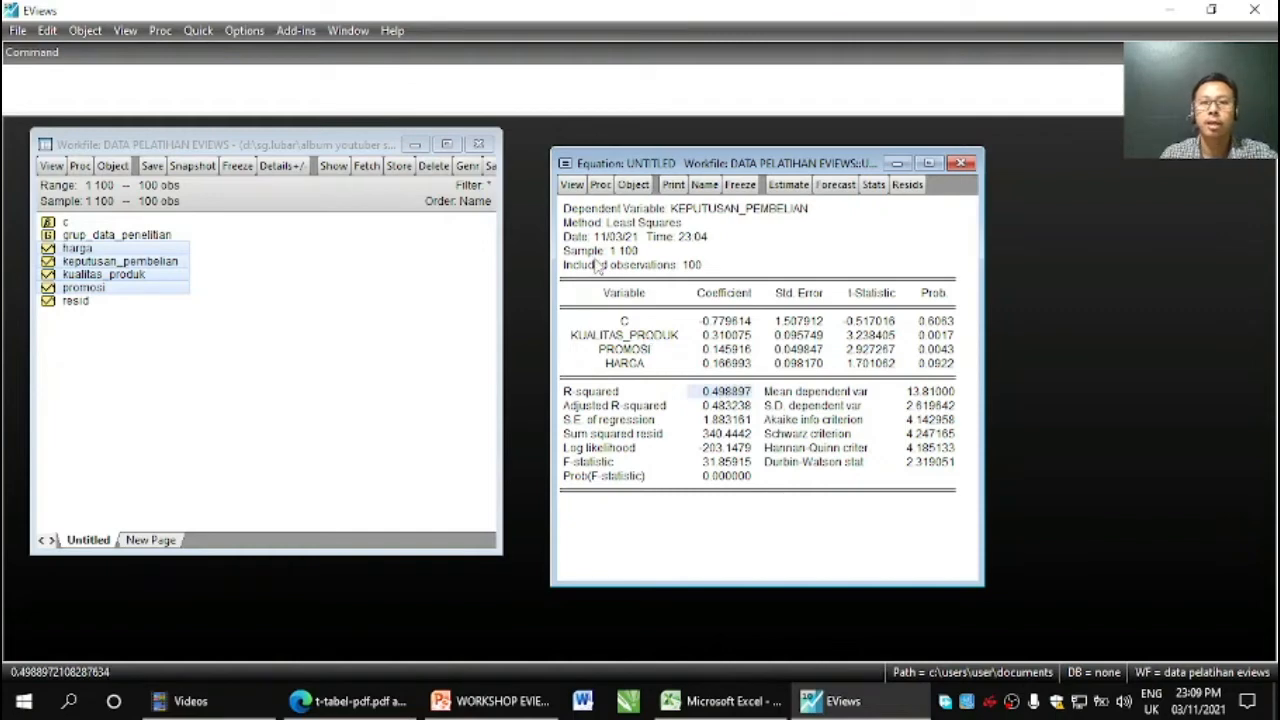
pyautogui.click(567, 214)
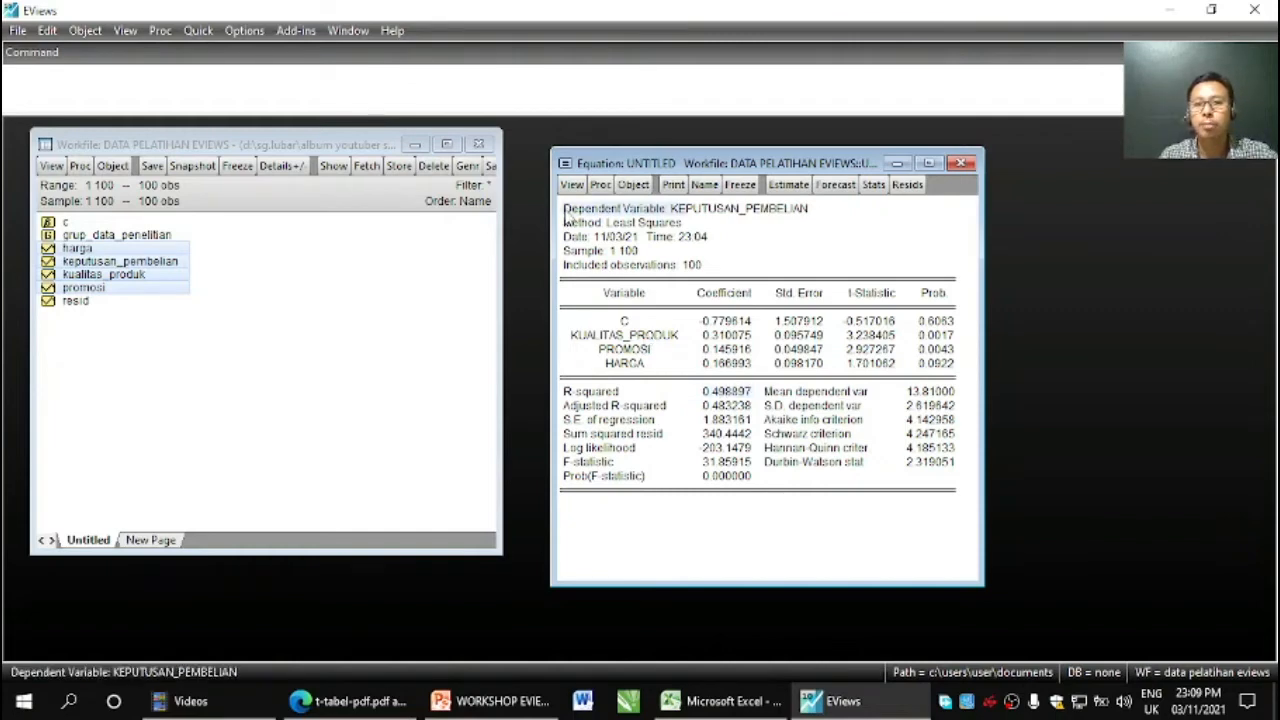
pyautogui.moveTo(567, 214); pyautogui.dragTo(945, 496)
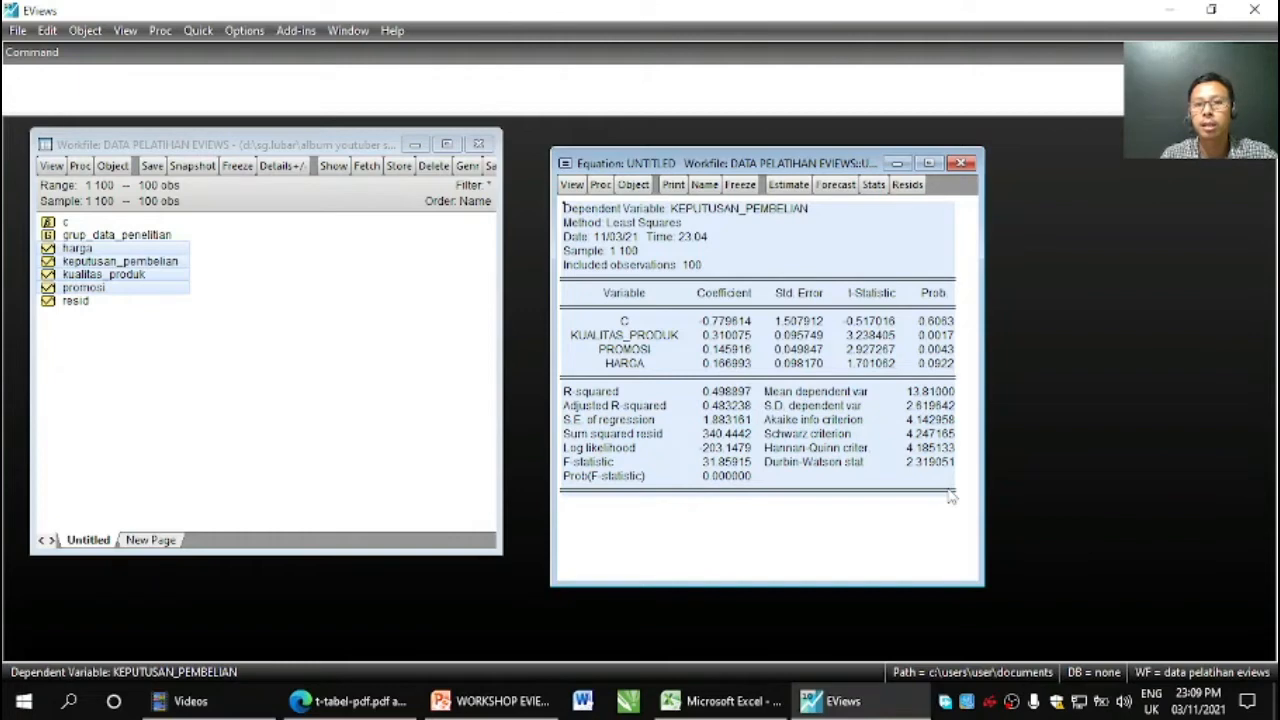
pyautogui.click(632, 240)
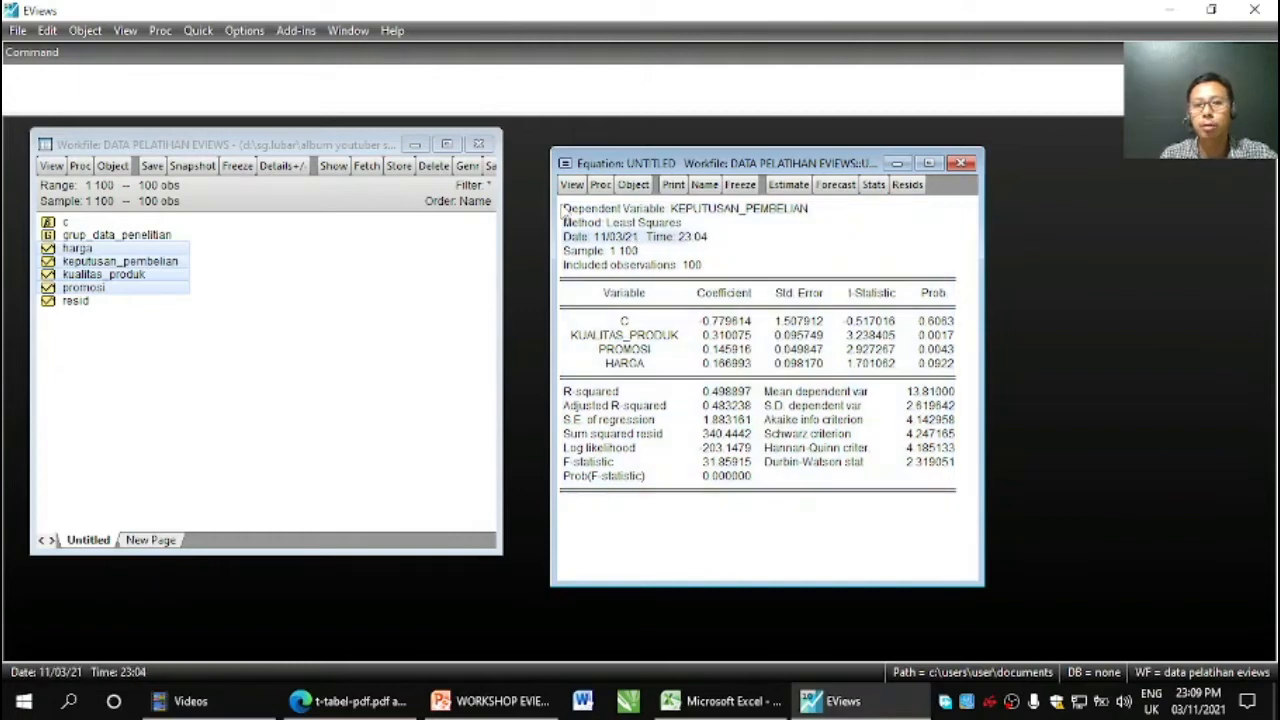
pyautogui.moveTo(579, 219); pyautogui.dragTo(943, 494)
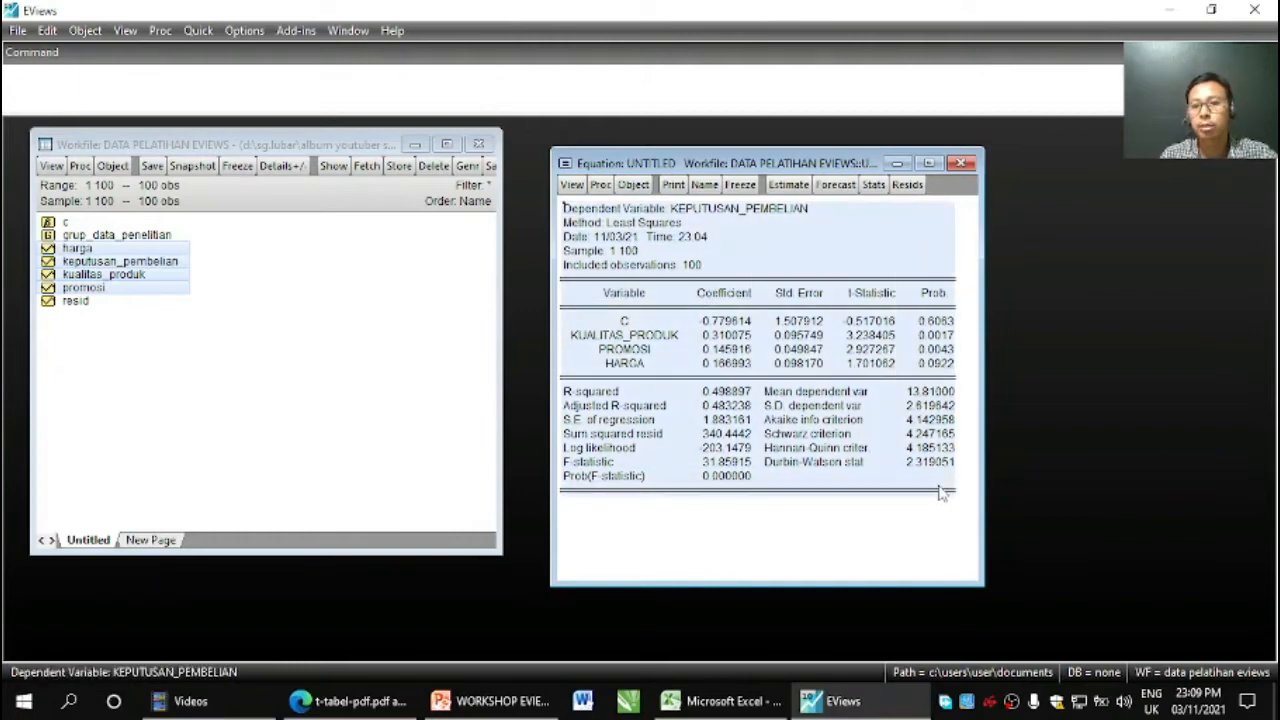
pyautogui.rightClick(745, 334)
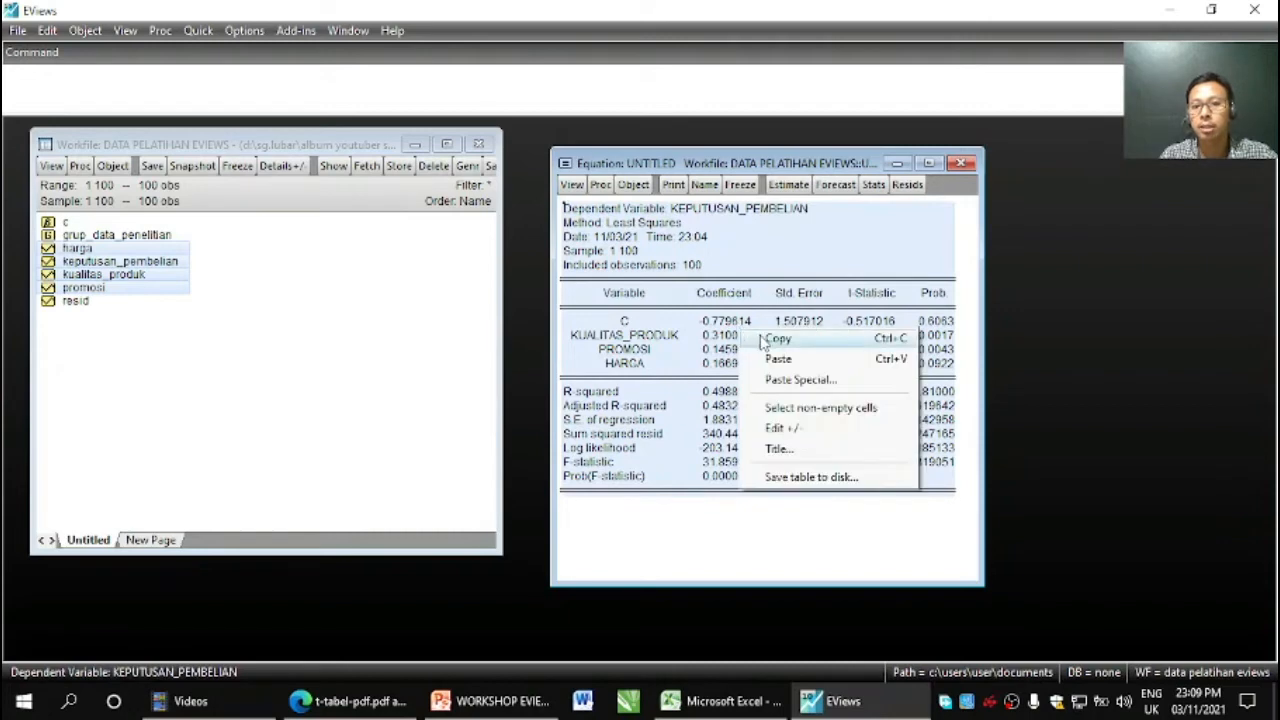
pyautogui.click(767, 342)
pyautogui.click(612, 396)
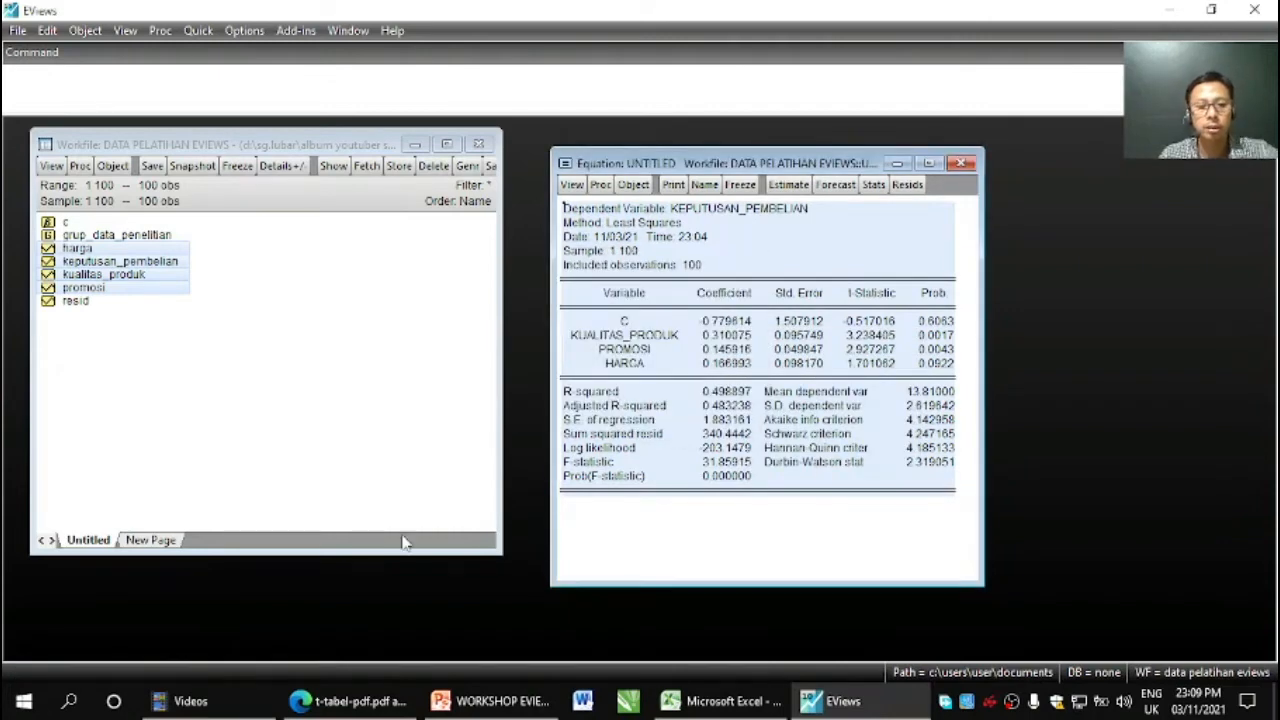
# Switch to the blank Word document, paste the regression table with its source formatting, and close the Navigation pane
pyautogui.click(585, 701)
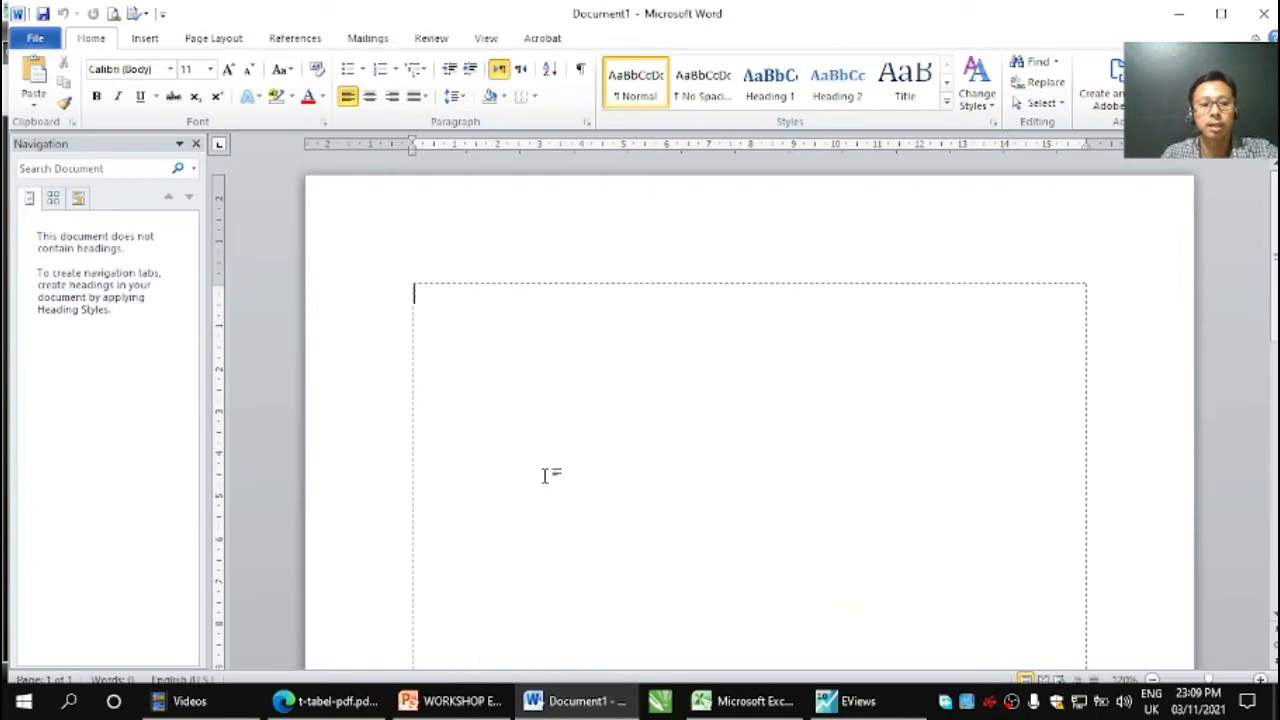
pyautogui.rightClick(441, 311)
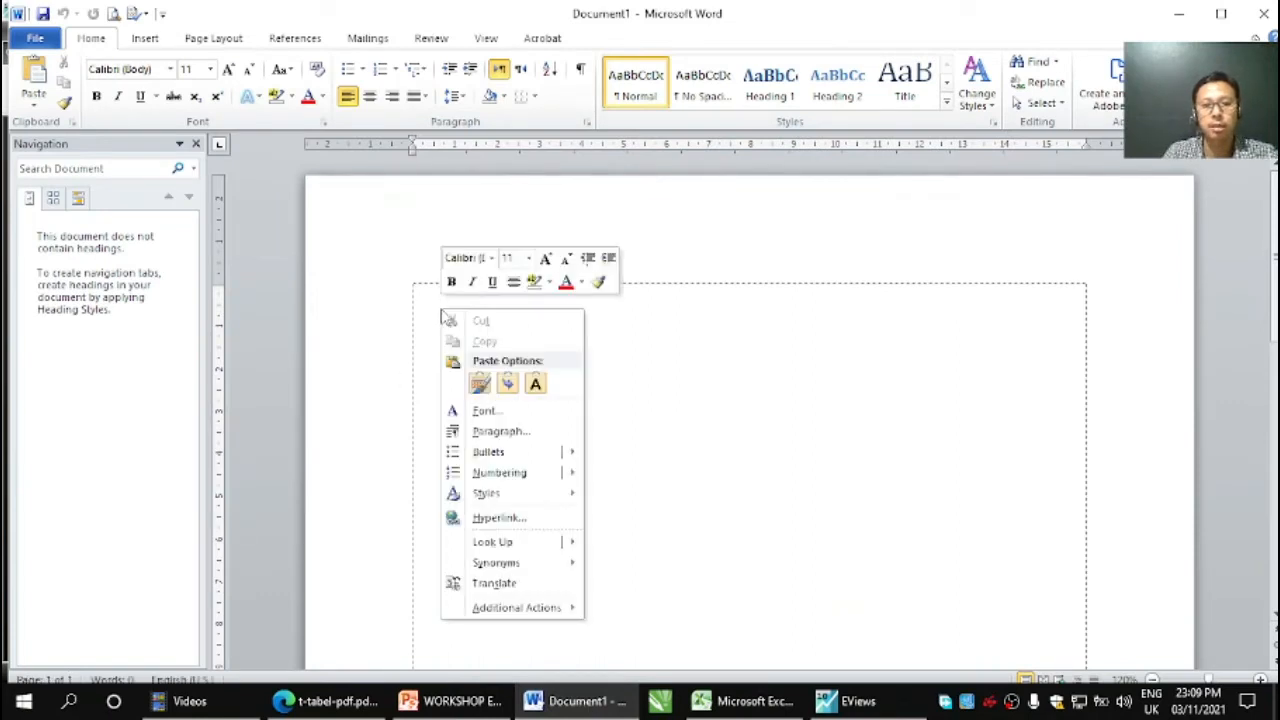
pyautogui.click(480, 390)
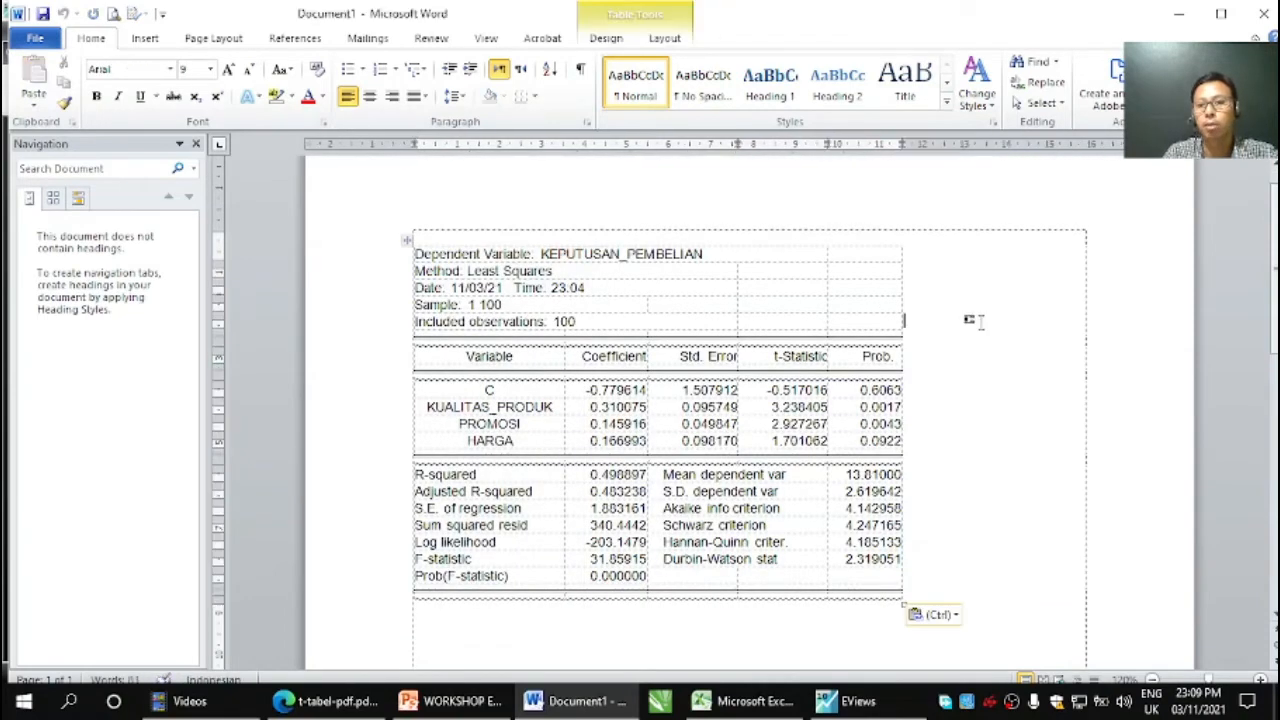
pyautogui.scroll(-1, 492, 234)
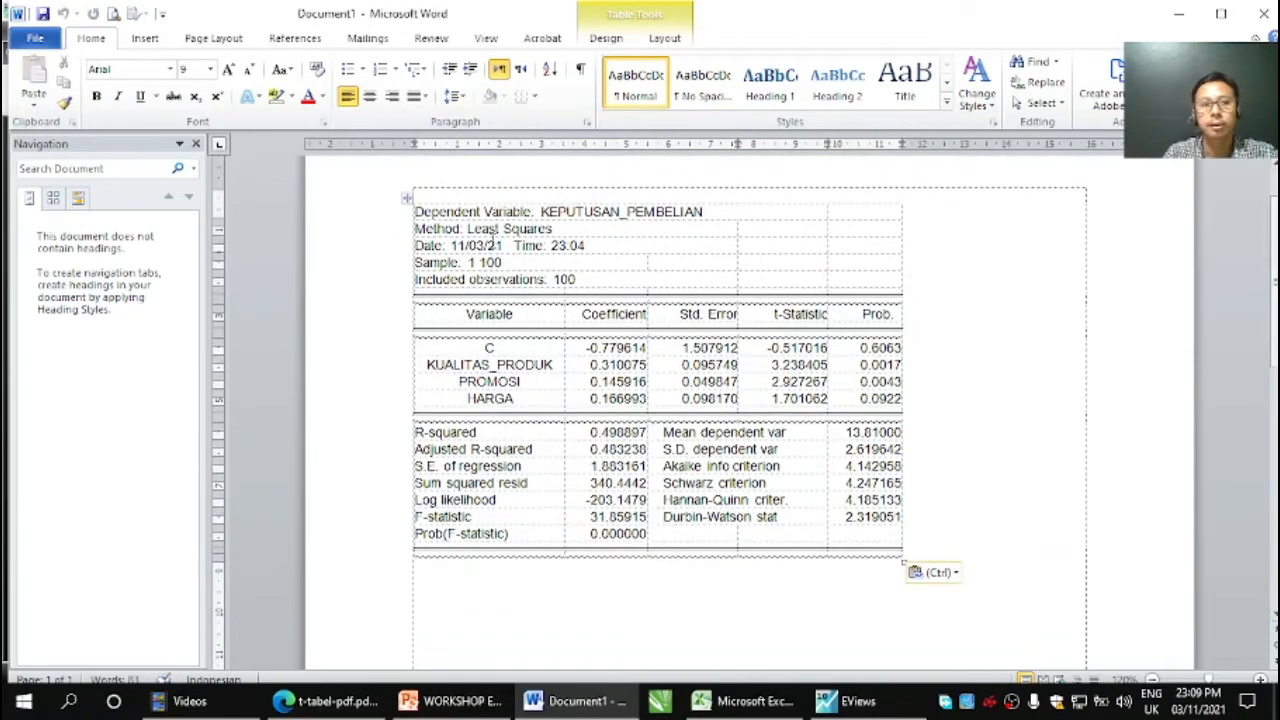
pyautogui.click(195, 143)
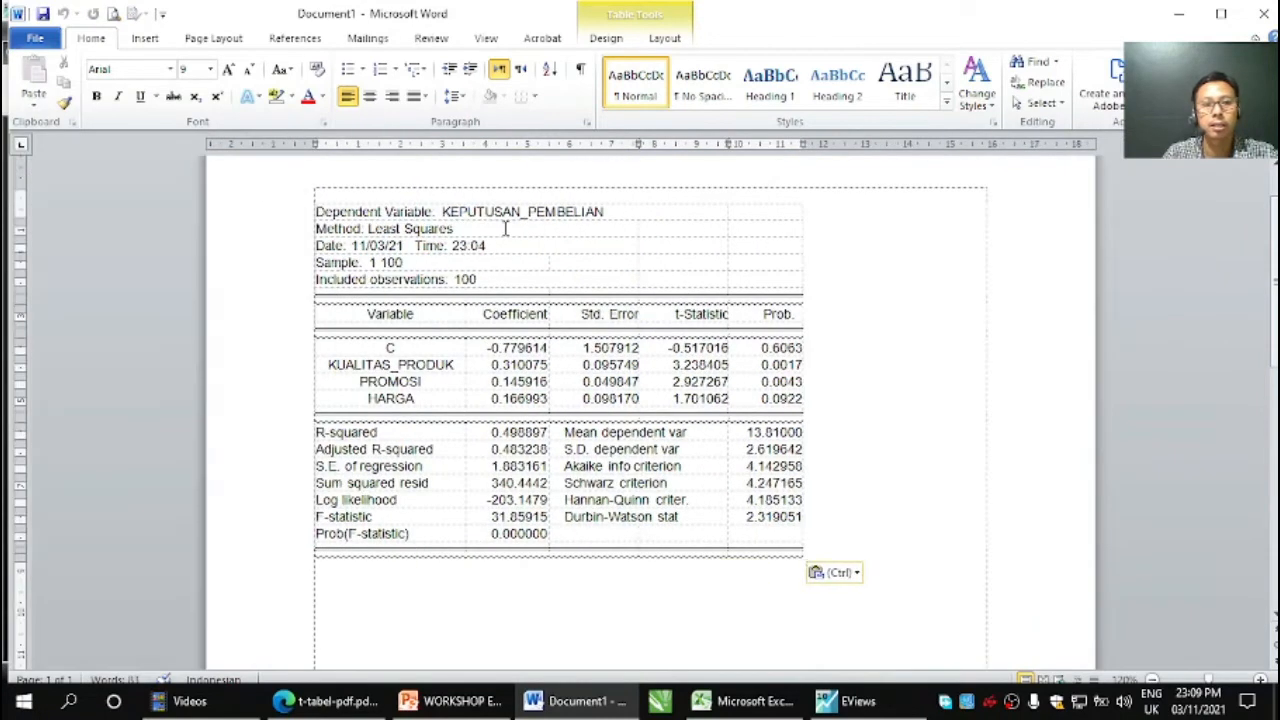
pyautogui.moveTo(1275, 288); pyautogui.dragTo(1275, 291)
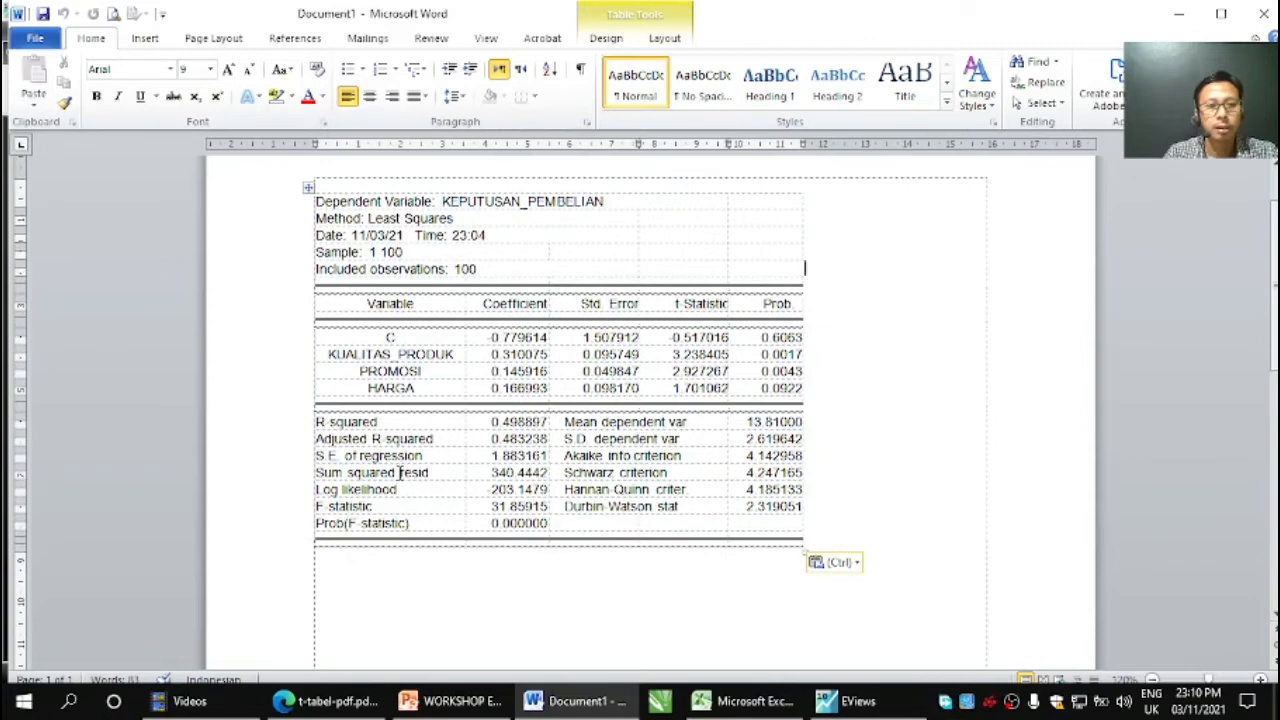
# Below the regression table, write the calculation "100%-49,8897% = 50,1103%" and highlight its result in yellow
pyautogui.click(343, 582)
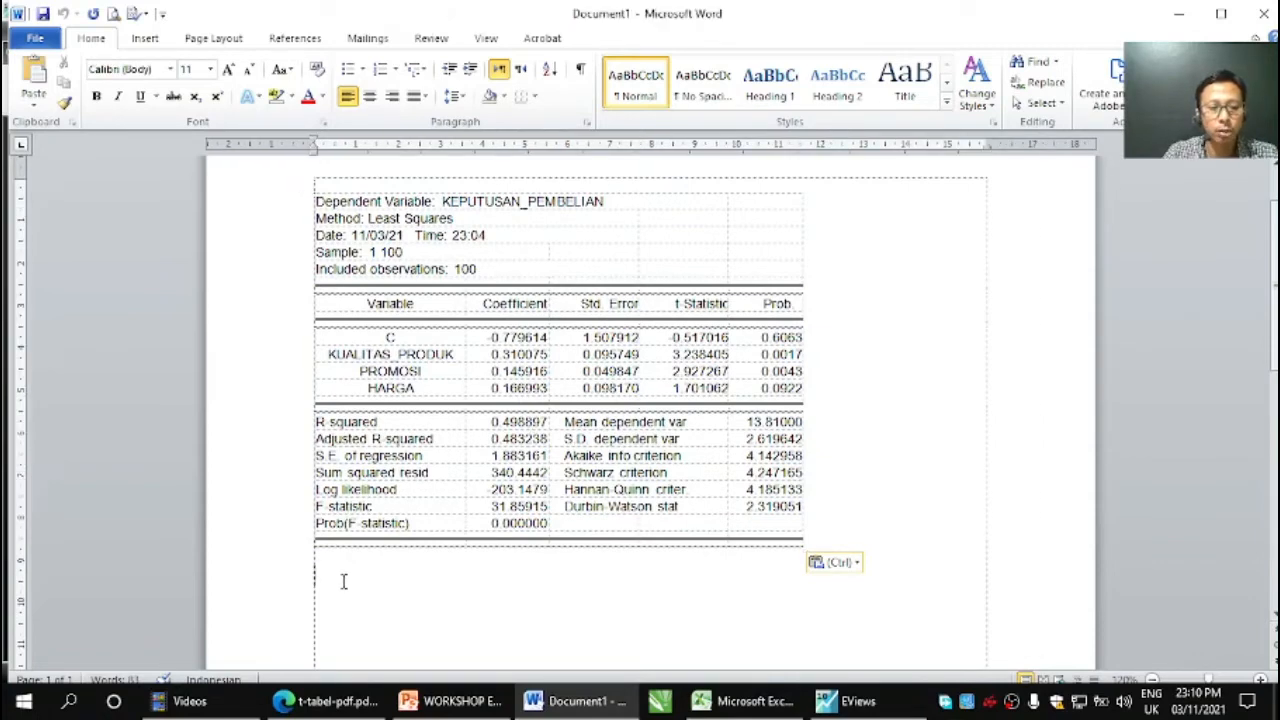
pyautogui.write('100%-')
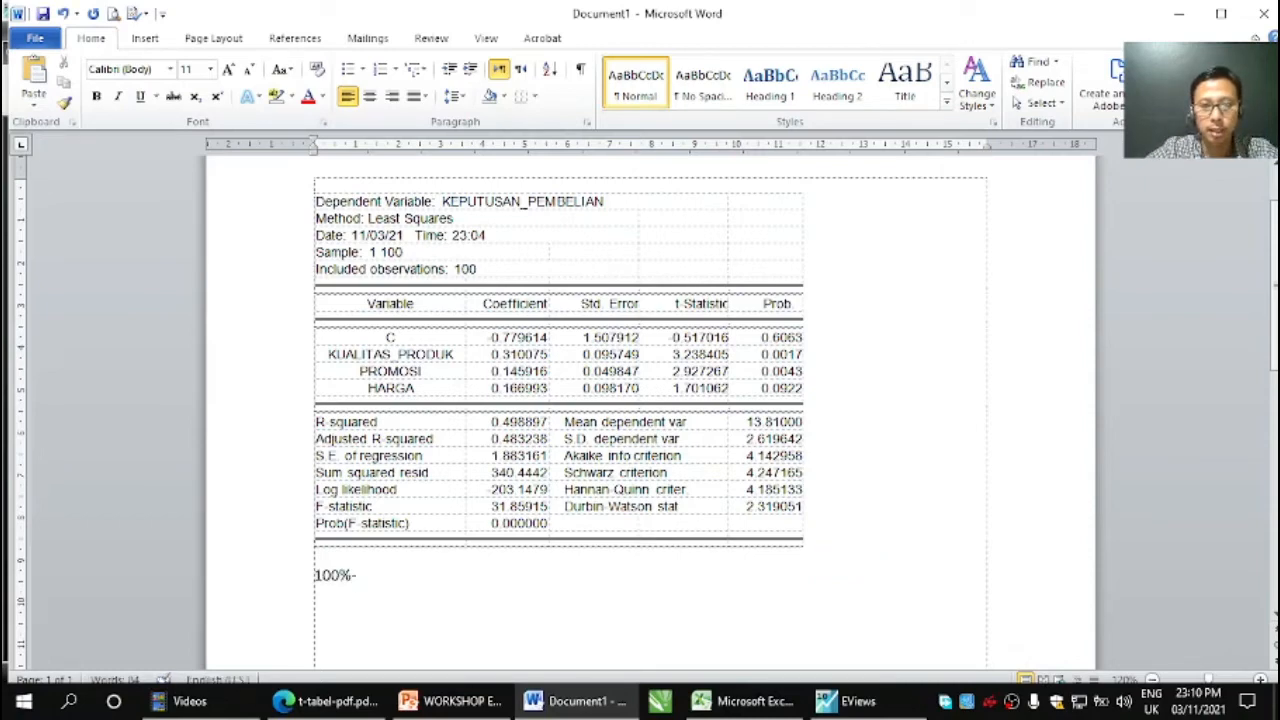
pyautogui.write('4')
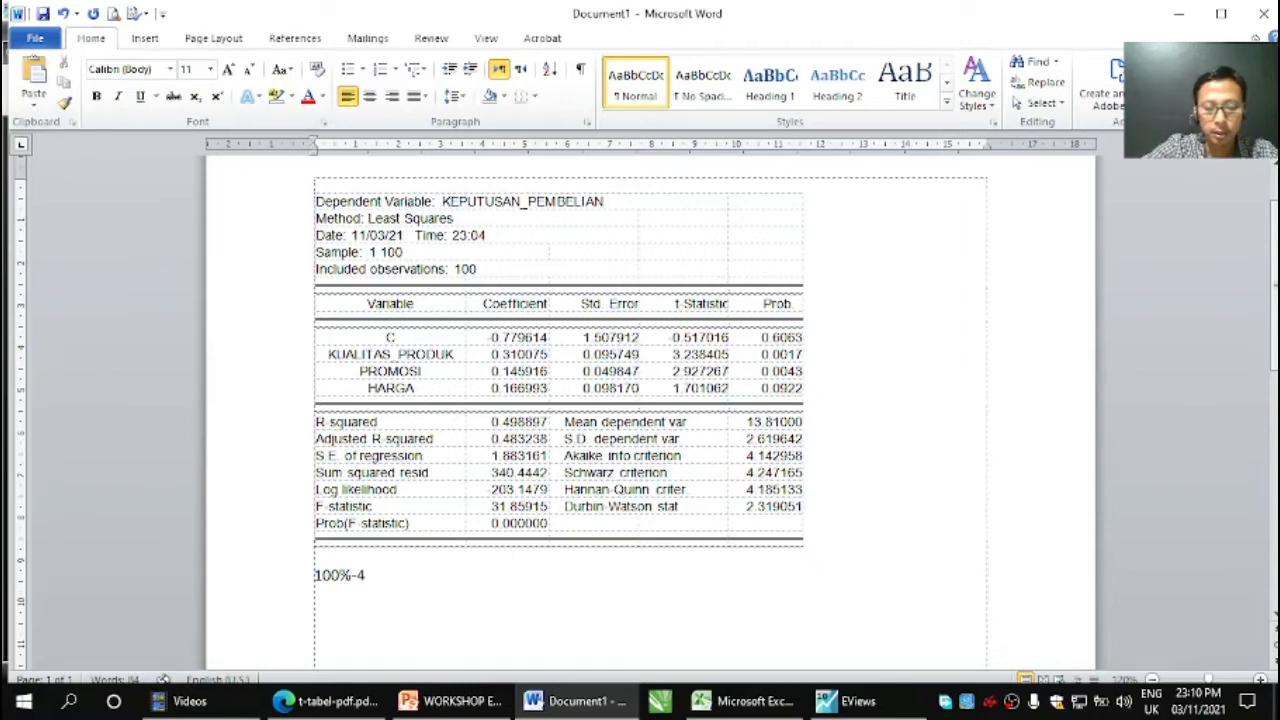
pyautogui.write('9,88')
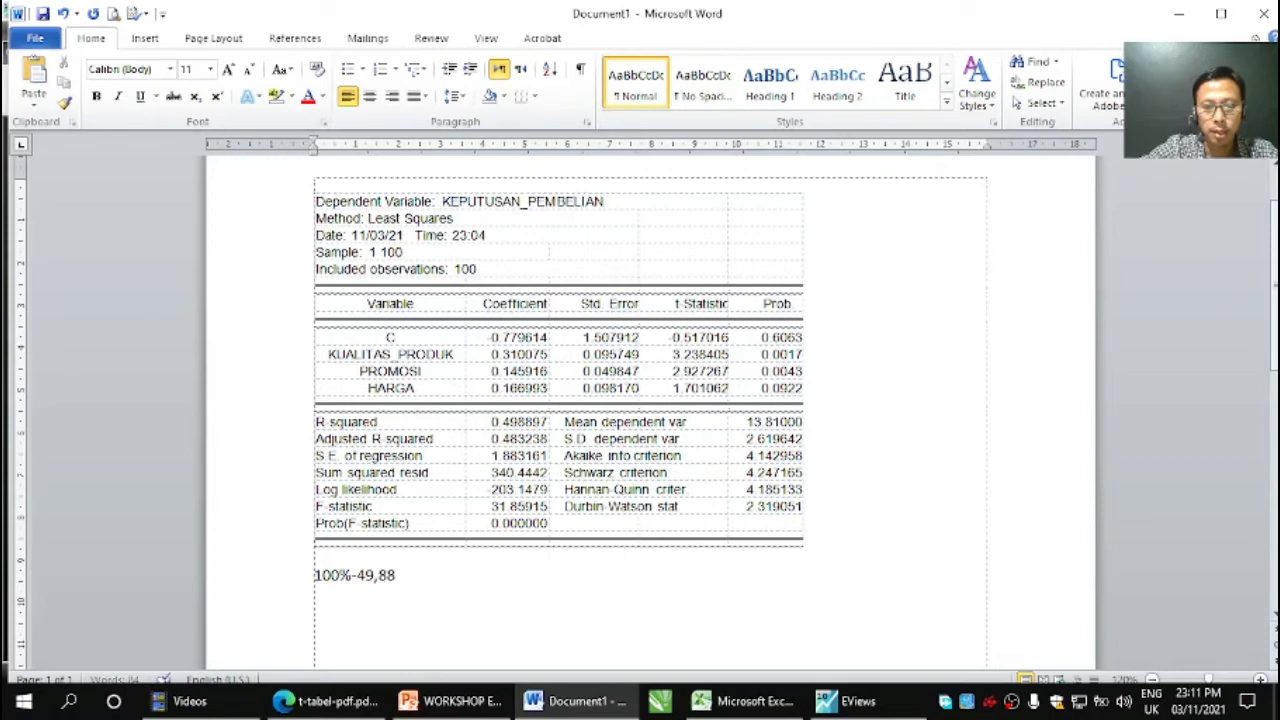
pyautogui.write('97')
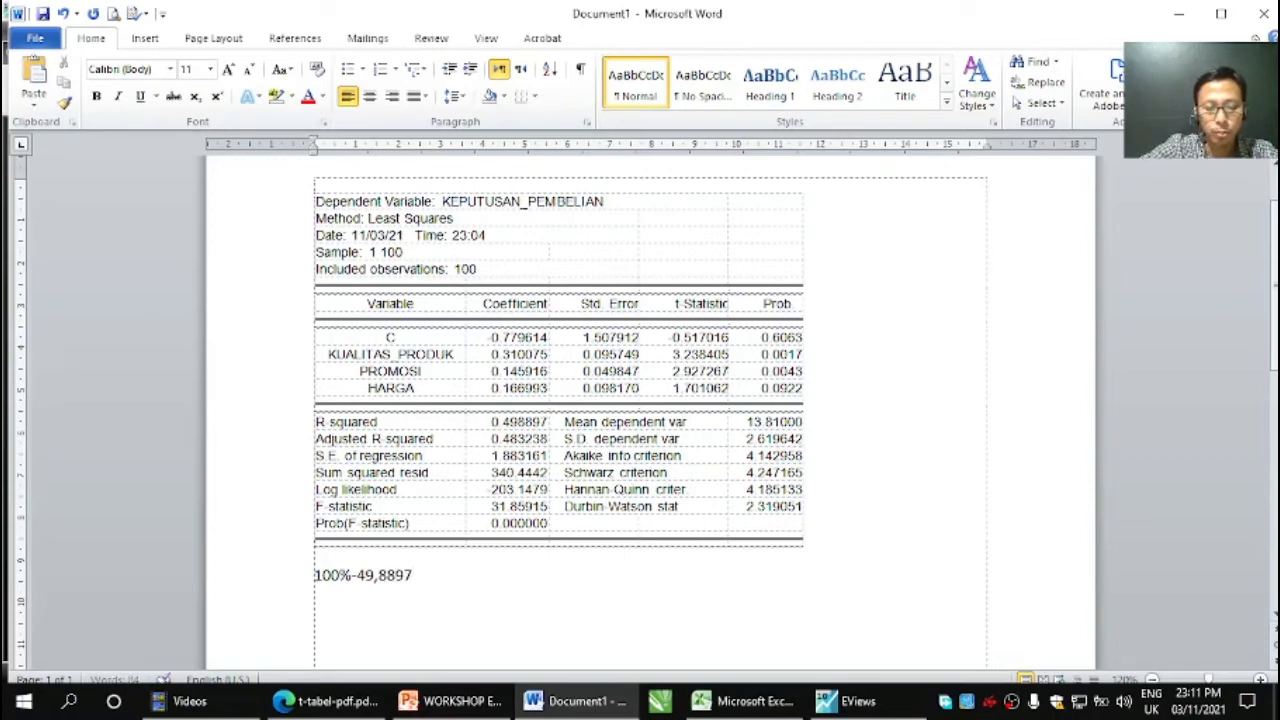
pyautogui.write('% =')
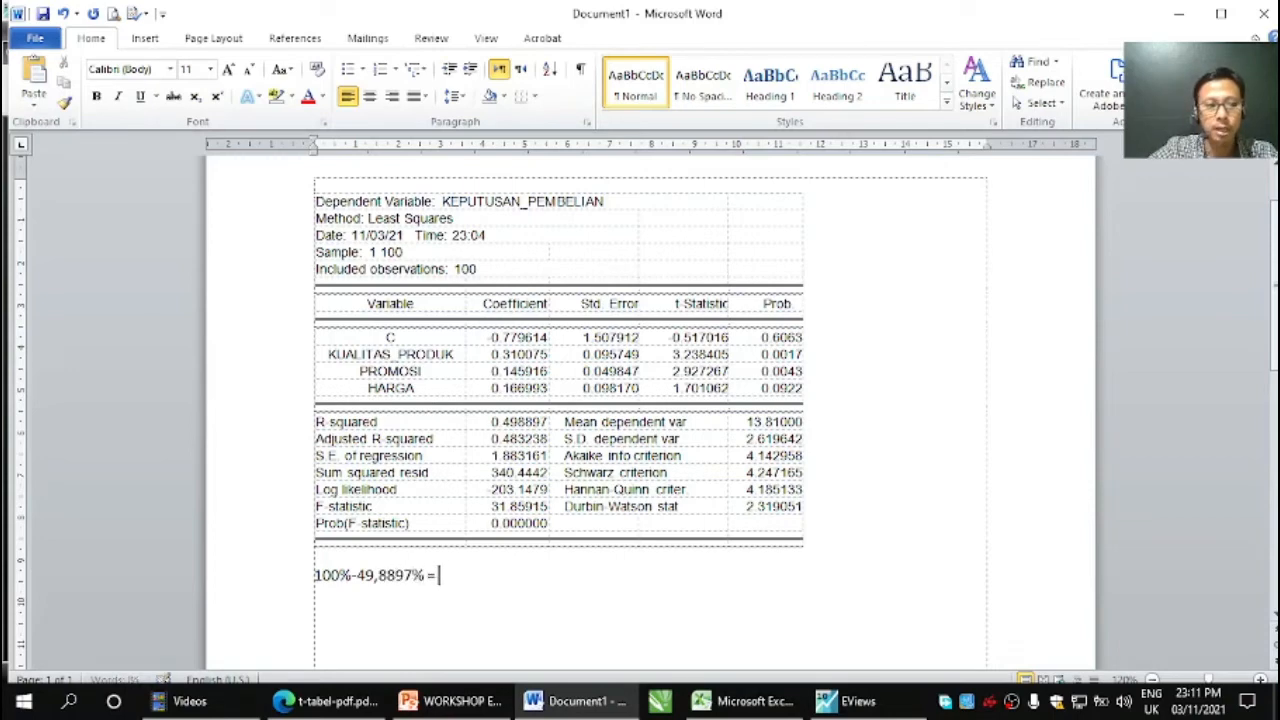
pyautogui.write(' 50,')
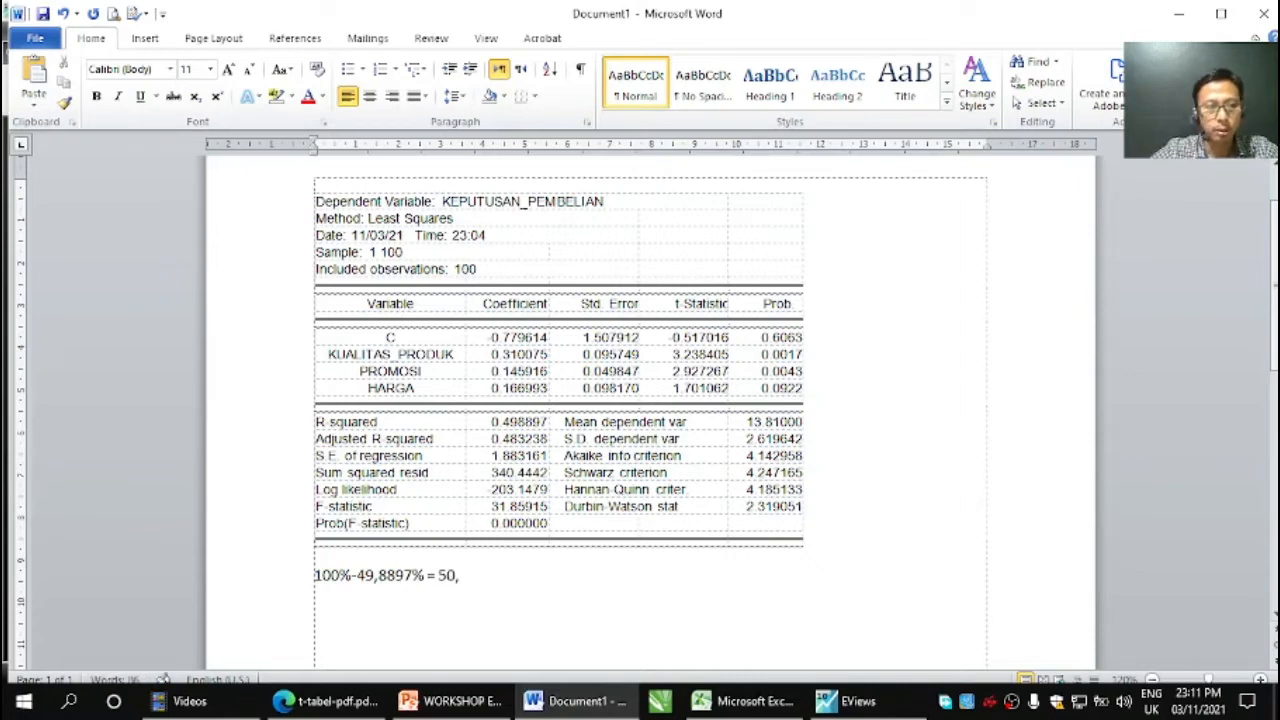
pyautogui.write('1103')
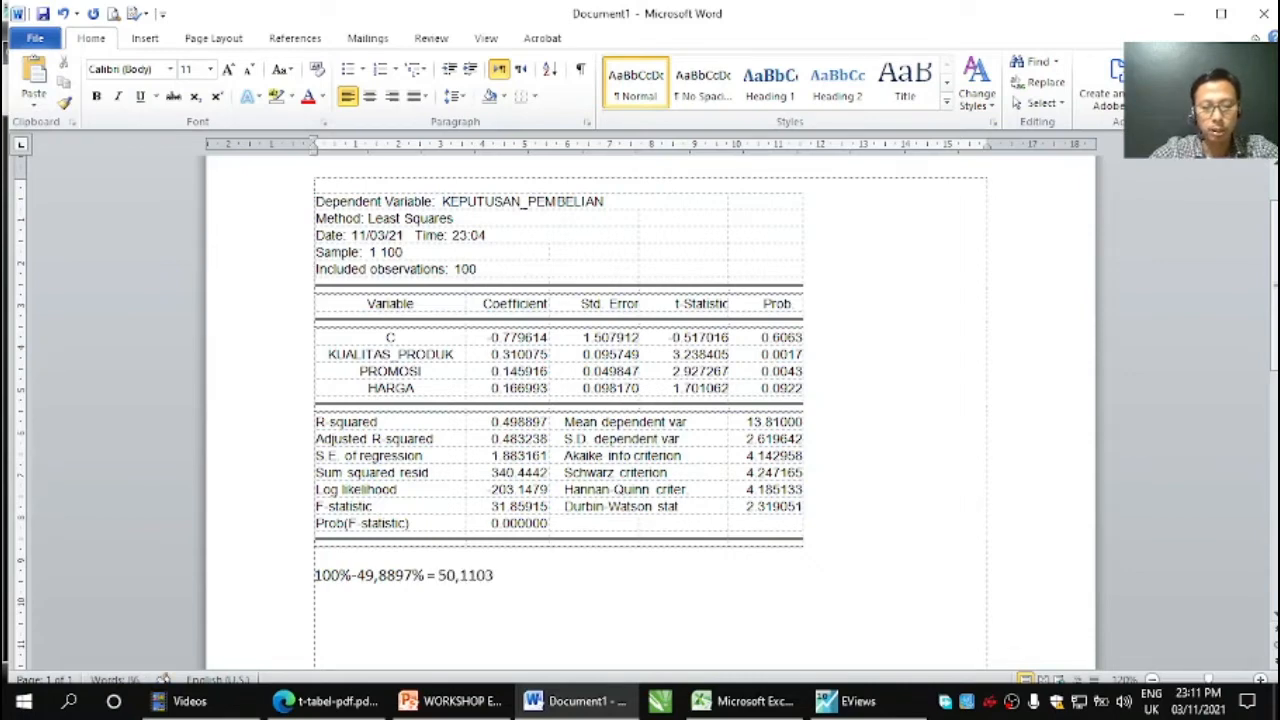
pyautogui.write('%')
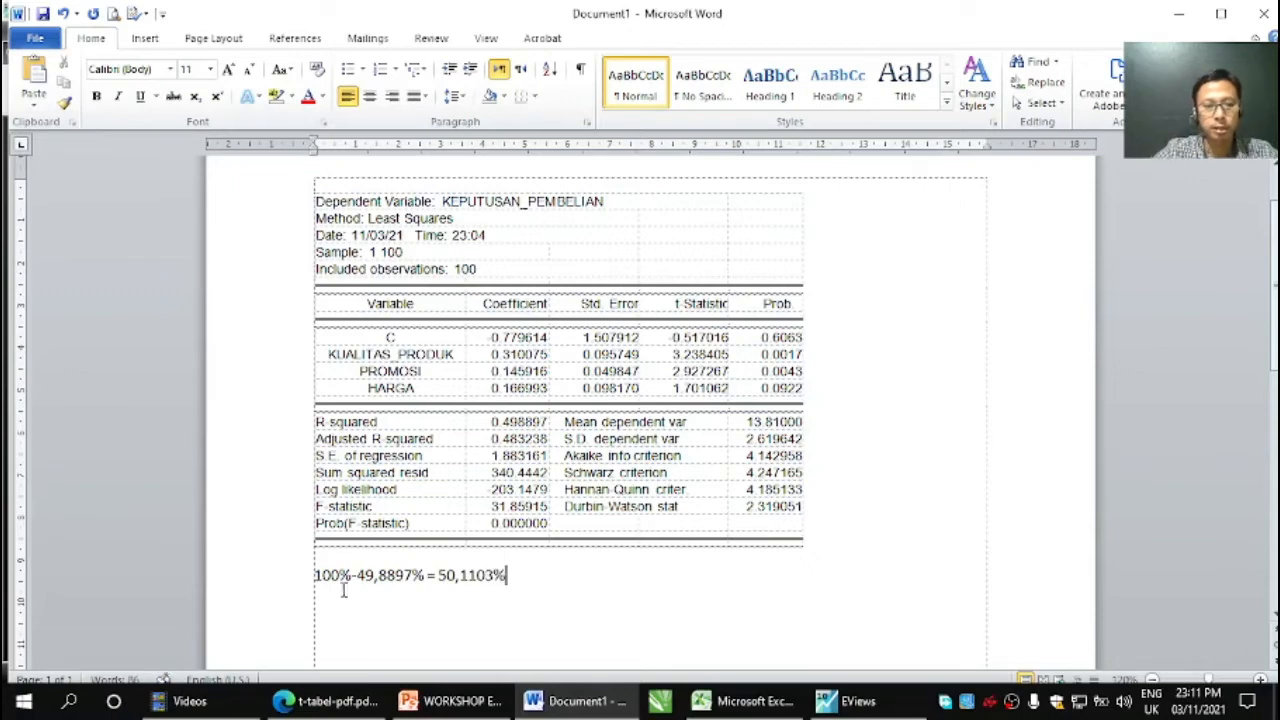
pyautogui.moveTo(440, 578); pyautogui.dragTo(508, 578)
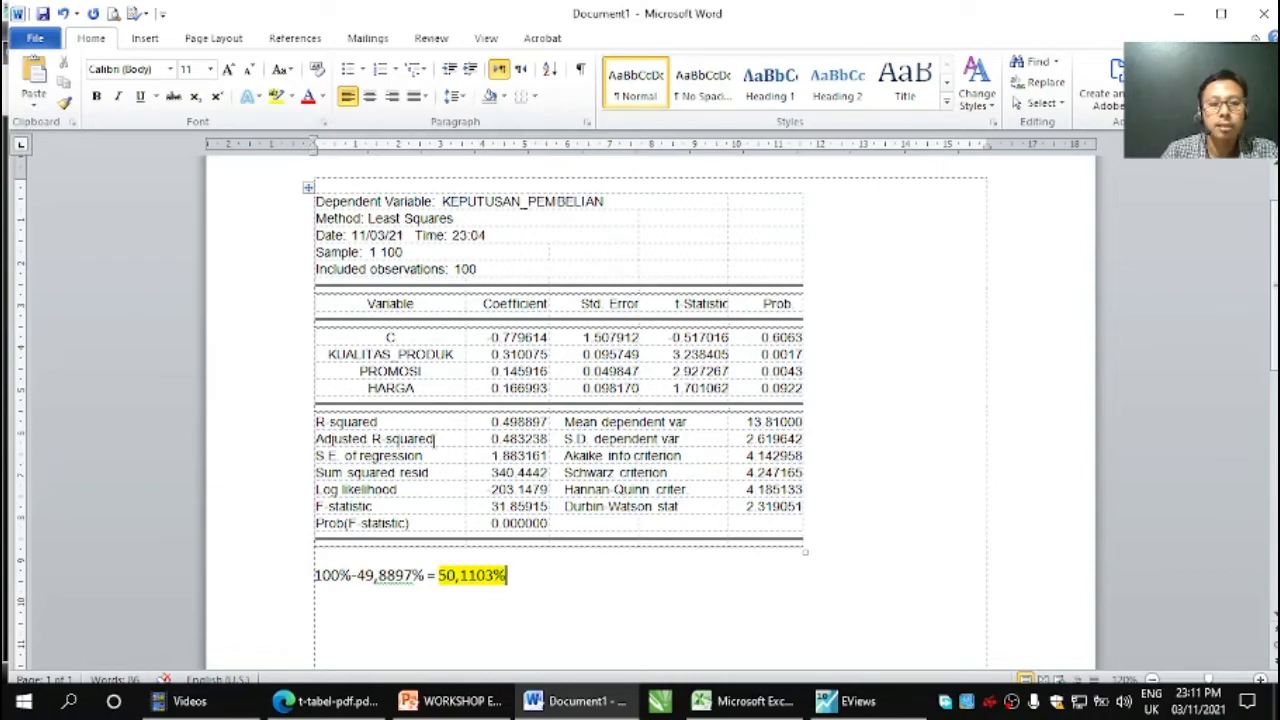
# On a new line, write "100%-48,3238%" by copying the decimals of the Adjusted R-squared value from the table
pyautogui.moveTo(490, 440); pyautogui.dragTo(548, 452)
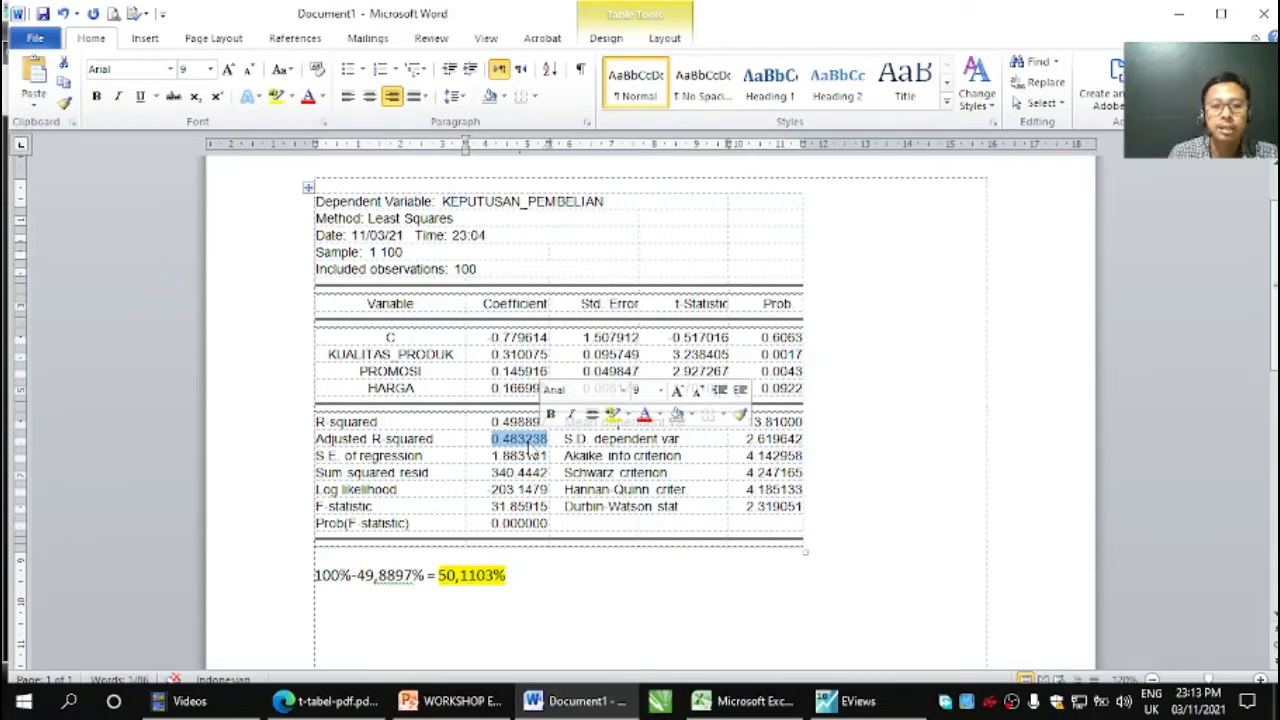
pyautogui.click(350, 602)
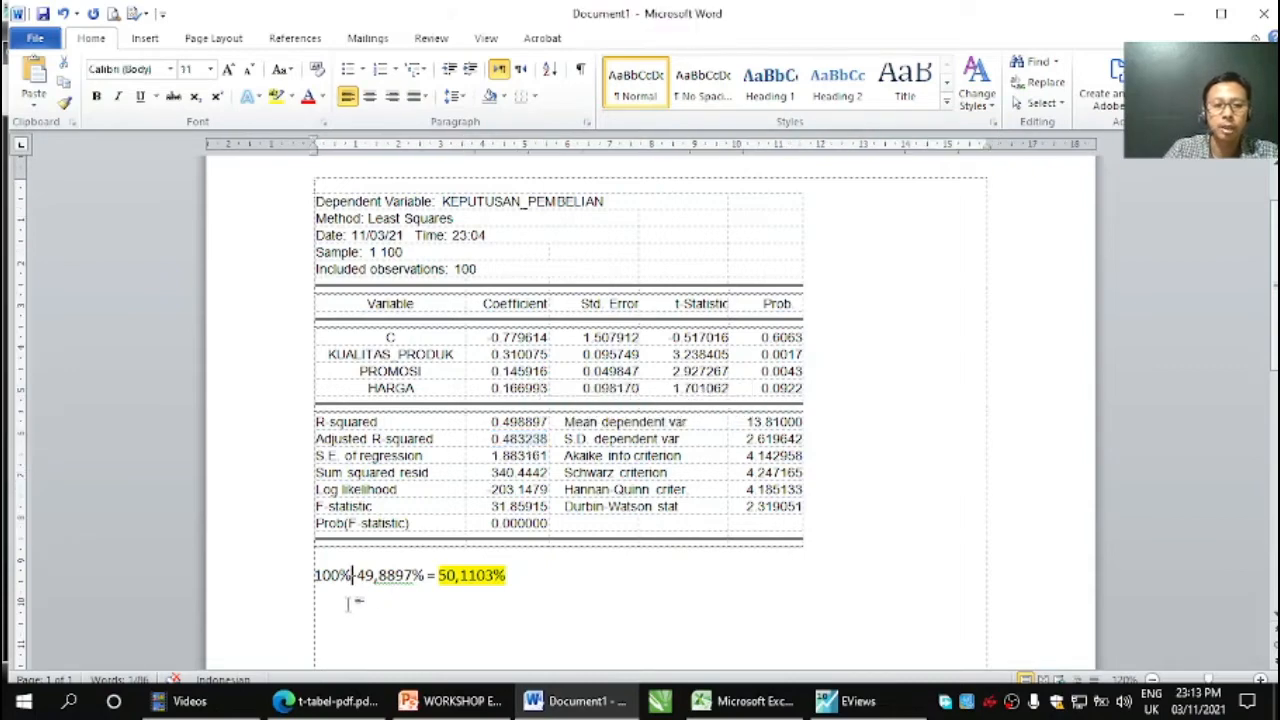
pyautogui.click(538, 597)
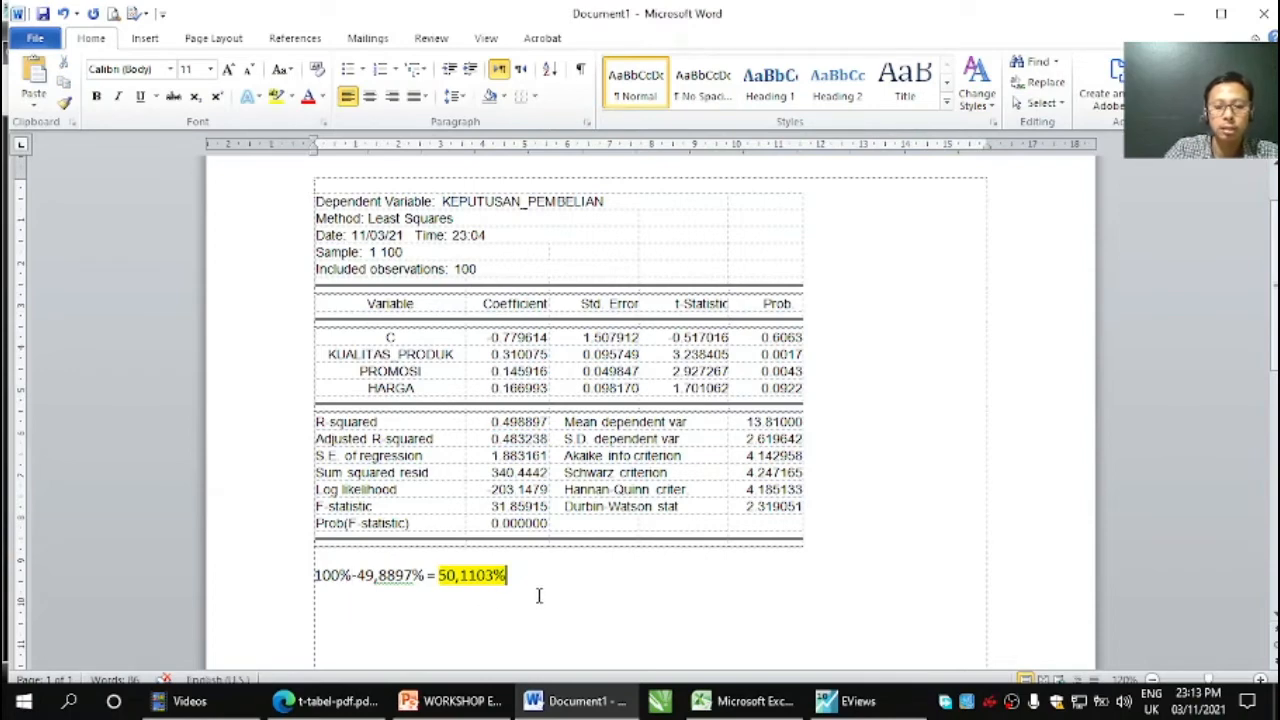
pyautogui.press('Return')
pyautogui.write('100%-')
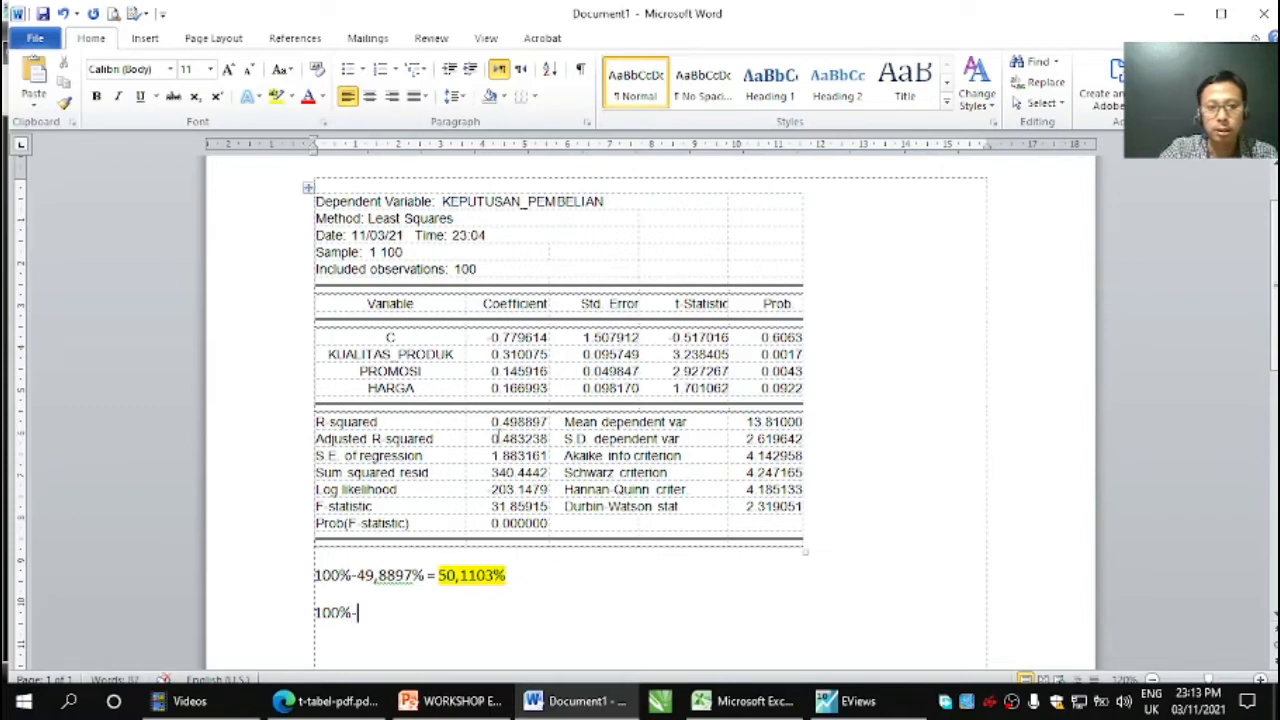
pyautogui.moveTo(500, 438); pyautogui.dragTo(548, 440)
pyautogui.hotkey('ctrl', 'c')
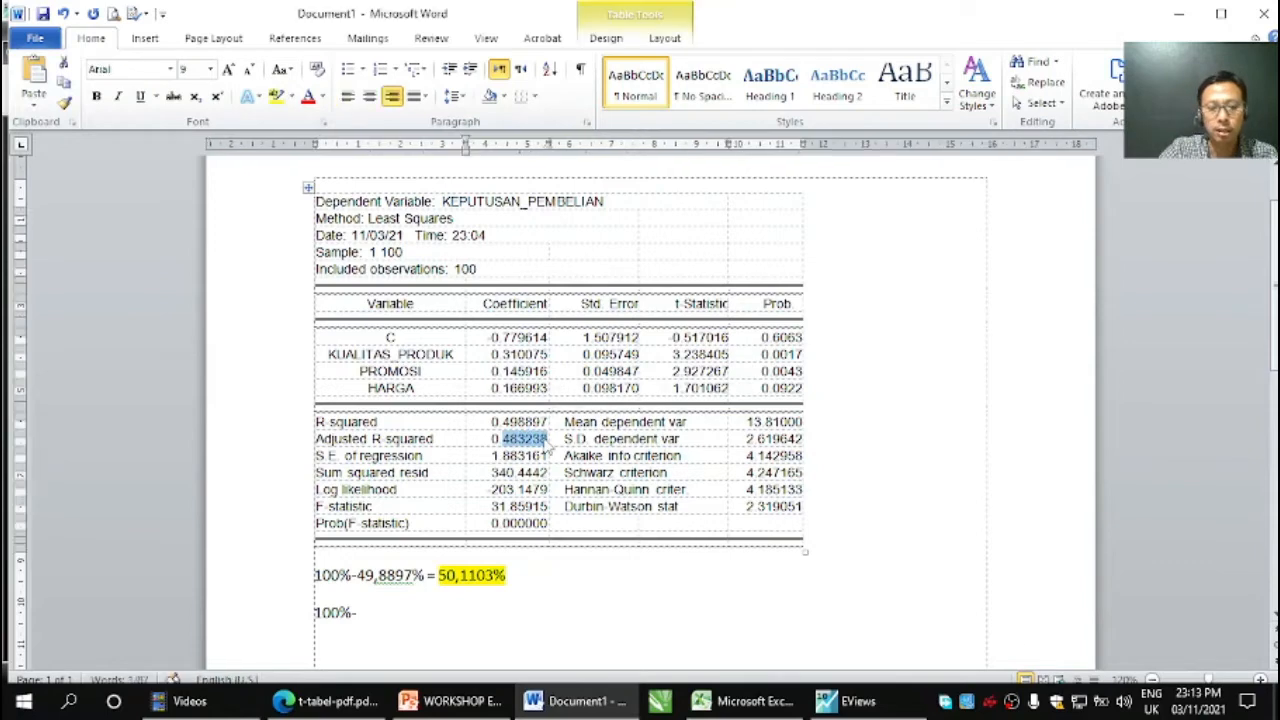
pyautogui.click(386, 615)
pyautogui.hotkey('ctrl', 'v')
pyautogui.write('%')
pyautogui.click(373, 614)
pyautogui.write(',')
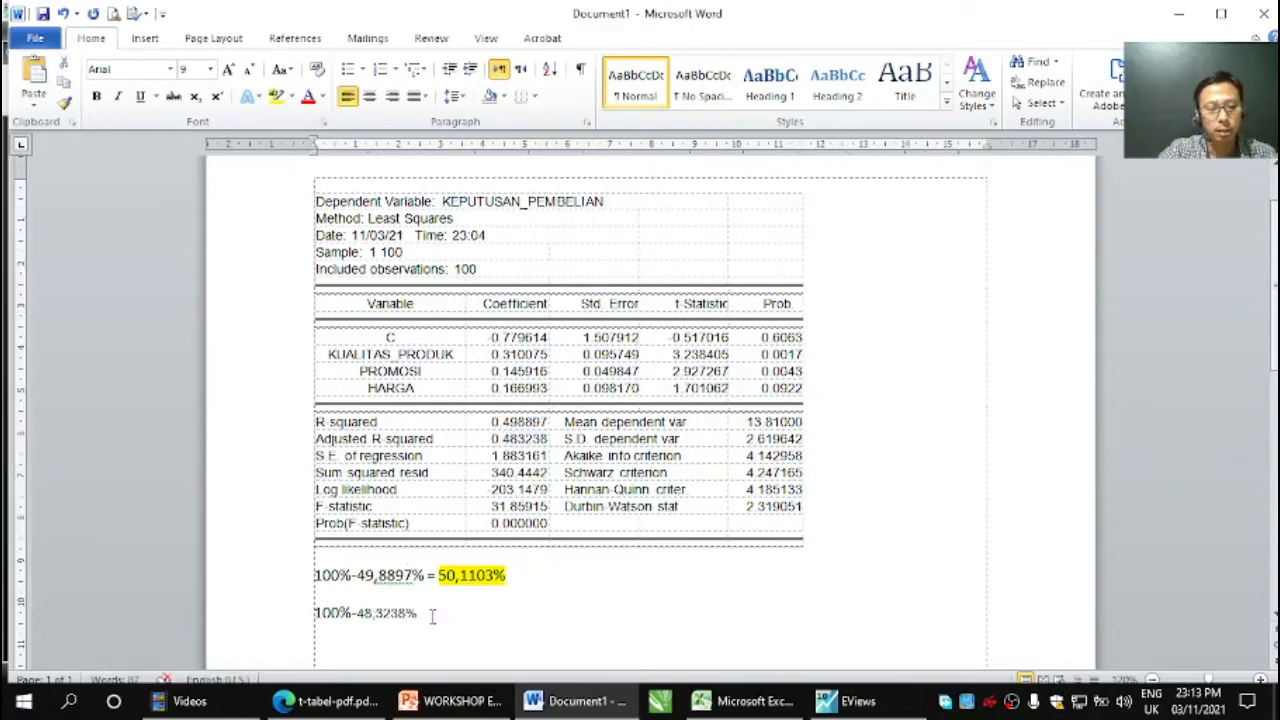
# Complete the second calculation with "= 51,68%" and highlight that result in yellow
pyautogui.click(441, 617)
pyautogui.write('= 5')
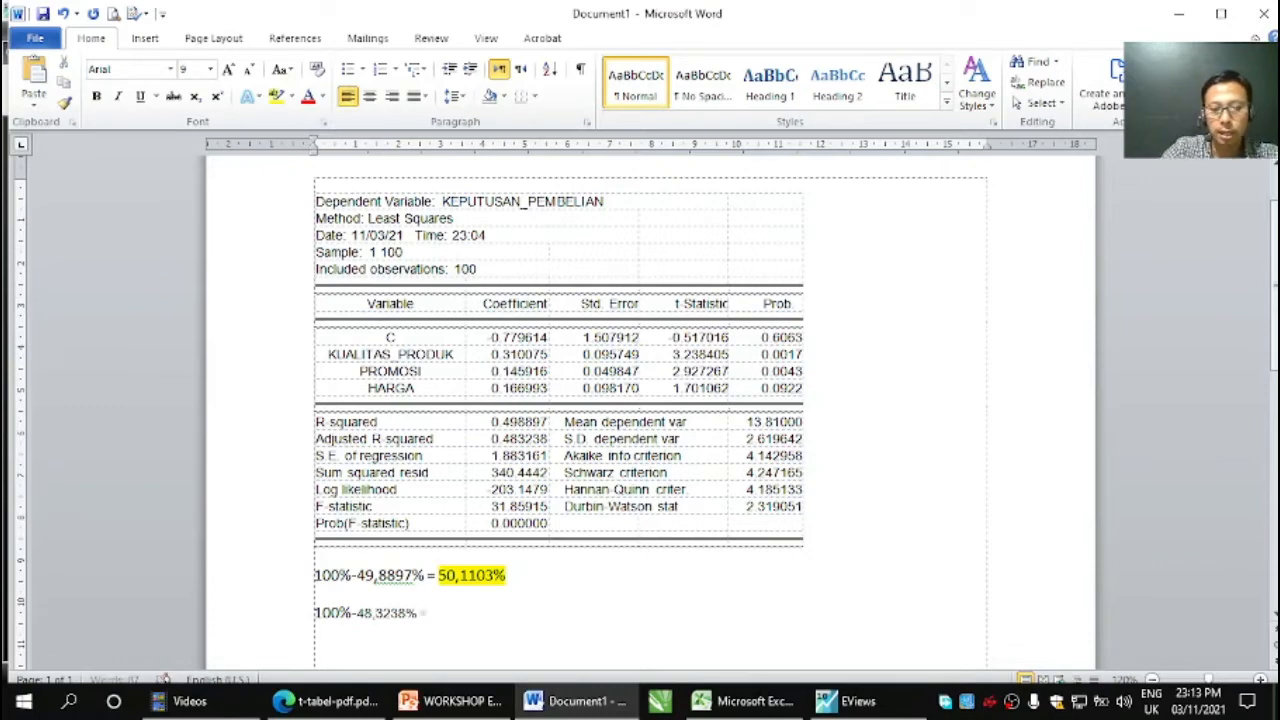
pyautogui.write('1,')
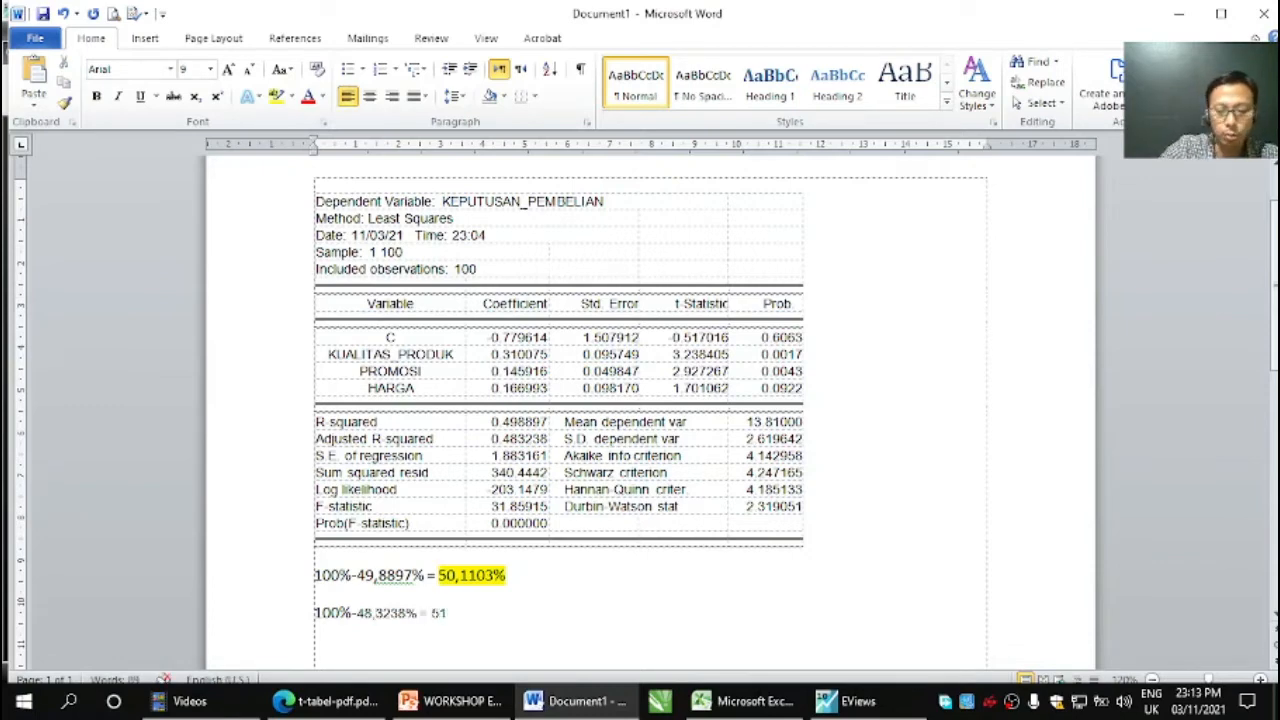
pyautogui.write('68')
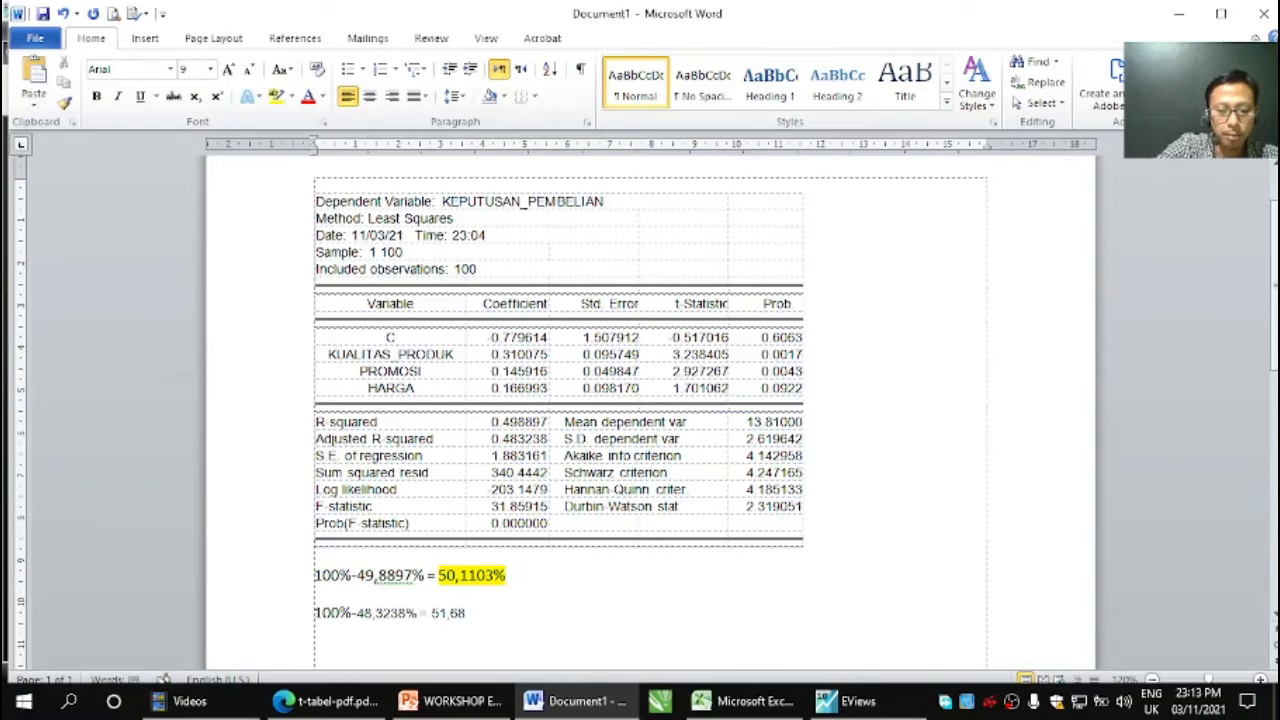
pyautogui.write('%')
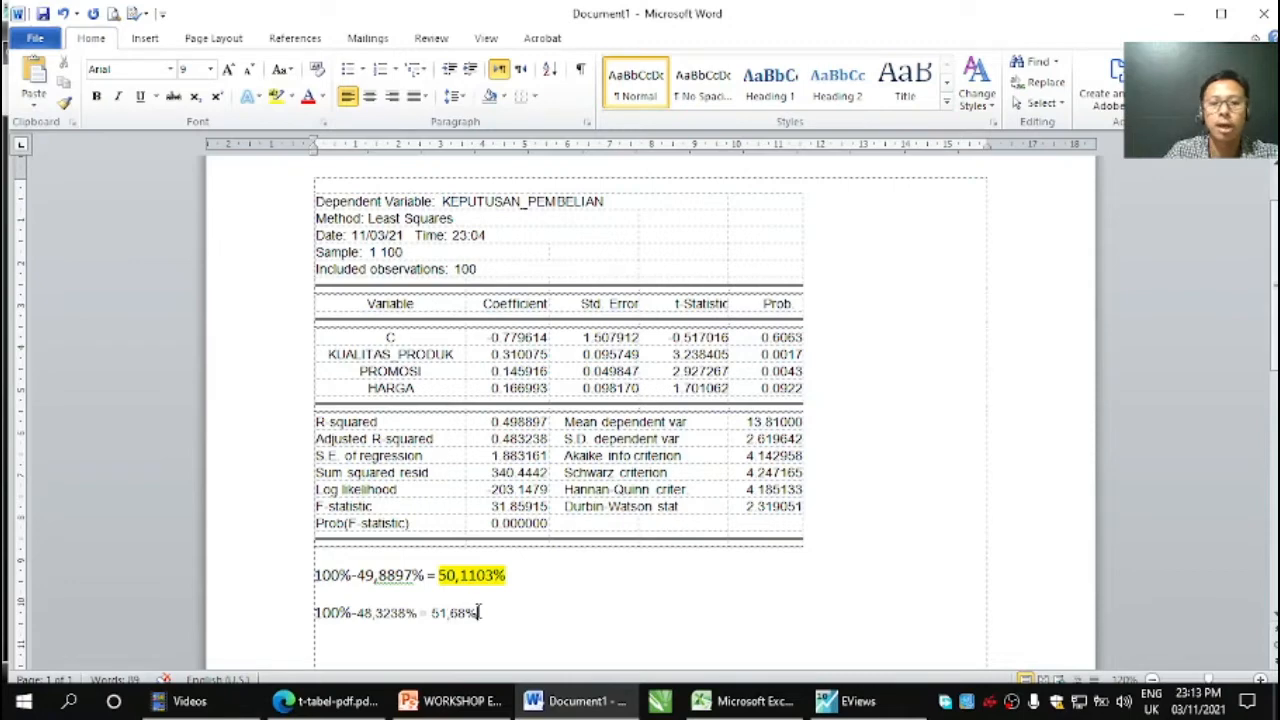
pyautogui.moveTo(487, 613); pyautogui.dragTo(431, 613)
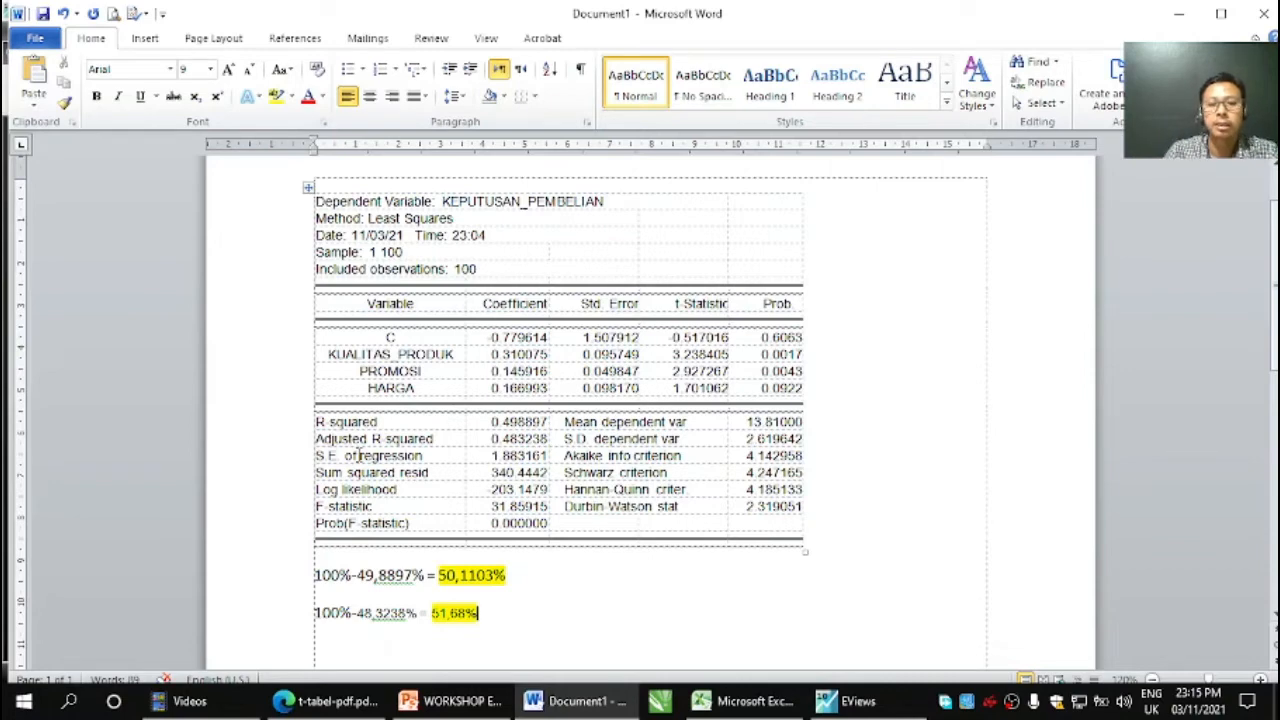
# Highlight the S.E. of regression value in the pasted table in yellow
pyautogui.click(484, 456)
pyautogui.doubleClick(500, 456)
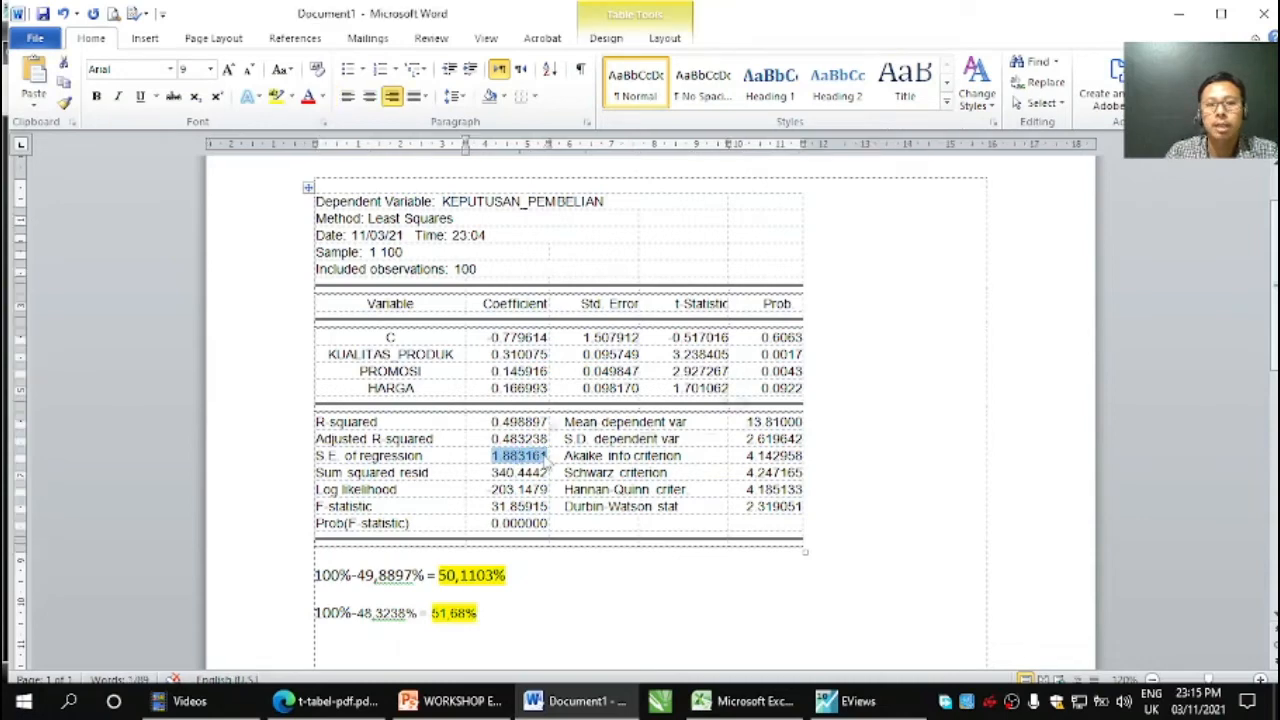
pyautogui.click(277, 96)
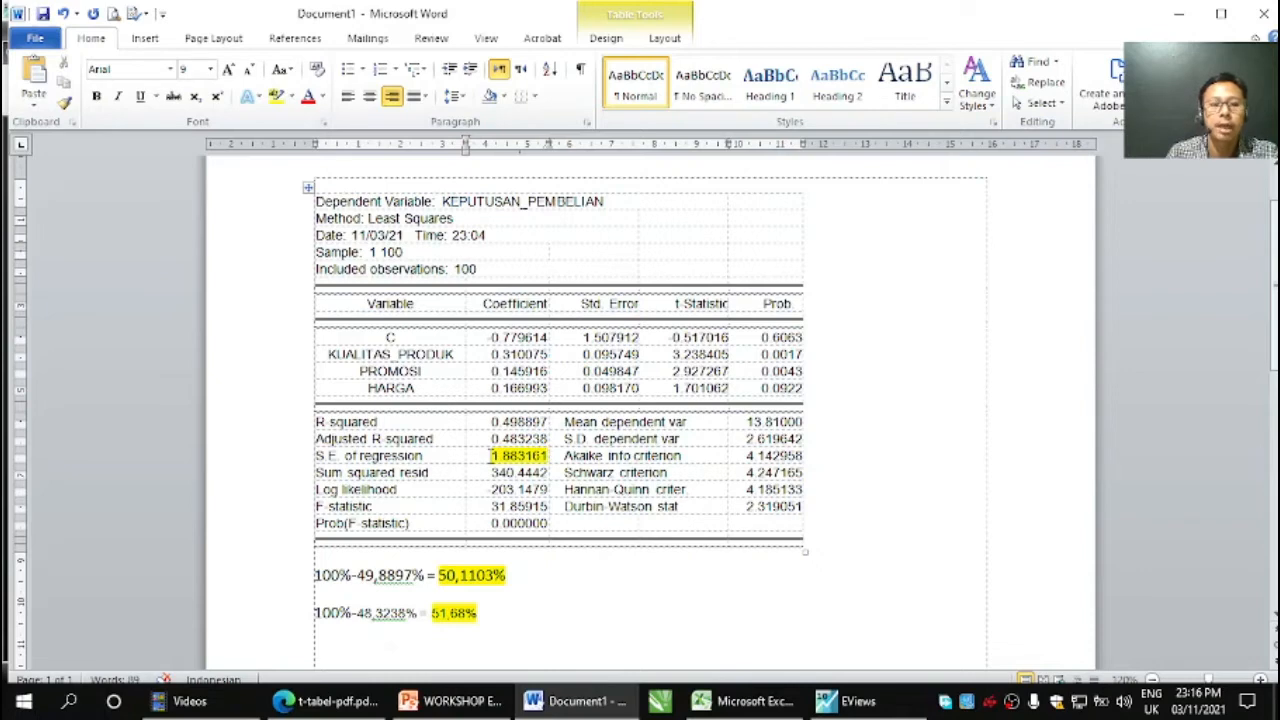
# Switch to EViews, show common-sample descriptive statistics for keputusan_pembelian, kualitas_produk, promosi and harga, and place them beside the equation output
pyautogui.click(862, 701)
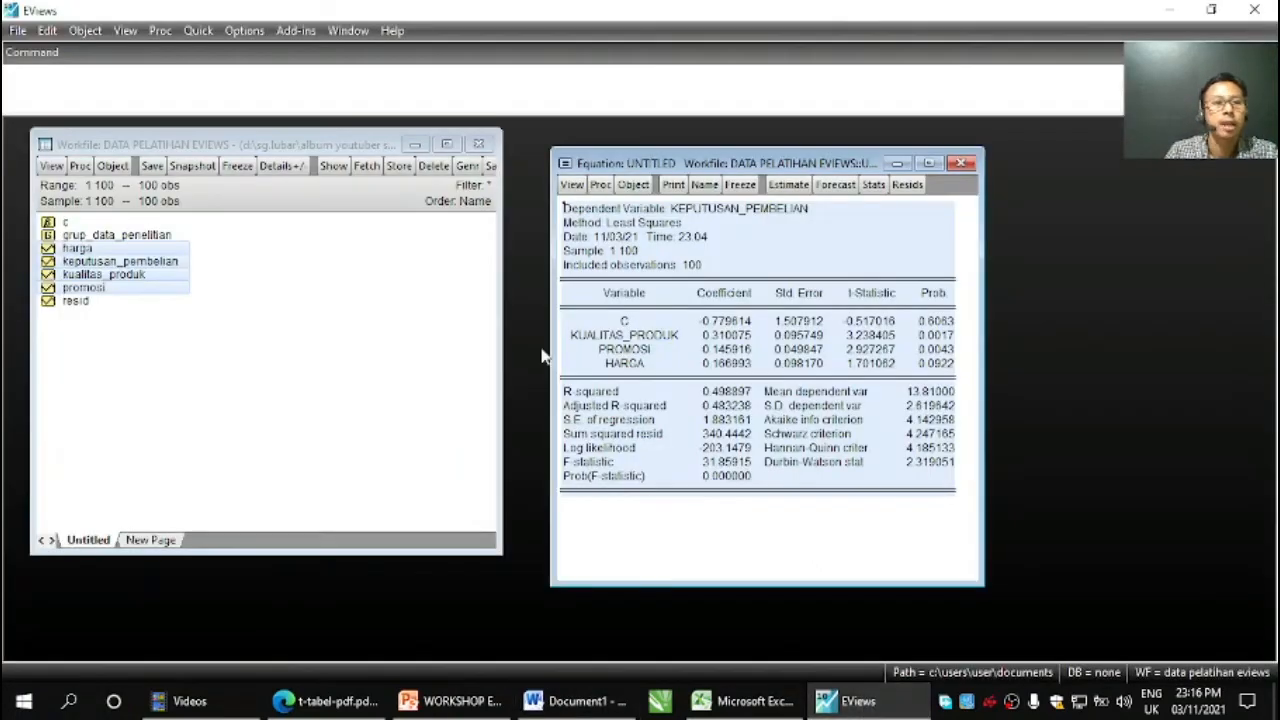
pyautogui.click(198, 31)
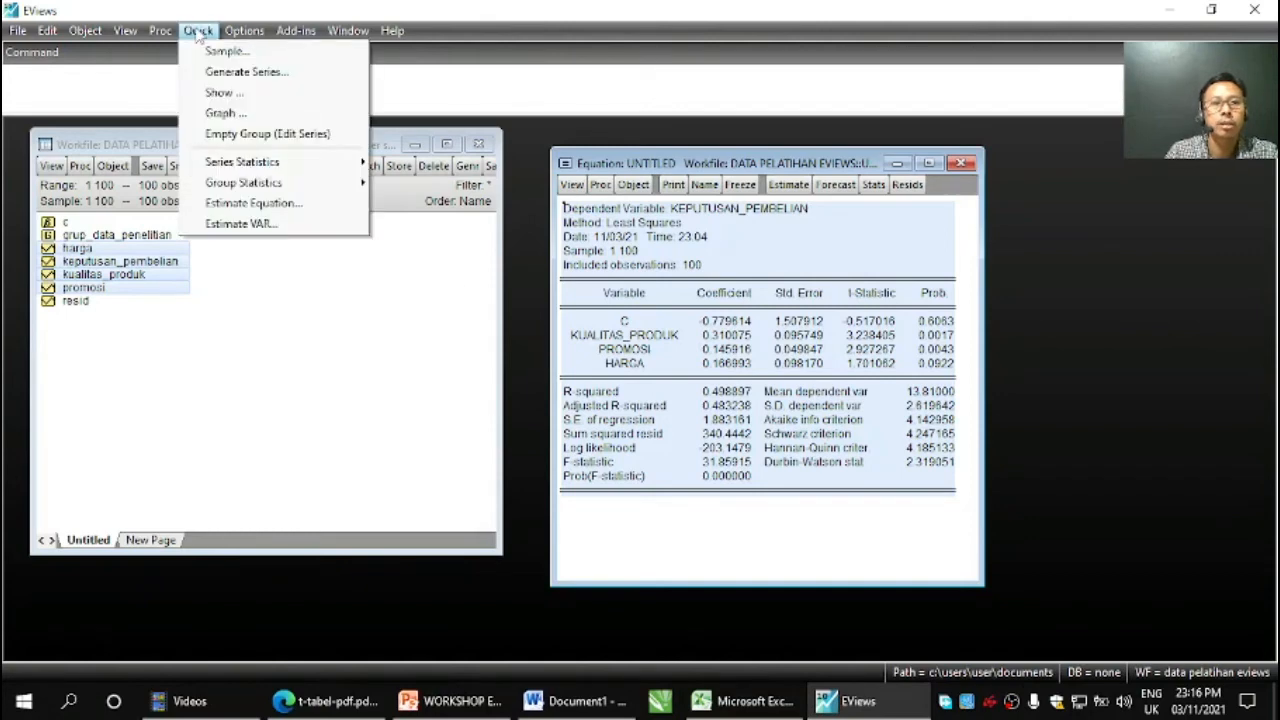
pyautogui.moveTo(218, 188)
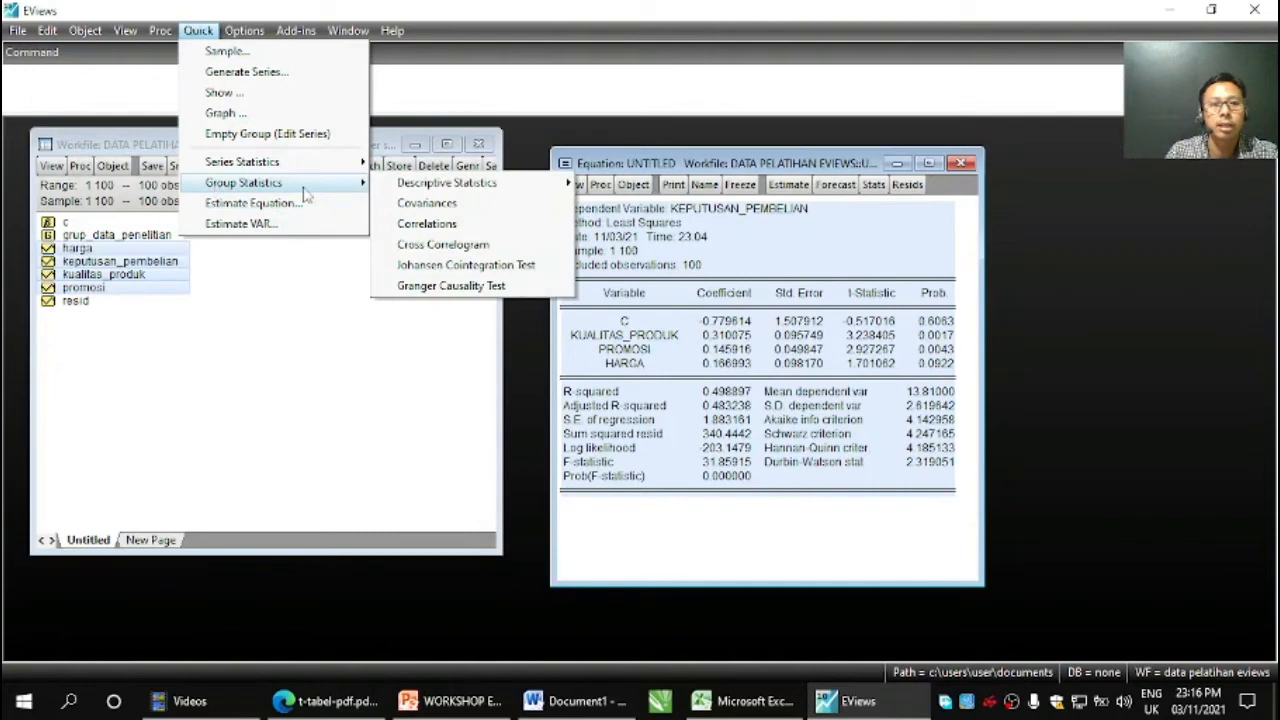
pyautogui.moveTo(416, 190)
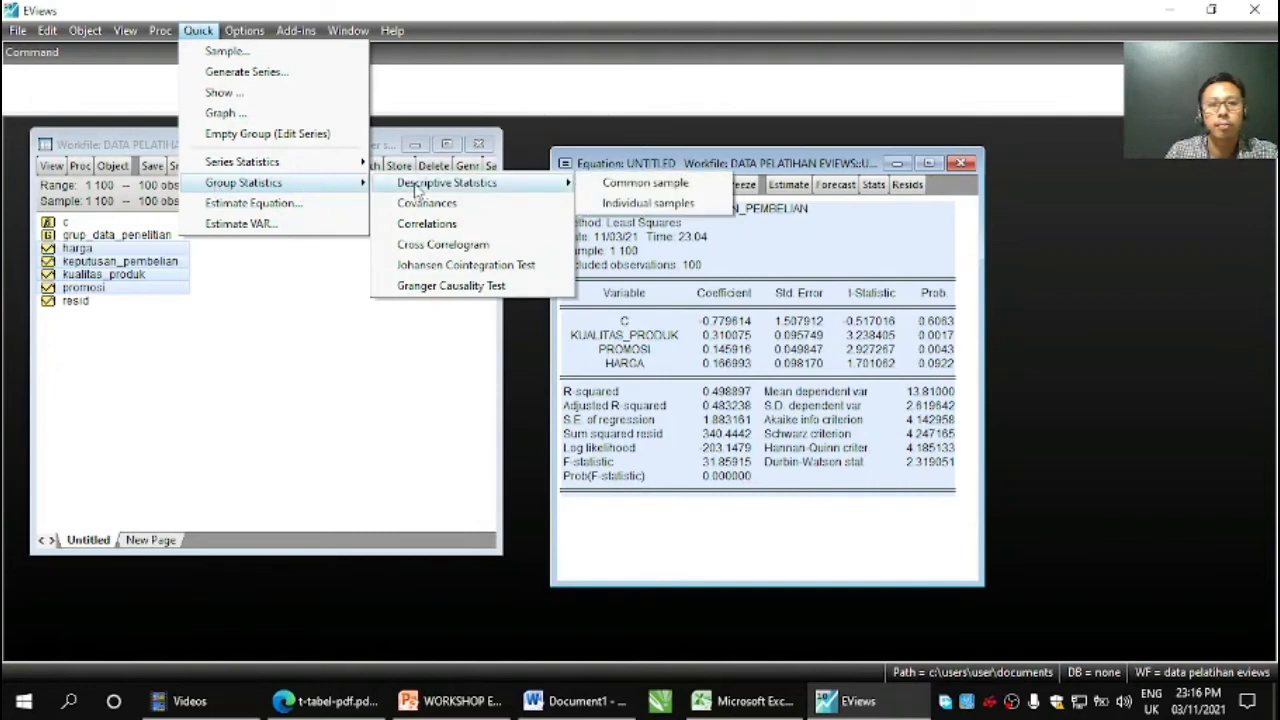
pyautogui.click(605, 187)
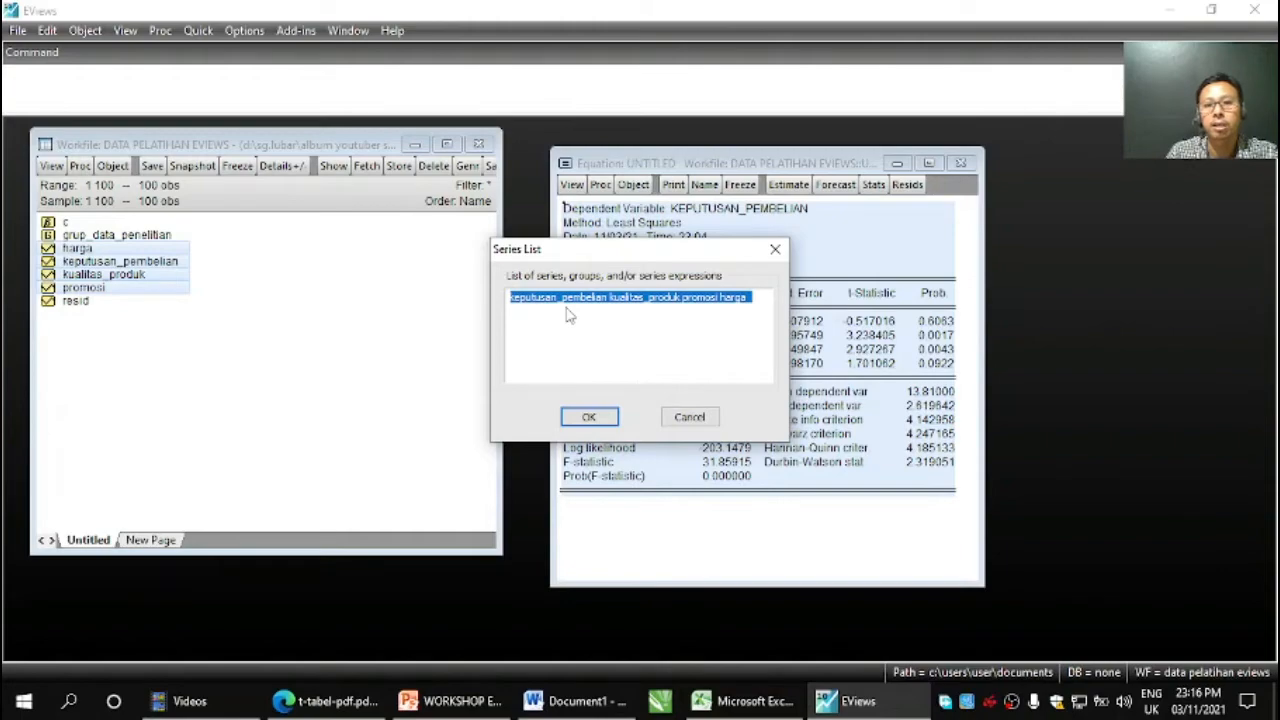
pyautogui.click(587, 416)
pyautogui.moveTo(515, 293); pyautogui.dragTo(698, 170)
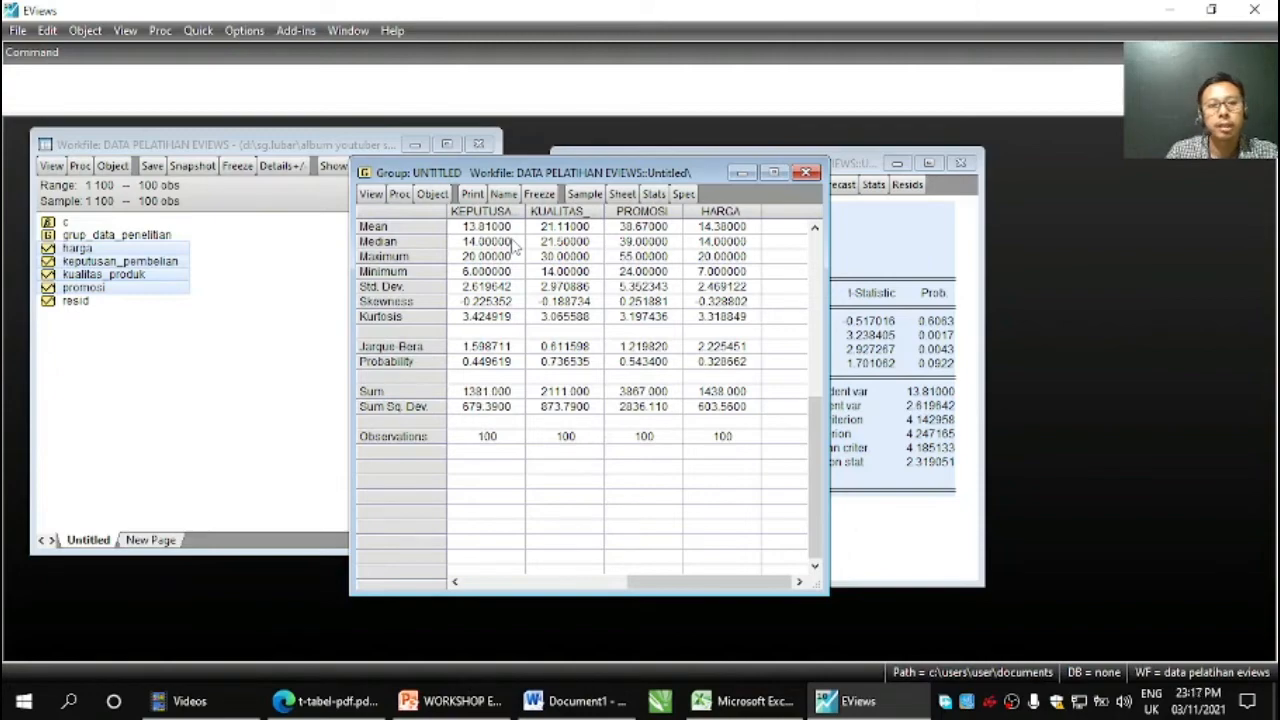
pyautogui.moveTo(698, 172); pyautogui.dragTo(400, 163)
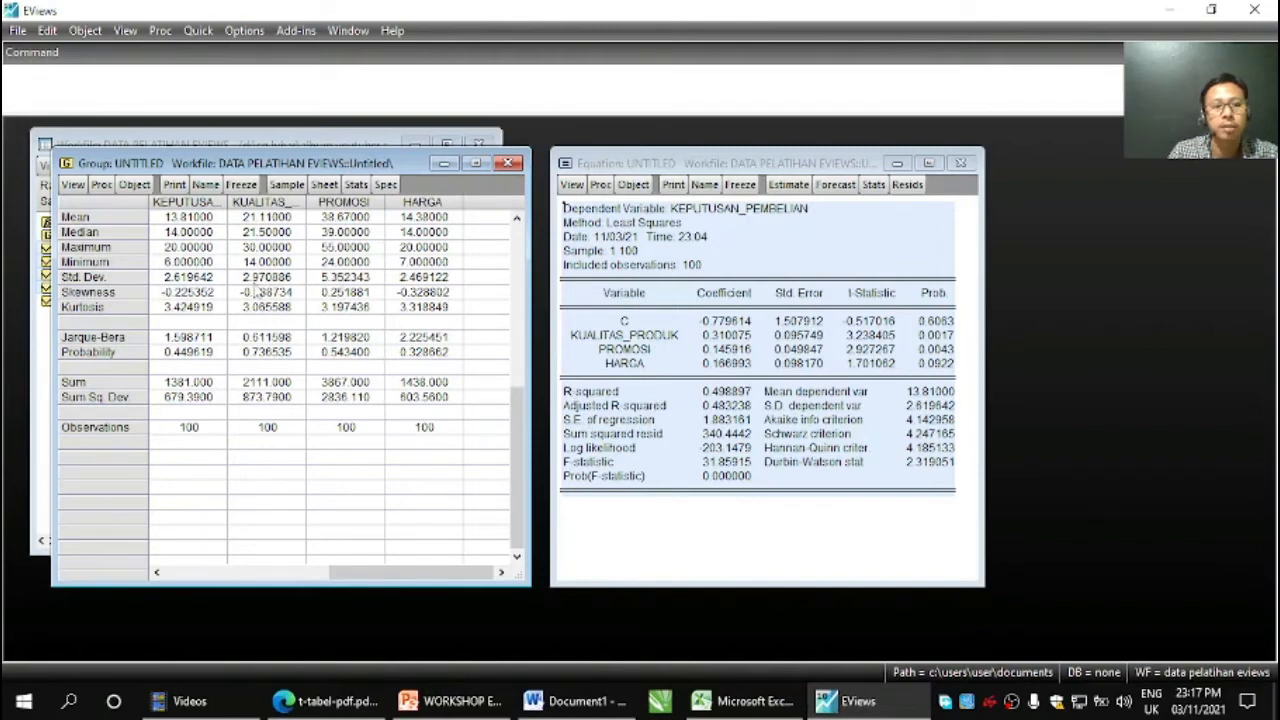
# Examine the Std. Dev. values of harga, kualitas_produk and keputusan_pembelian for comparison with the S.E. of regression
pyautogui.click(423, 278)
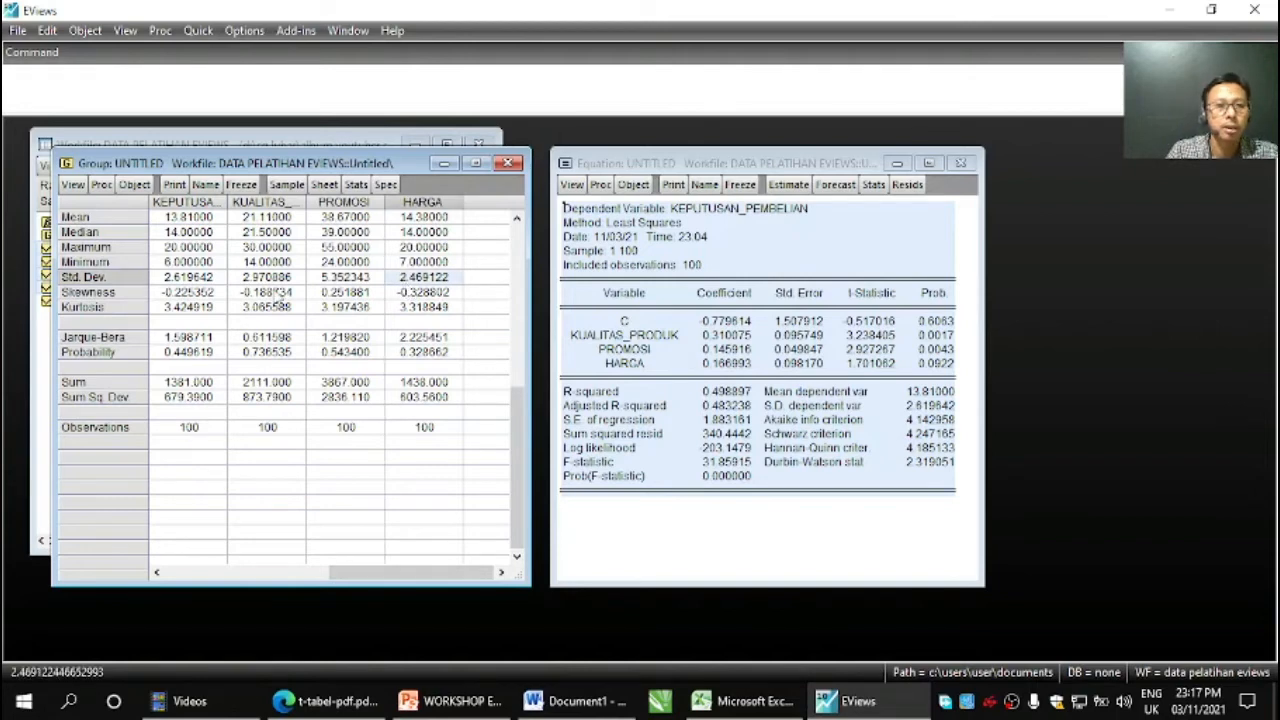
pyautogui.click(268, 280)
pyautogui.click(186, 281)
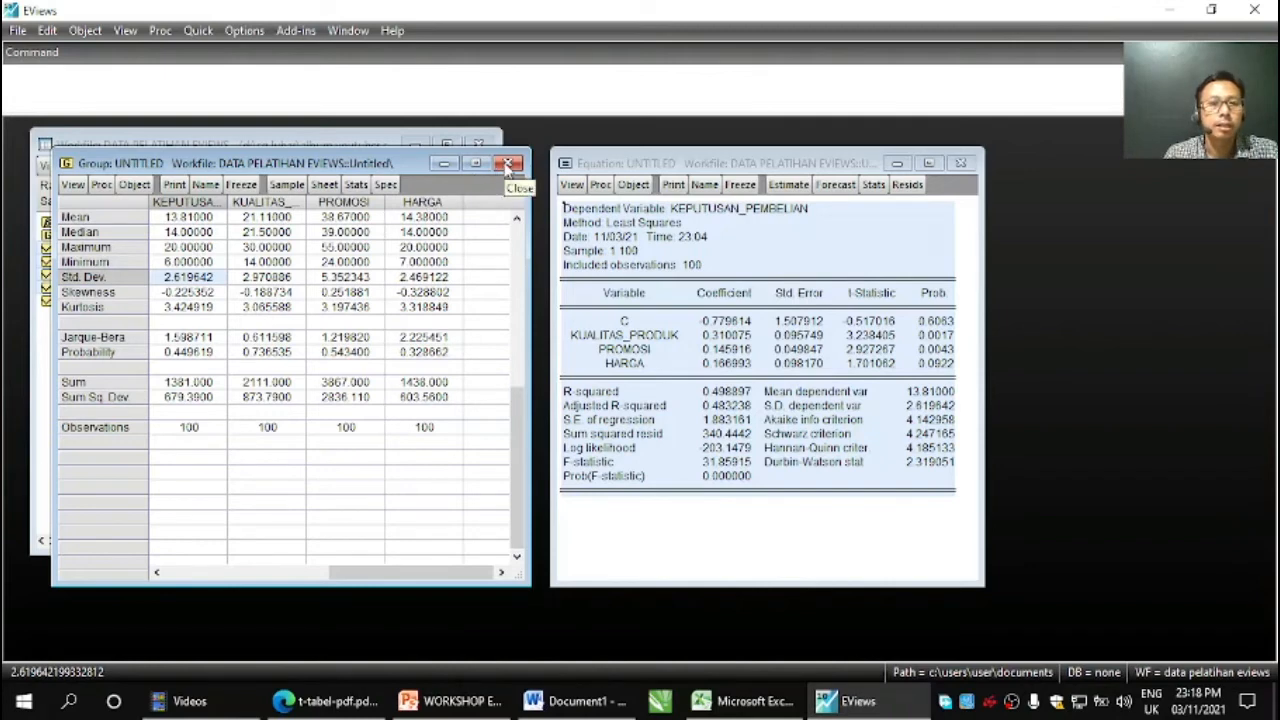
# Close and delete the untitled statistics group, and switch back to the Word document
pyautogui.click(508, 163)
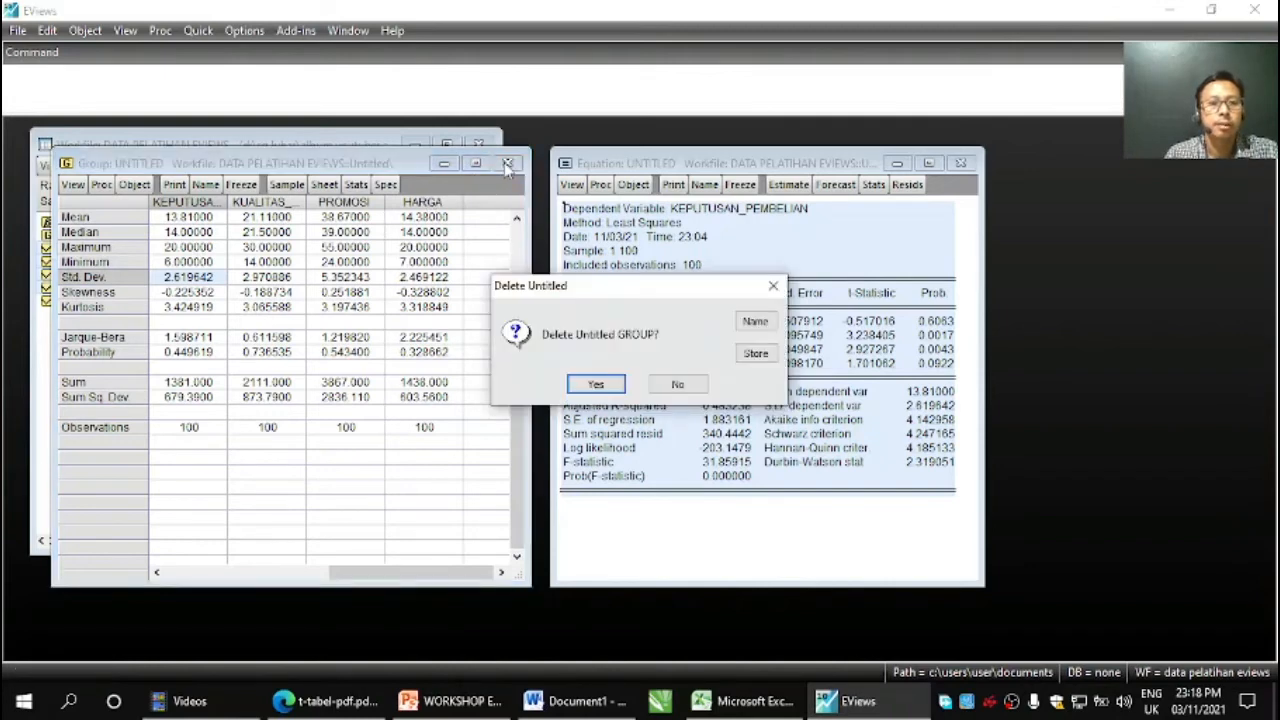
pyautogui.click(592, 379)
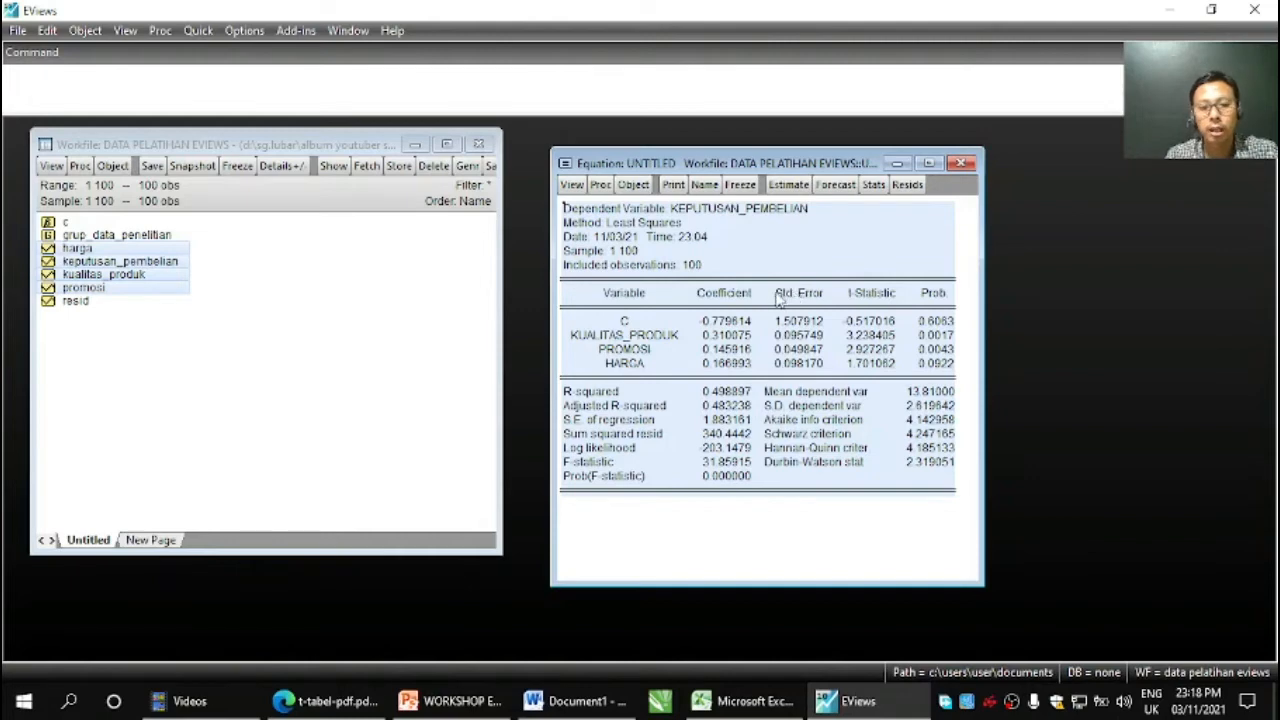
pyautogui.click(555, 701)
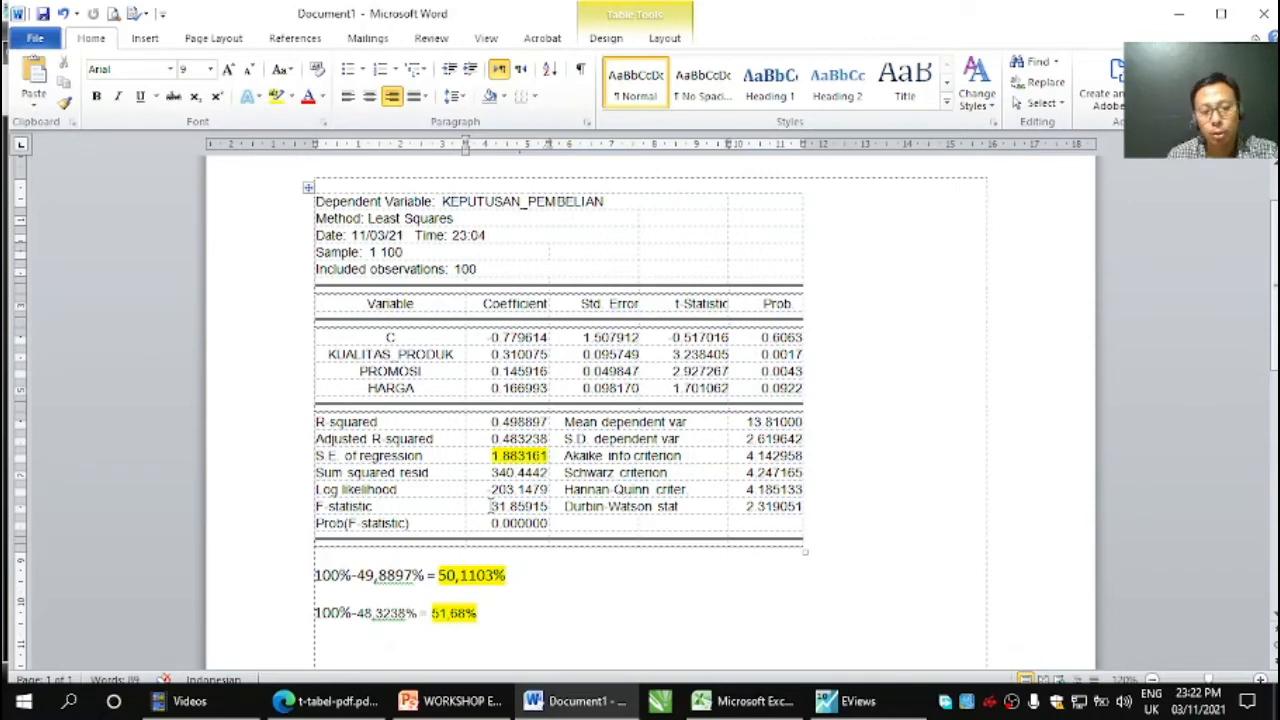
# Add the line "F-statistic = 31.85915" at the end of the document, copying the value from the regression table
pyautogui.hotkey('ctrl', 'End')
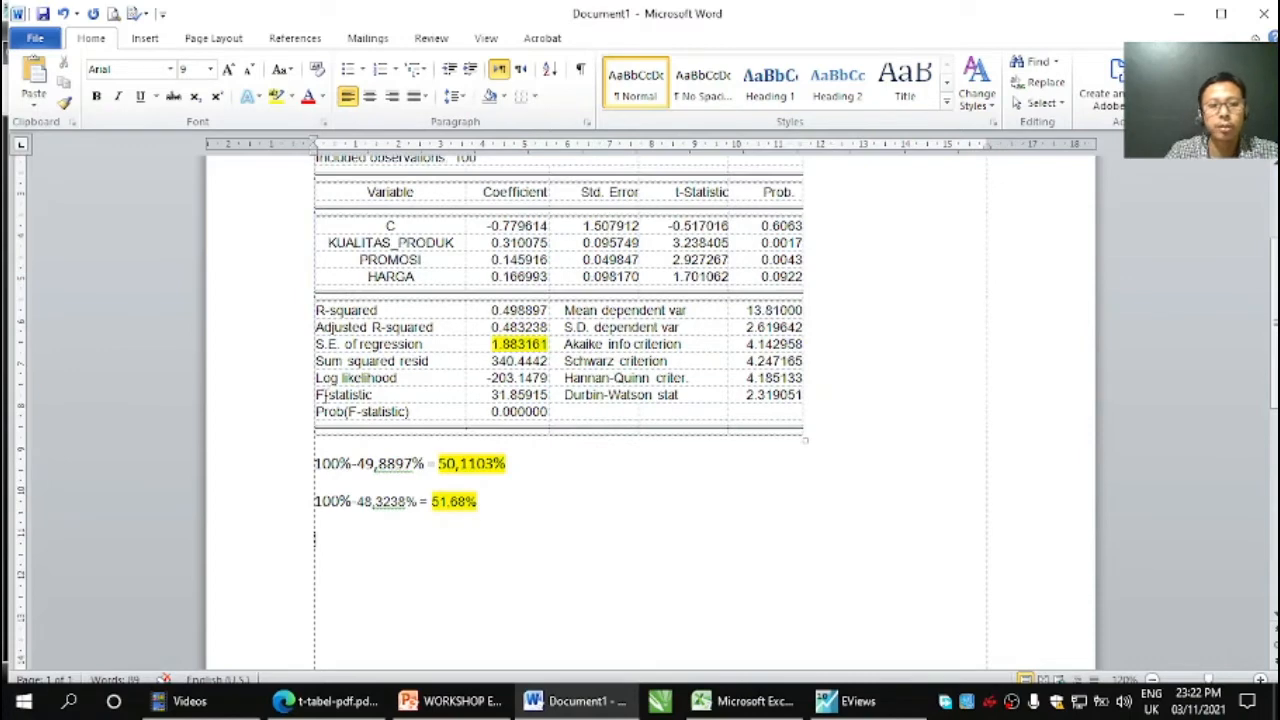
pyautogui.write('F- statistic')
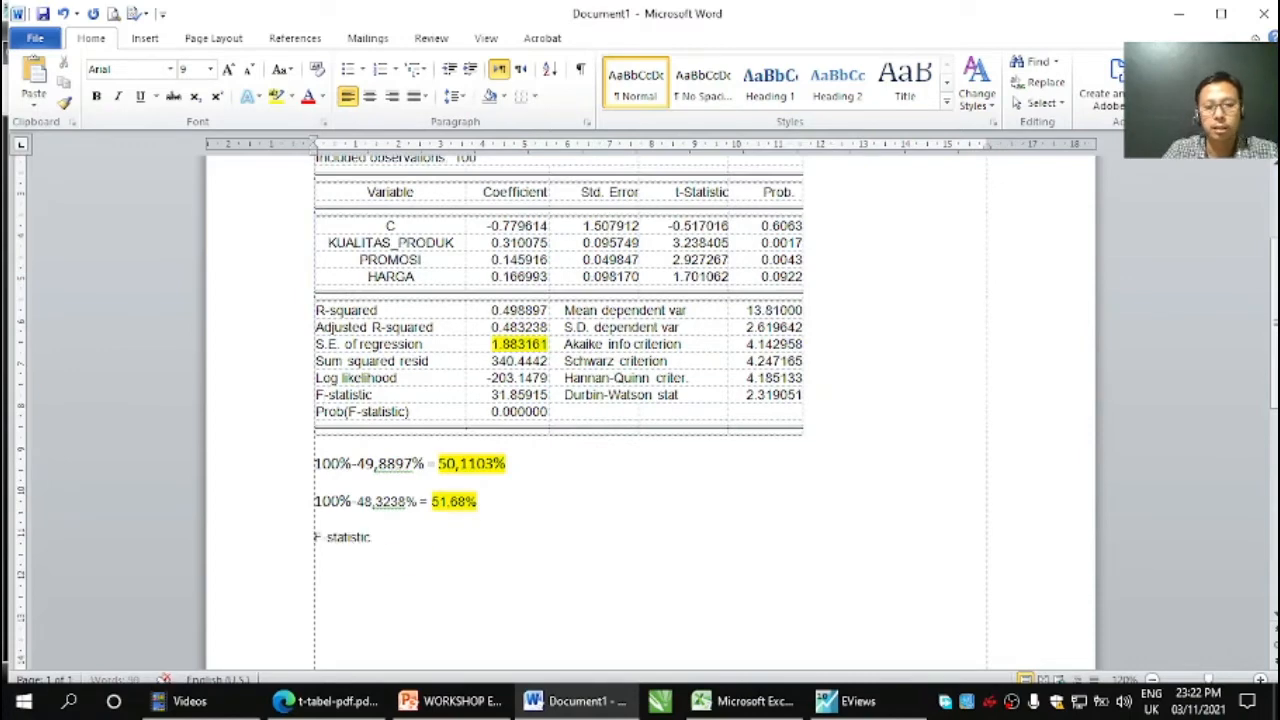
pyautogui.write('=')
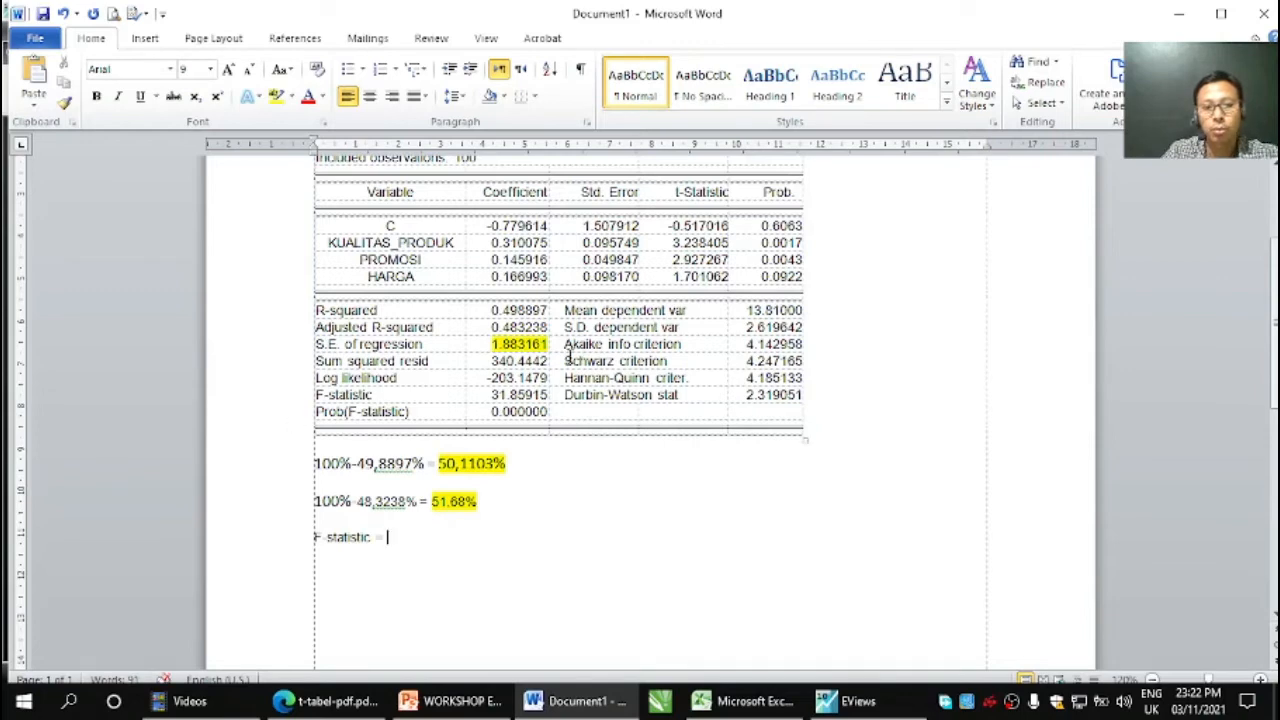
pyautogui.moveTo(489, 395); pyautogui.dragTo(554, 395)
pyautogui.hotkey('ctrl', 'c')
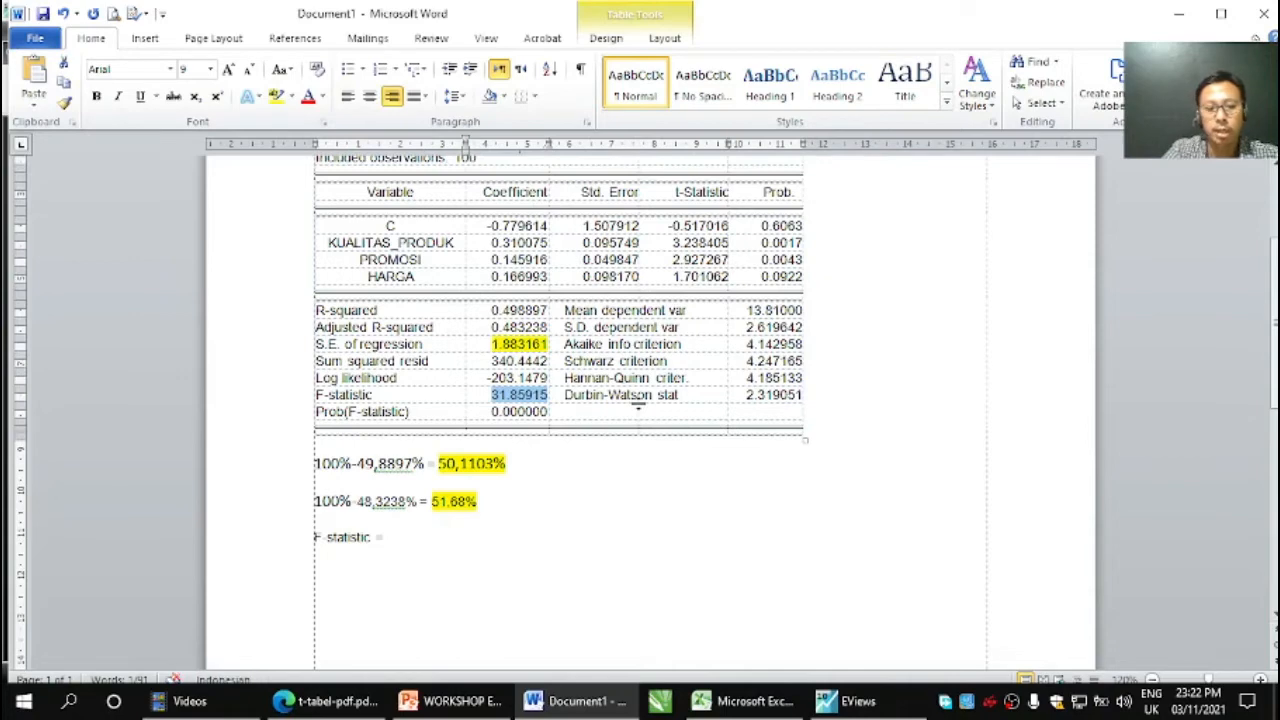
pyautogui.click(458, 535)
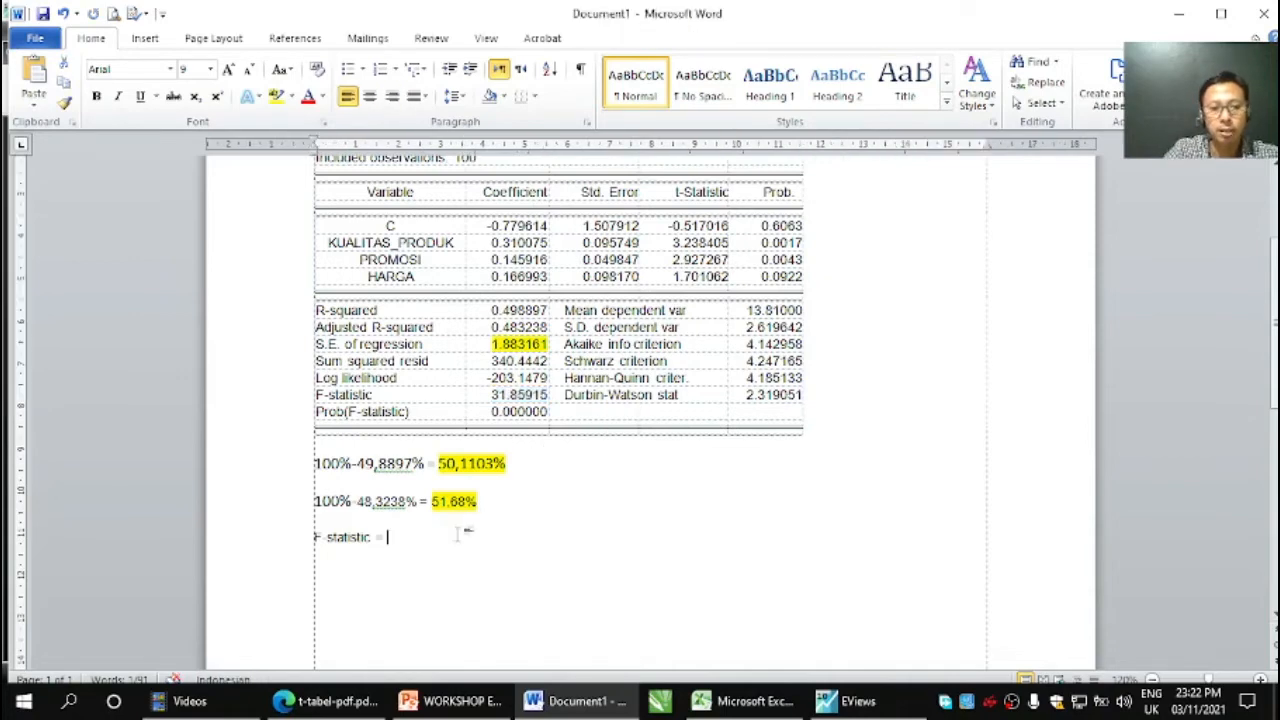
pyautogui.hotkey('ctrl', 'v')
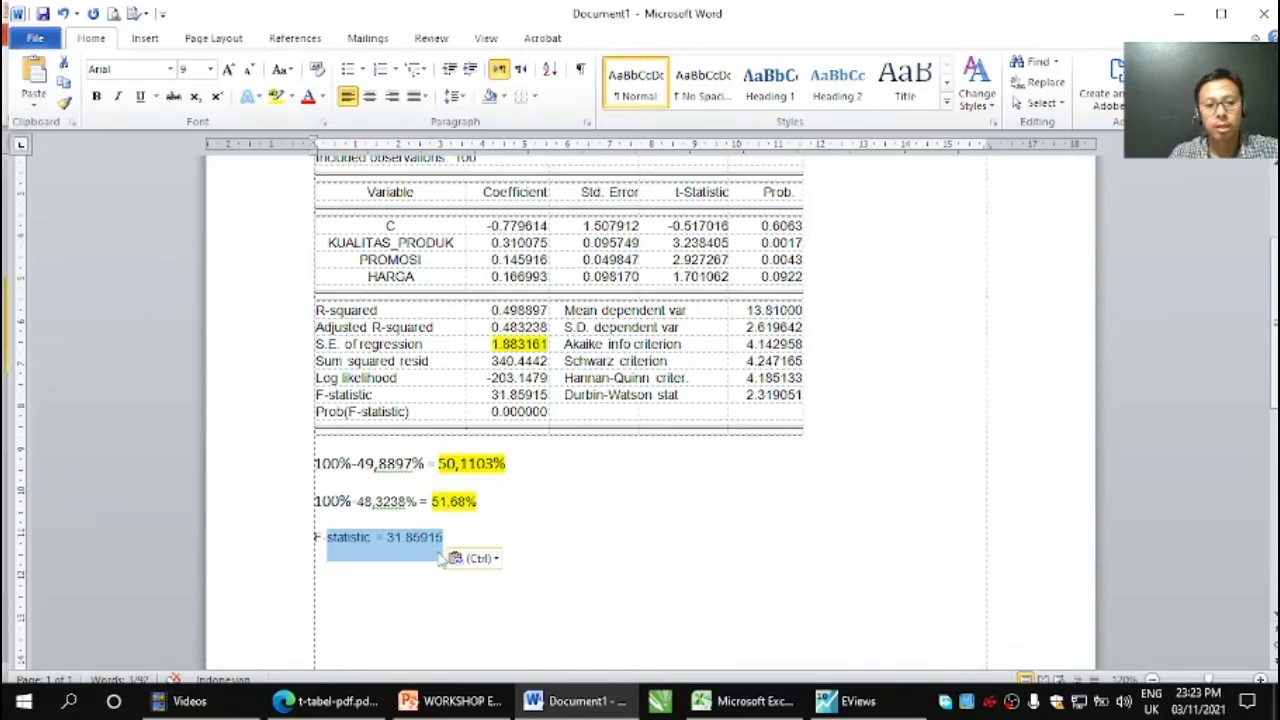
# Switch to the PowerPoint workshop deck and present the "Ketentuan Uji F" slide to review the F-test decision rules
pyautogui.click(447, 706)
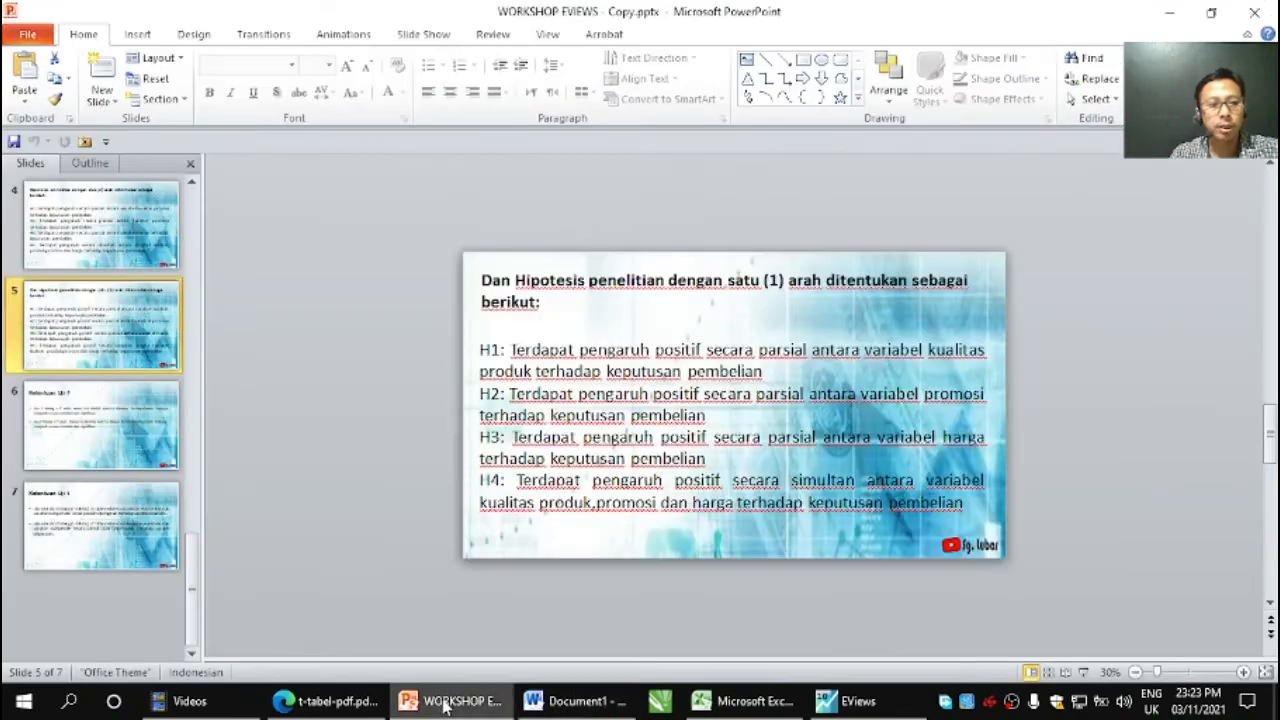
pyautogui.click(126, 433)
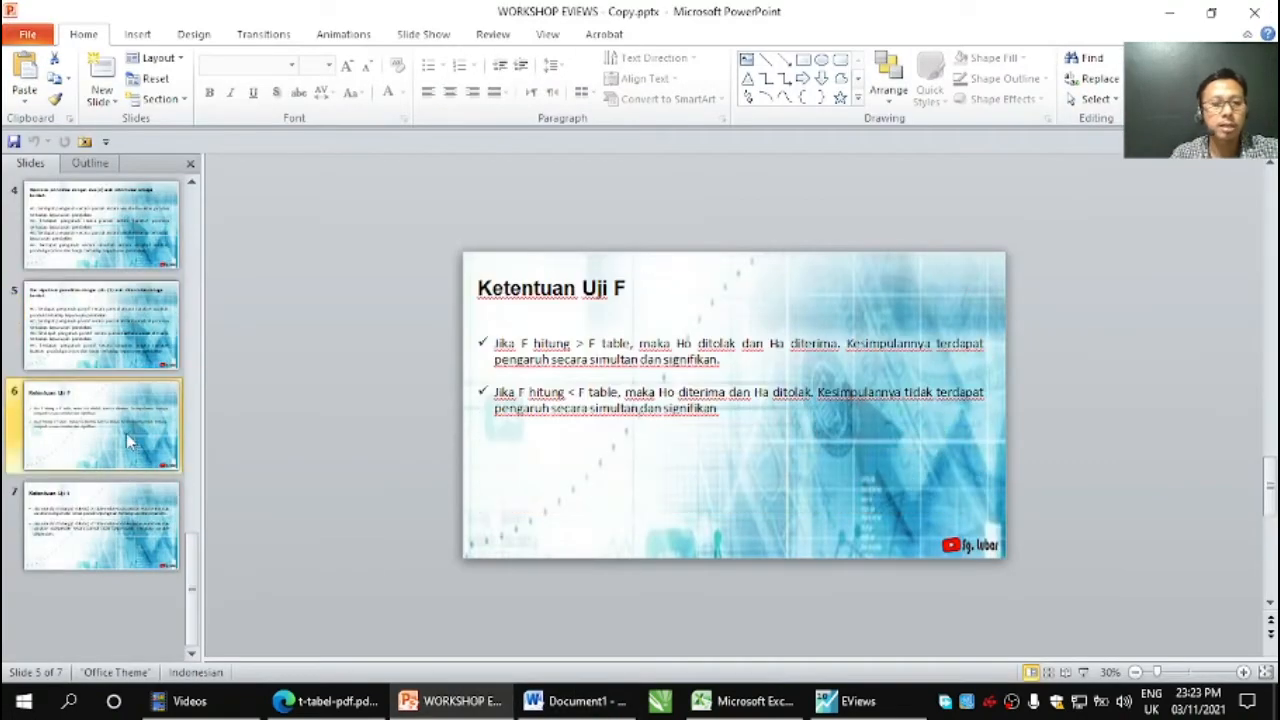
pyautogui.click(1084, 672)
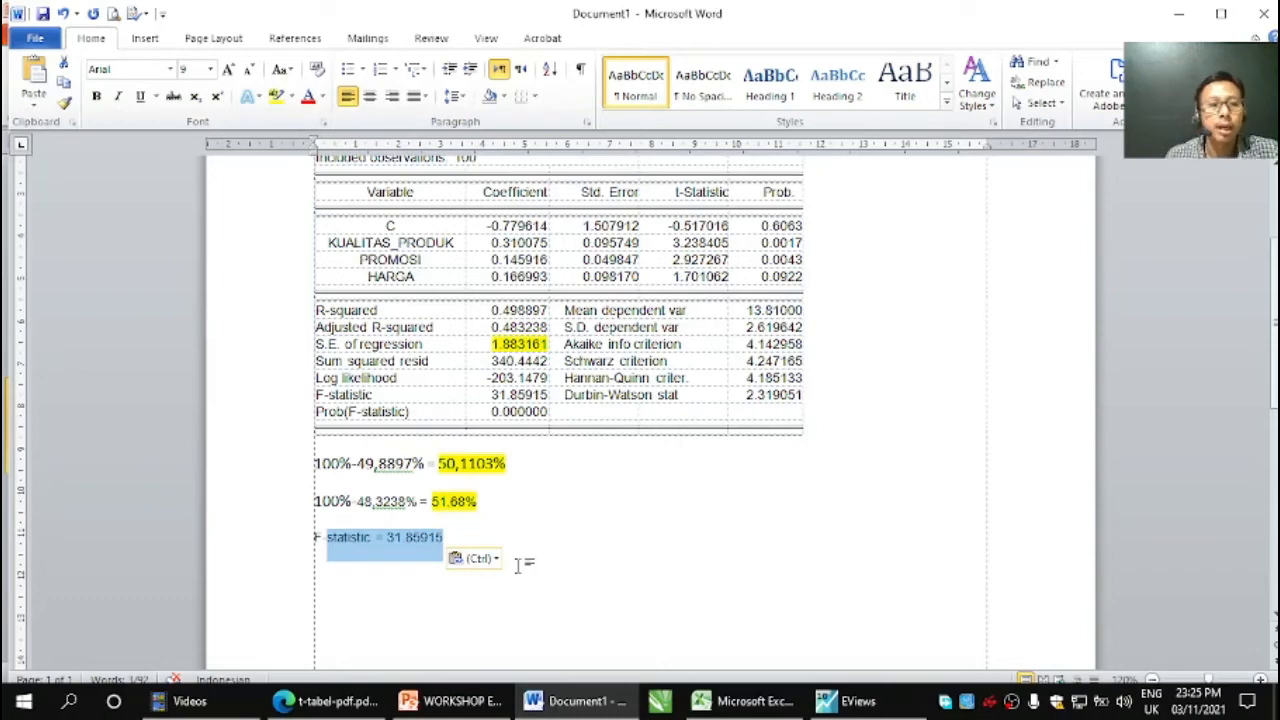
# In the Word document, add the degrees-of-freedom formula "Df1;df2= k-1 ; n-k" below the F-statistic line
pyautogui.click(512, 543)
pyautogui.press('Return')
pyautogui.write('df')
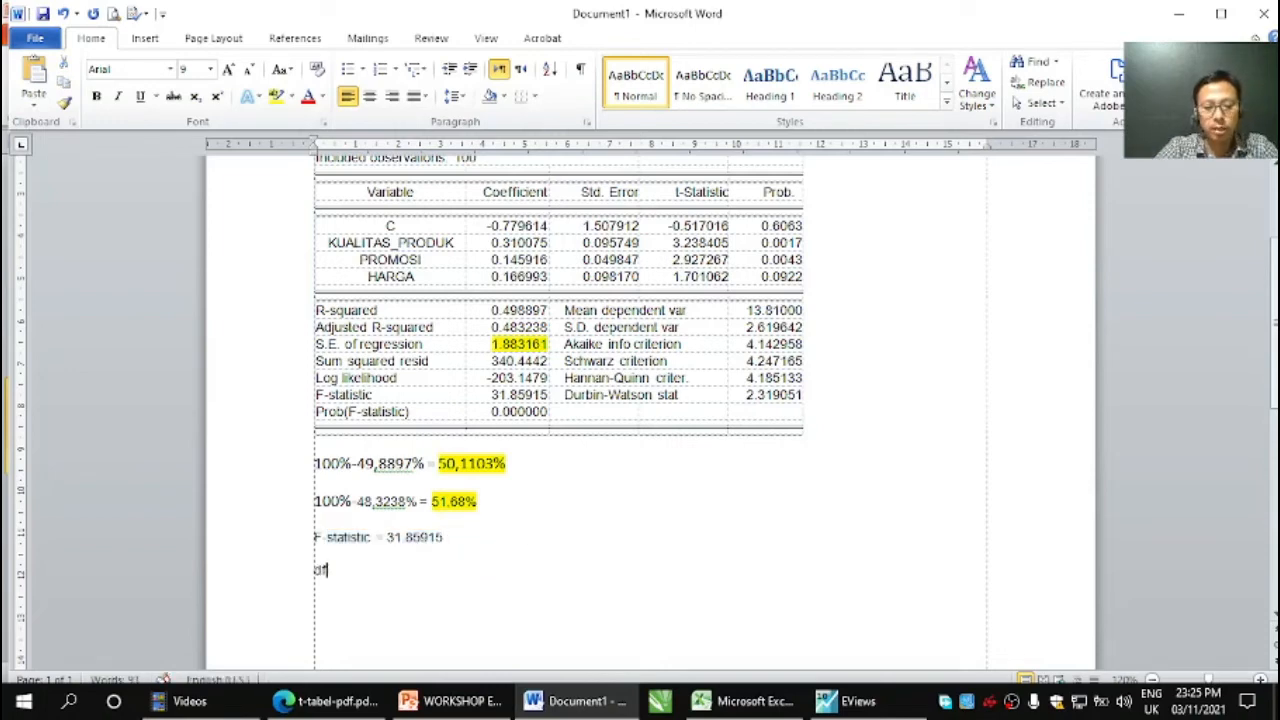
pyautogui.write('1;')
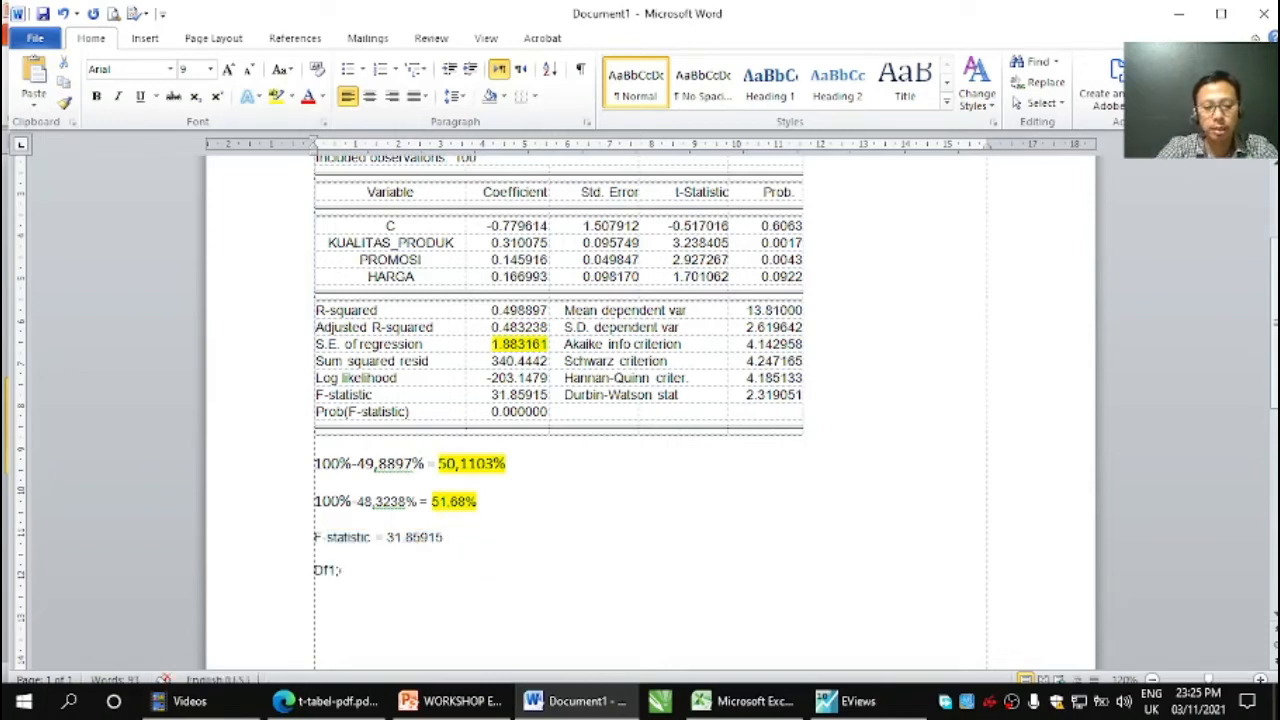
pyautogui.write('df2')
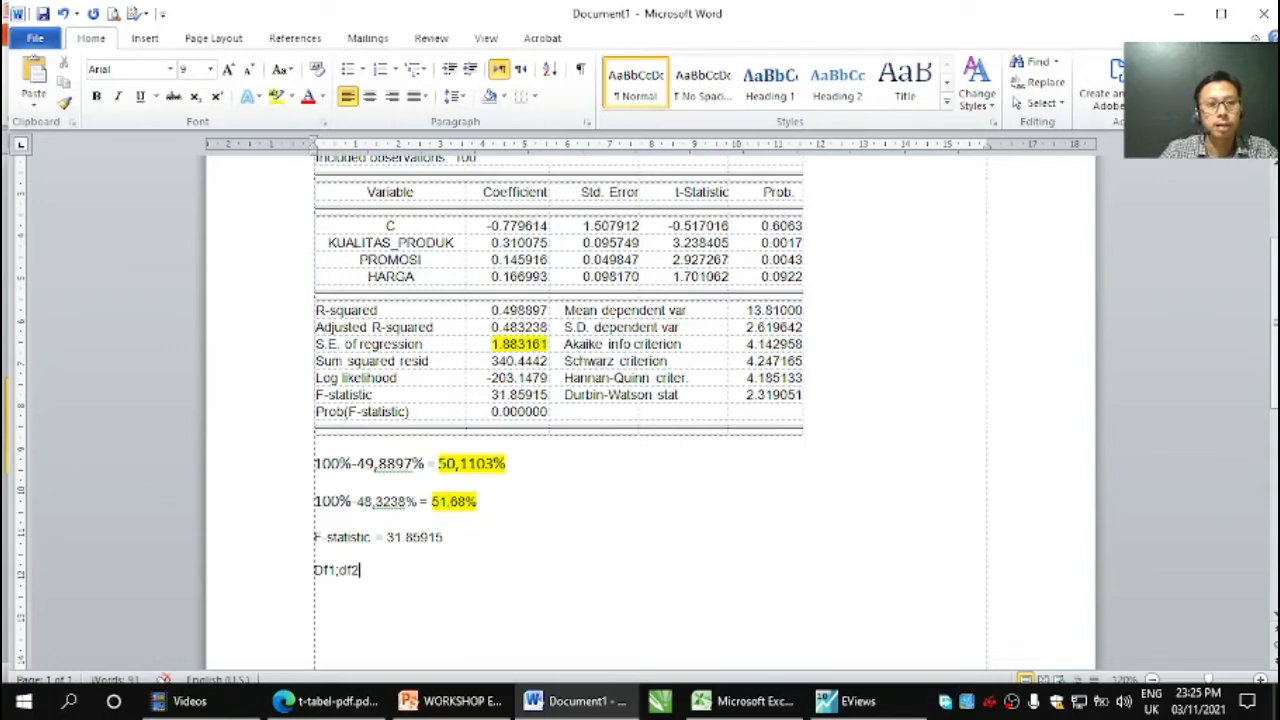
pyautogui.write('=')
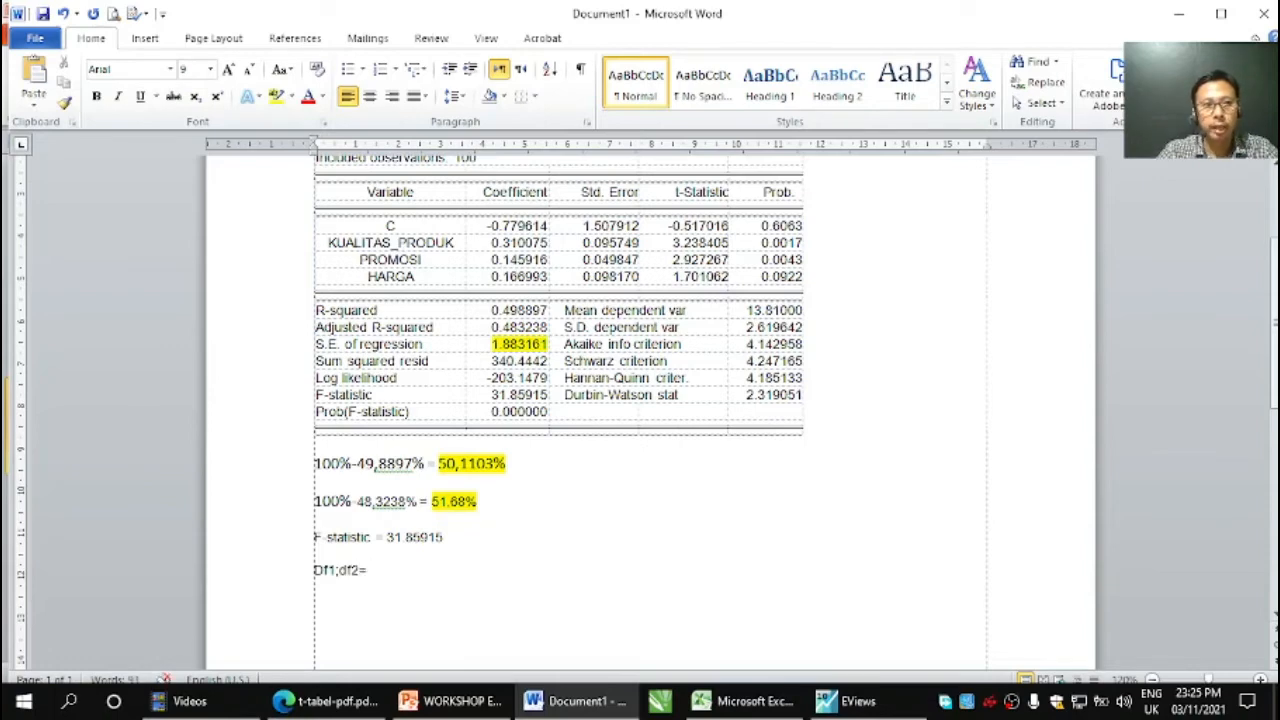
pyautogui.write(' k-')
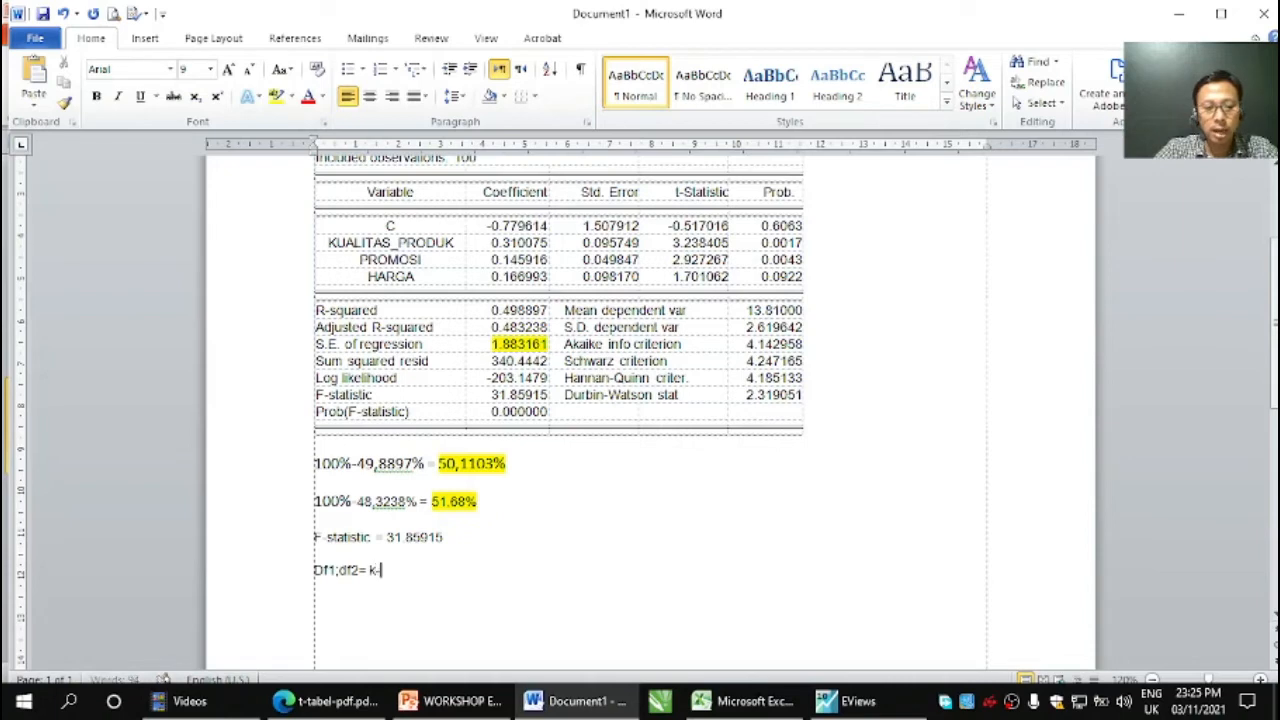
pyautogui.write('1 ; ')
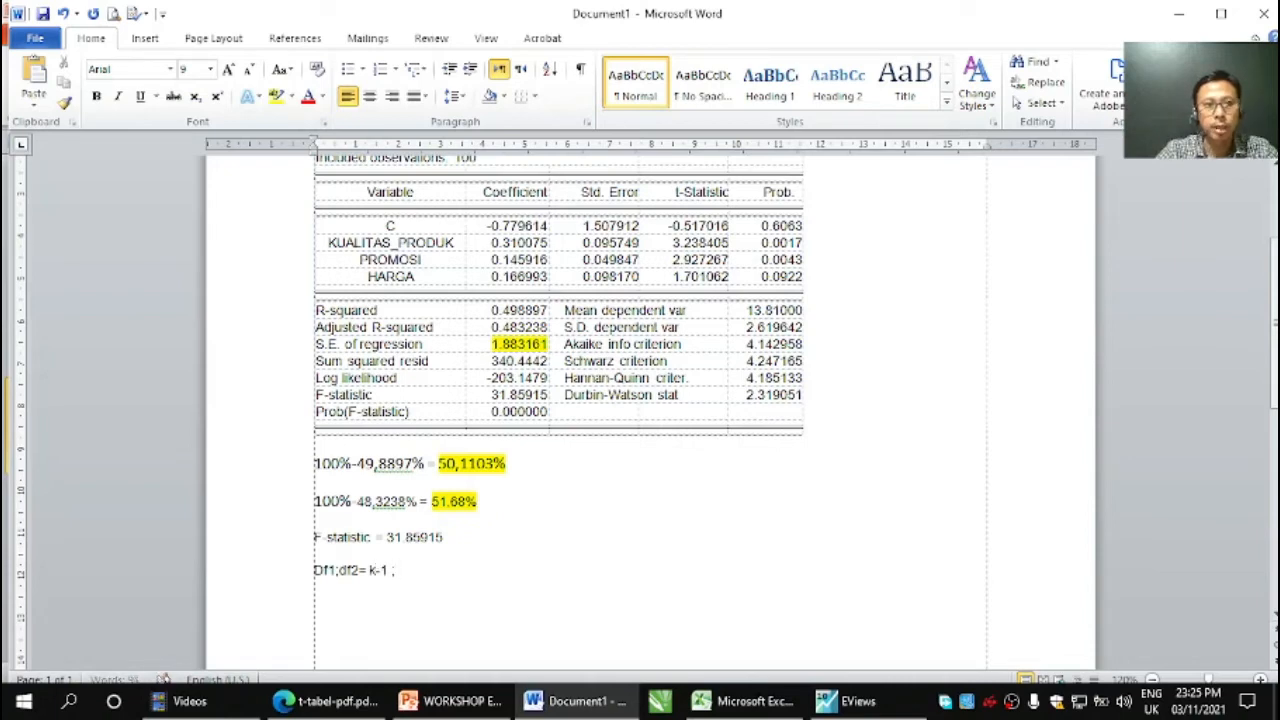
pyautogui.write('n-k')
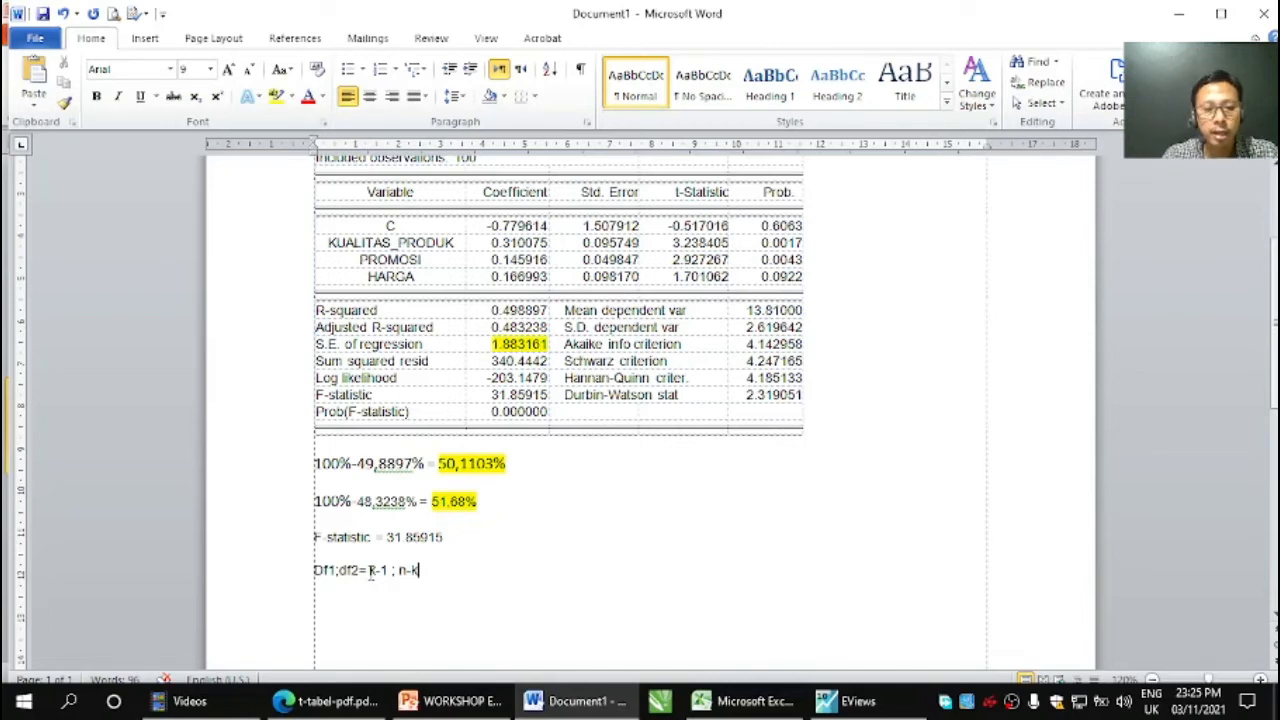
# Begin a new line under the degrees-of-freedom formula with "4 – 1" as the substituted k-1 term, followed by a separator
pyautogui.click(1260, 679)
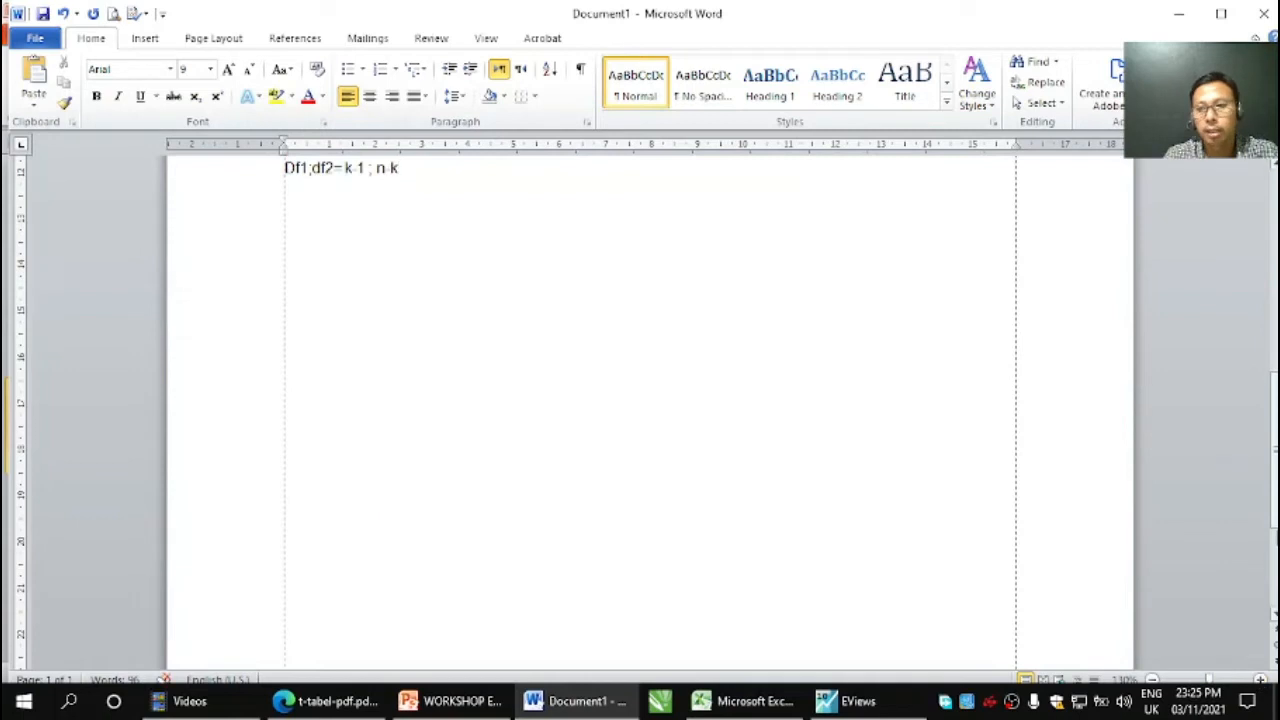
pyautogui.scroll(5, 425, 516)
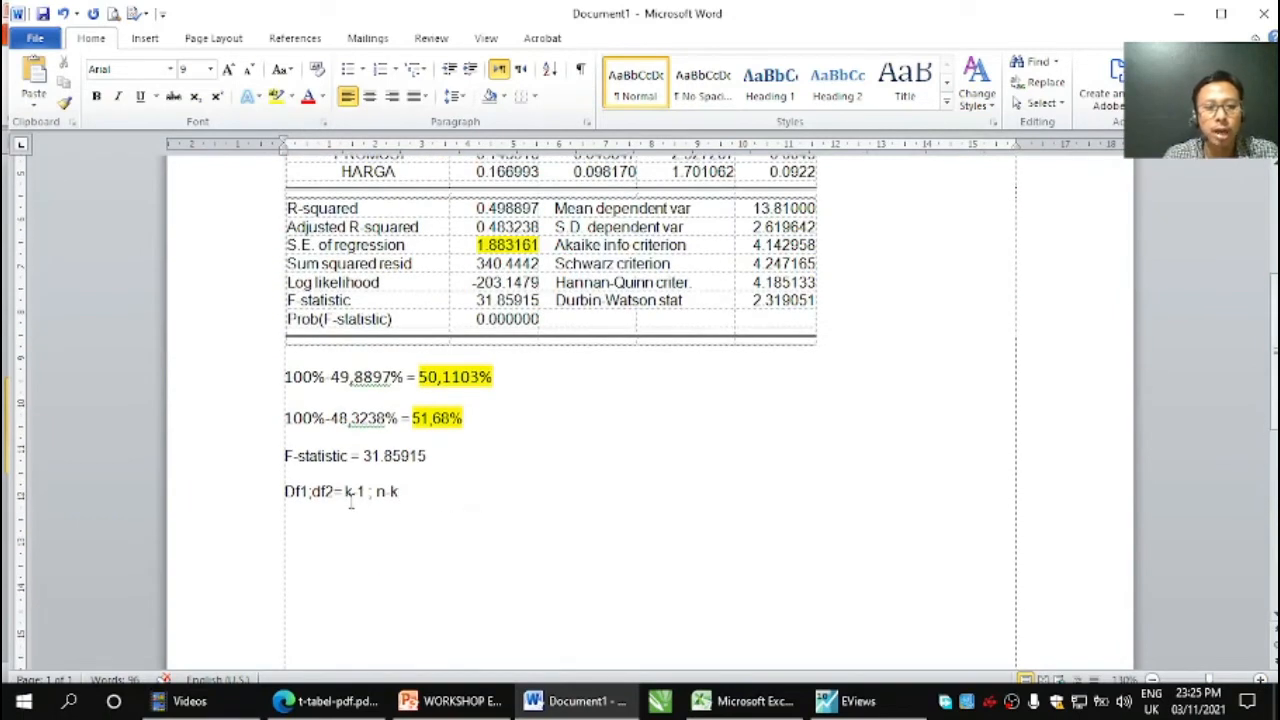
pyautogui.click(745, 701)
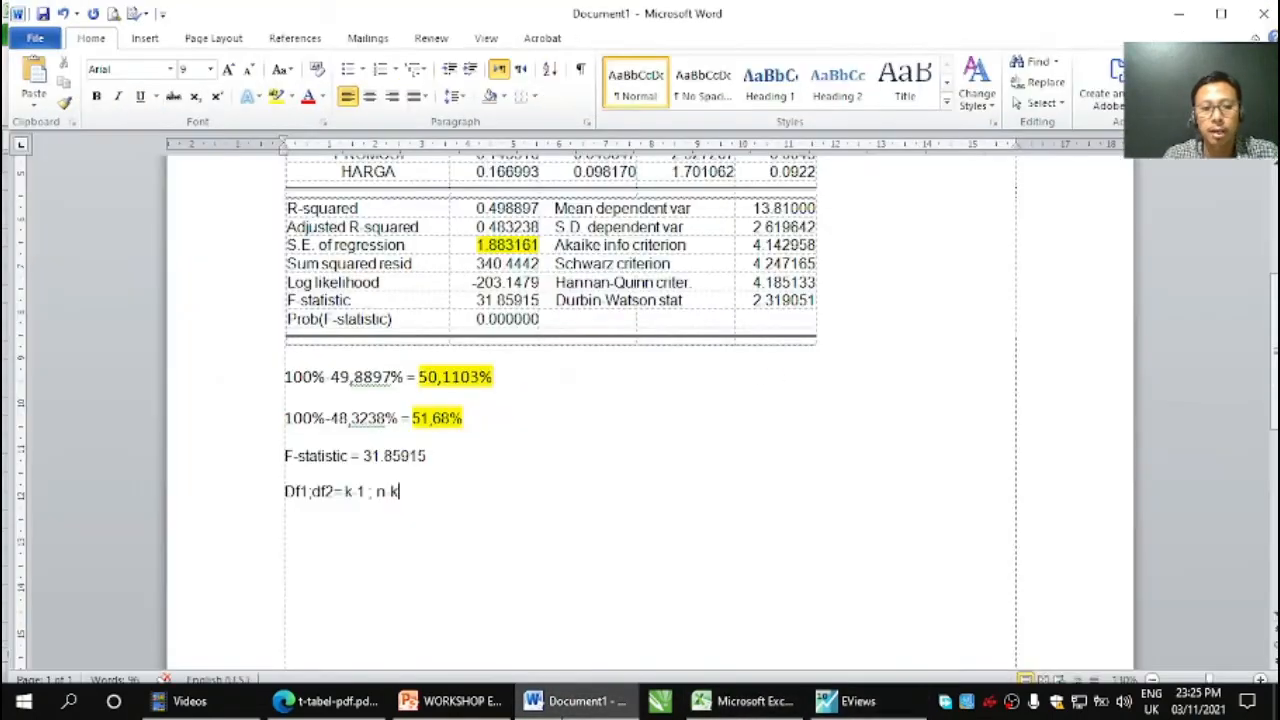
pyautogui.click(576, 705)
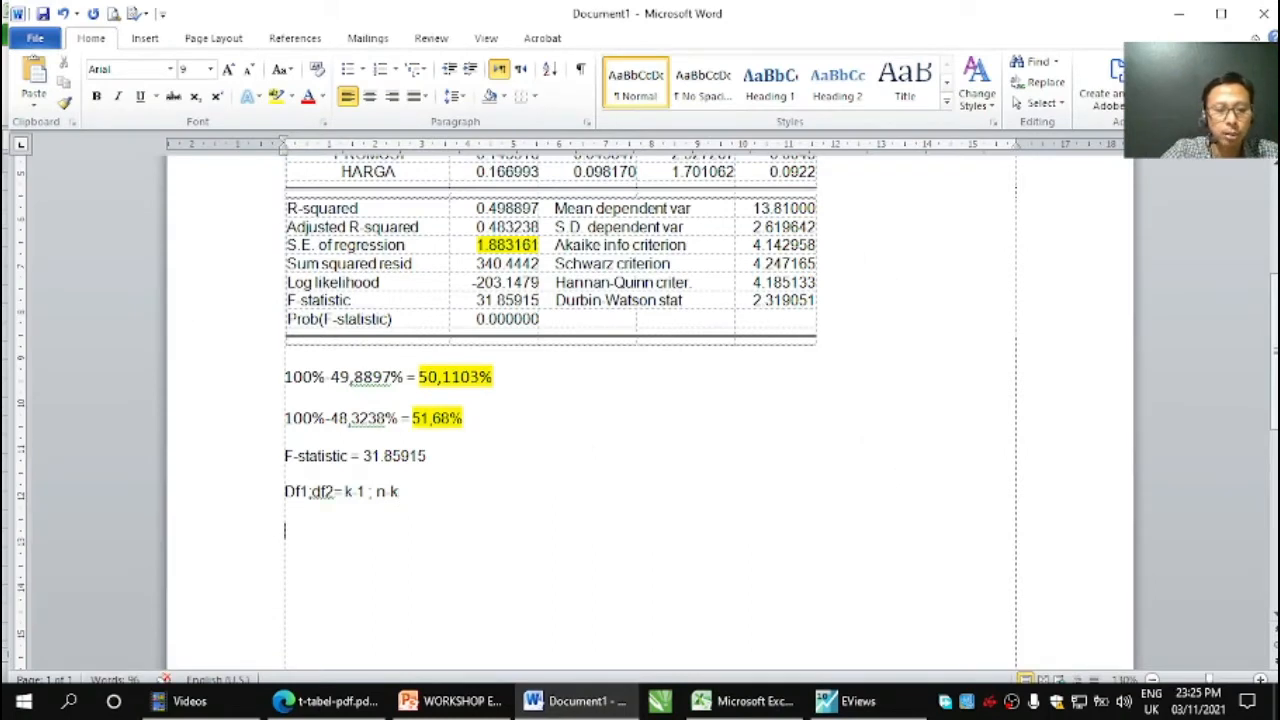
pyautogui.press('Return')
pyautogui.write('4')
pyautogui.write(' - 1 ')
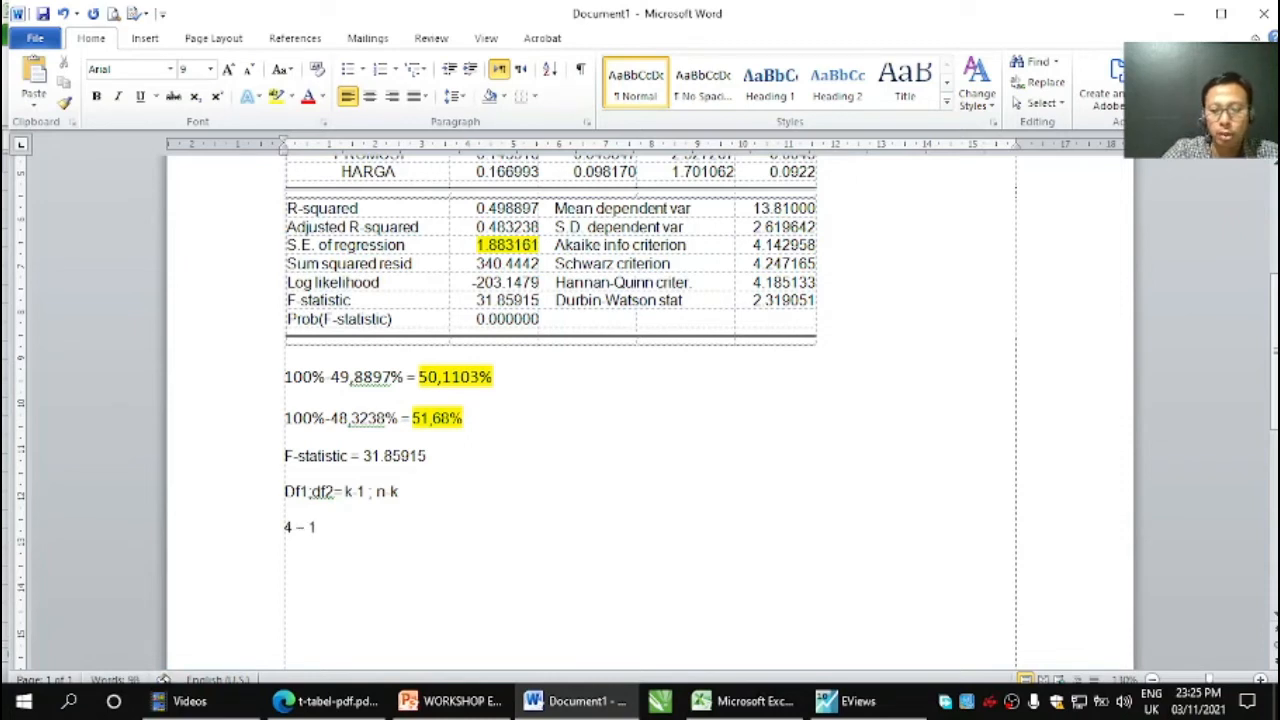
pyautogui.write(';')
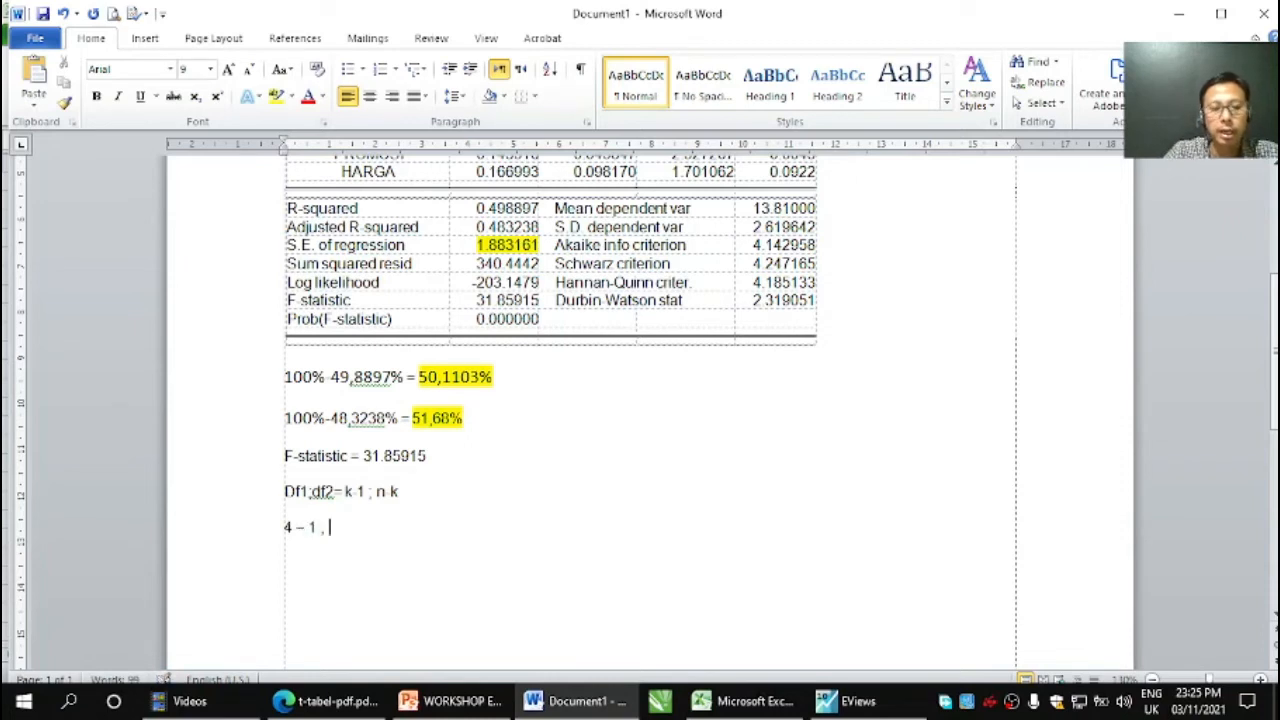
# Append "100 – 4" to the calculation line as the substituted n-k term
pyautogui.moveTo(377, 491); pyautogui.dragTo(385, 491)
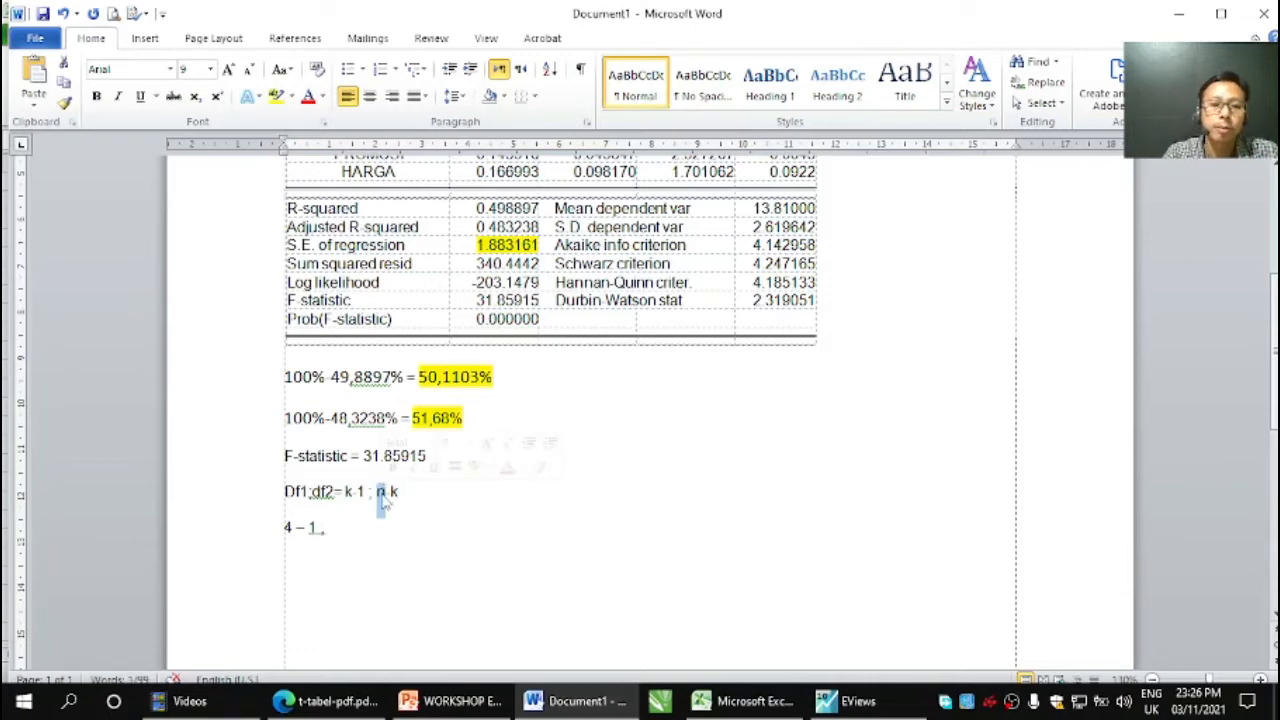
pyautogui.click(355, 527)
pyautogui.write('100')
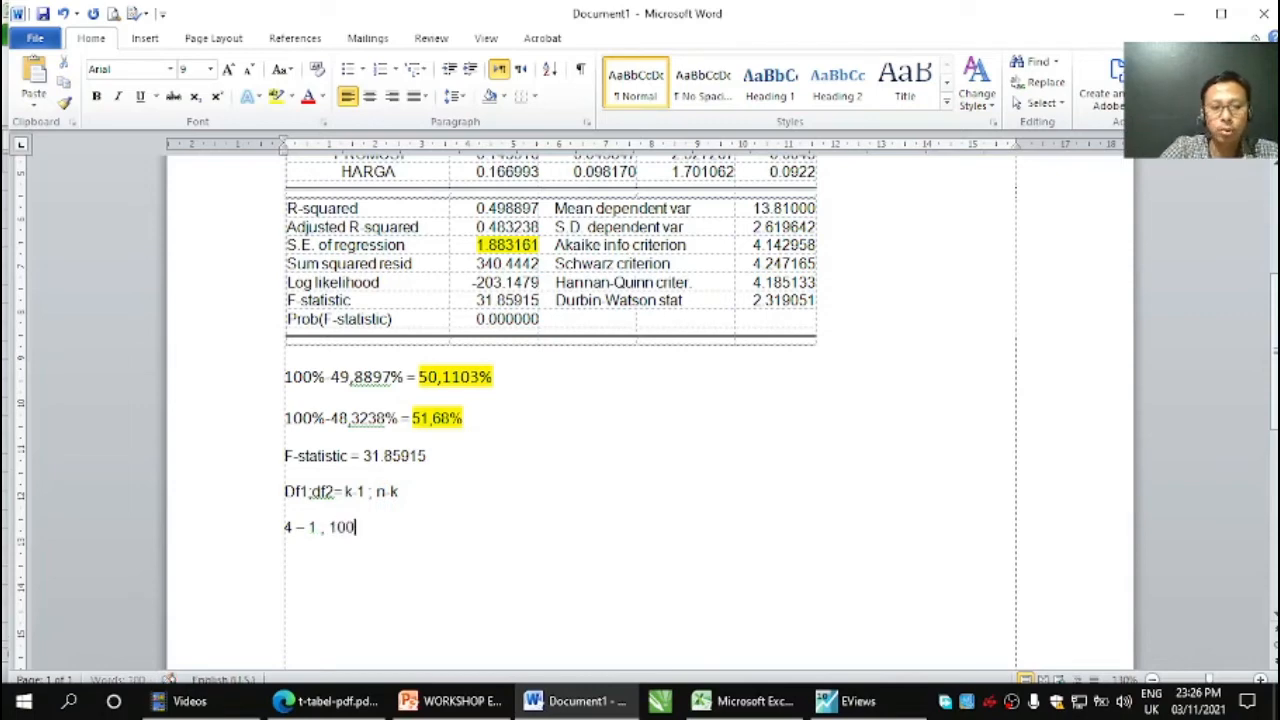
pyautogui.write(' - ')
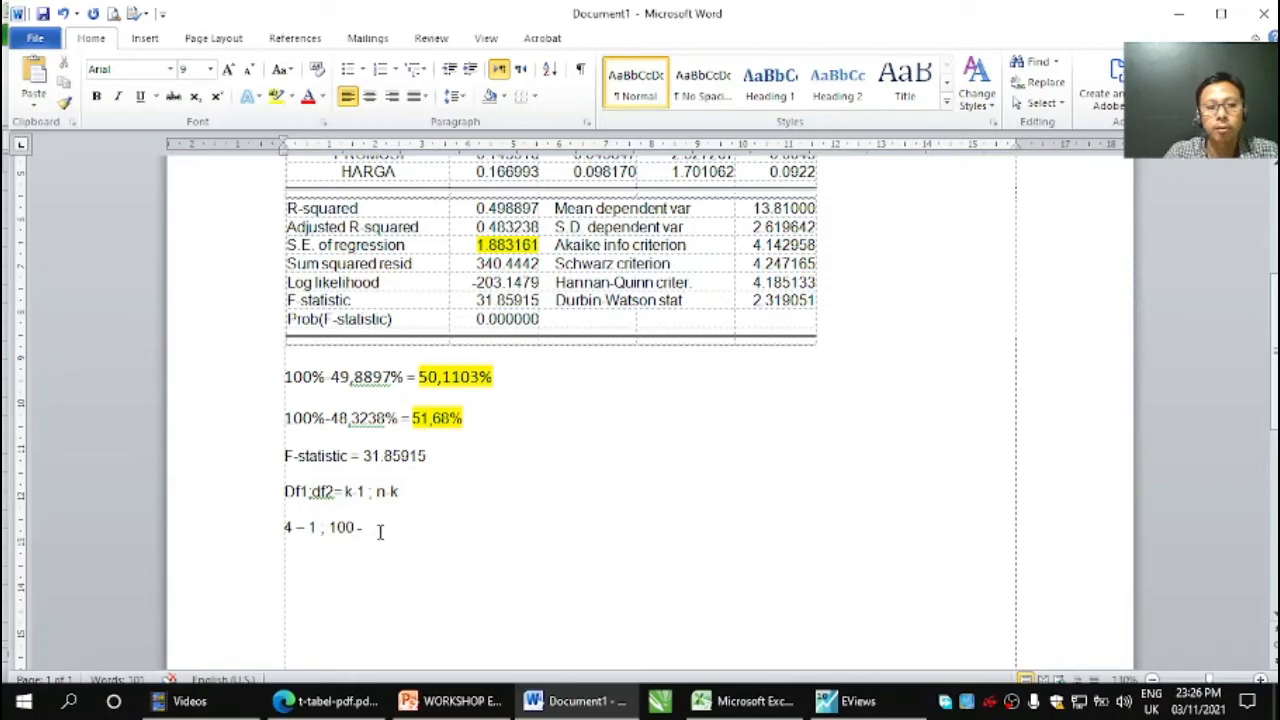
pyautogui.write('4')
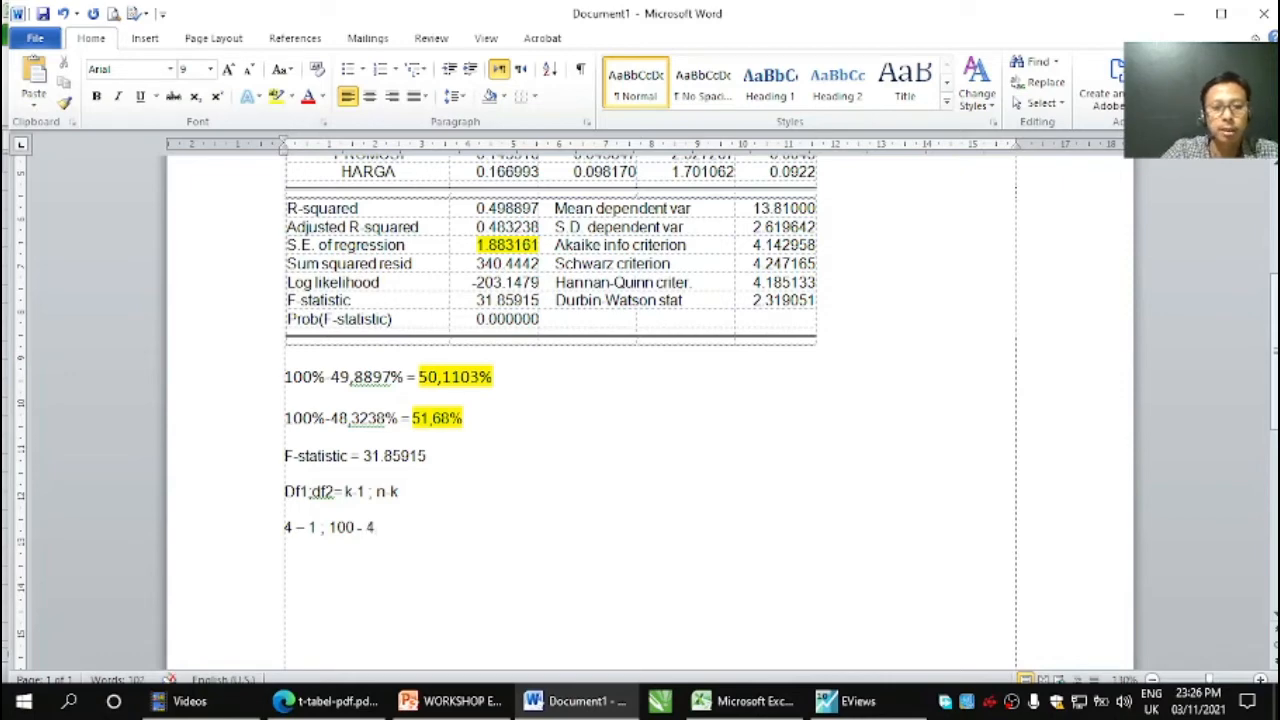
# Complete the calculation line with "= 3 , 96" and highlight the result in yellow
pyautogui.write(' = ')
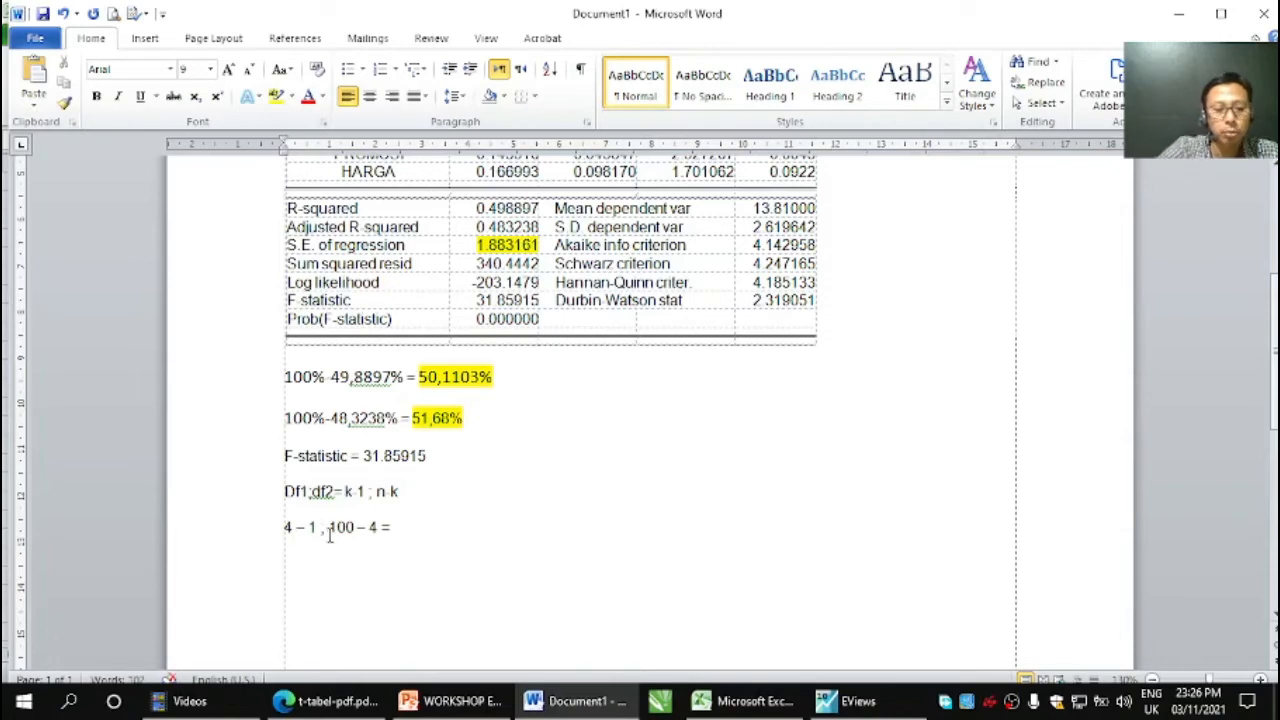
pyautogui.write('3 ,')
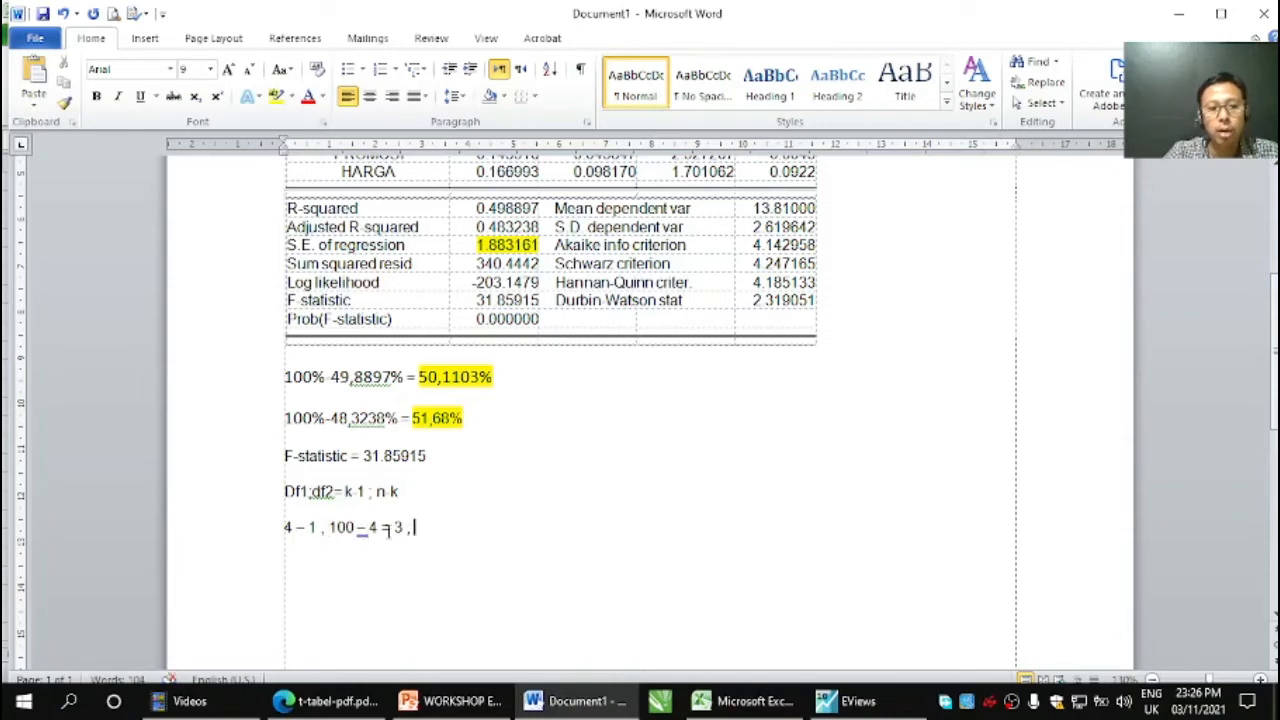
pyautogui.write('96')
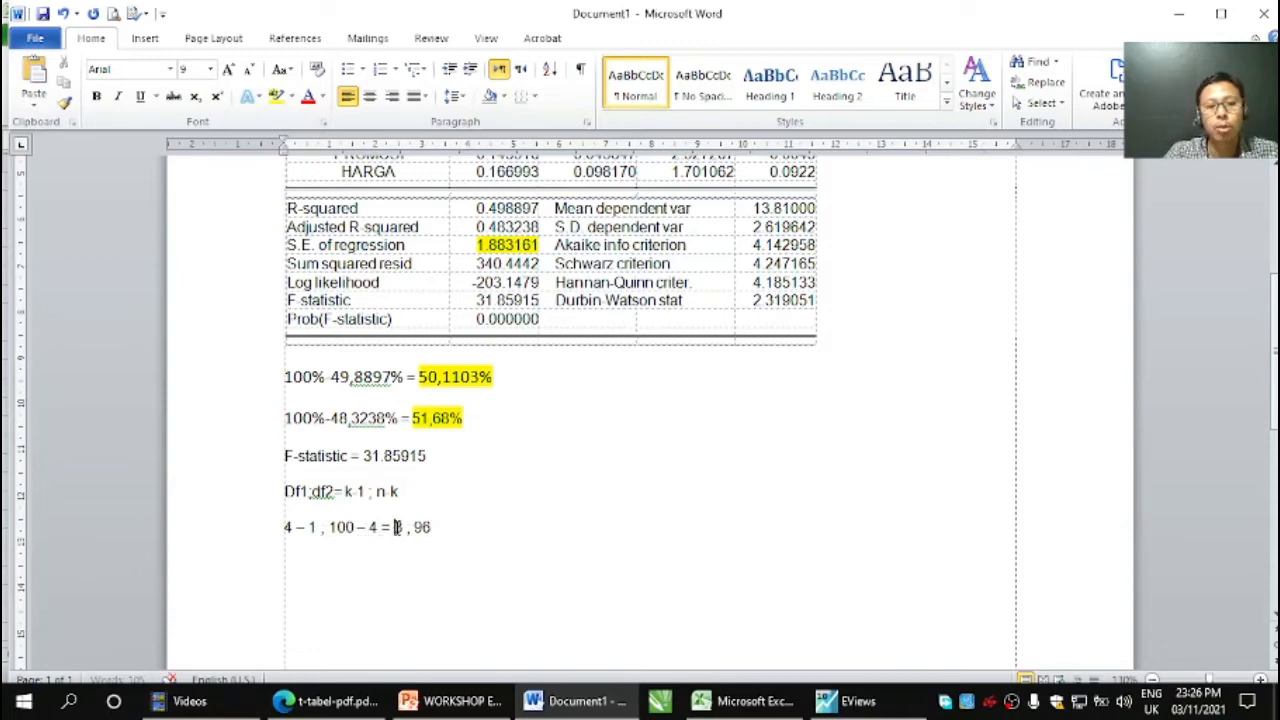
pyautogui.moveTo(396, 527); pyautogui.dragTo(440, 530)
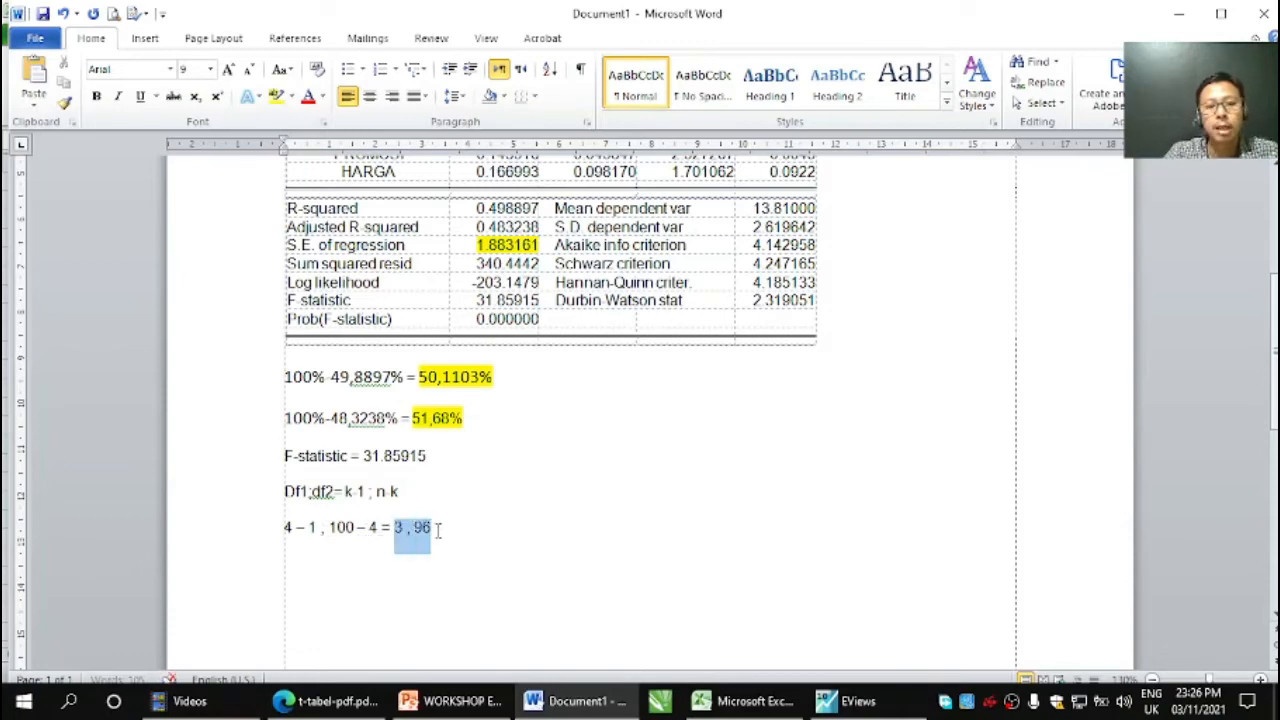
pyautogui.click(277, 96)
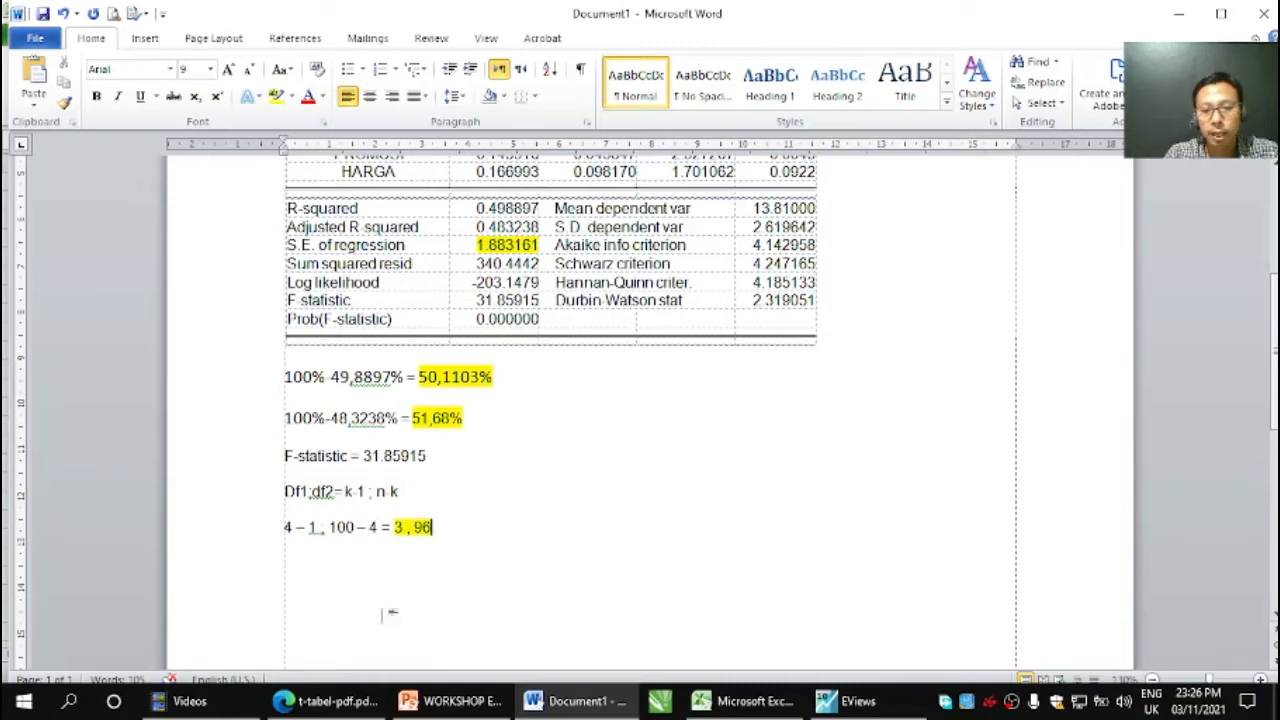
# Switch to tabel-f-0-05.pdf in the browser and circle row 96 of the denominator df (N2) column with an orange pen
pyautogui.click(533, 701)
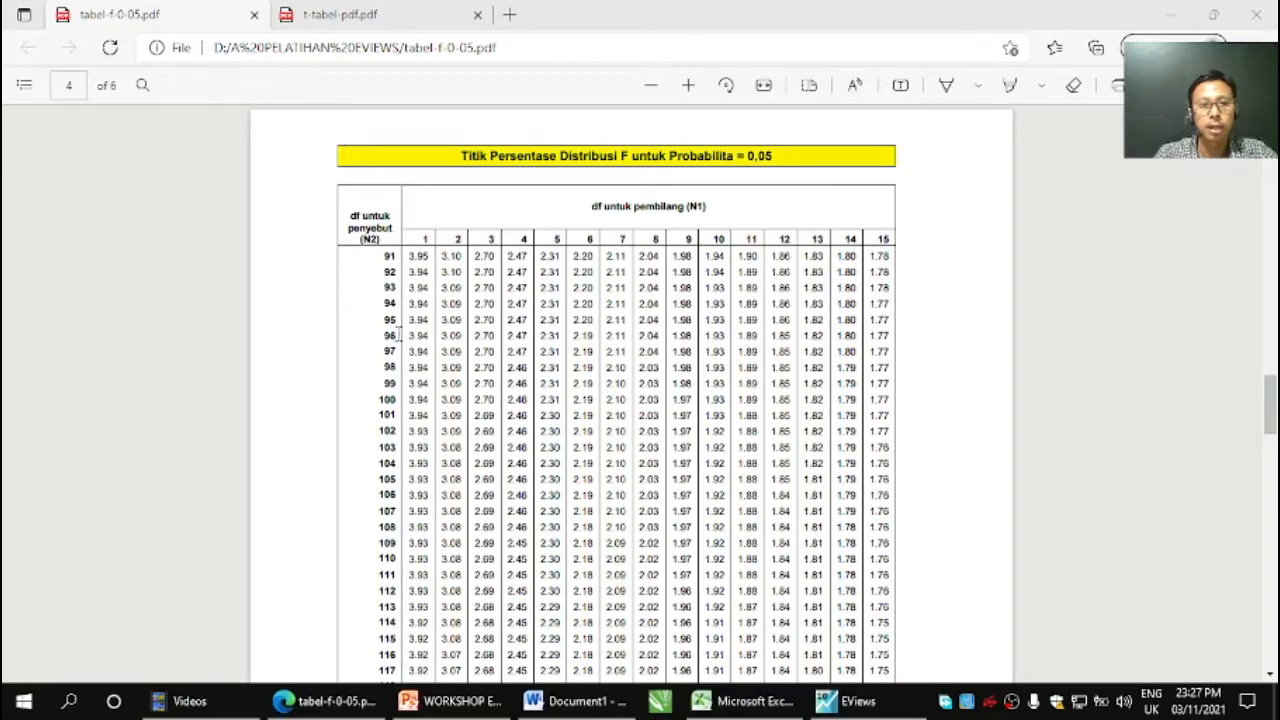
pyautogui.click(977, 90)
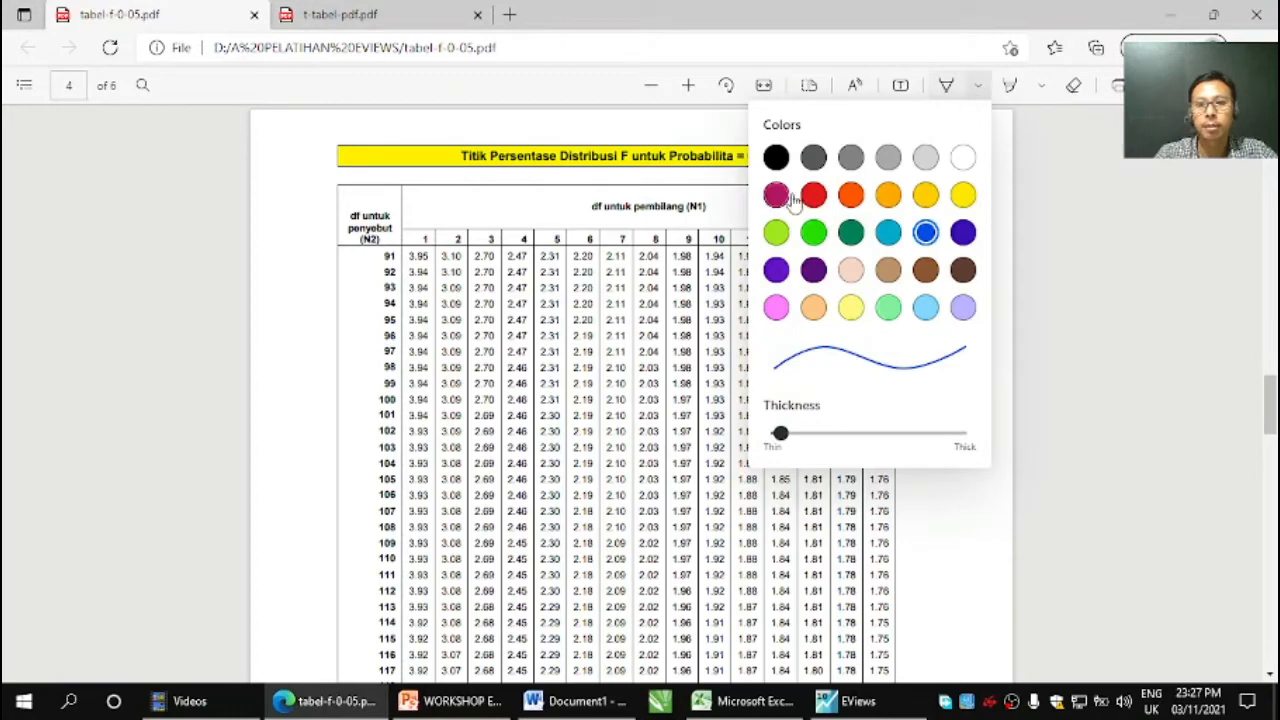
pyautogui.click(850, 196)
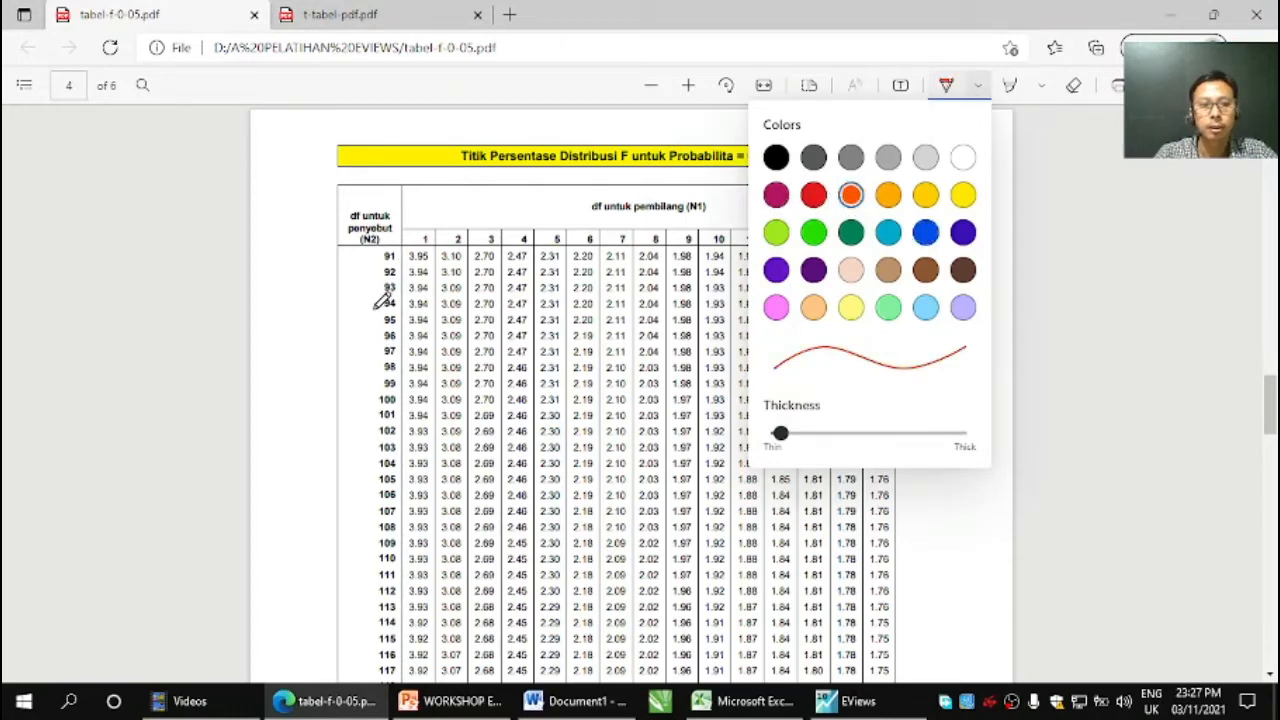
pyautogui.click(384, 312)
pyautogui.moveTo(374, 323)
pyautogui.mouseDown()
pyautogui.moveTo(398, 323)
pyautogui.moveTo(394, 346)
pyautogui.moveTo(371, 336)
pyautogui.moveTo(380, 324)
pyautogui.mouseUp()
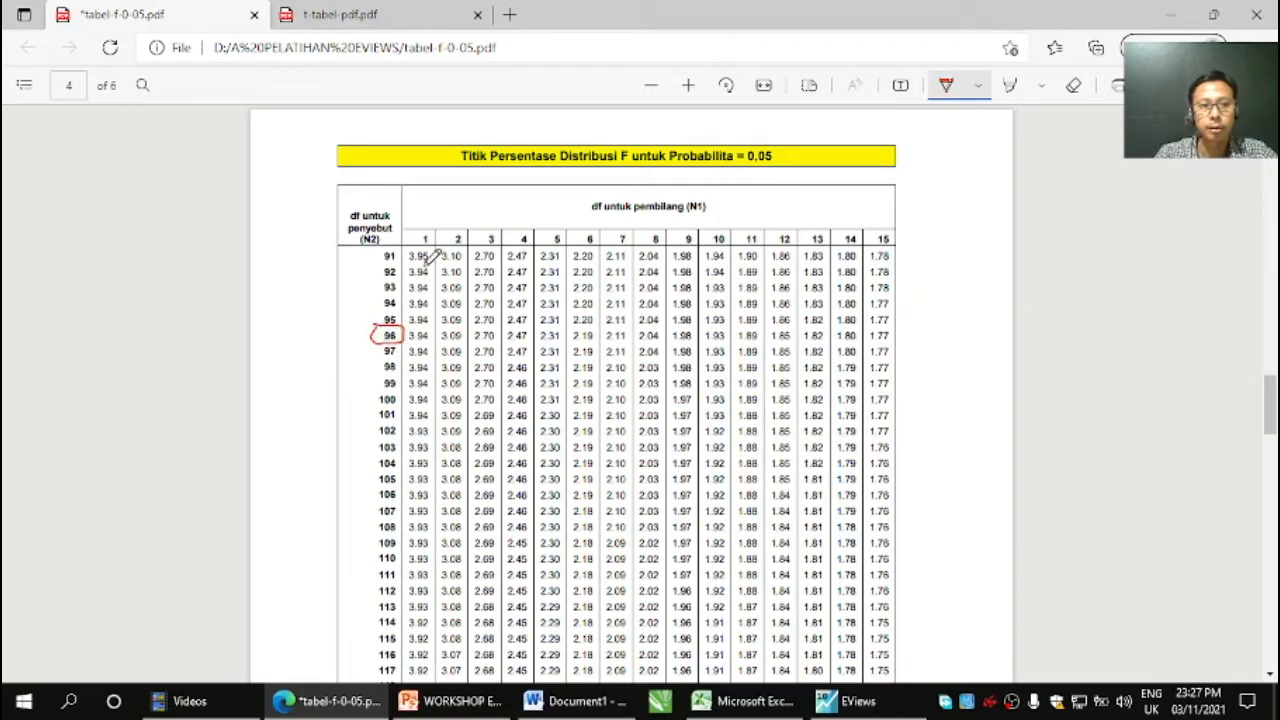
# Circle numerator df 3 in the N1 header and mark its intersecting value 2.70 in row 96 of the F table
pyautogui.moveTo(480, 230)
pyautogui.mouseDown()
pyautogui.moveTo(497, 227)
pyautogui.moveTo(498, 244)
pyautogui.moveTo(481, 246)
pyautogui.moveTo(484, 228)
pyautogui.mouseUp()
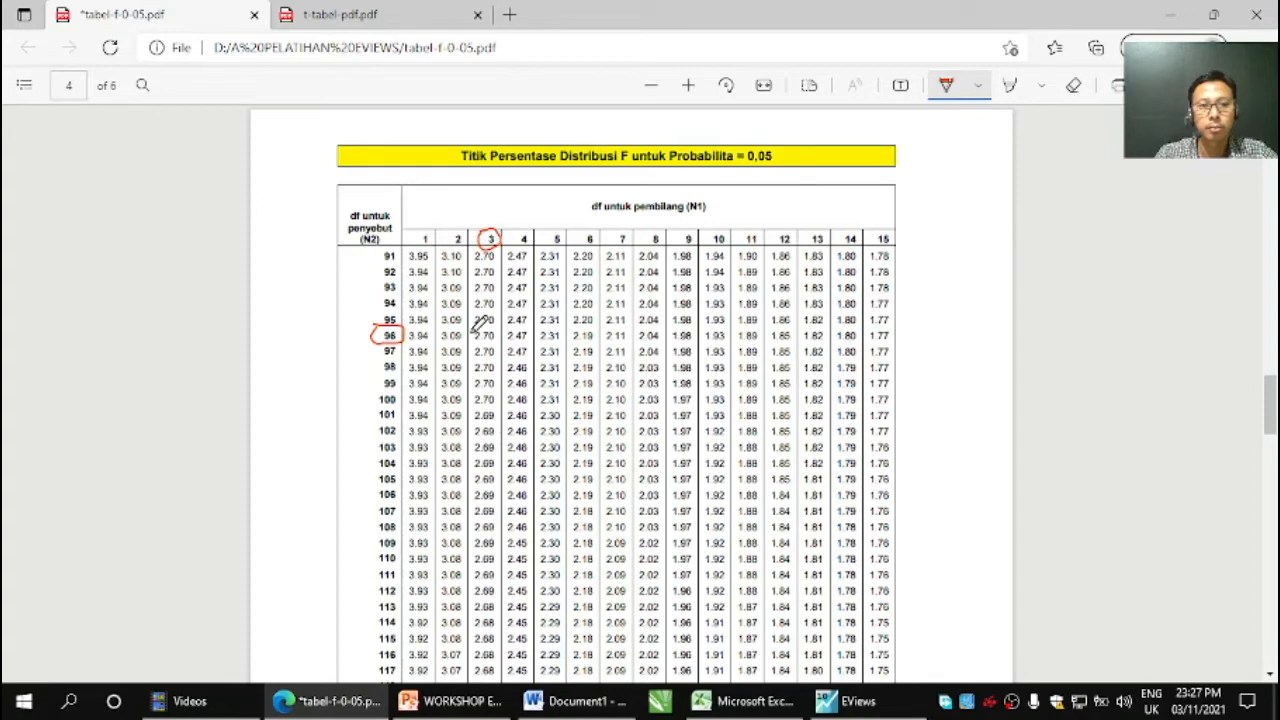
pyautogui.moveTo(471, 336)
pyautogui.mouseDown()
pyautogui.moveTo(499, 332)
pyautogui.moveTo(473, 343)
pyautogui.moveTo(474, 326)
pyautogui.mouseUp()
# Switch to the Word document and add the line "F tabel = 2,70" below the degrees-of-freedom calculation
pyautogui.click(572, 703)
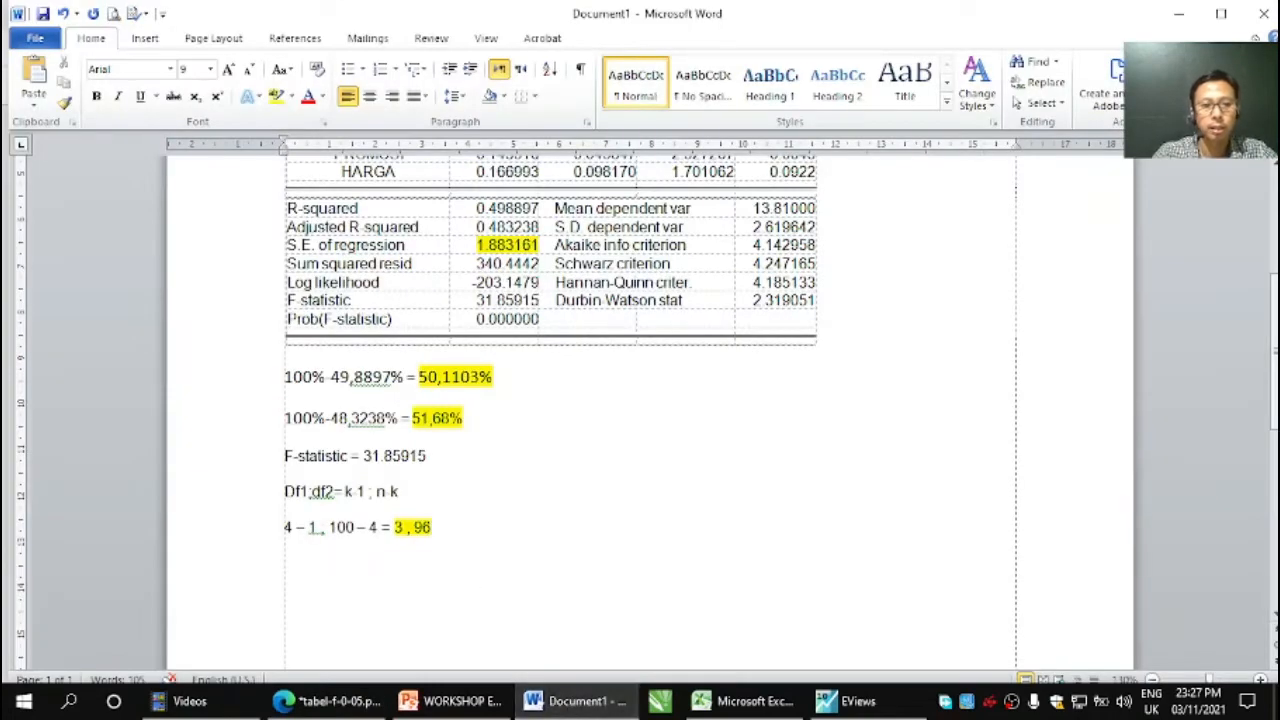
pyautogui.write('F')
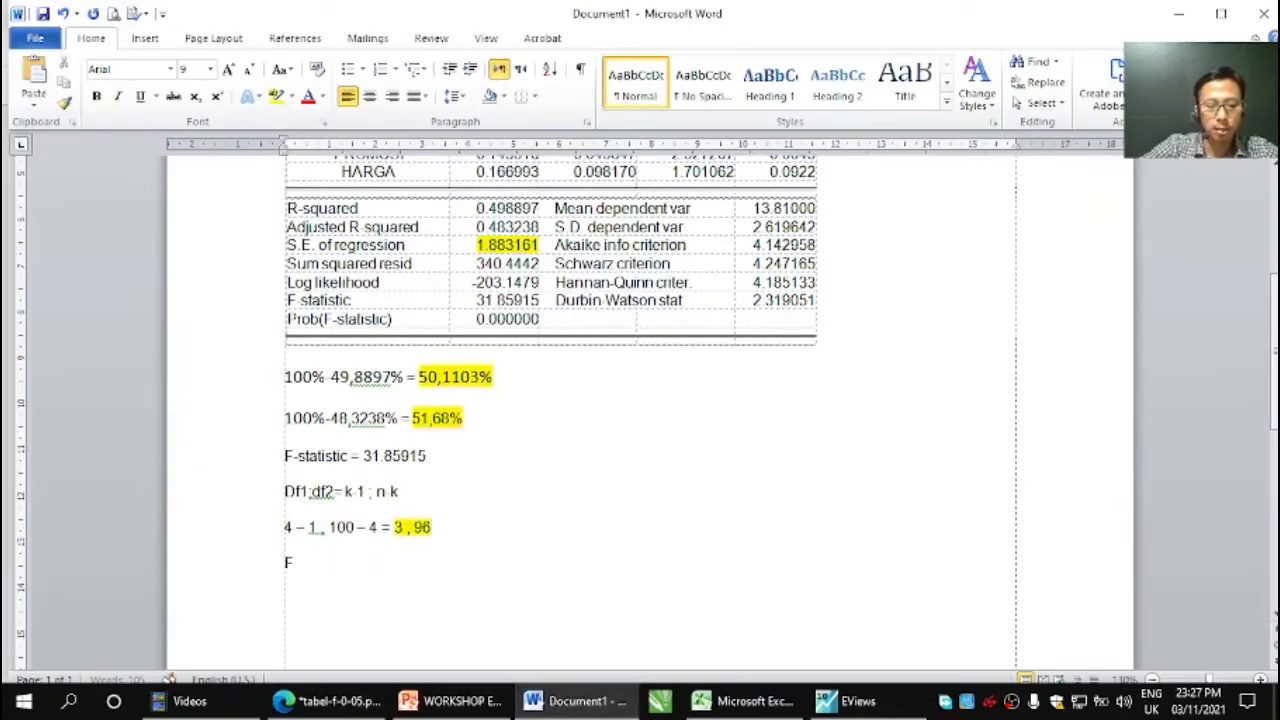
pyautogui.write(' tabel ')
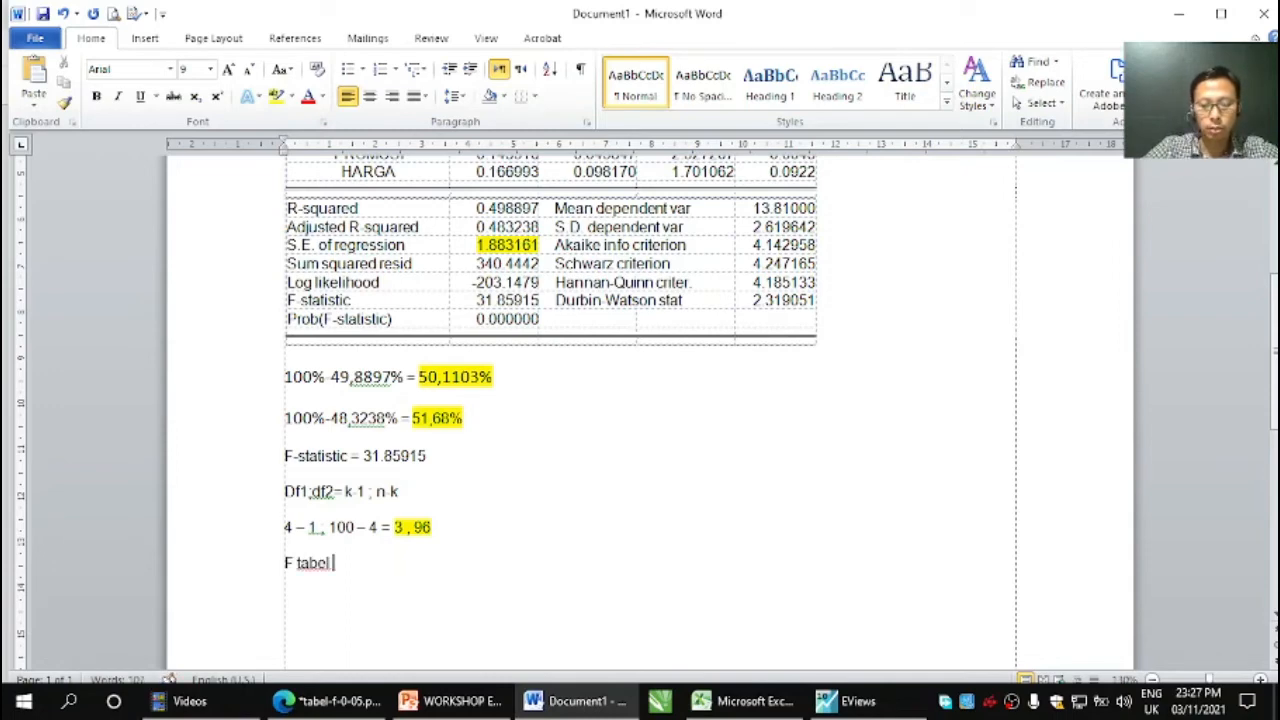
pyautogui.write('= 2')
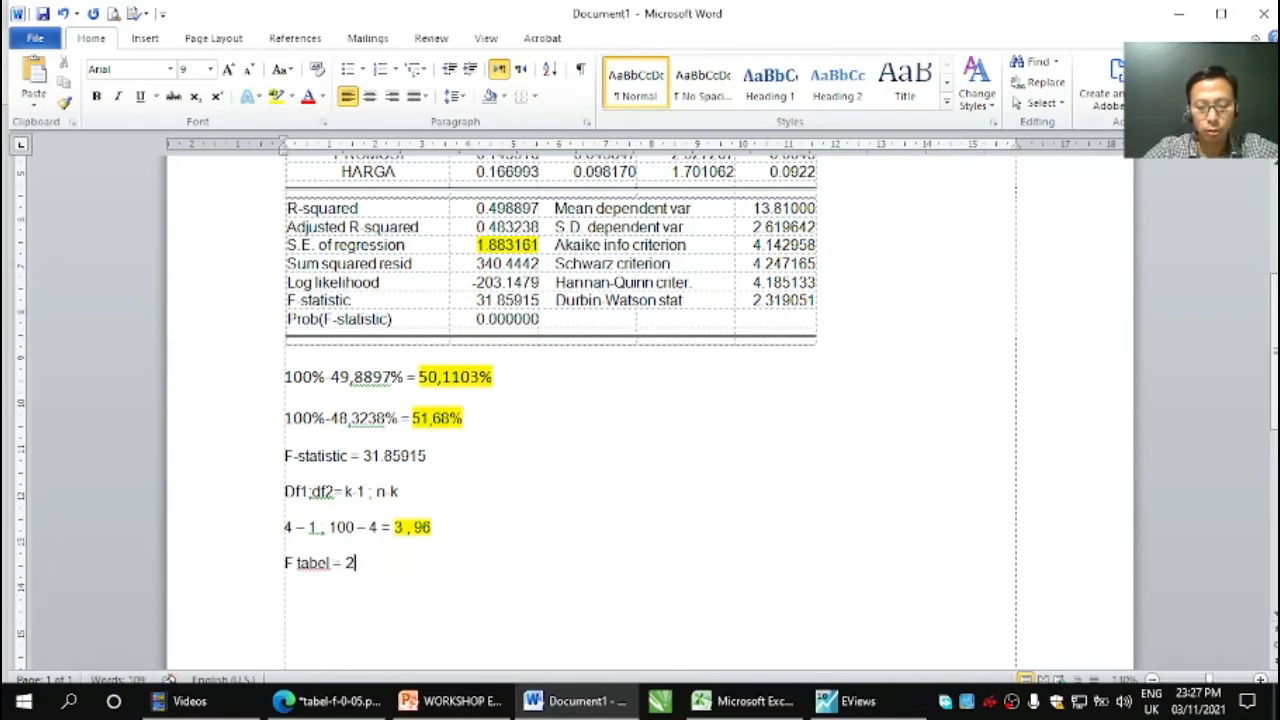
pyautogui.write(',70')
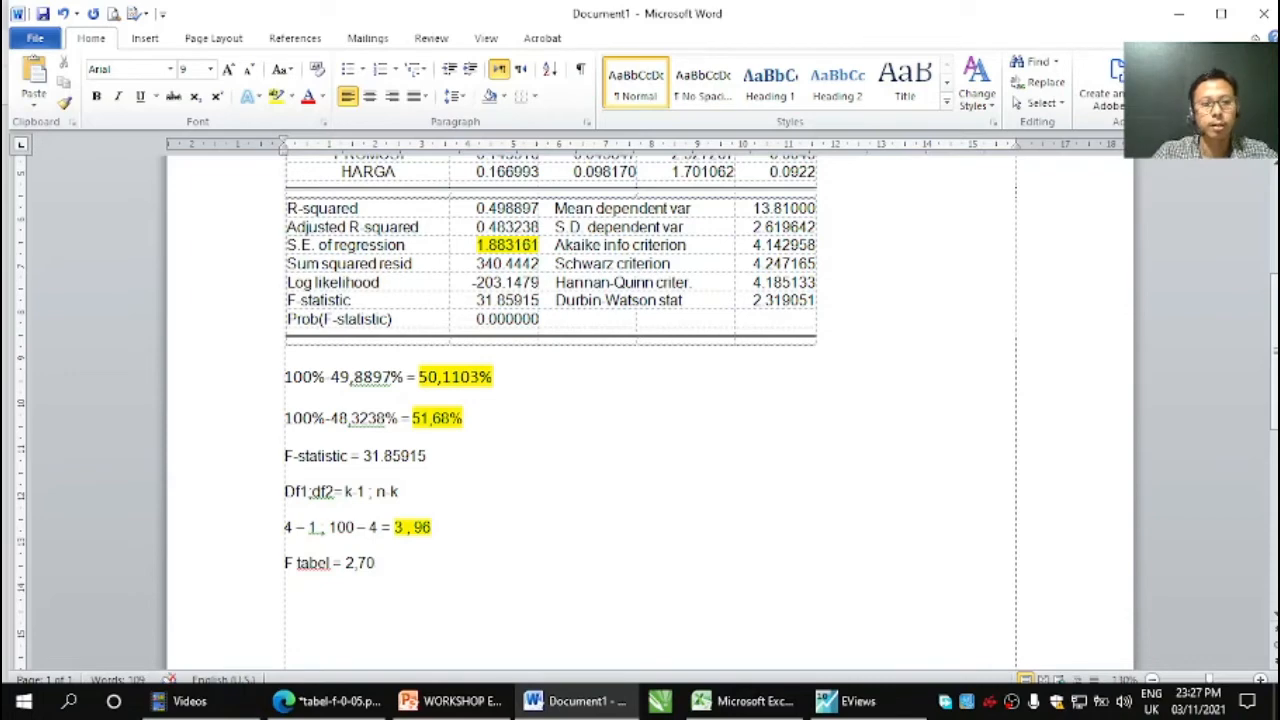
# Copy the F-statistic value 31.85915 onto a new line under the F tabel line and follow it with ">"
pyautogui.moveTo(366, 458); pyautogui.dragTo(437, 466)
pyautogui.hotkey('ctrl', 'c')
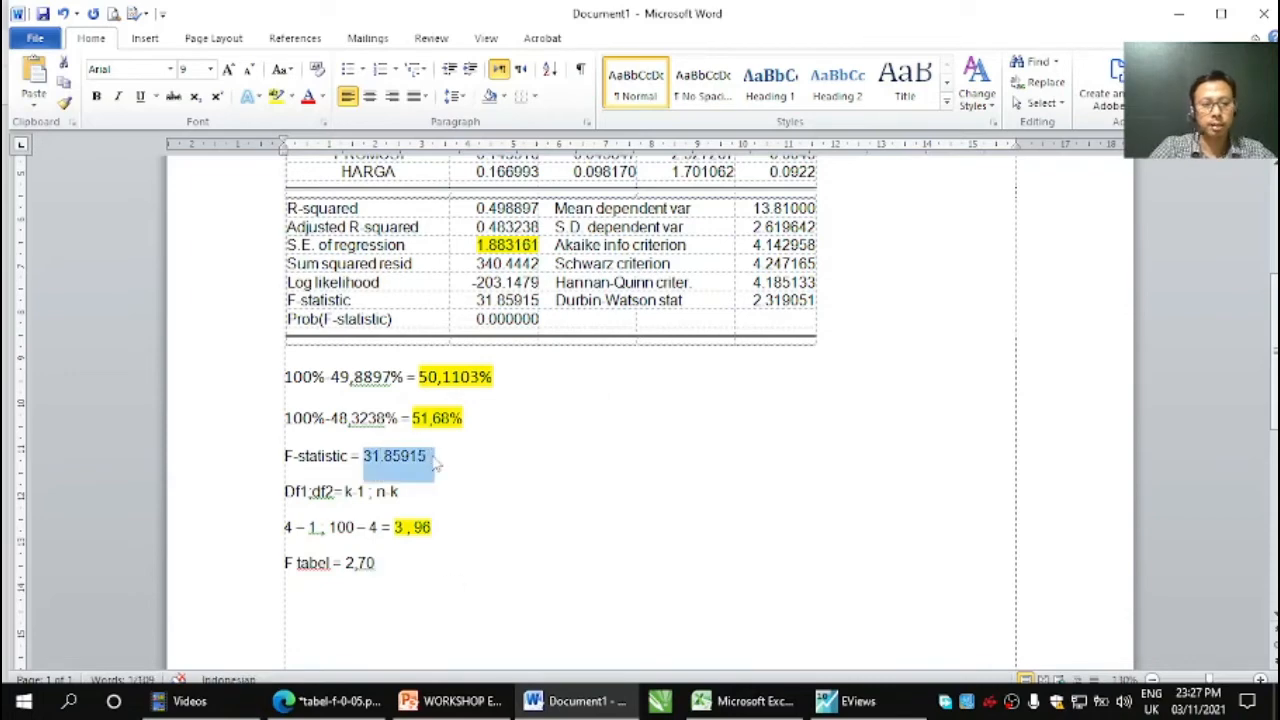
pyautogui.click(306, 615)
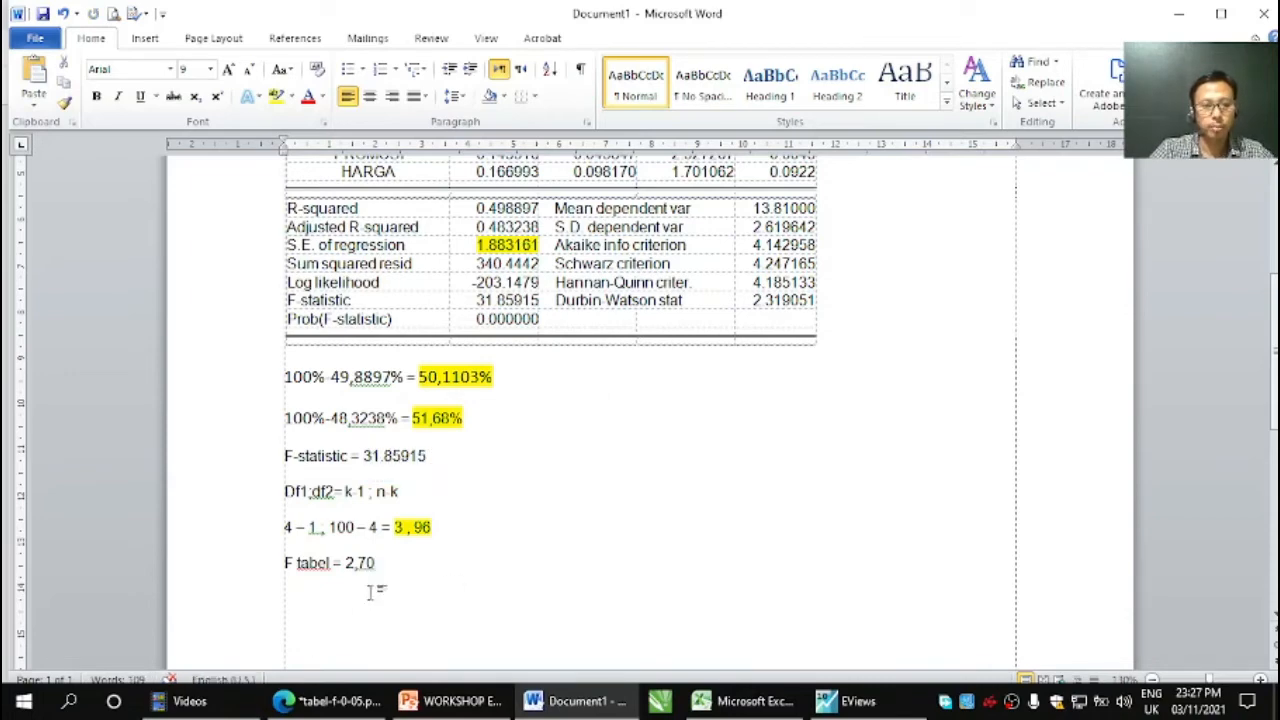
pyautogui.press('Return')
pyautogui.hotkey('ctrl', 'v')
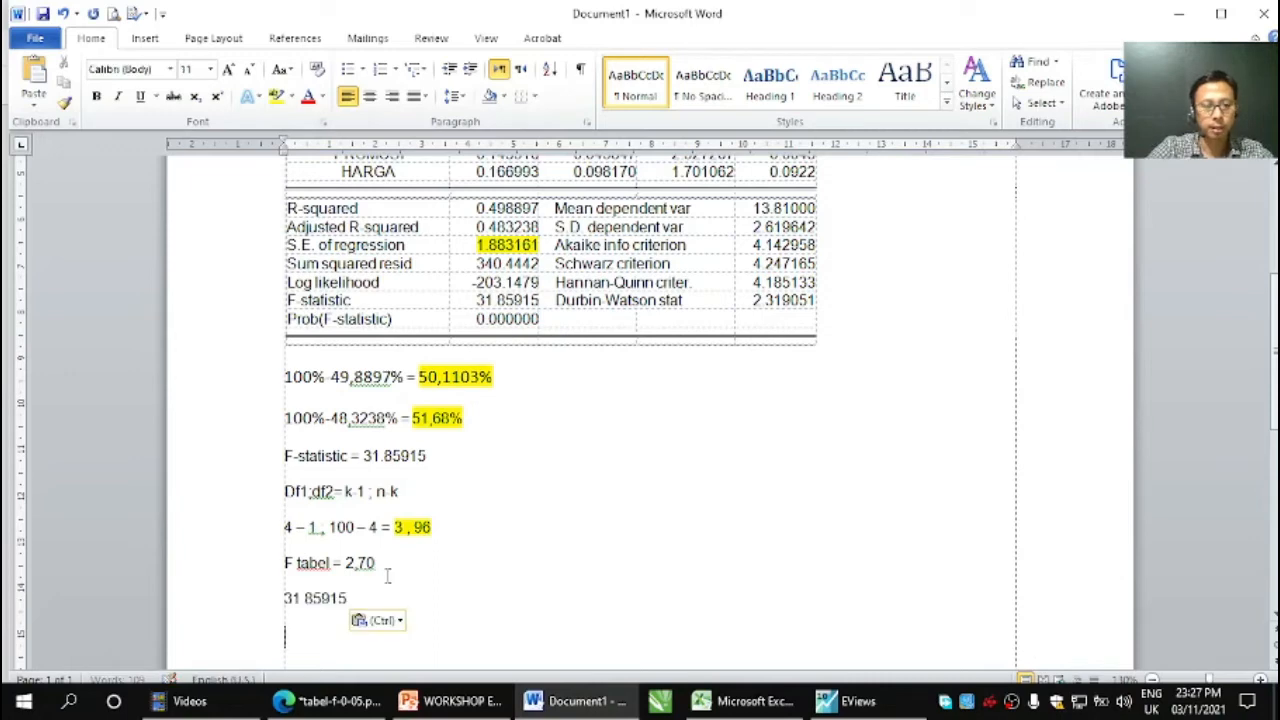
pyautogui.click(347, 598)
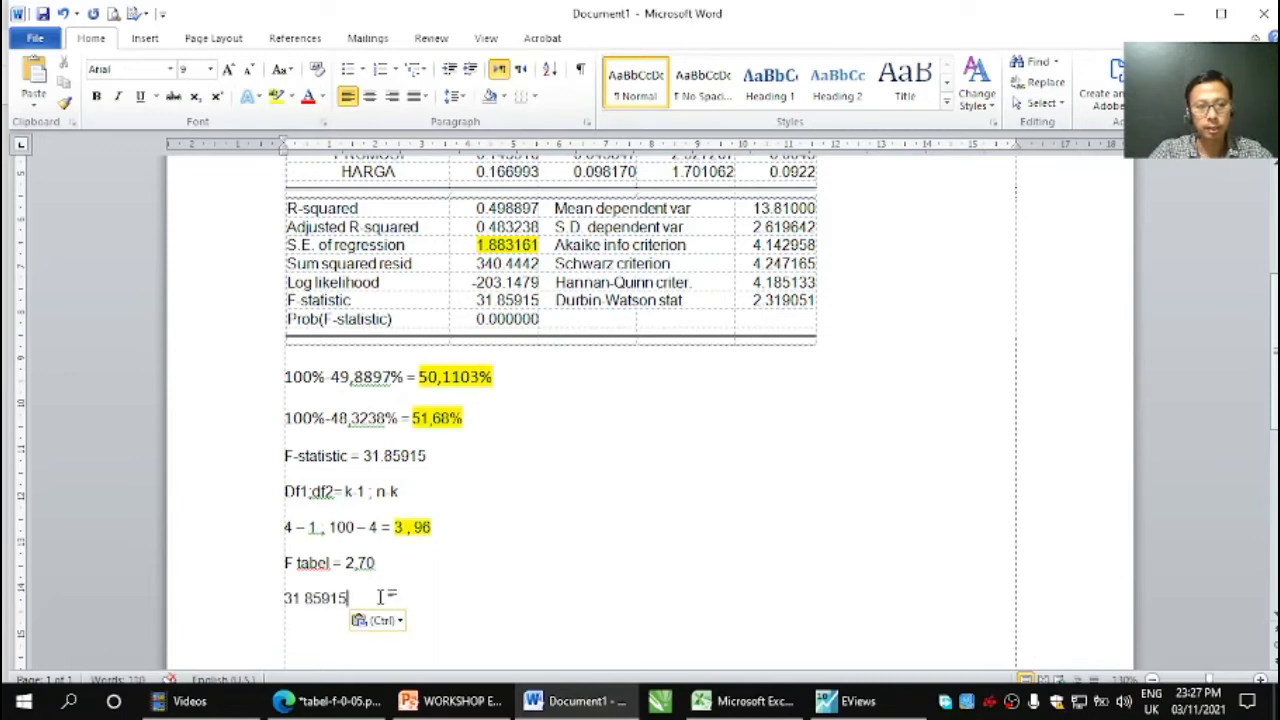
pyautogui.write('>')
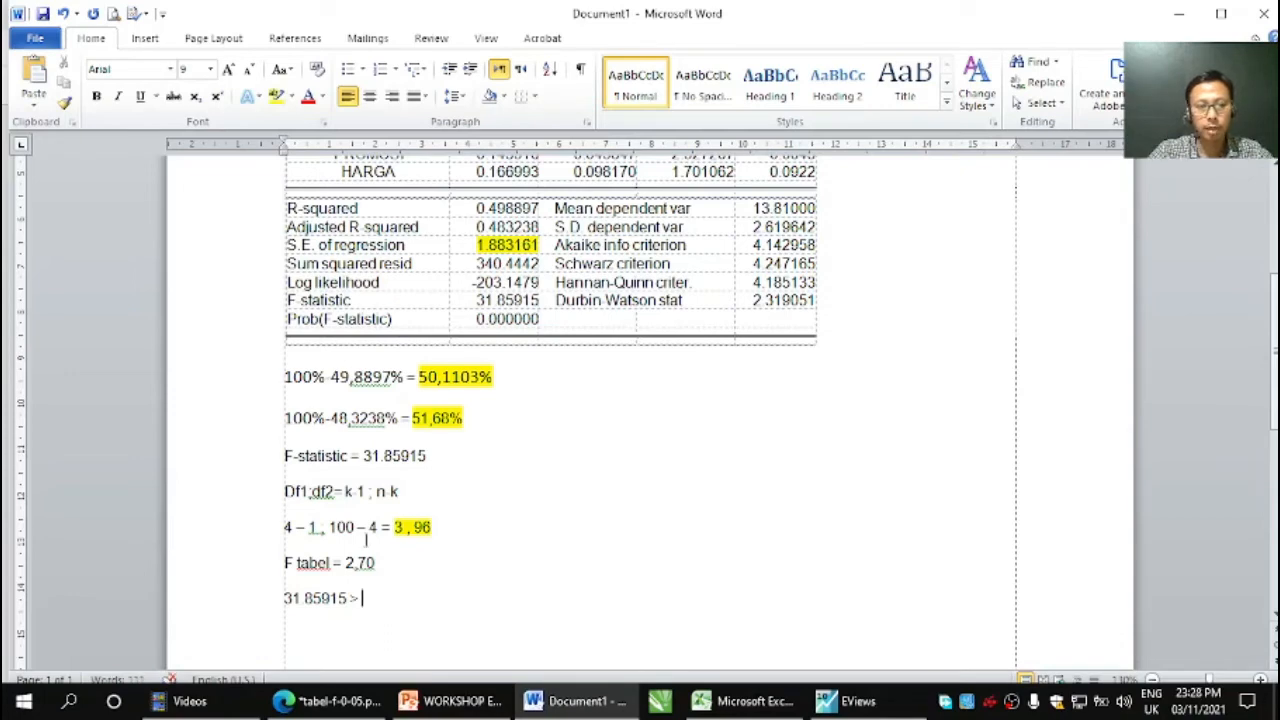
# Complete the comparison line after the greater-than sign with 2,70 copied from the F tabel line
pyautogui.moveTo(345, 563); pyautogui.dragTo(391, 570)
pyautogui.hotkey('ctrl', 'c')
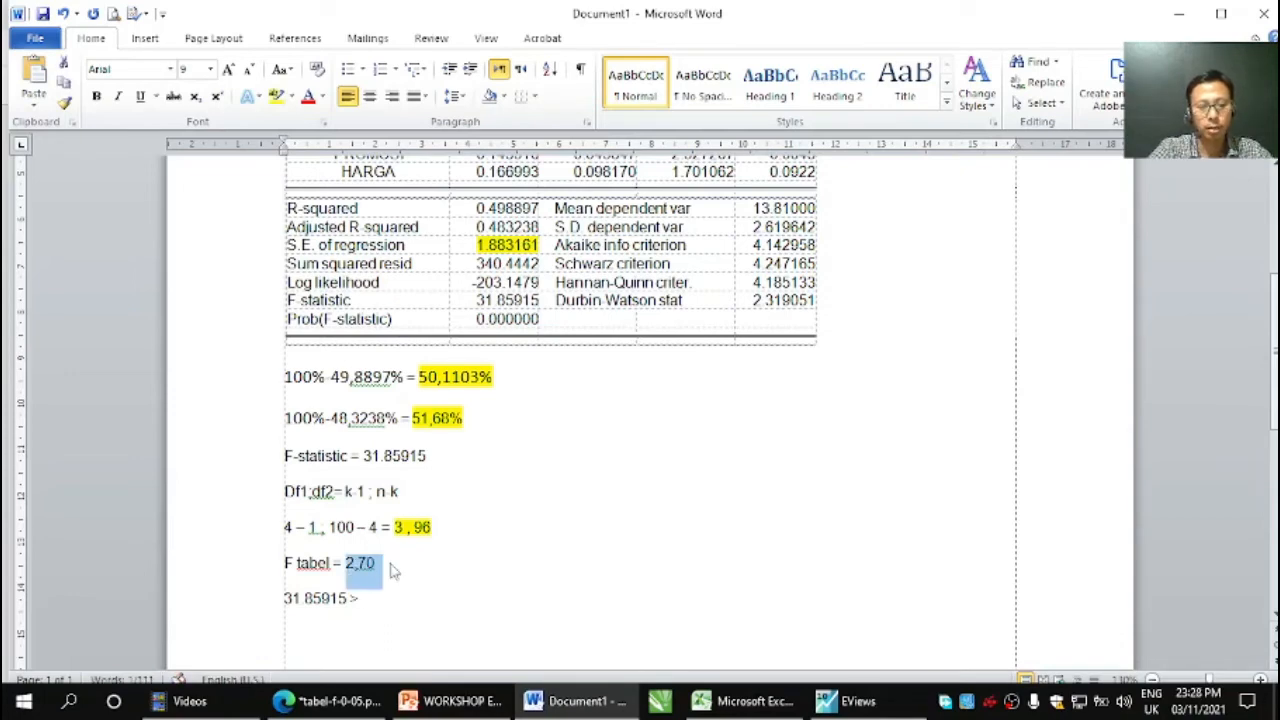
pyautogui.click(397, 598)
pyautogui.hotkey('ctrl', 'v')
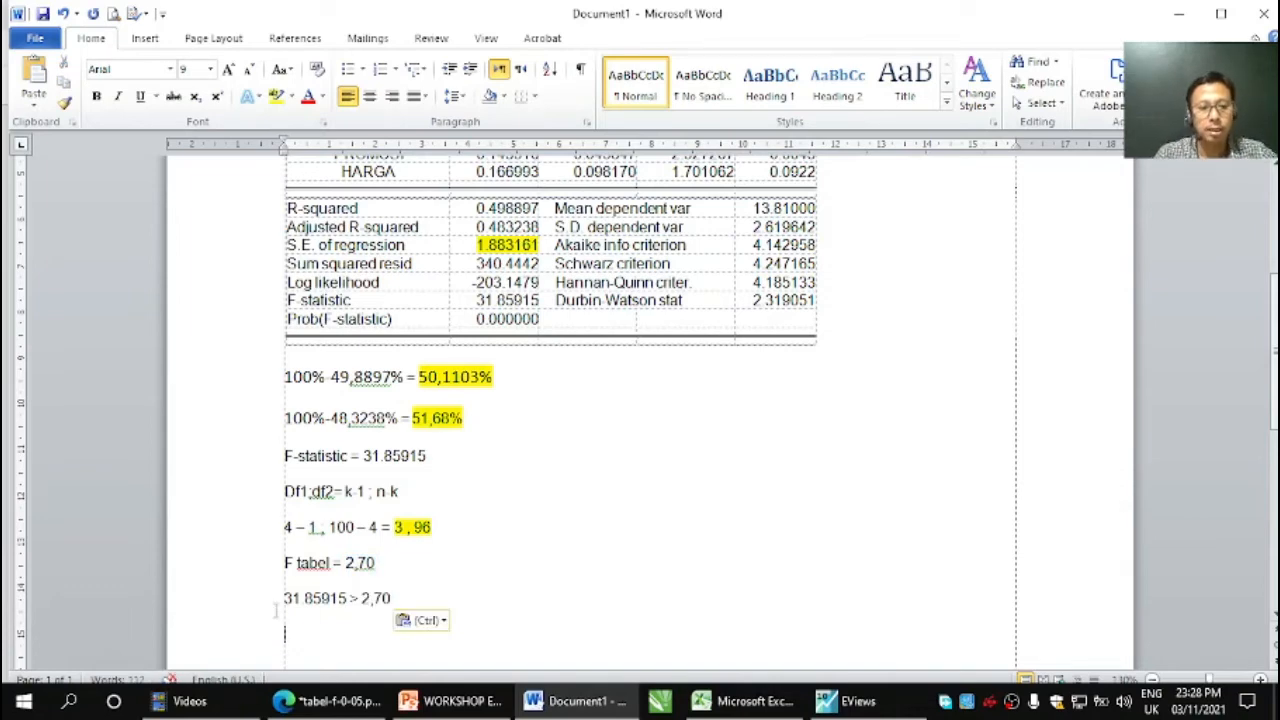
# Switch to PowerPoint to review the decision rules on the Ketentuan Uji F slide and return to the Word document
pyautogui.click(440, 701)
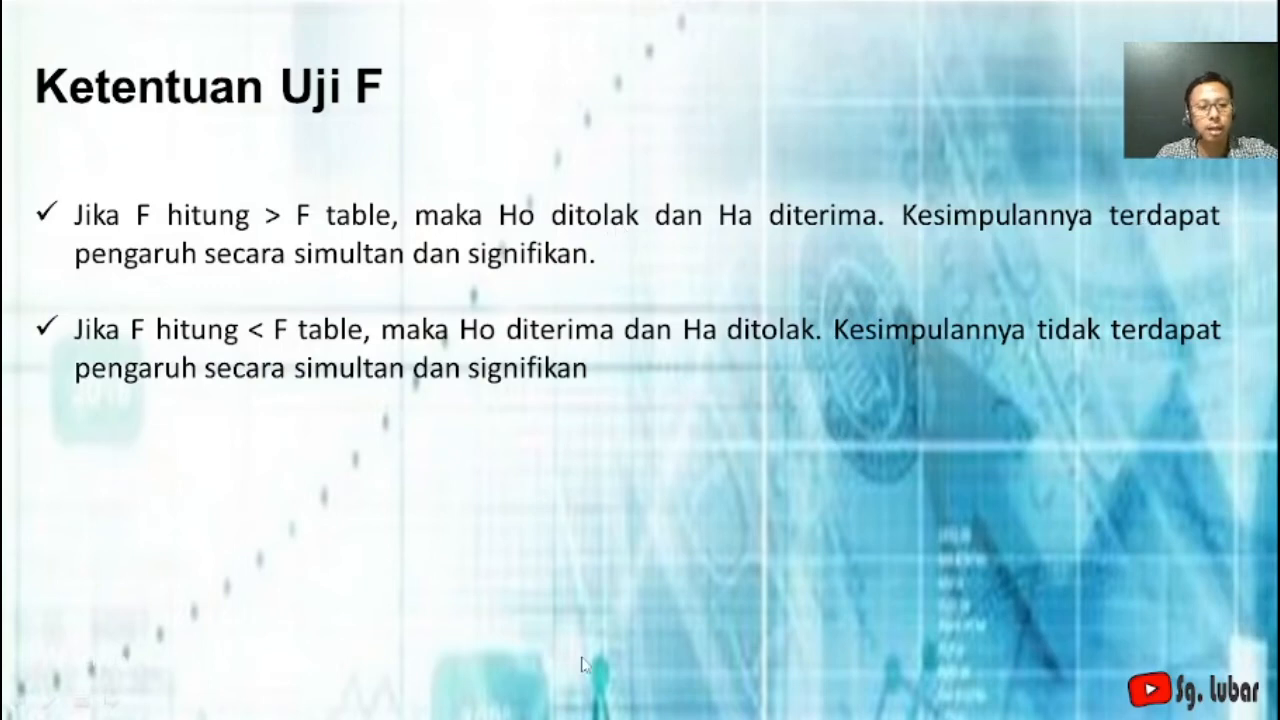
pyautogui.press('Escape')
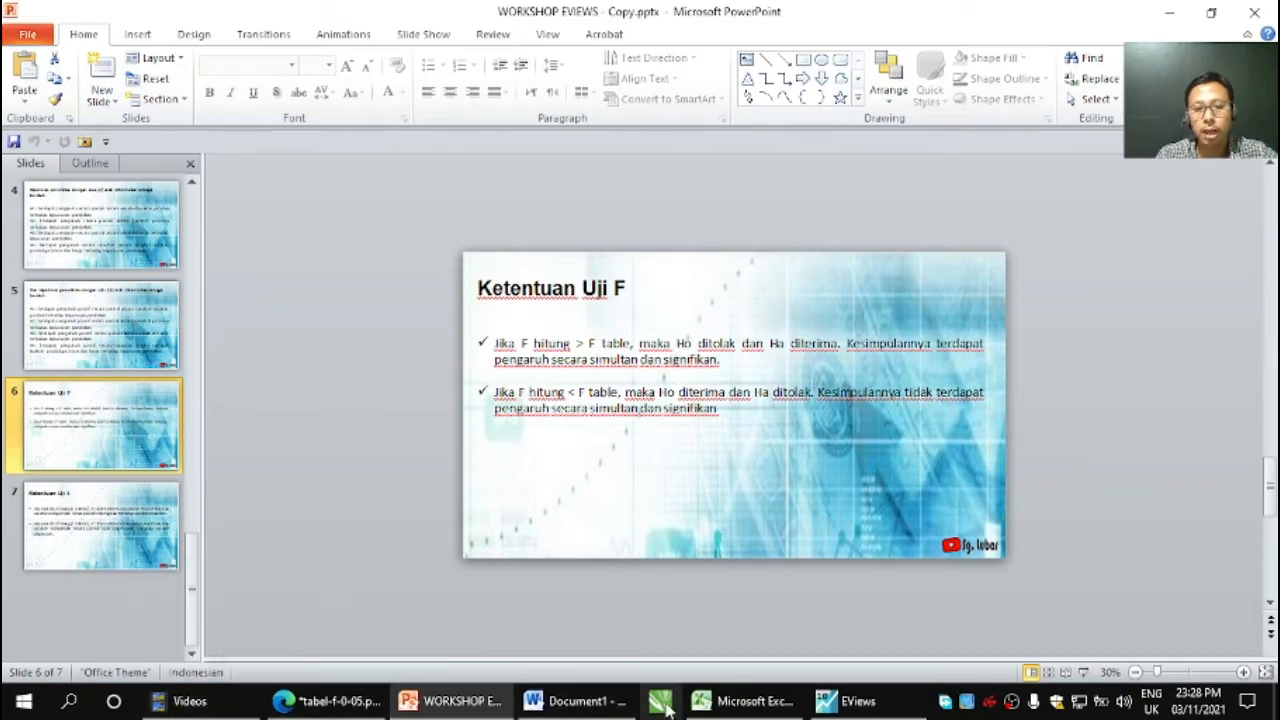
pyautogui.click(577, 701)
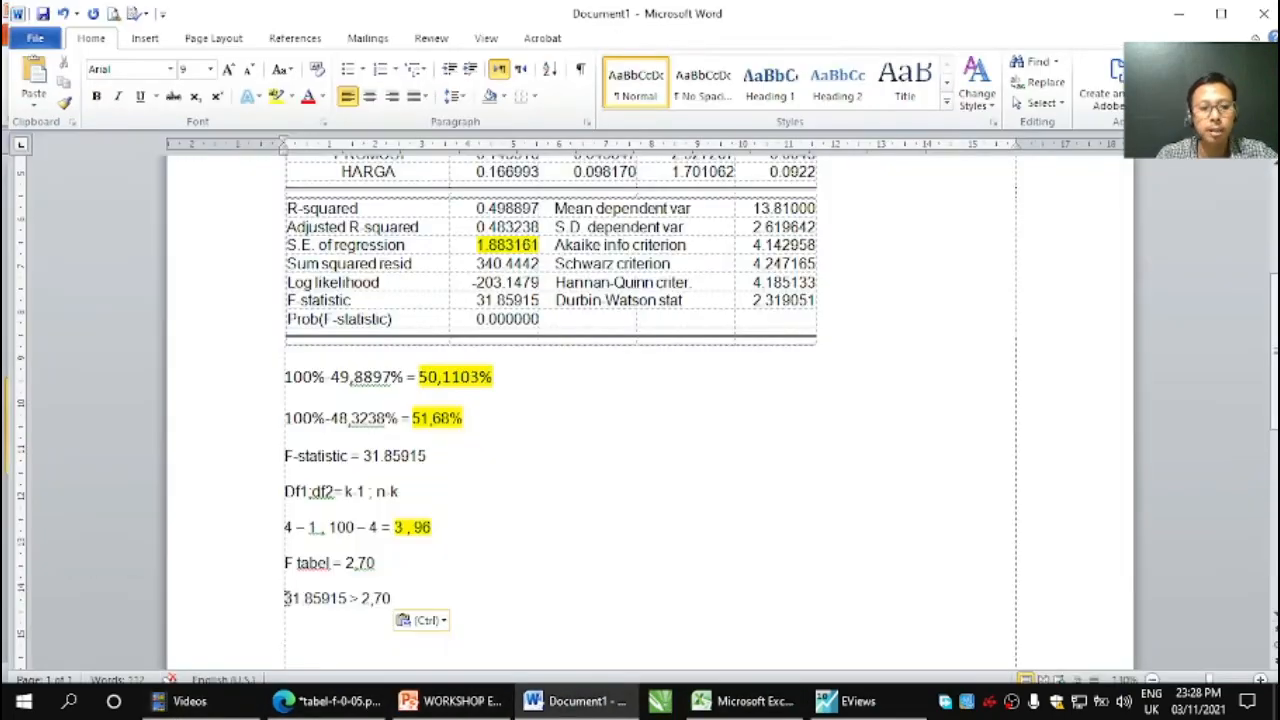
# Highlight the comparison line "31.85915 > 2,70" in yellow
pyautogui.moveTo(285, 598); pyautogui.dragTo(403, 592)
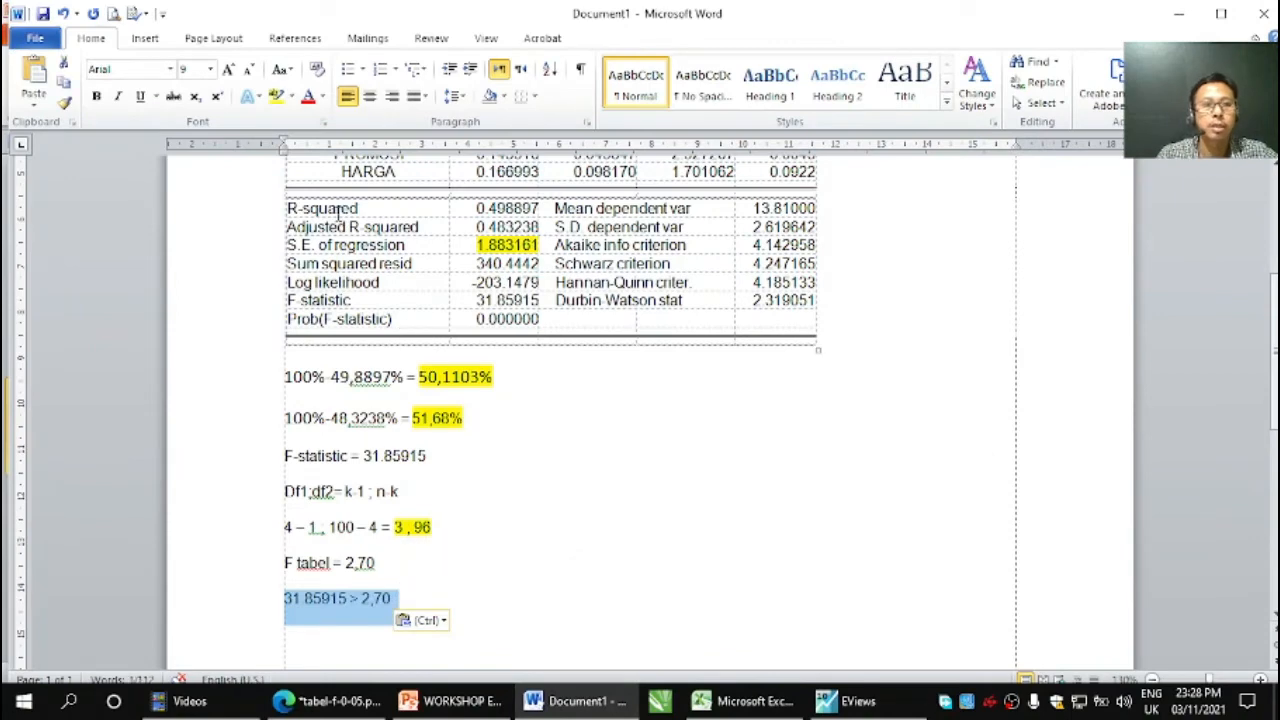
pyautogui.click(275, 99)
pyautogui.click(1013, 627)
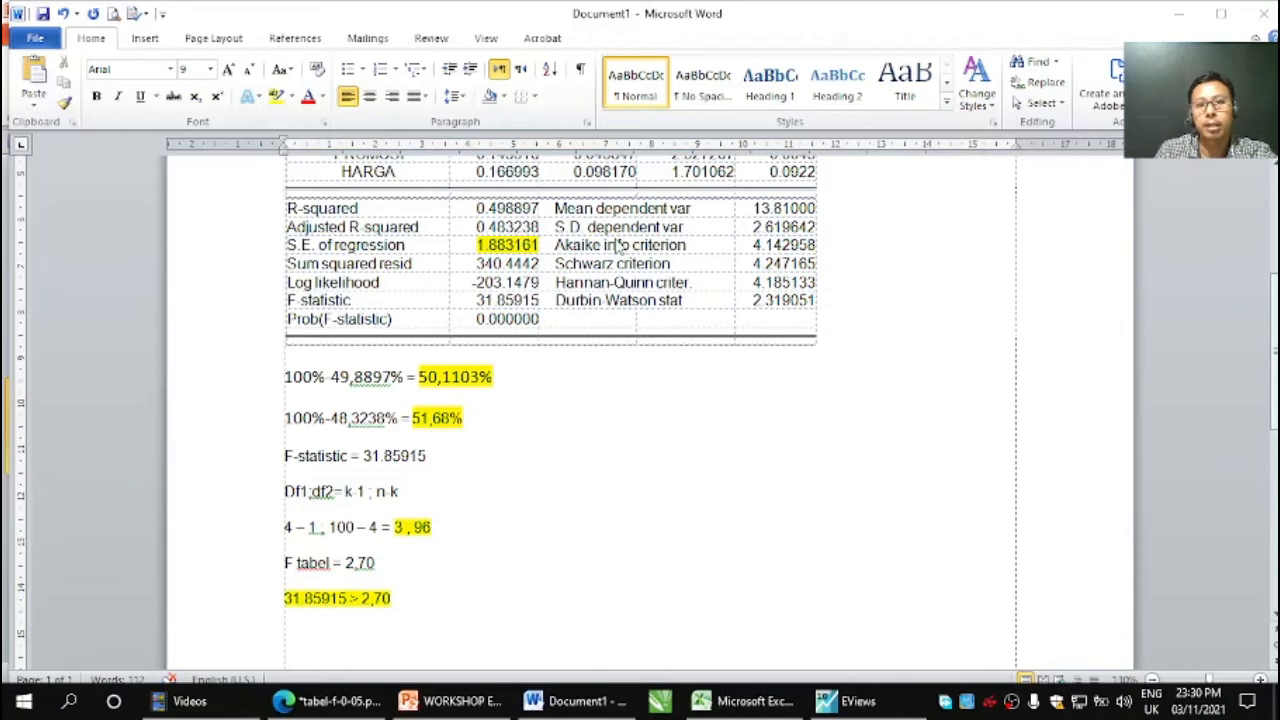
# Examine the mean dependent variable, Akaike, Schwarz, Hannan-Quinn and Durbin-Watson entries in the regression output table
pyautogui.moveTo(556, 208); pyautogui.dragTo(690, 210)
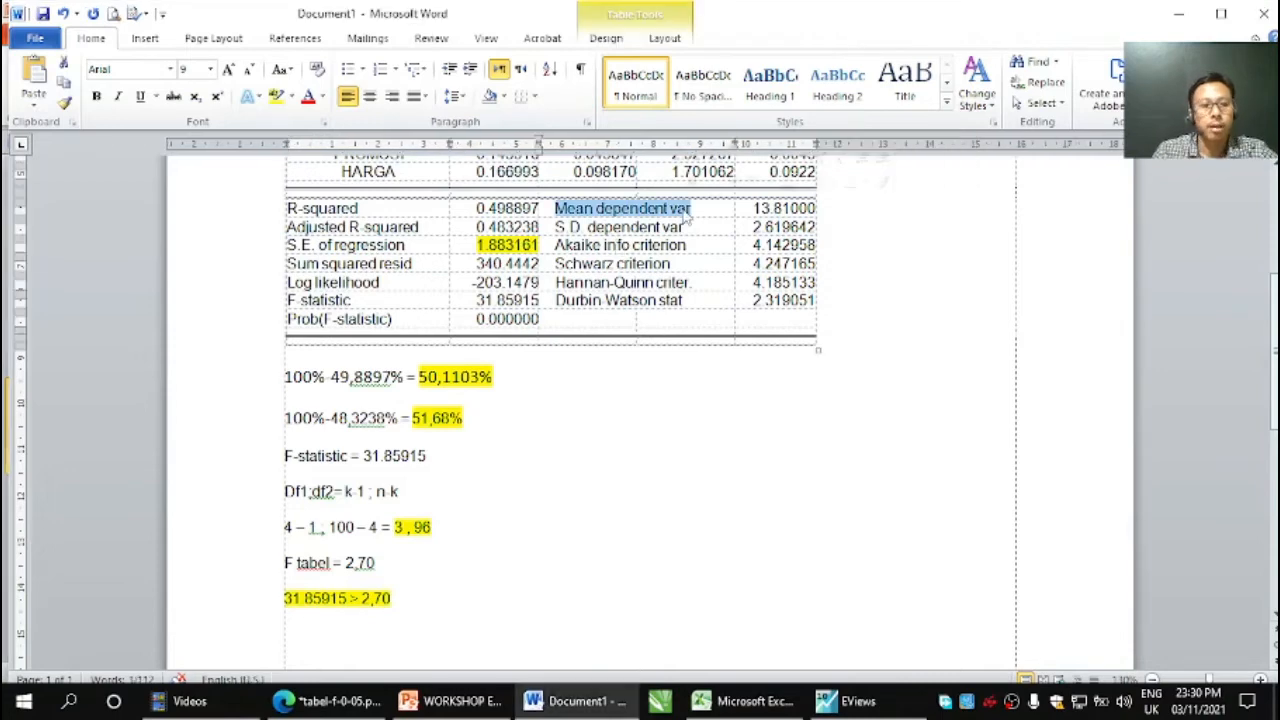
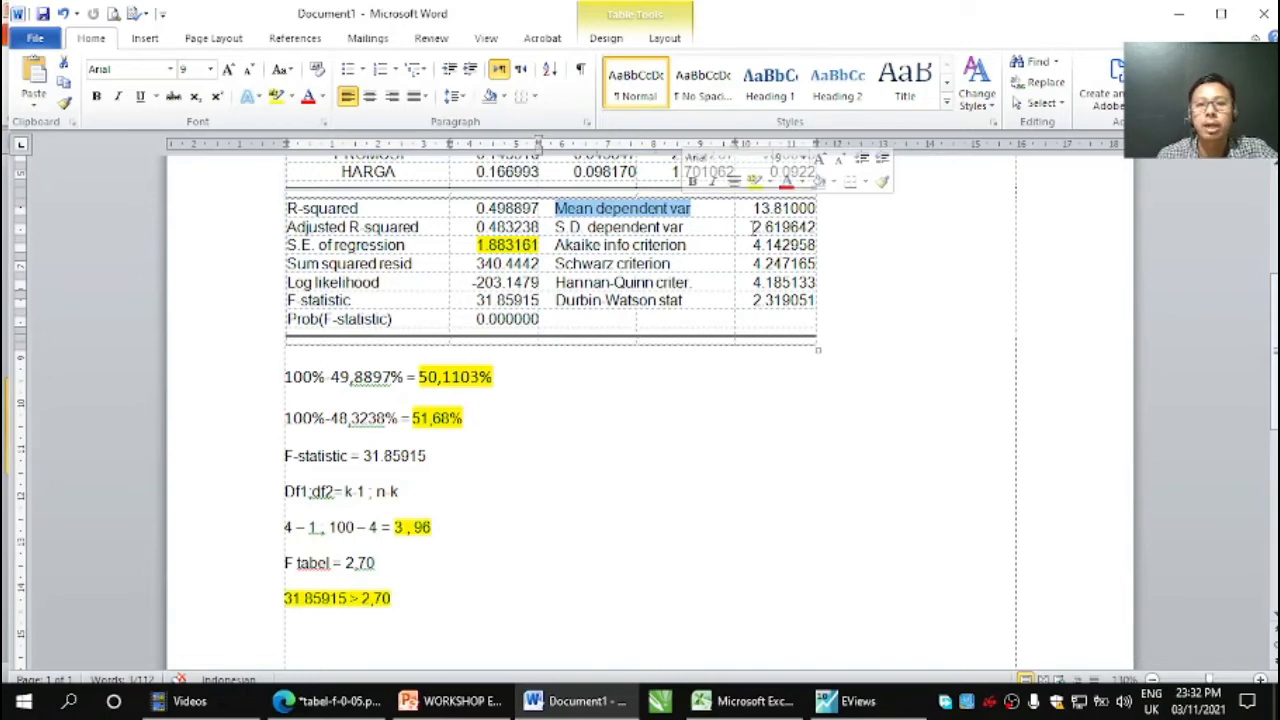
pyautogui.click(781, 245)
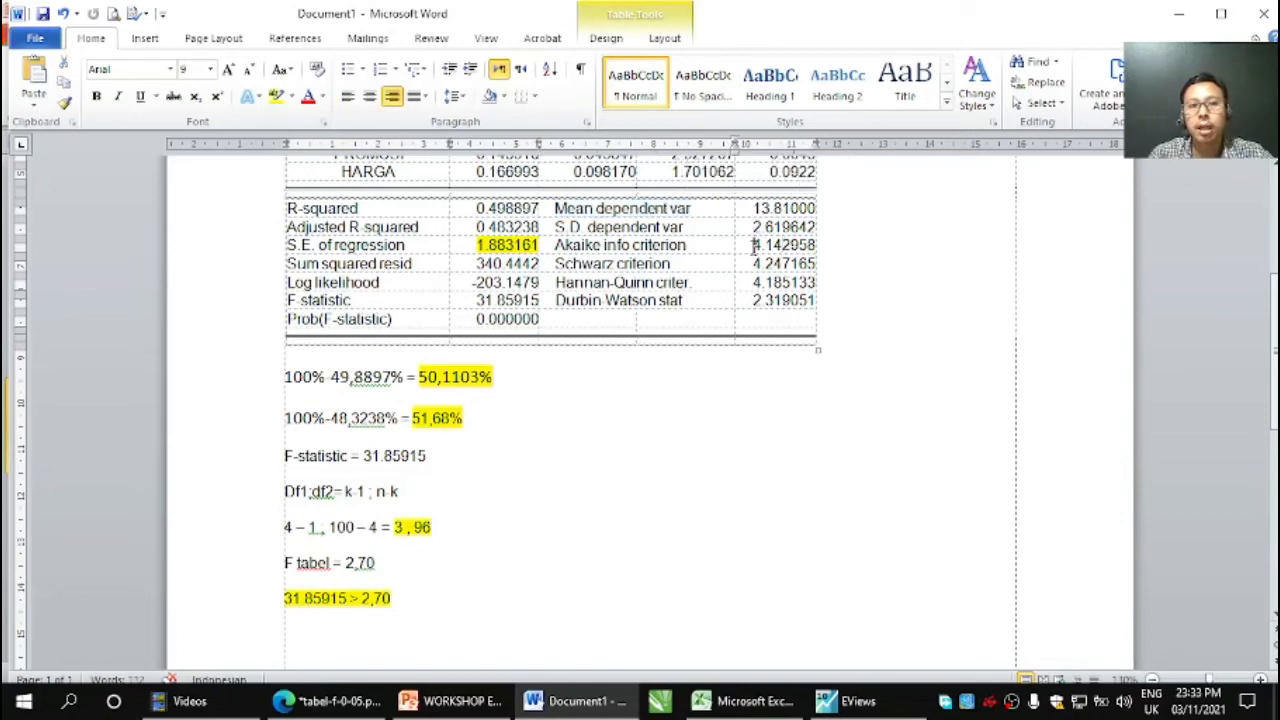
pyautogui.moveTo(755, 245); pyautogui.dragTo(815, 247)
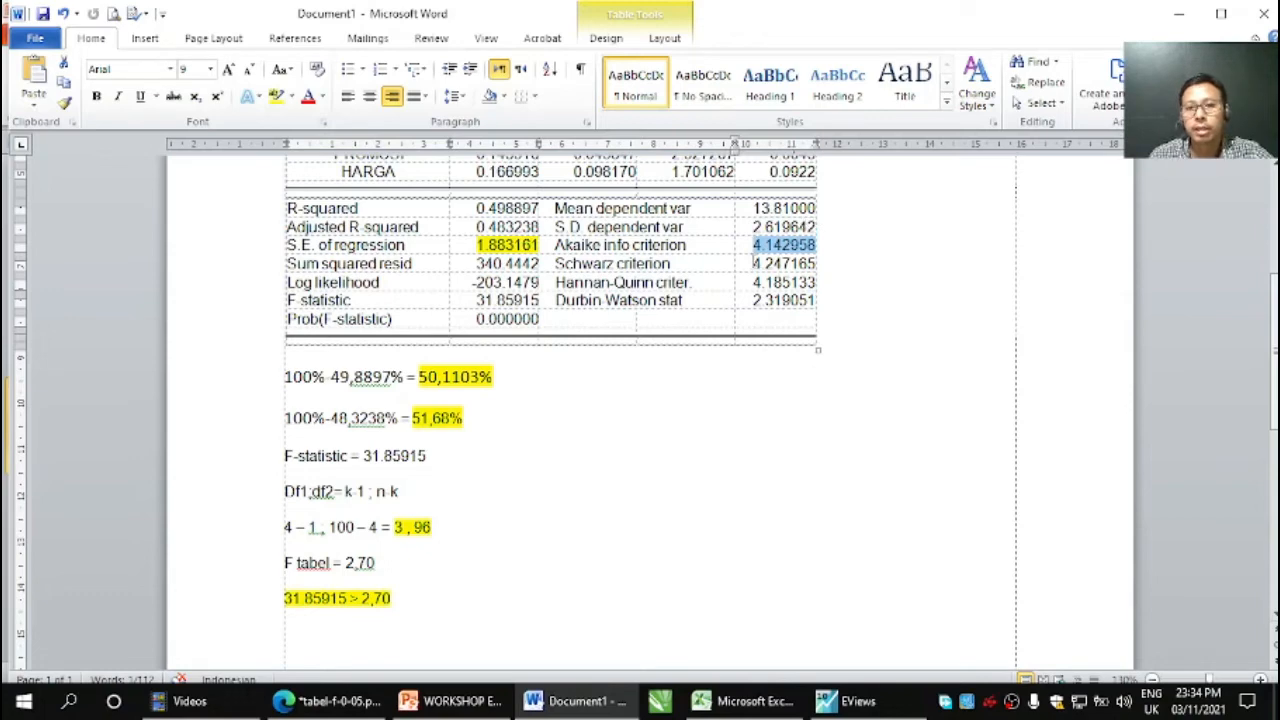
pyautogui.click(755, 263)
pyautogui.moveTo(755, 263); pyautogui.dragTo(812, 264)
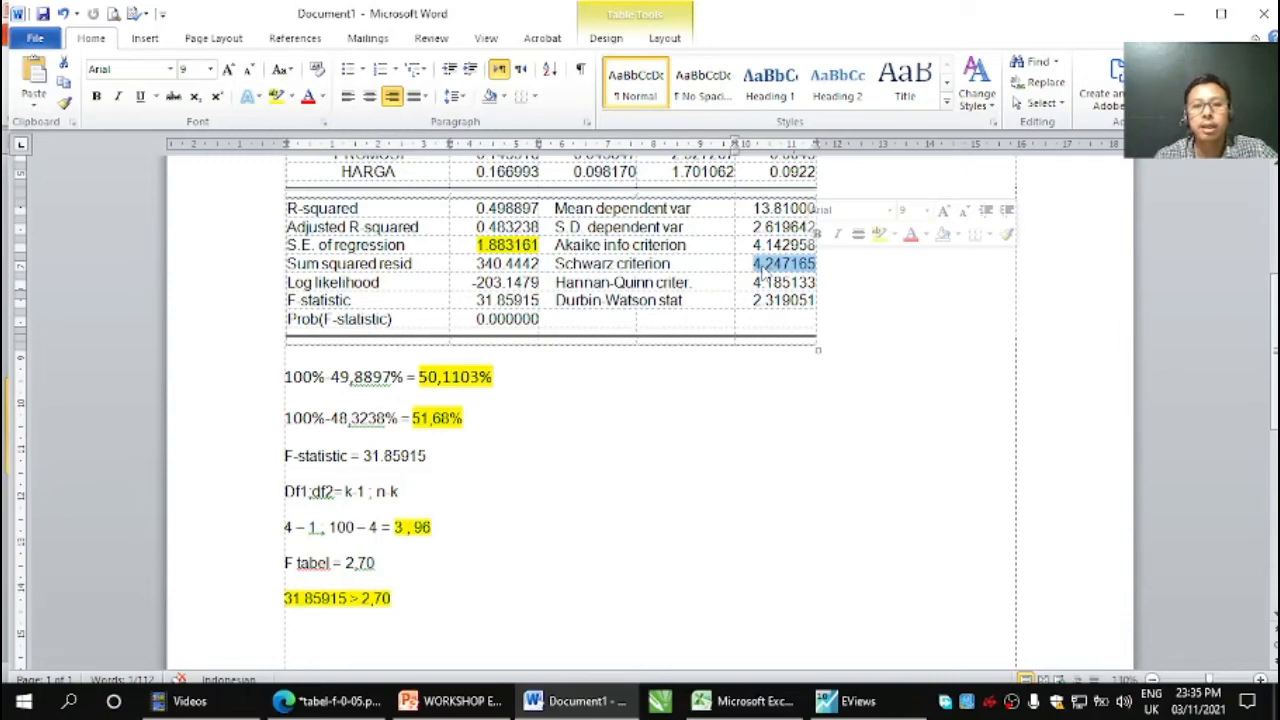
pyautogui.moveTo(752, 283); pyautogui.dragTo(783, 283)
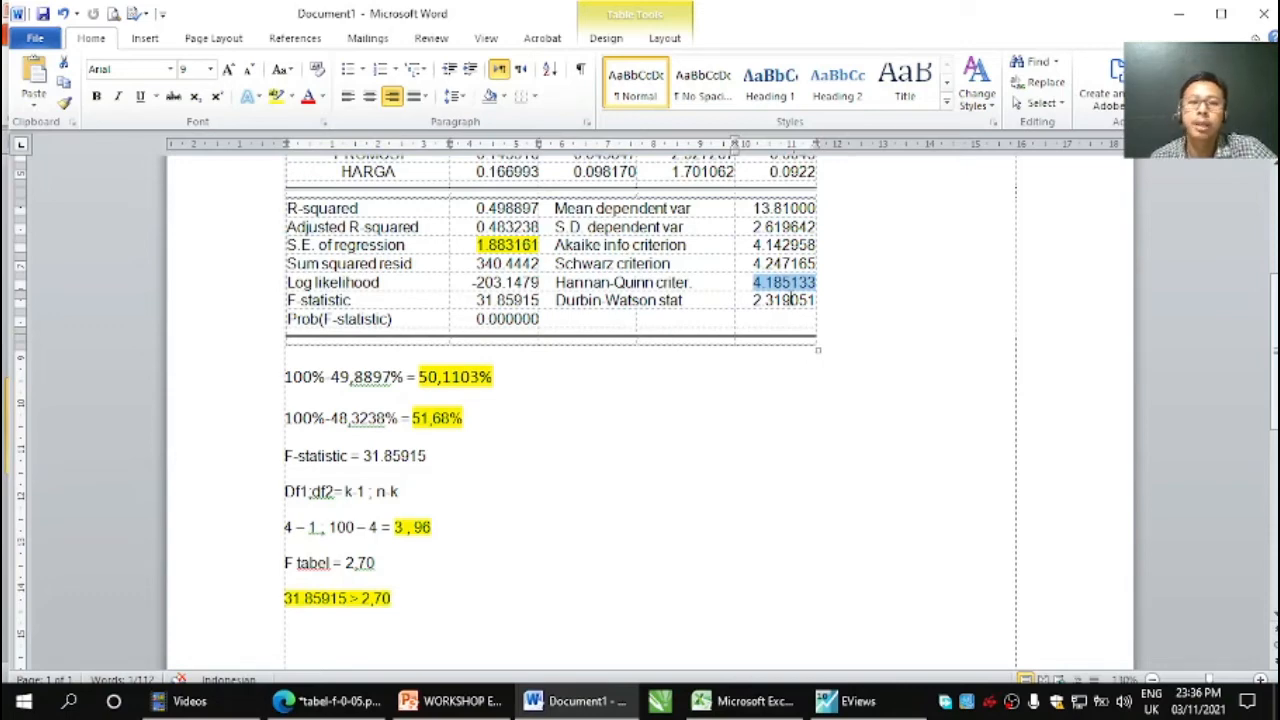
pyautogui.click(697, 305)
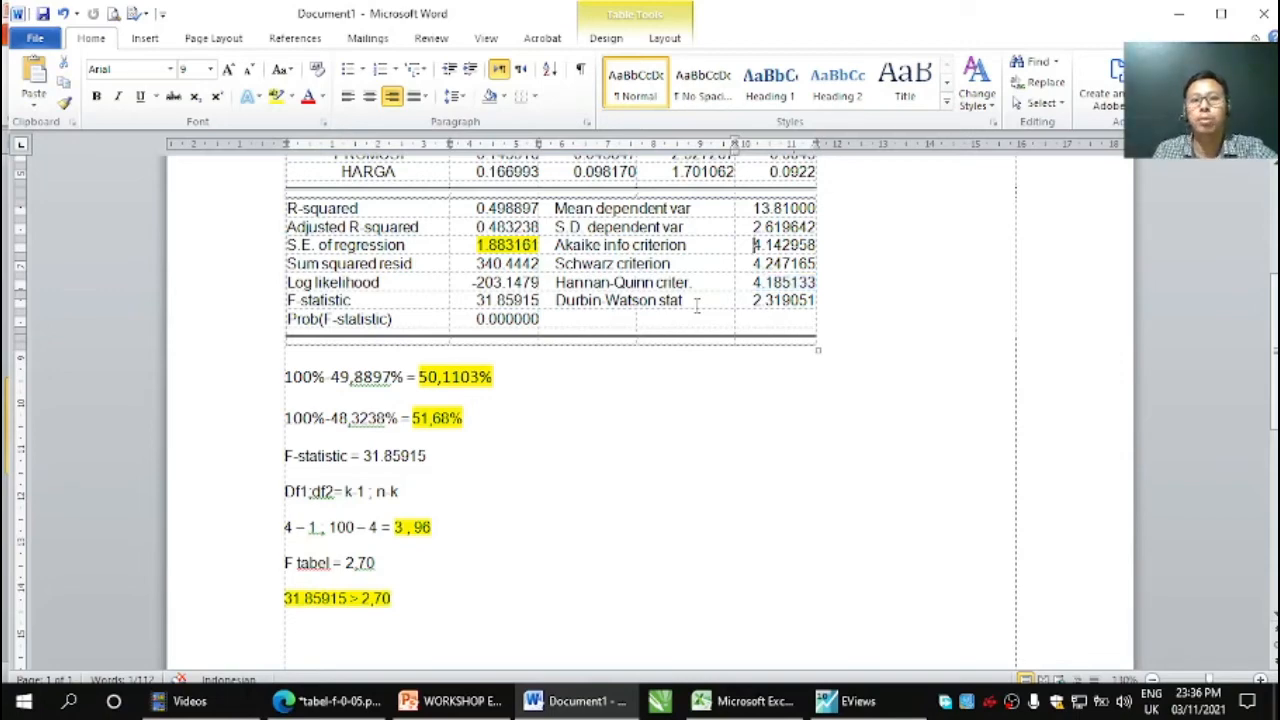
# Examine the Coefficient values of C, KUALITAS_PRODUK, PROMOSI and HARGA one by one in the regression table
pyautogui.scroll(1, 697, 305)
pyautogui.scroll(1, 697, 305)
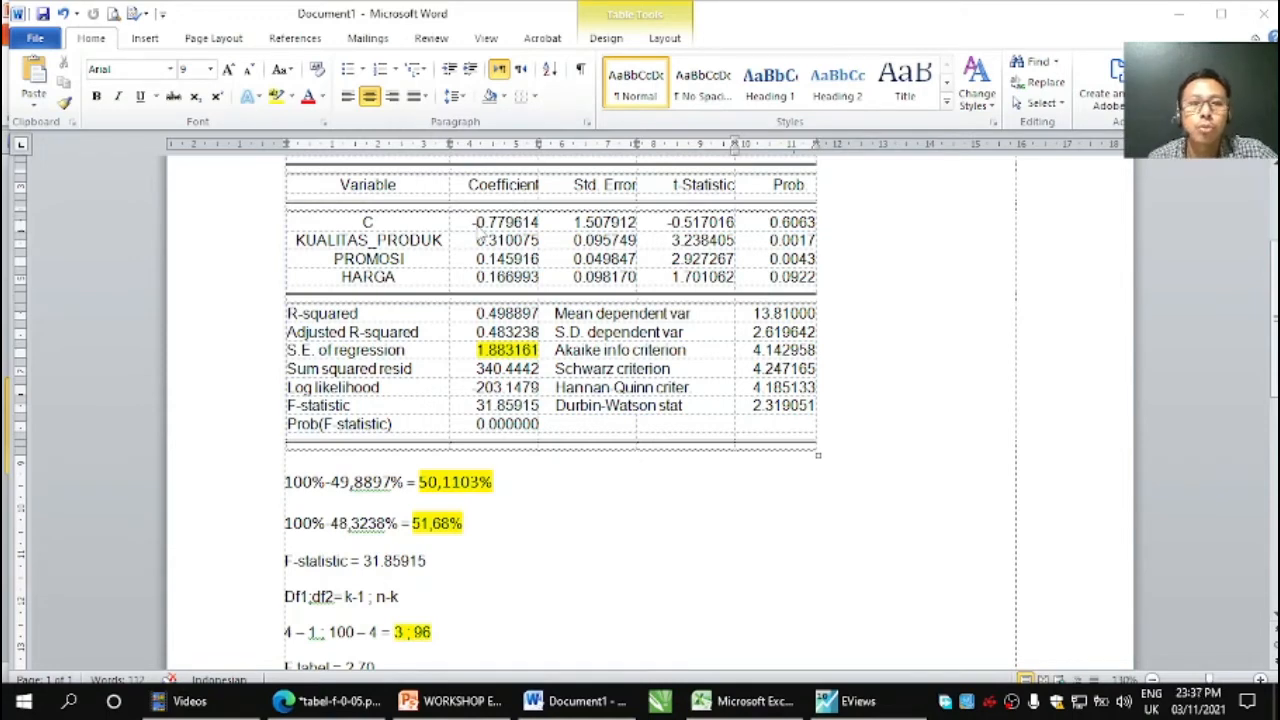
pyautogui.moveTo(478, 232); pyautogui.dragTo(534, 223)
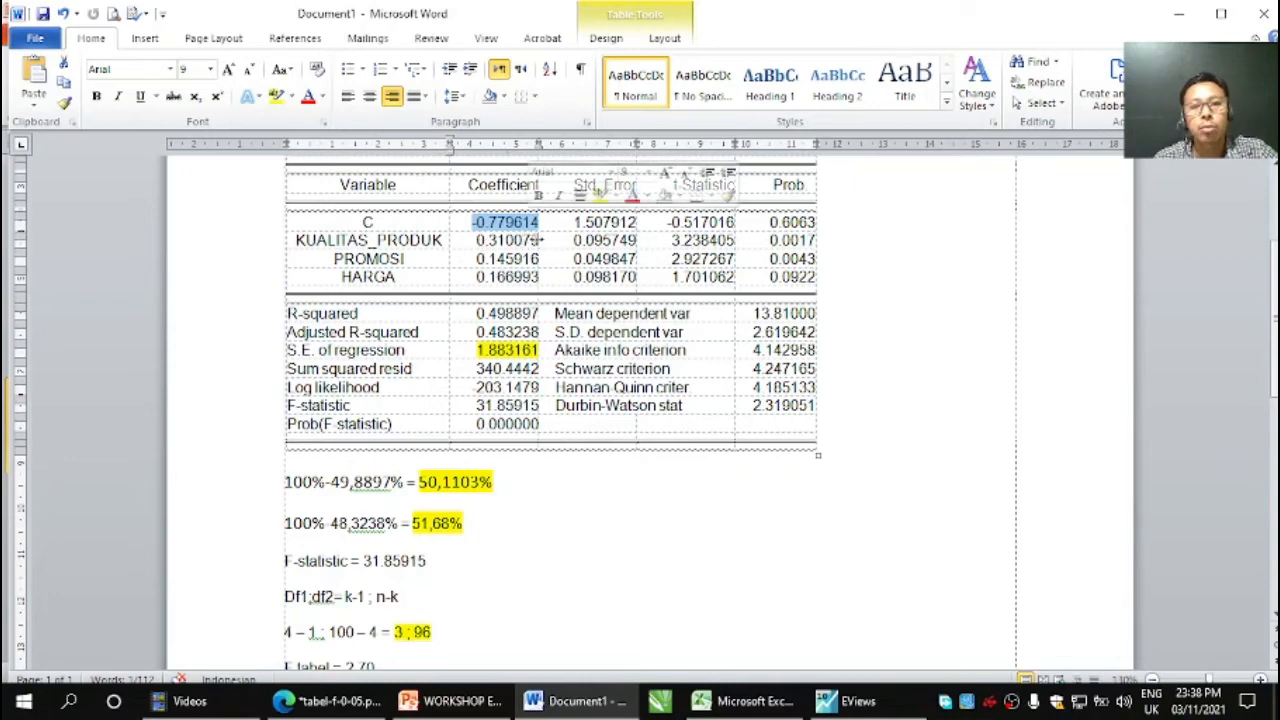
pyautogui.moveTo(540, 241); pyautogui.dragTo(465, 243)
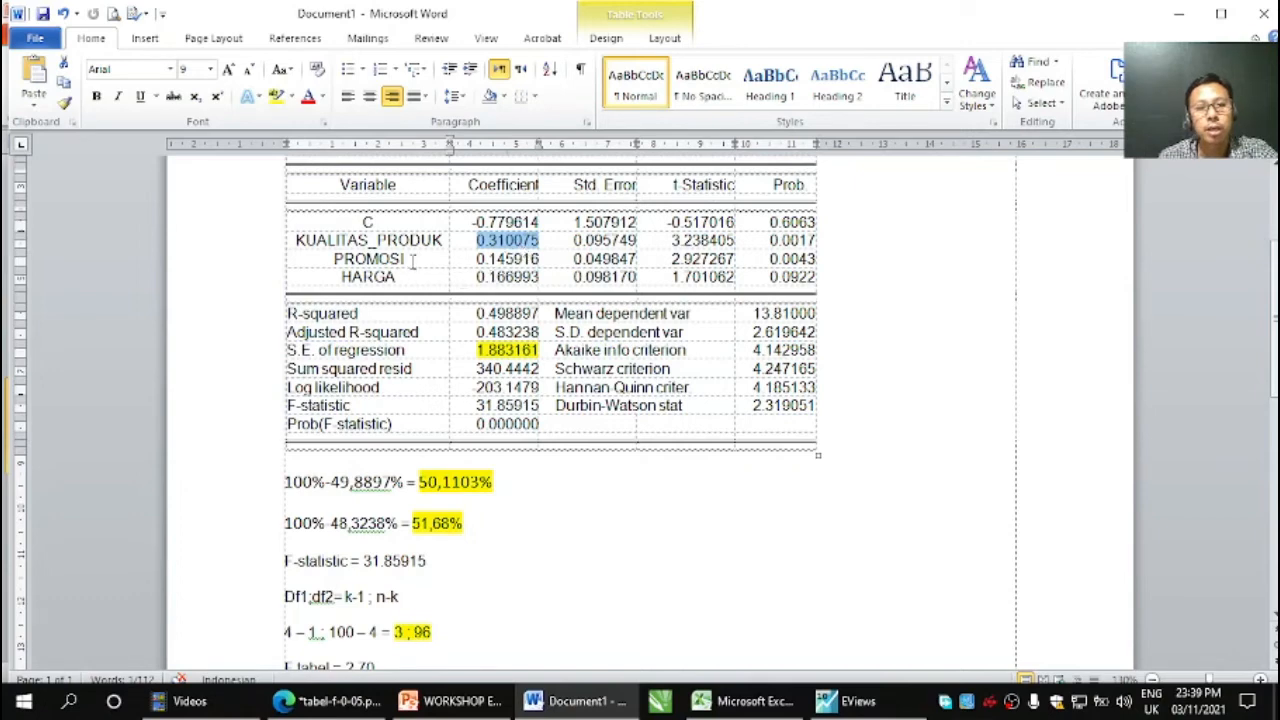
pyautogui.doubleClick(481, 258)
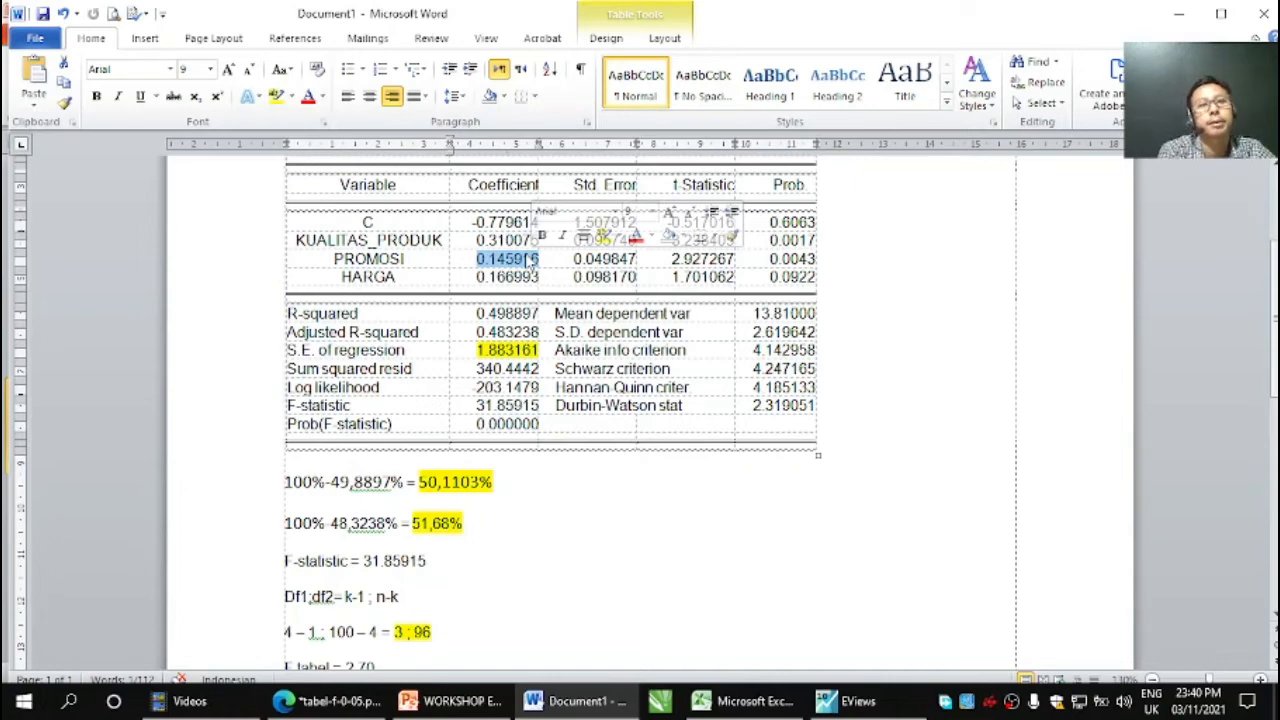
pyautogui.moveTo(475, 277); pyautogui.dragTo(528, 277)
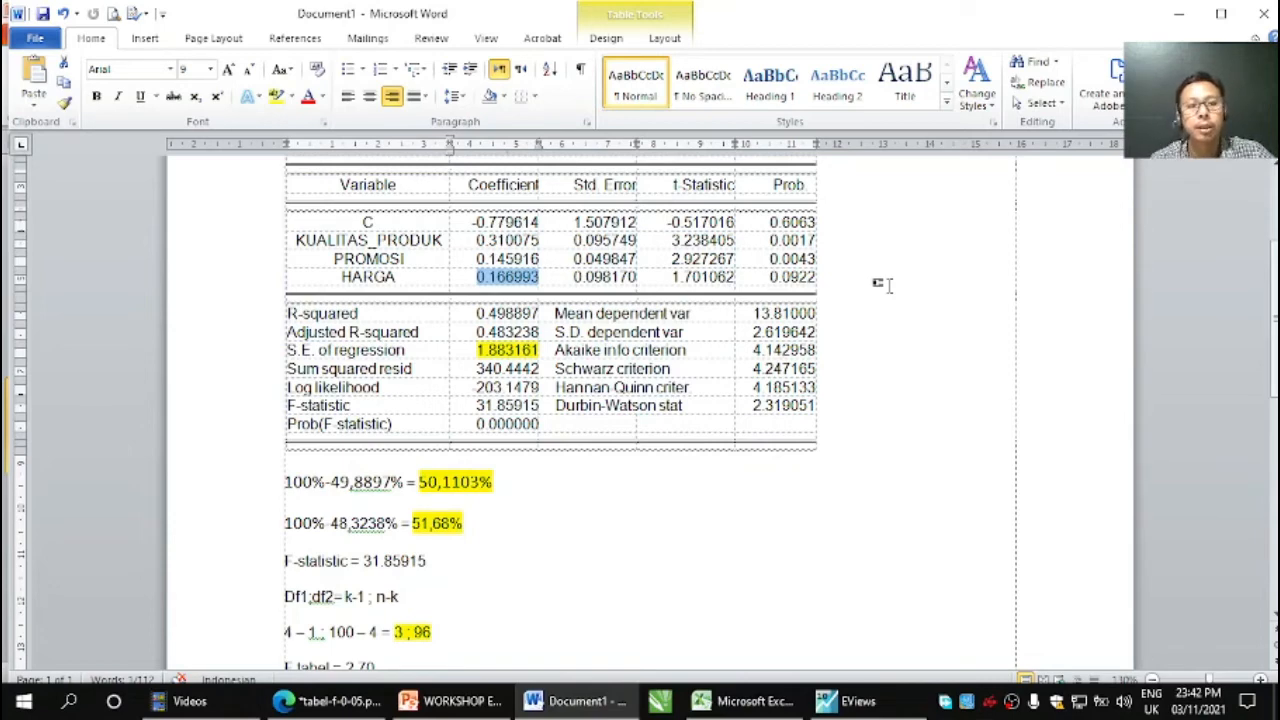
pyautogui.click(823, 257)
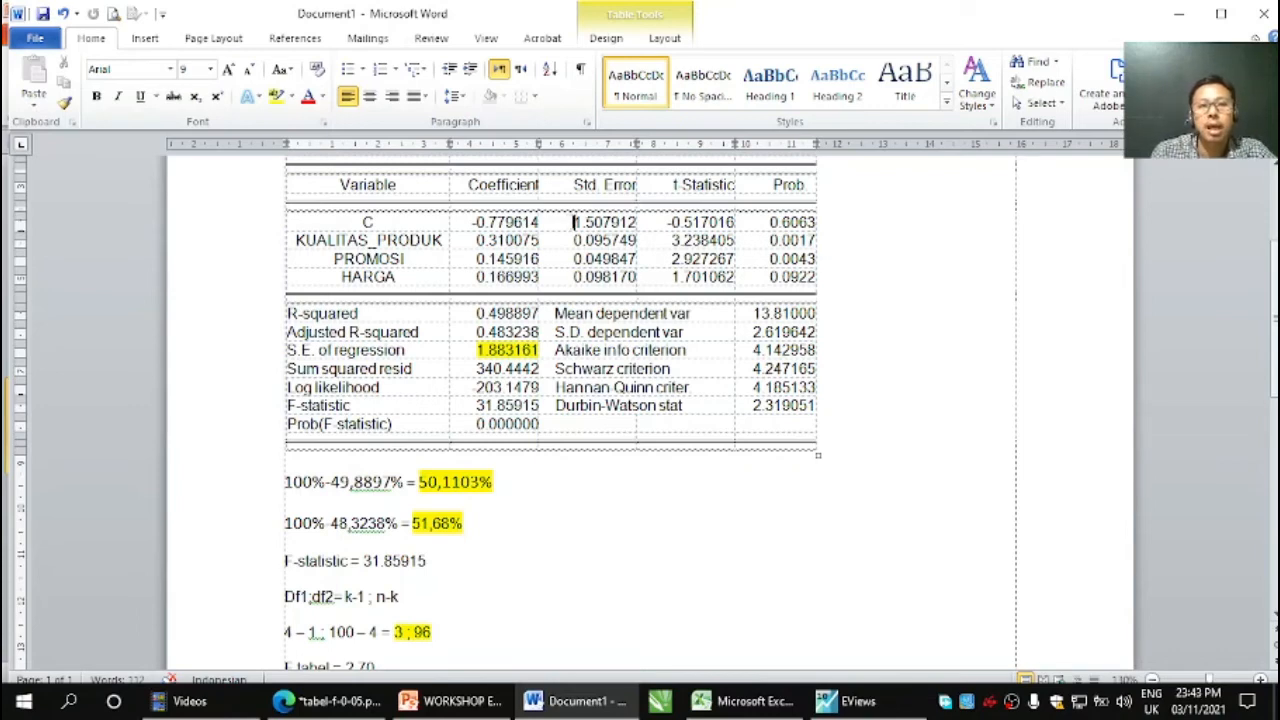
# Examine the Std. Error values of C, KUALITAS_PRODUK, PROMOSI and HARGA one by one
pyautogui.moveTo(570, 222); pyautogui.dragTo(636, 225)
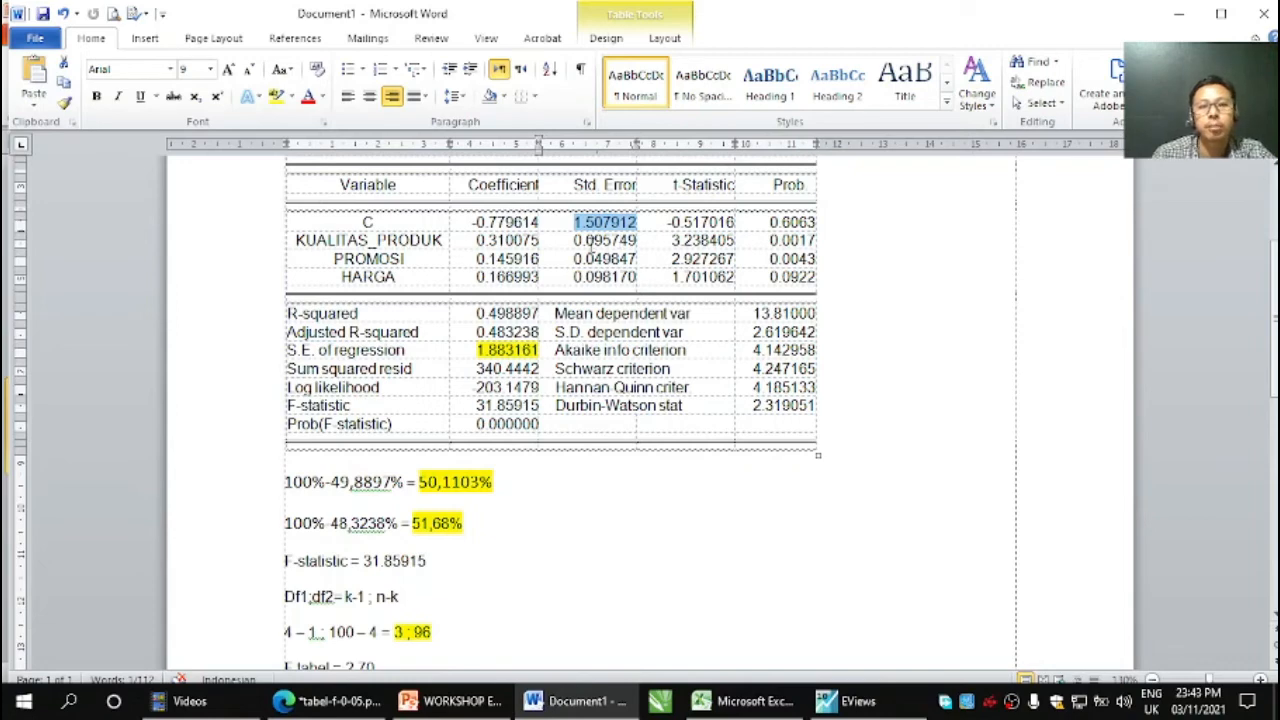
pyautogui.click(574, 242)
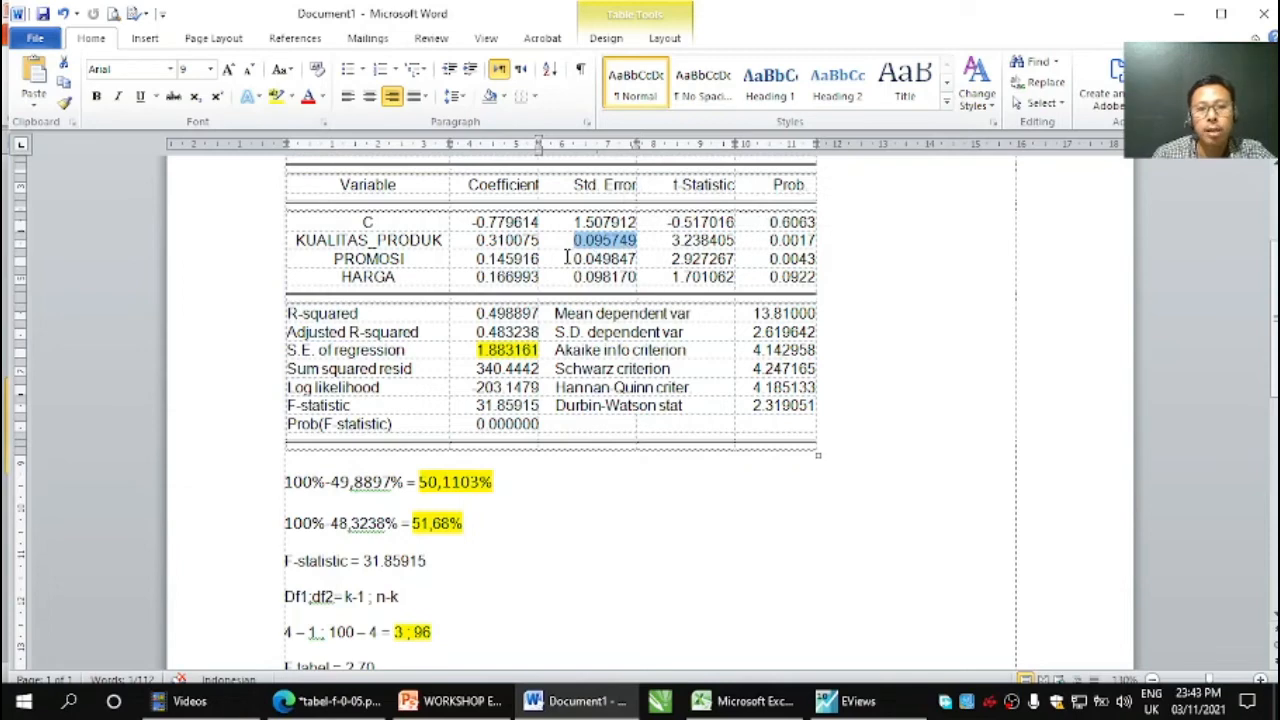
pyautogui.moveTo(567, 258); pyautogui.dragTo(630, 259)
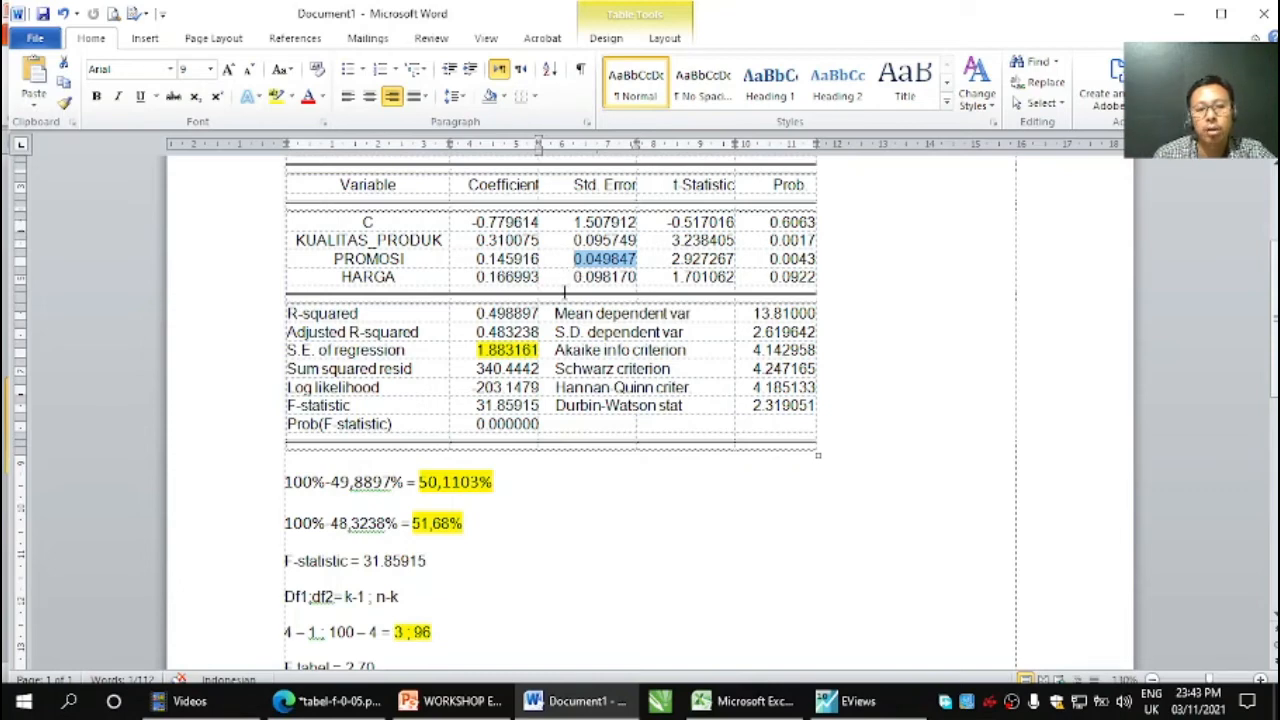
pyautogui.moveTo(574, 279); pyautogui.dragTo(634, 280)
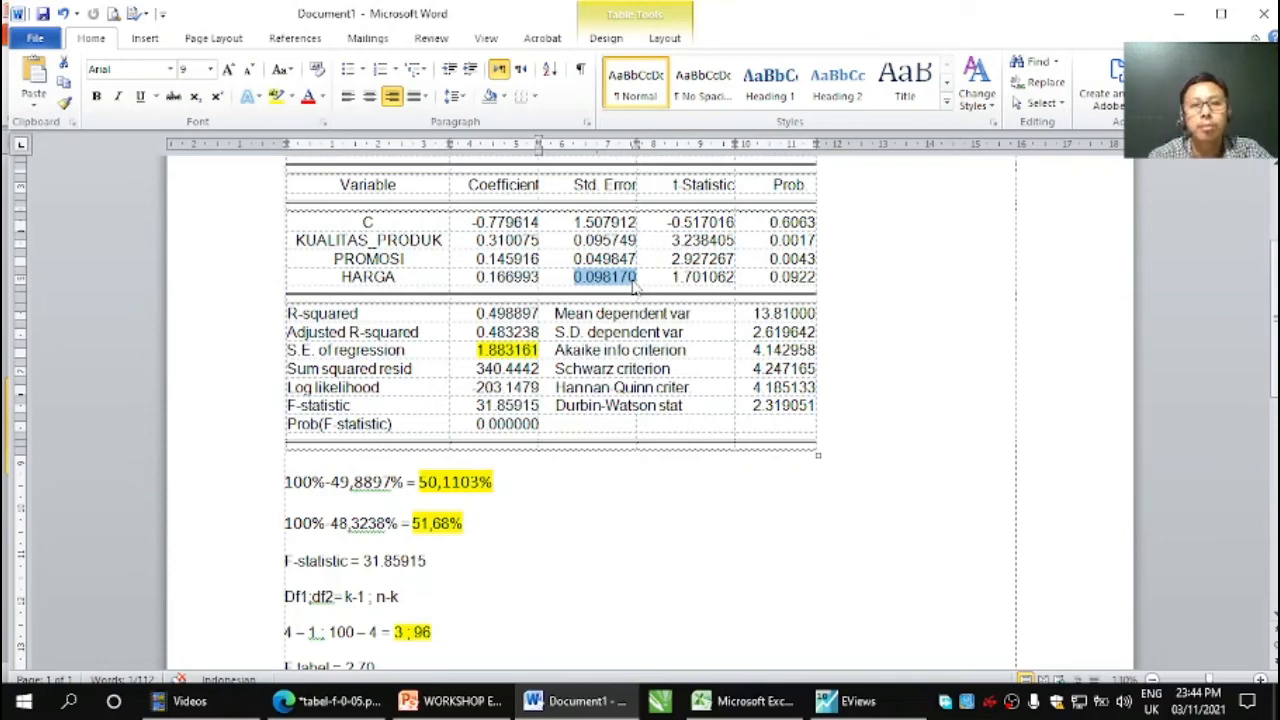
# Examine the t-Statistic values of KUALITAS_PRODUK, PROMOSI and HARGA in the regression table, singling out KUALITAS_PRODUK
pyautogui.moveTo(668, 240); pyautogui.dragTo(731, 283)
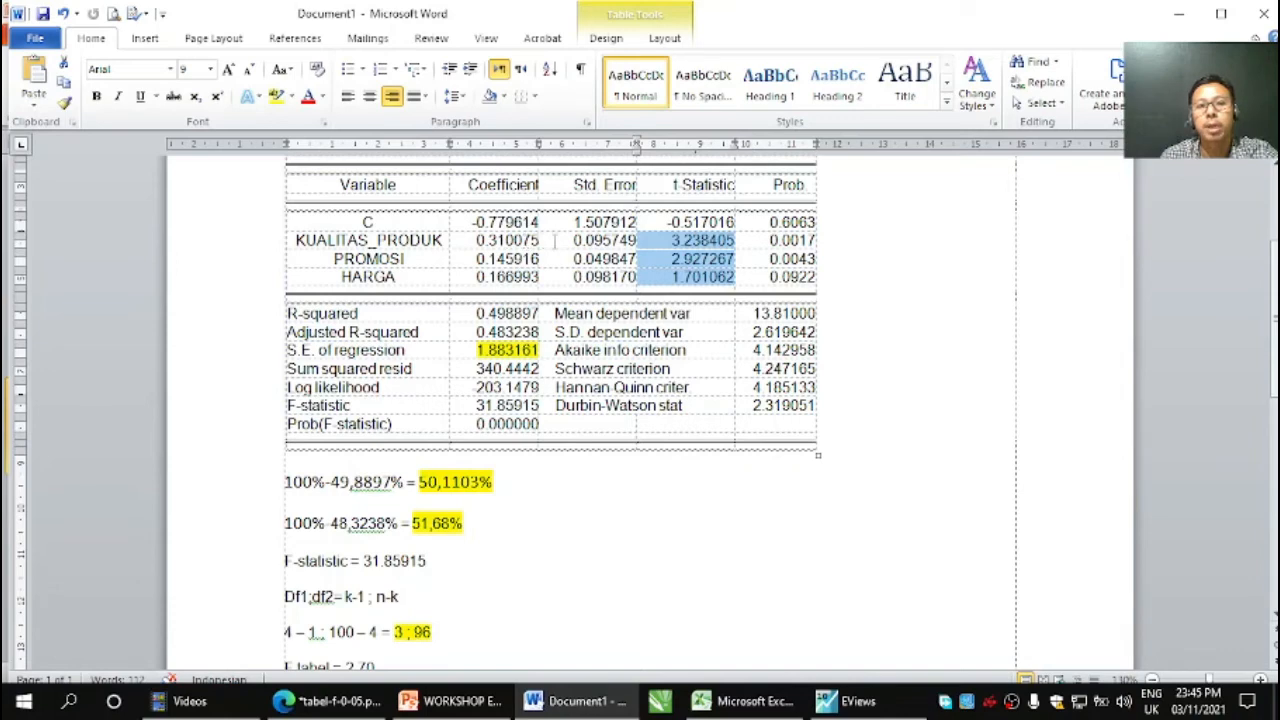
pyautogui.click(670, 240)
pyautogui.moveTo(670, 240); pyautogui.dragTo(734, 246)
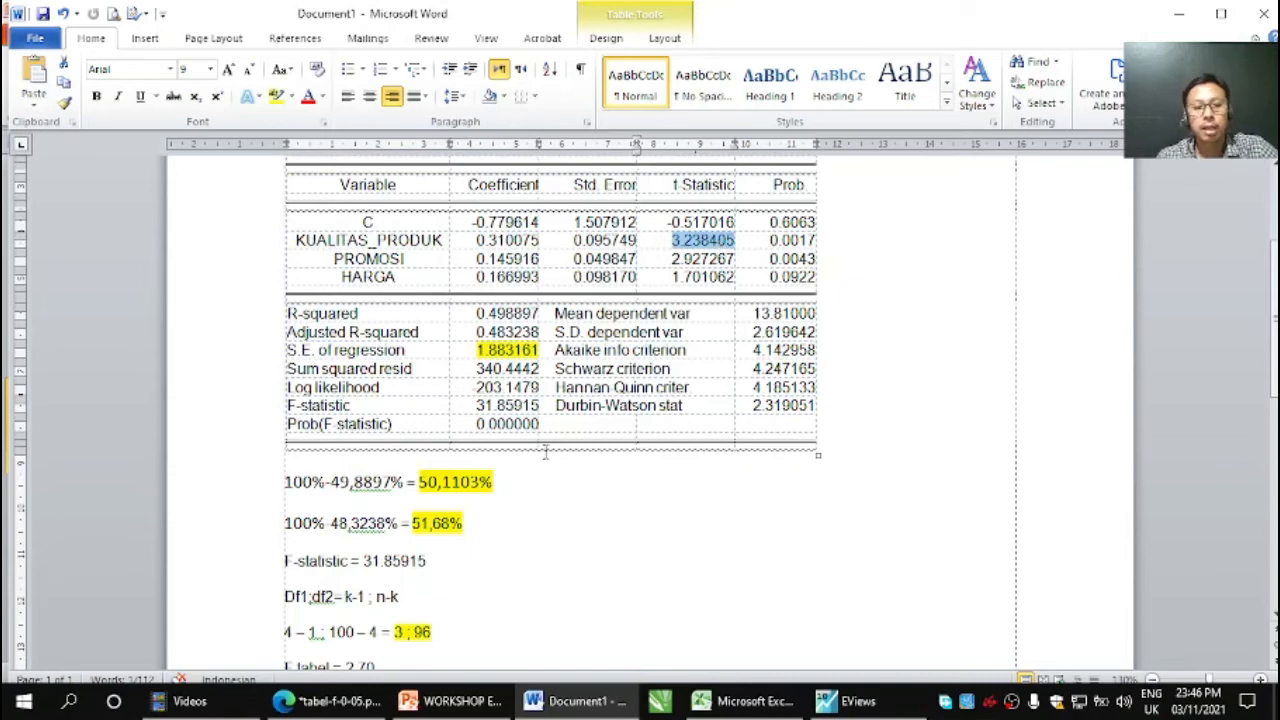
# Switch to the PowerPoint workshop deck, read the "Ketentuan Uji t" slide in full-screen view, and return to the Word document
pyautogui.click(468, 703)
pyautogui.press('pagedown')
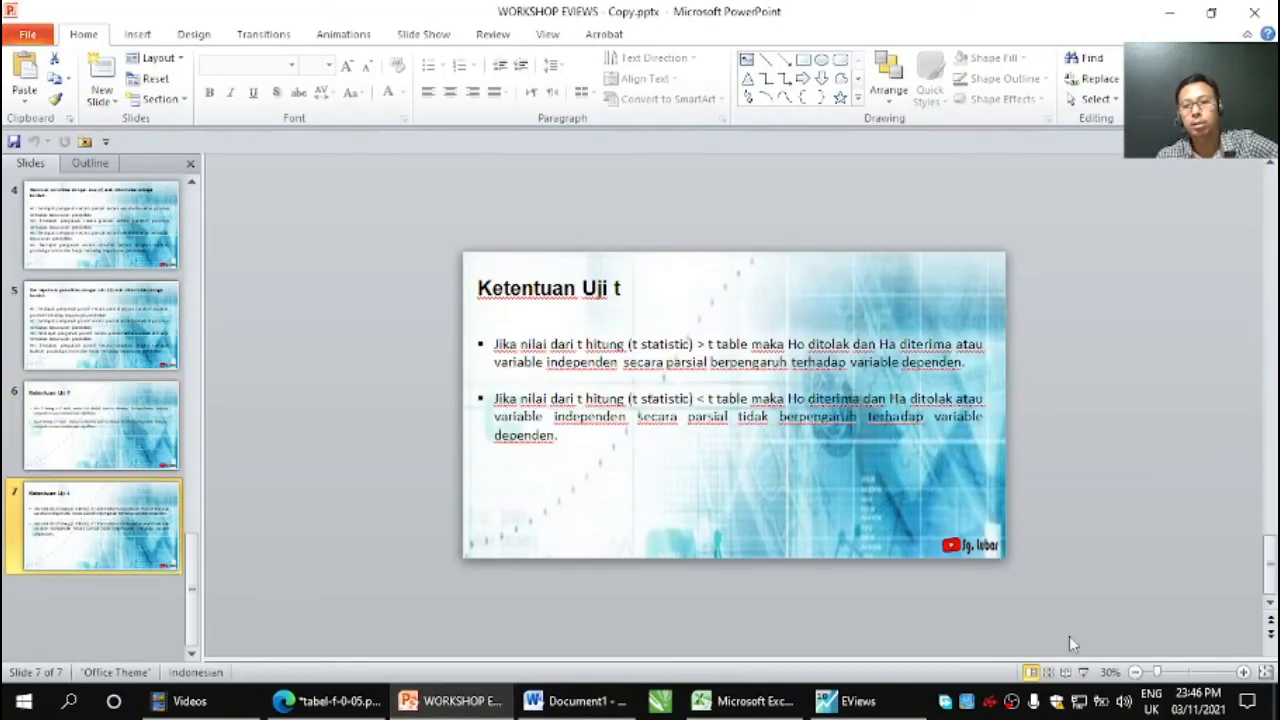
pyautogui.hotkey('shift', 'F5')
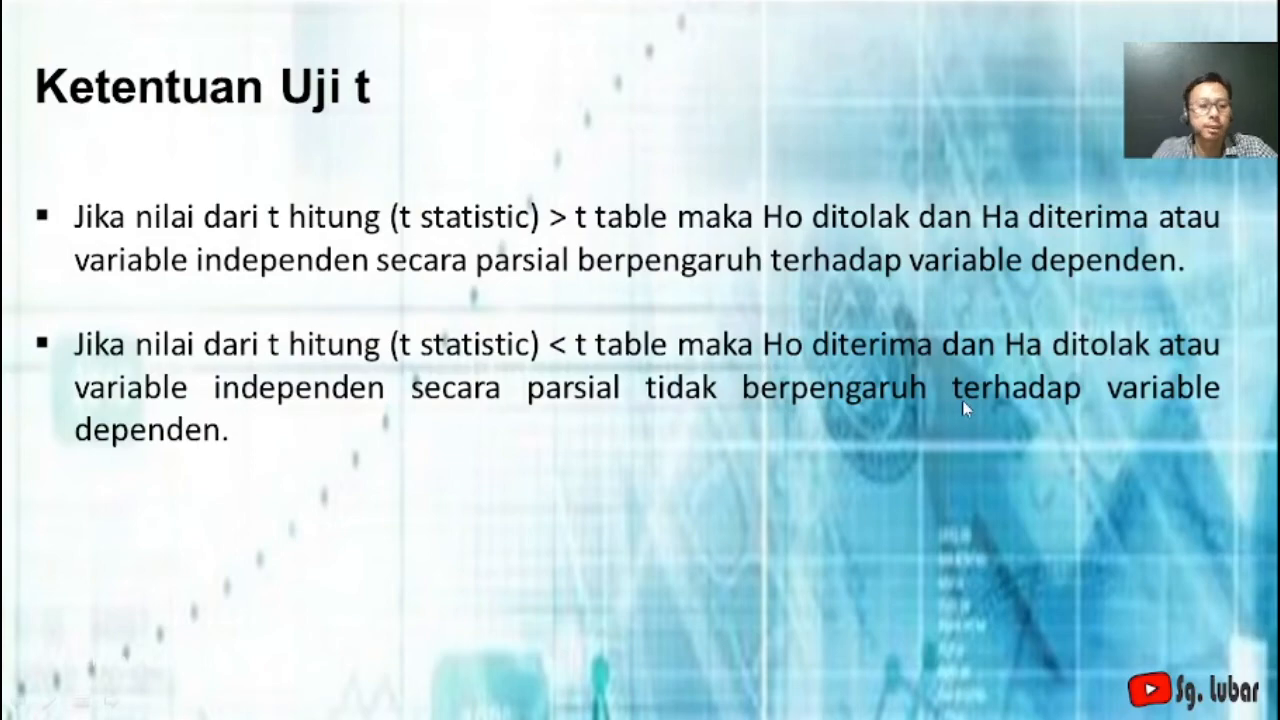
pyautogui.press('Escape')
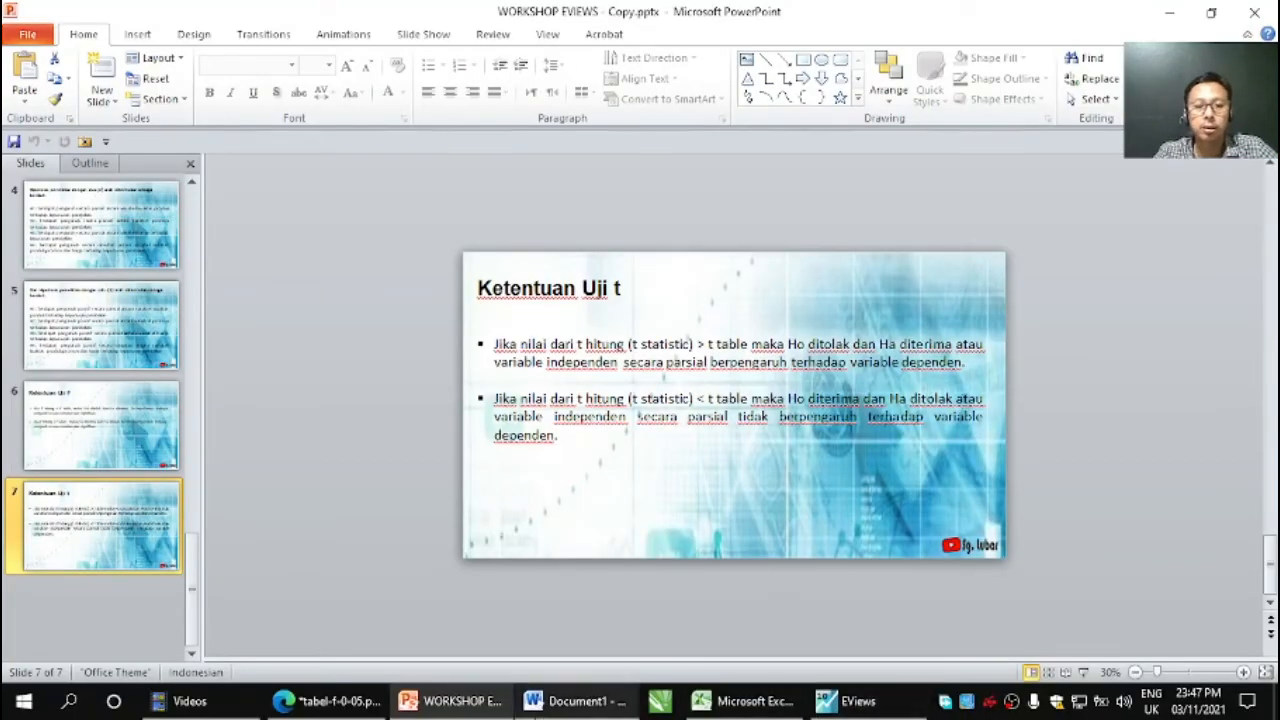
pyautogui.hotkey('alt', 'Tab')
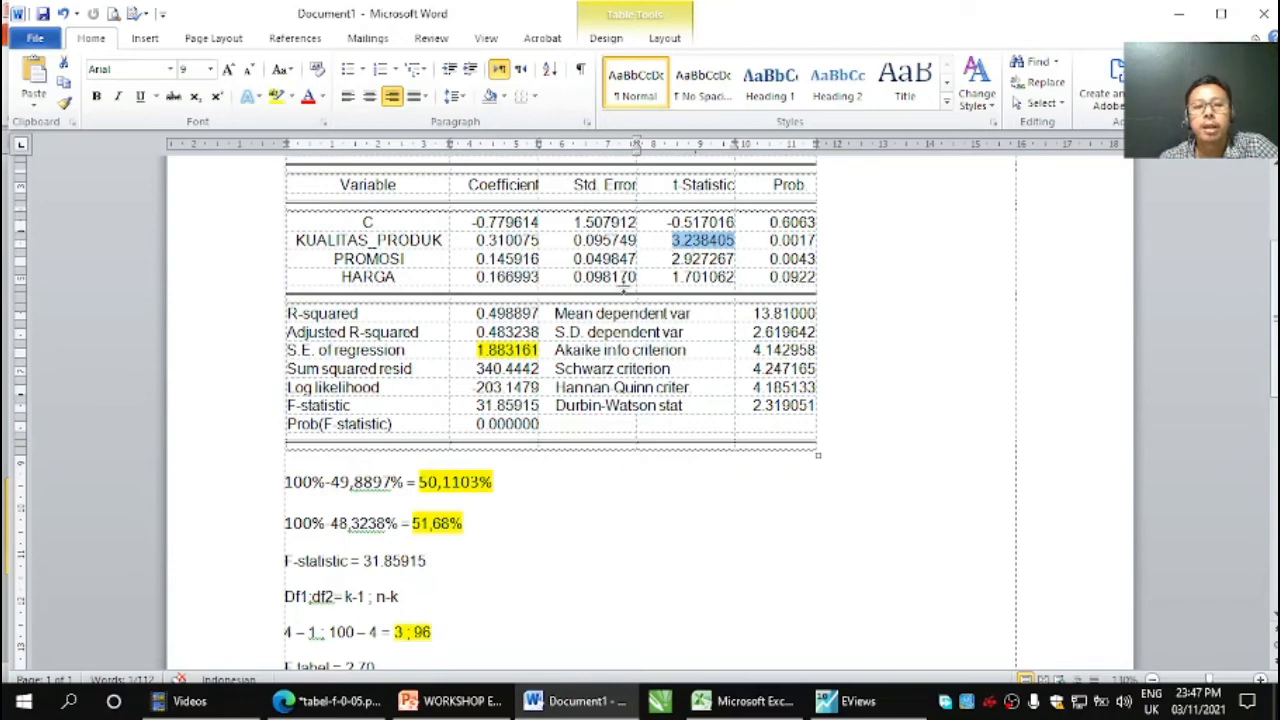
# Switch to t-tabel-pdf.pdf in Edge and examine the probability headings of the t distribution table for df 81-120
pyautogui.hotkey('alt', 'Tab')
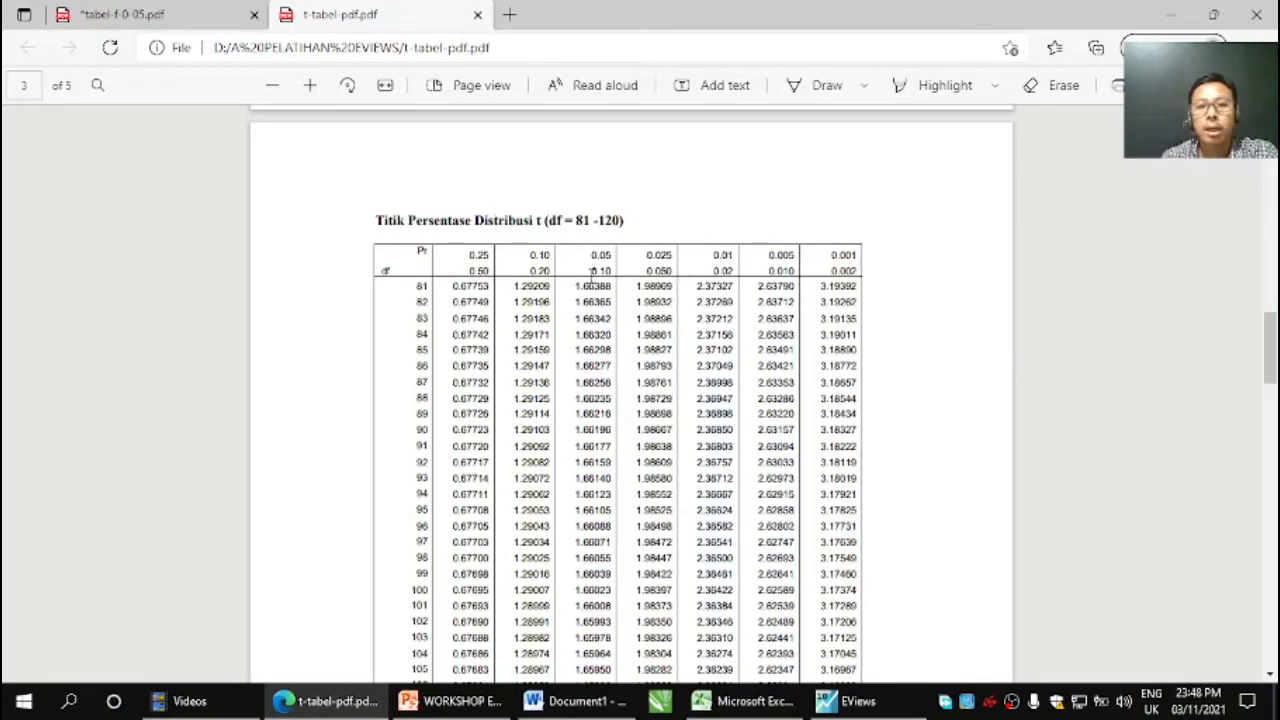
pyautogui.moveTo(587, 259); pyautogui.dragTo(672, 274)
pyautogui.moveTo(484, 257); pyautogui.dragTo(724, 256)
pyautogui.click(718, 257)
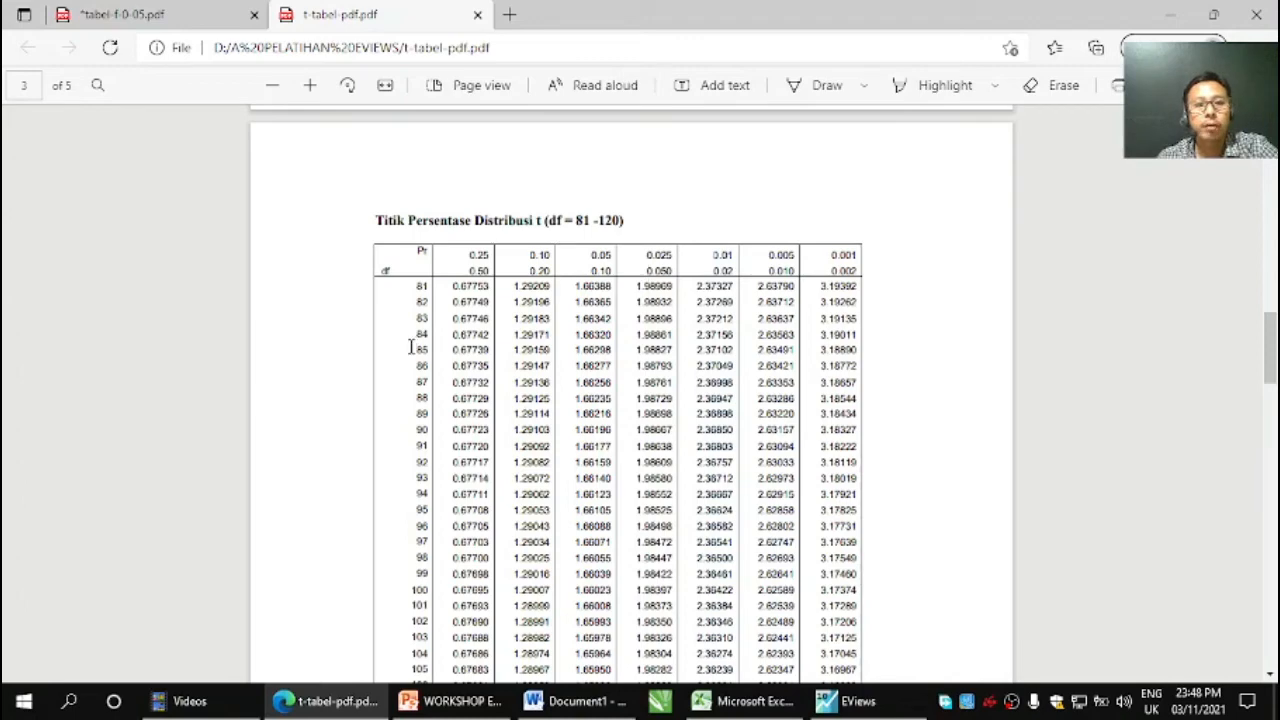
# In the Word document, add the line "df = n-k = 100 – 4 = 96" below the highlighted F comparison
pyautogui.click(566, 700)
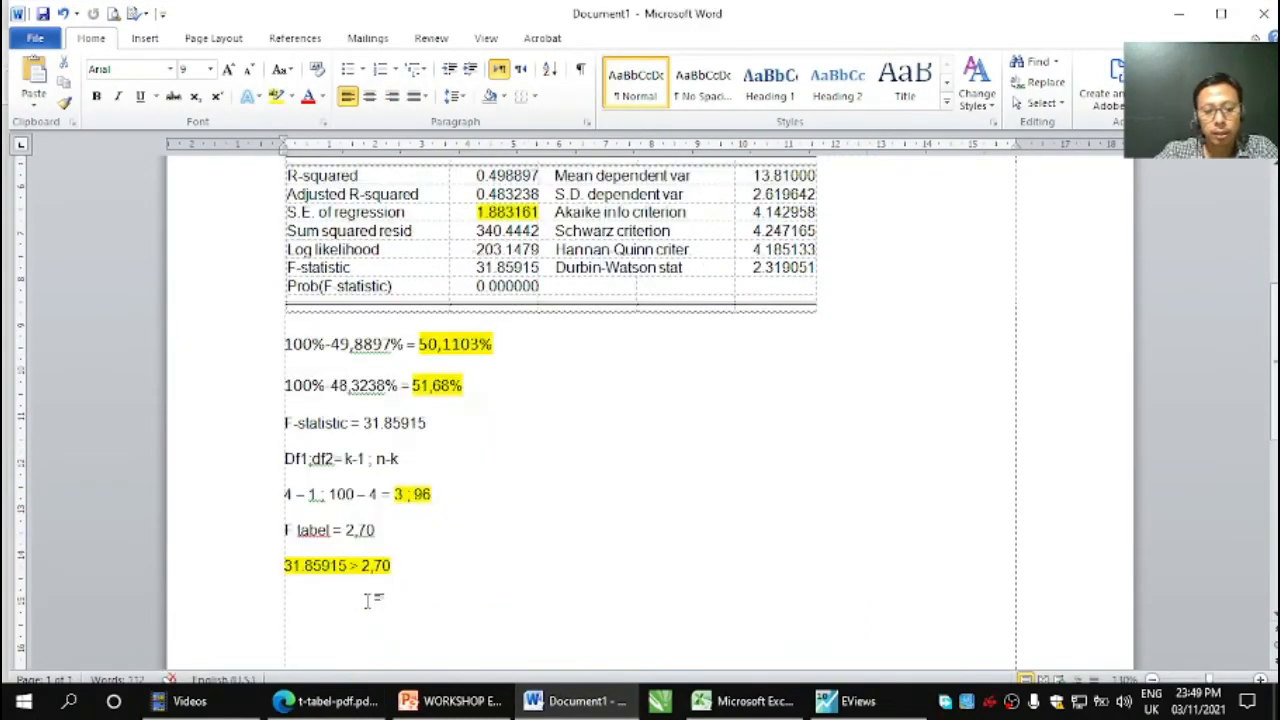
pyautogui.press('Return')
pyautogui.write('df = n')
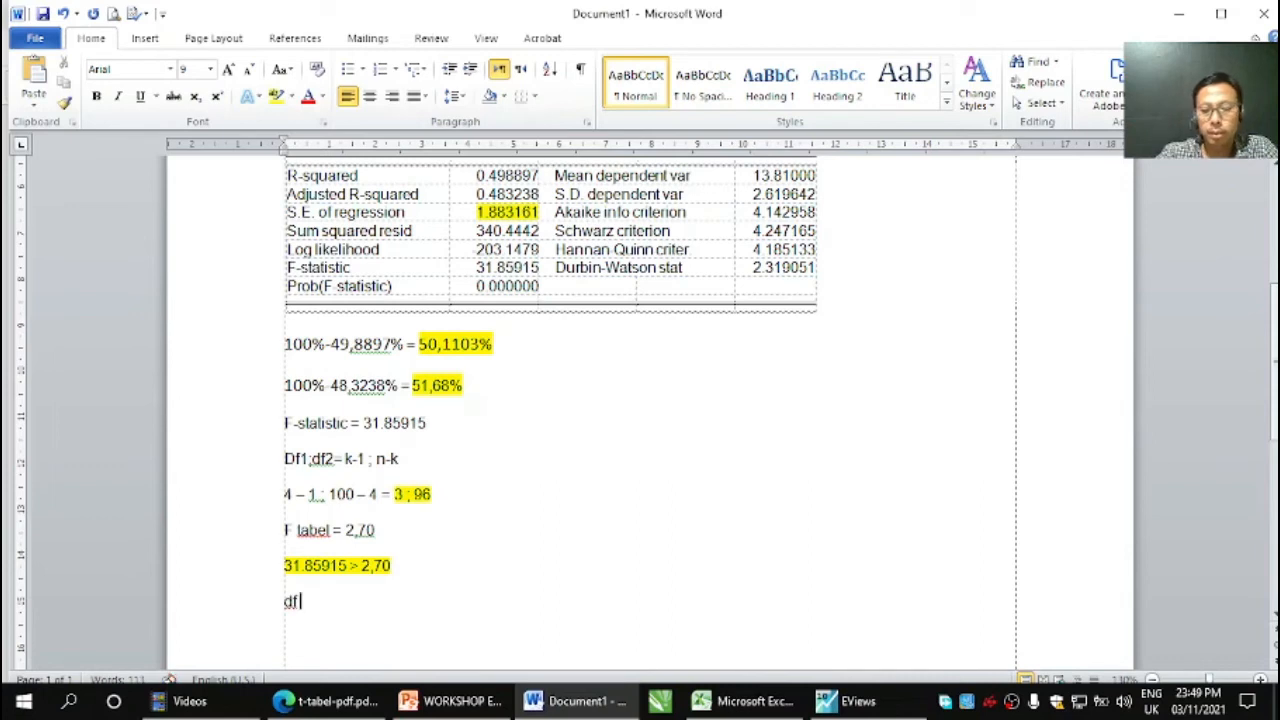
pyautogui.write('-k = 100 ')
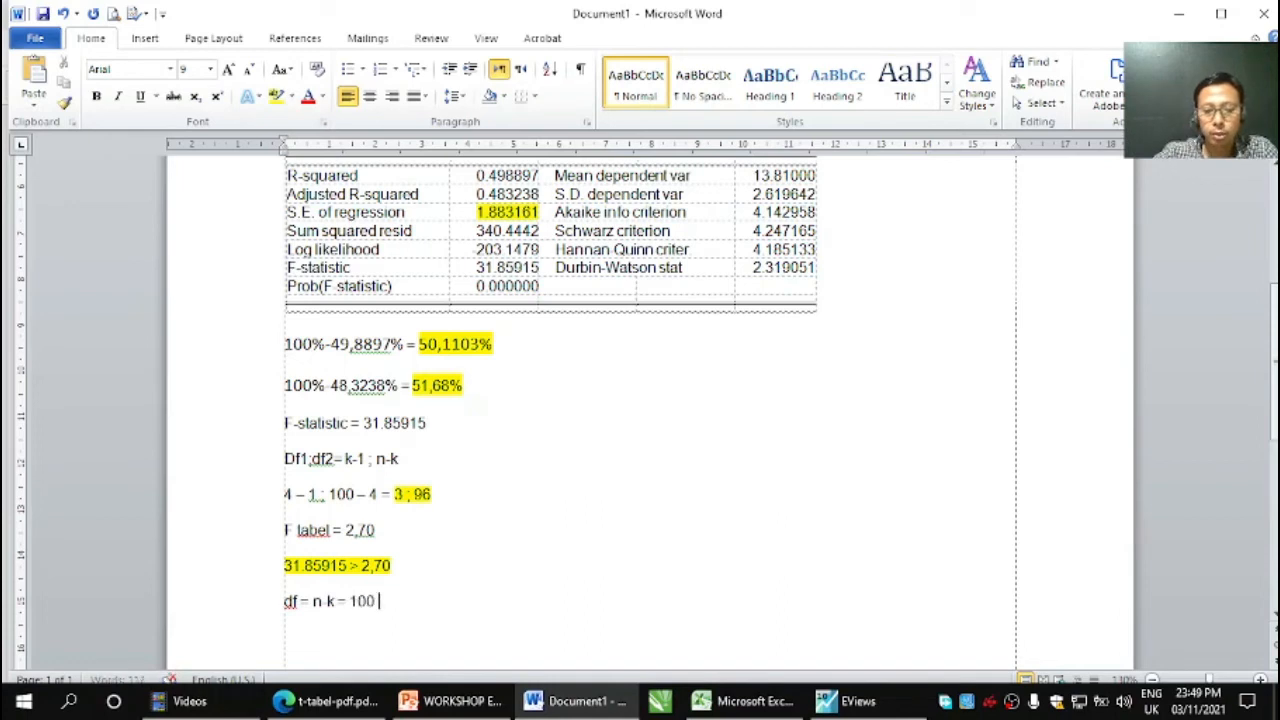
pyautogui.write('- 4')
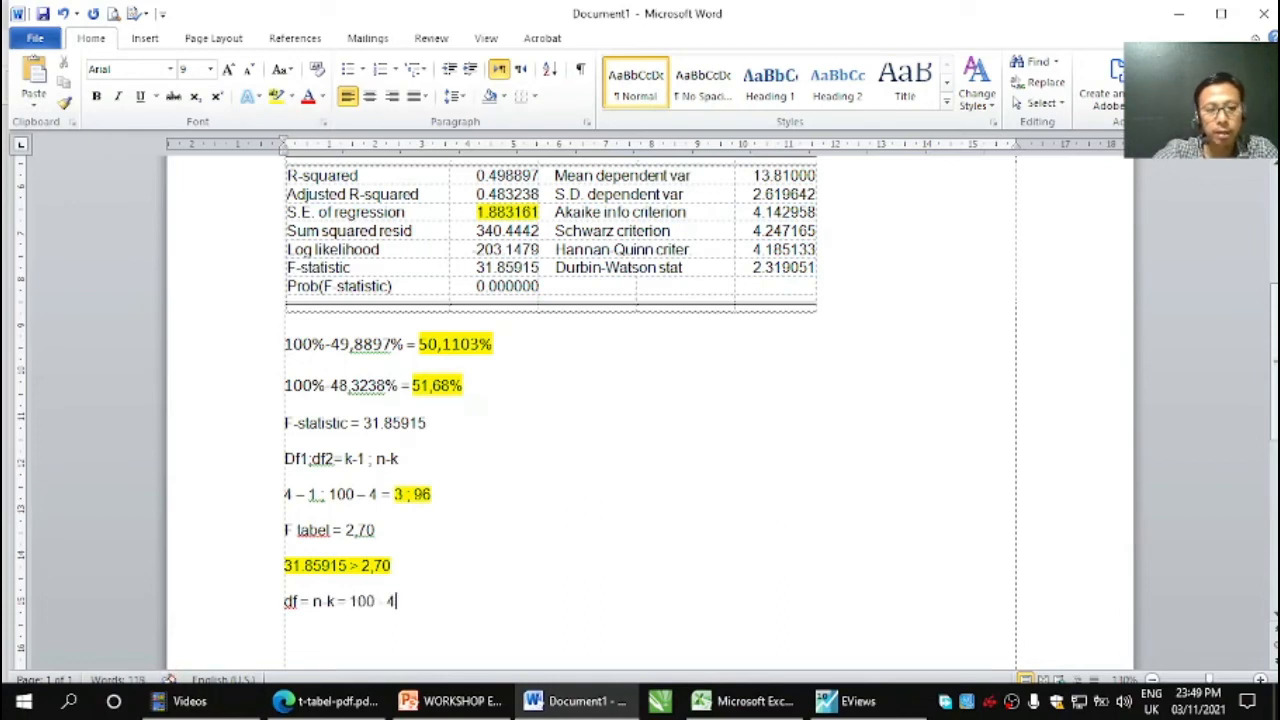
pyautogui.write(' = 96')
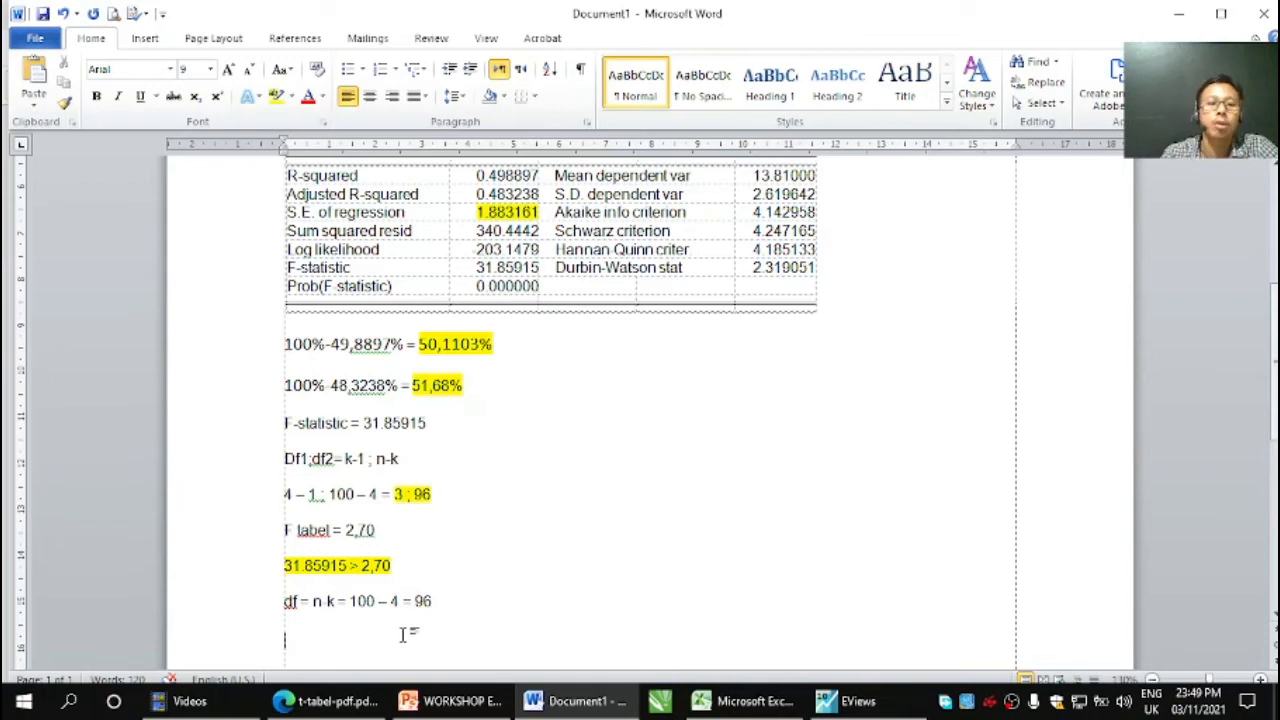
# Start a new line "pada t tabel 2 arah =" and append "; 0,05" to the df line above it
pyautogui.write('pada t')
pyautogui.write(' label 2')
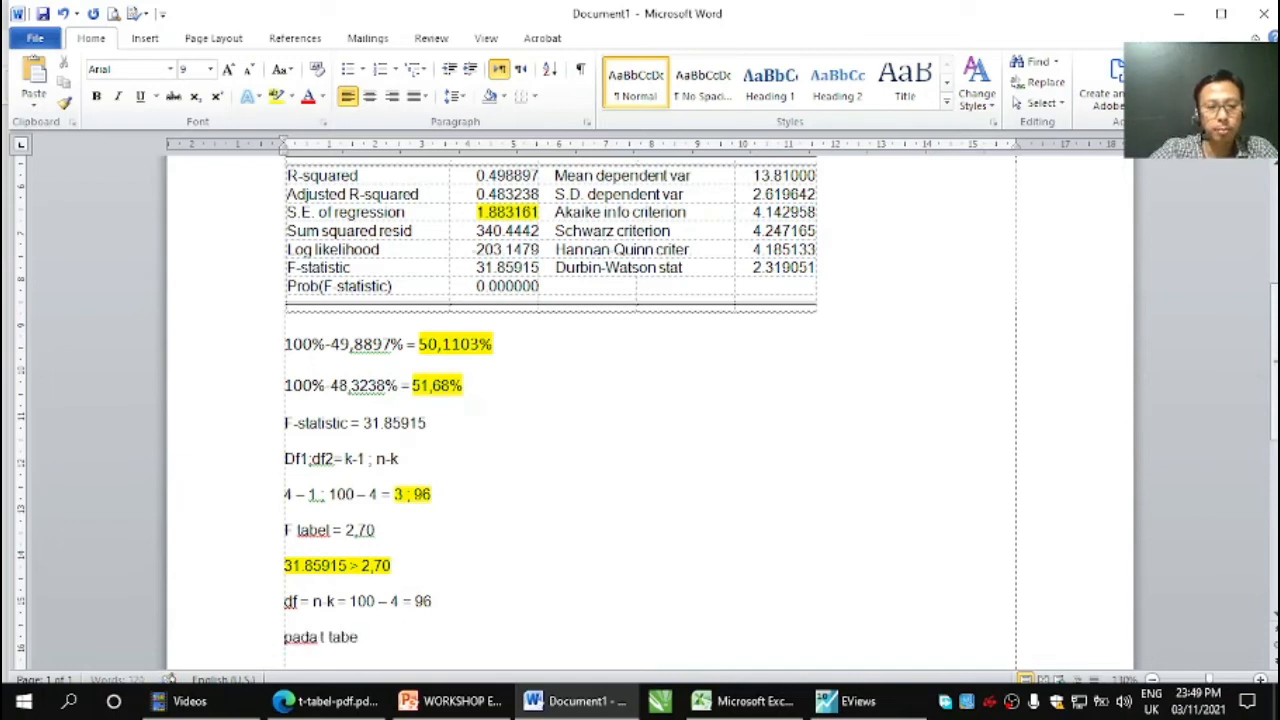
pyautogui.write(' arah =')
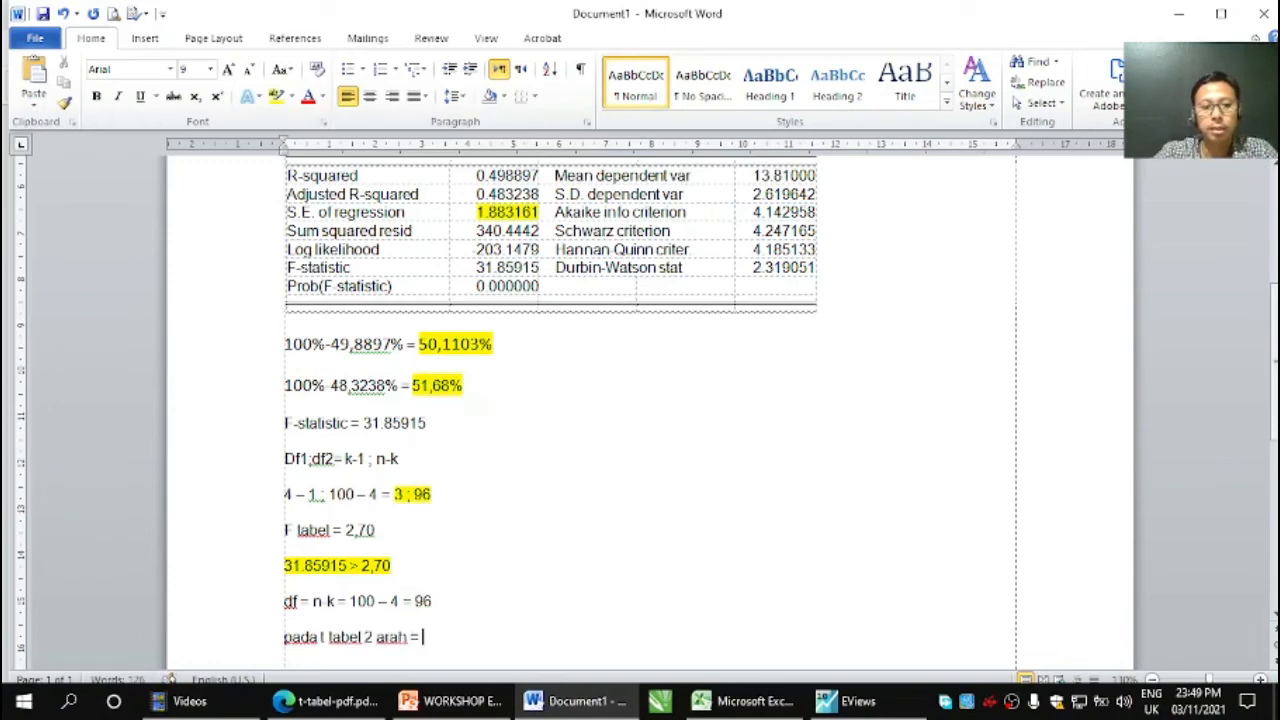
pyautogui.click(451, 596)
pyautogui.write('; 0,05')
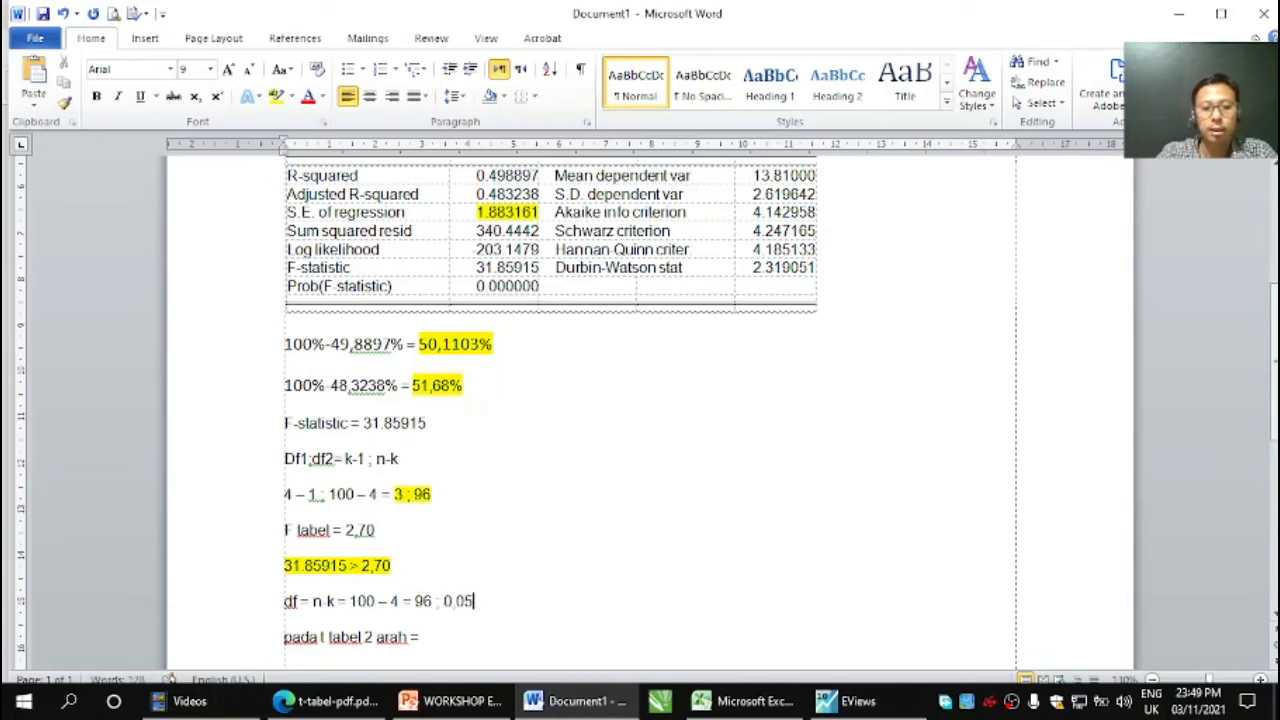
pyautogui.click(421, 640)
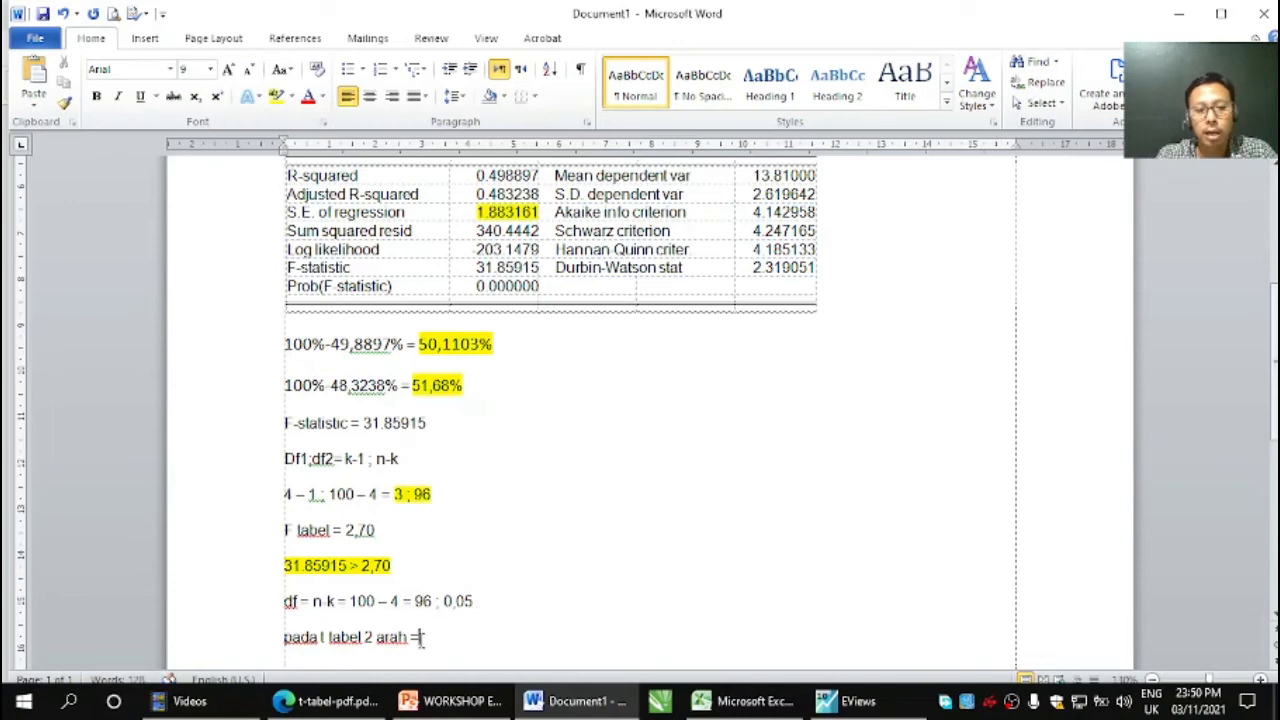
# In the t-table PDF, circle df 96, headings 0.05 and 0.050, and the values 1.66088 and 1.98498 with an orange pen
pyautogui.click(365, 703)
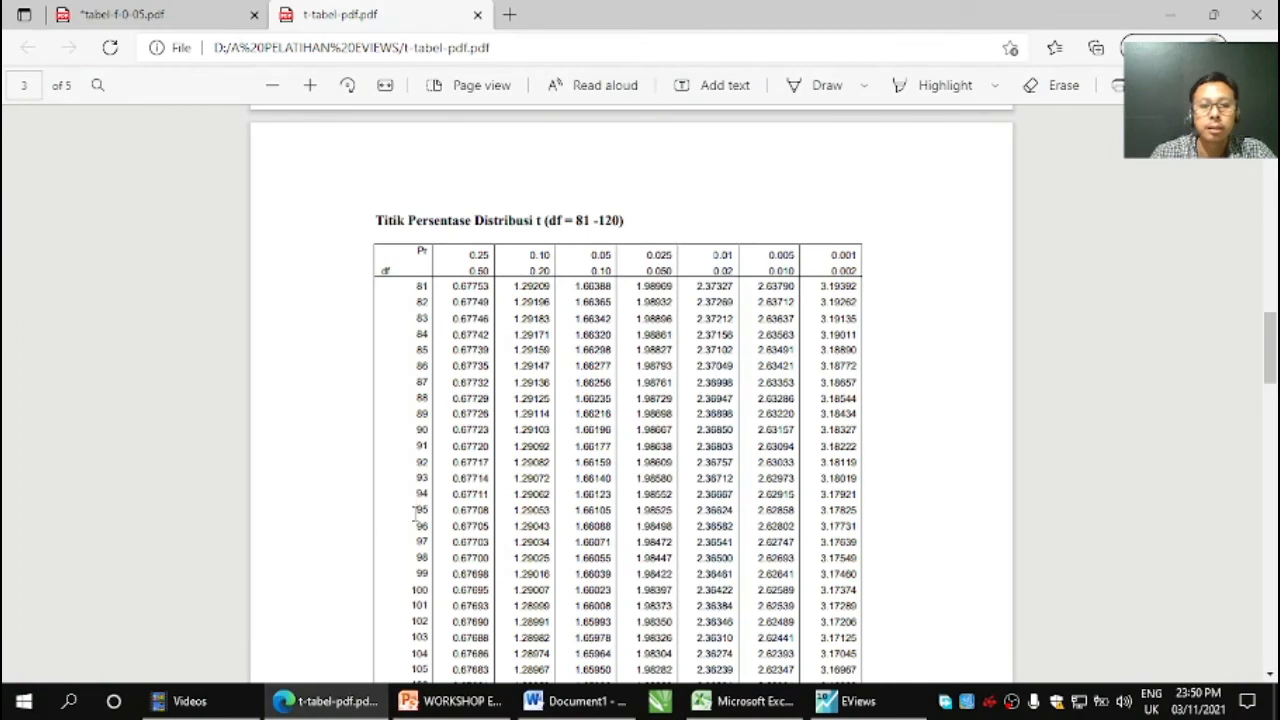
pyautogui.click(865, 87)
pyautogui.click(736, 194)
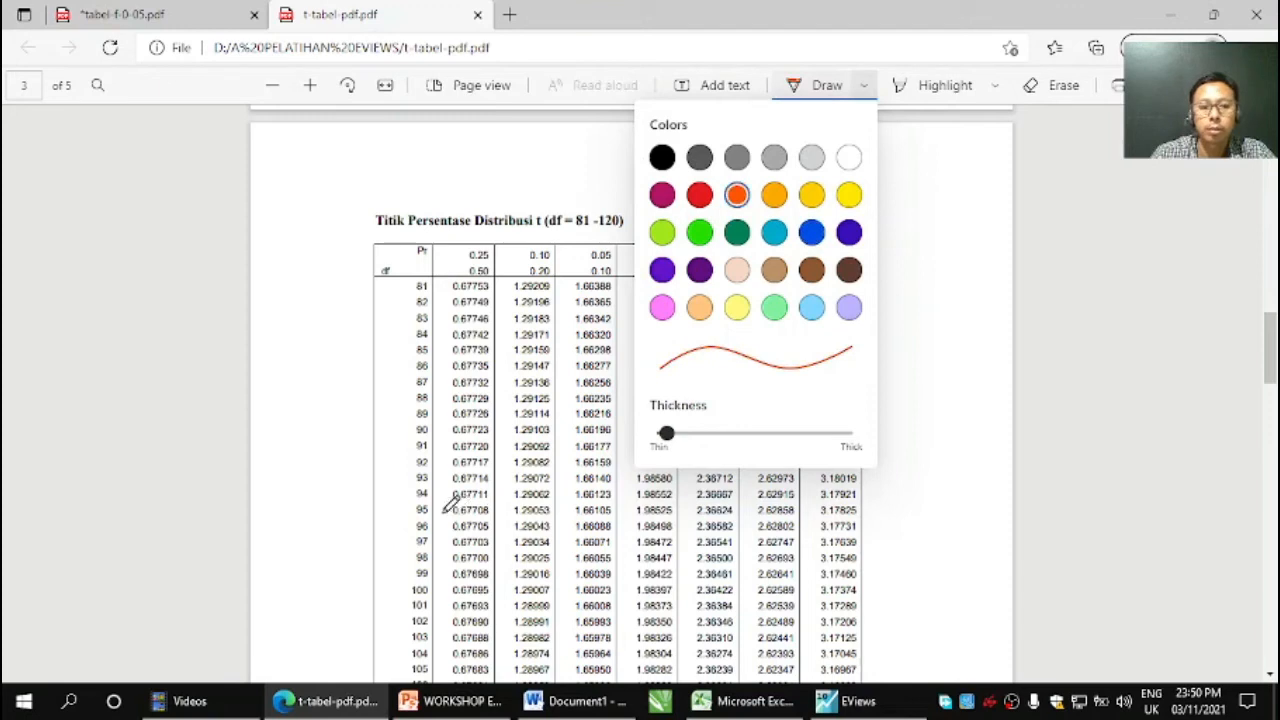
pyautogui.click(441, 510)
pyautogui.moveTo(437, 516)
pyautogui.mouseDown()
pyautogui.moveTo(406, 516)
pyautogui.moveTo(410, 533)
pyautogui.moveTo(439, 524)
pyautogui.mouseUp()
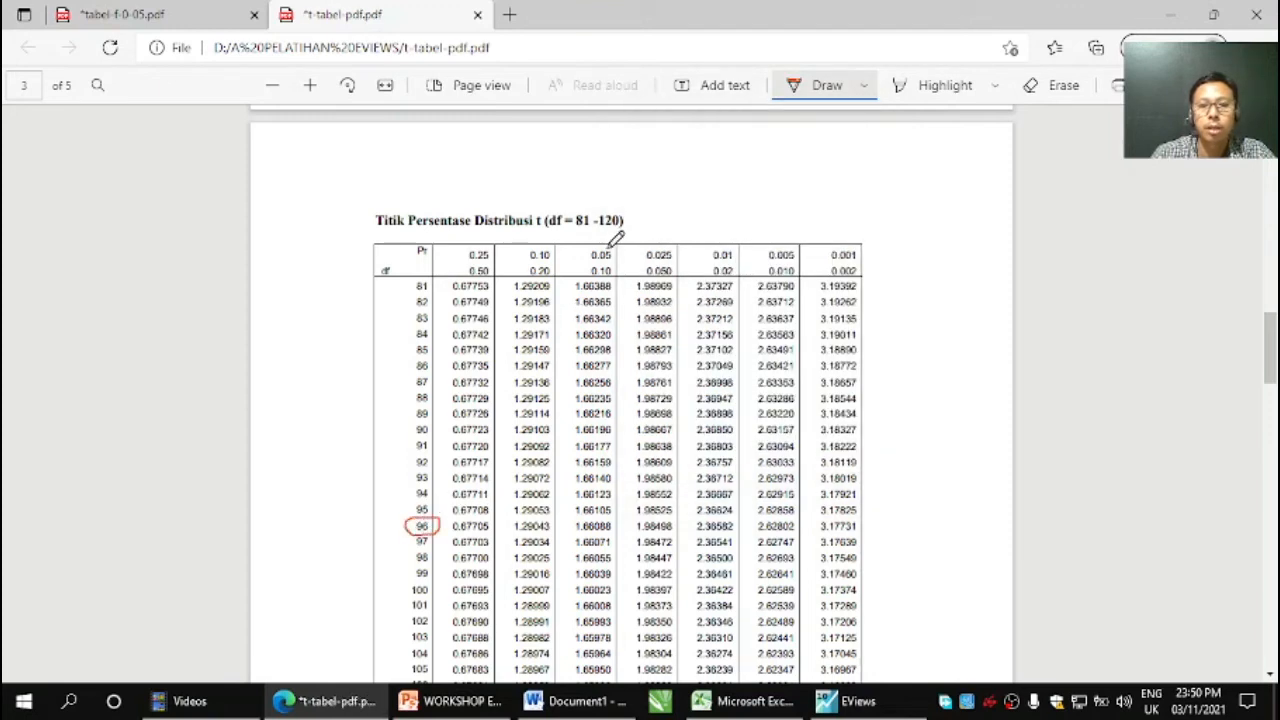
pyautogui.moveTo(604, 244)
pyautogui.mouseDown()
pyautogui.moveTo(584, 257)
pyautogui.moveTo(608, 264)
pyautogui.moveTo(615, 239)
pyautogui.mouseUp()
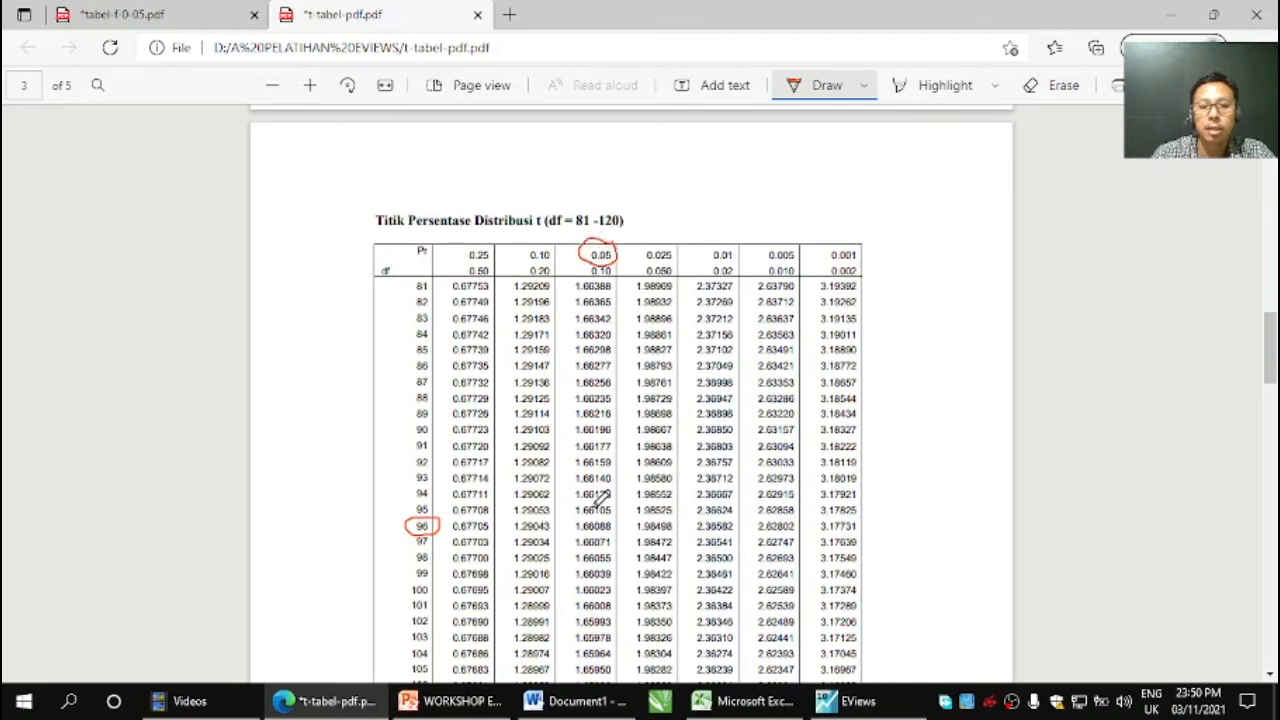
pyautogui.moveTo(574, 519)
pyautogui.mouseDown()
pyautogui.moveTo(619, 515)
pyautogui.moveTo(618, 528)
pyautogui.moveTo(586, 535)
pyautogui.moveTo(576, 516)
pyautogui.mouseUp()
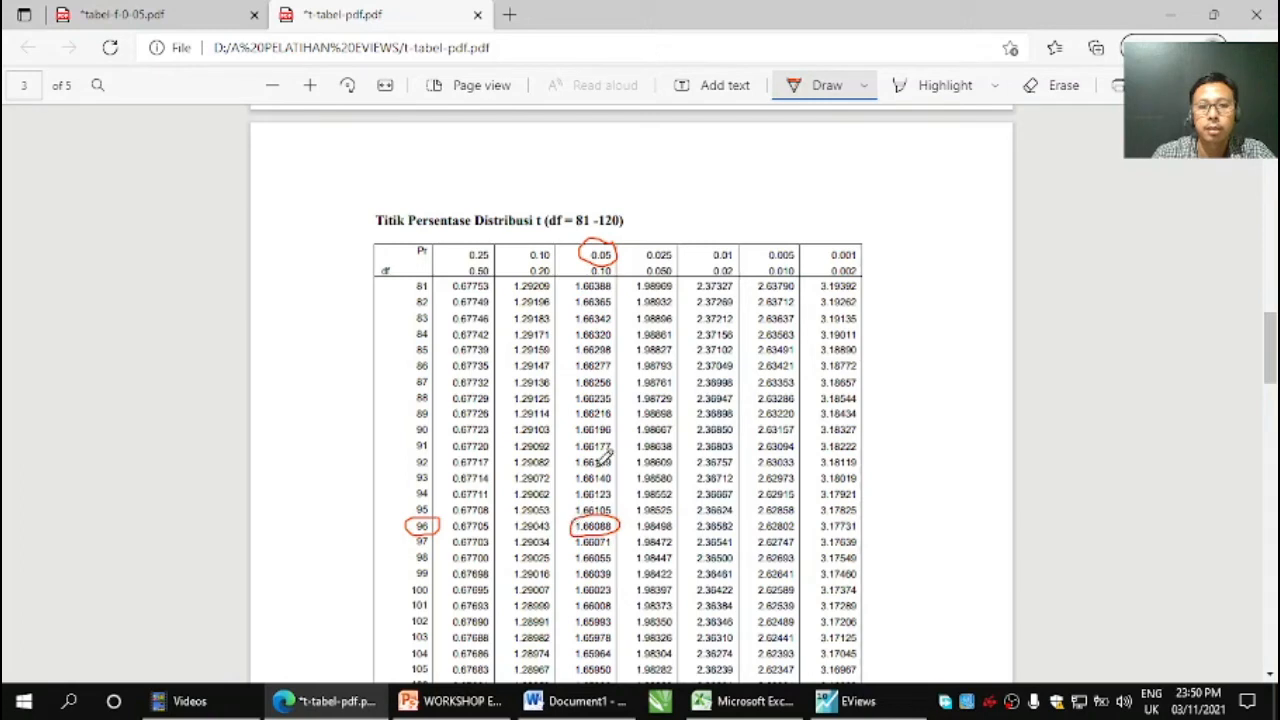
pyautogui.moveTo(637, 266)
pyautogui.mouseDown()
pyautogui.moveTo(681, 270)
pyautogui.moveTo(650, 279)
pyautogui.moveTo(643, 258)
pyautogui.mouseUp()
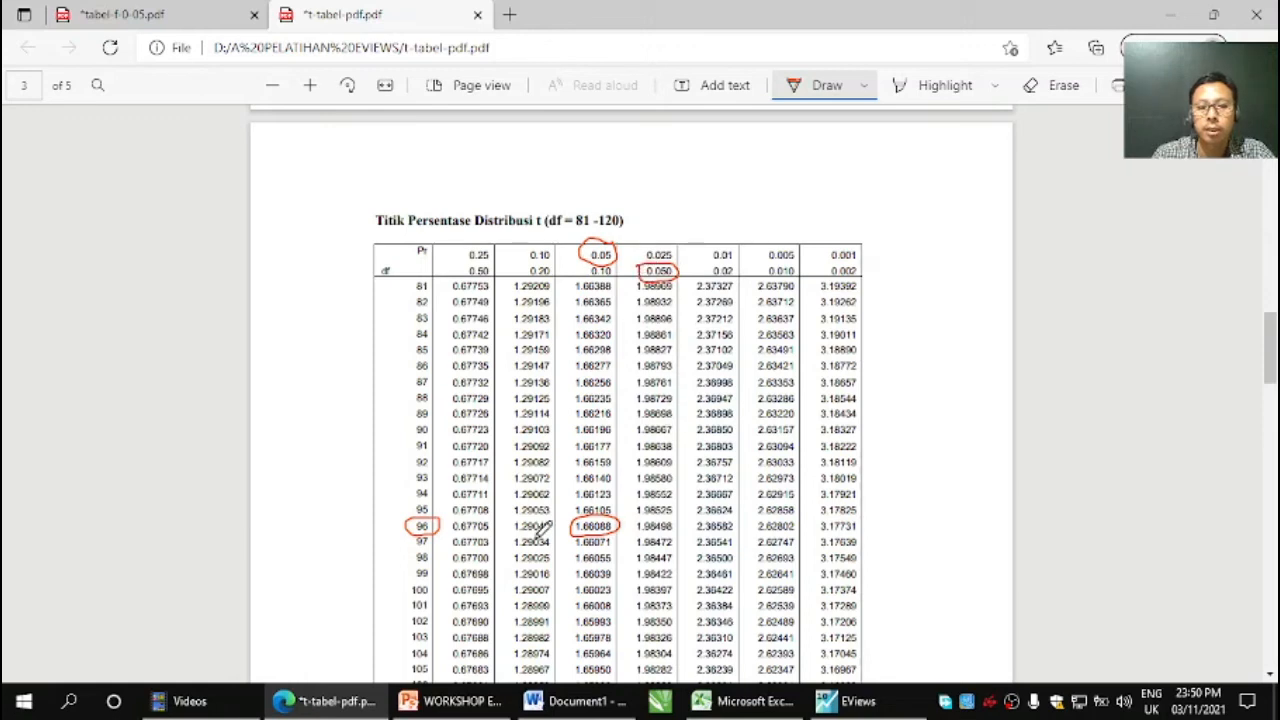
pyautogui.moveTo(633, 524)
pyautogui.mouseDown()
pyautogui.moveTo(678, 525)
pyautogui.moveTo(643, 536)
pyautogui.moveTo(634, 520)
pyautogui.mouseUp()
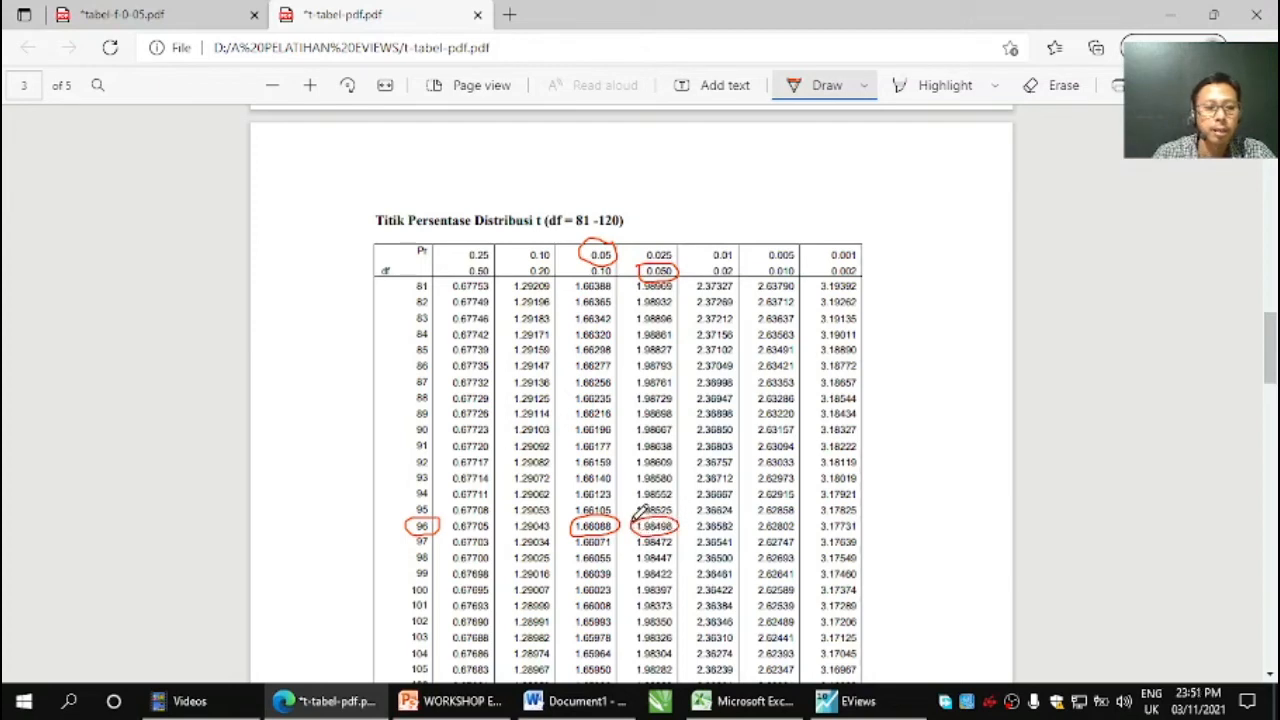
# Complete the Word line "pada t tabel 2 arah =" with "1,98498 (2 arah)", rechecking the circled values in the PDF
pyautogui.click(575, 700)
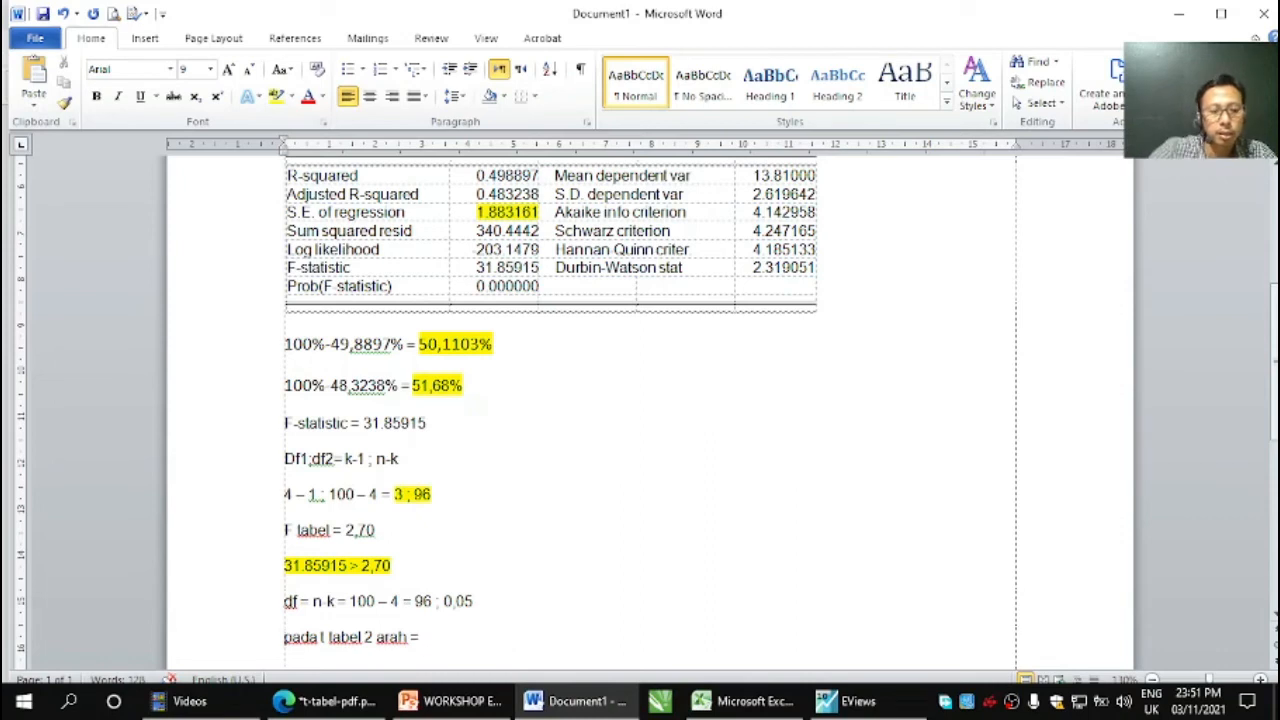
pyautogui.write('1,')
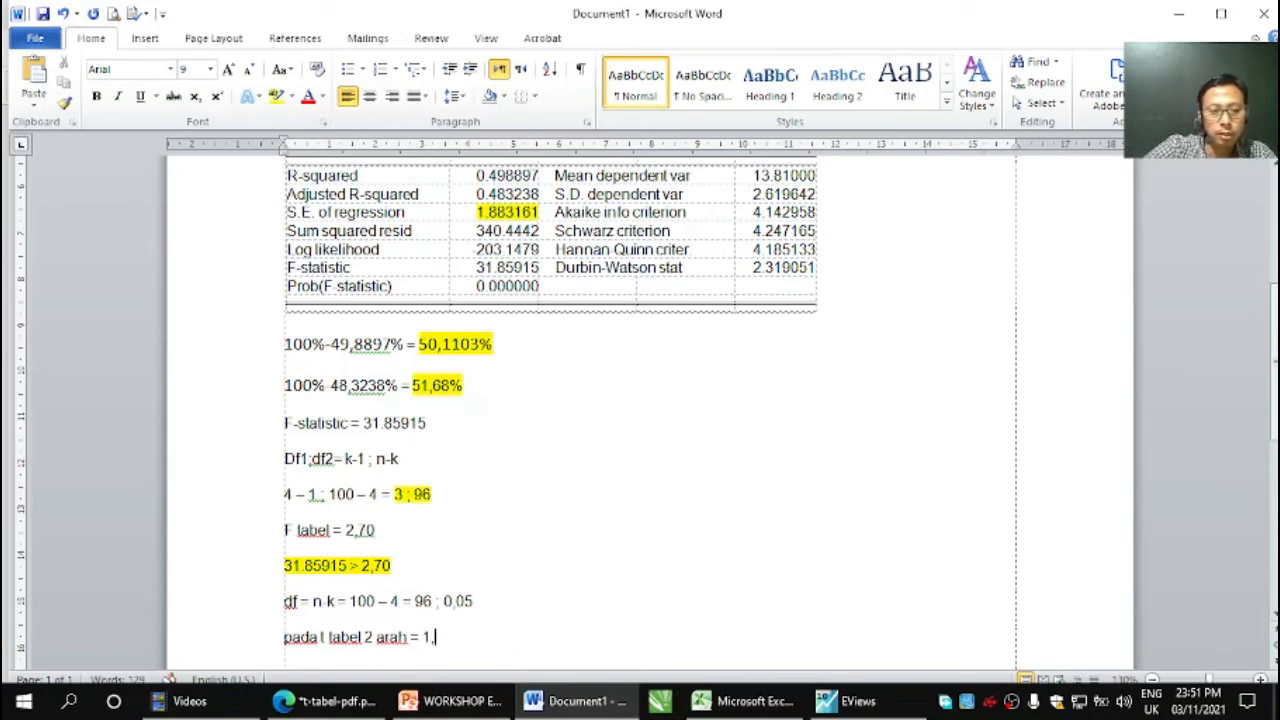
pyautogui.write('9')
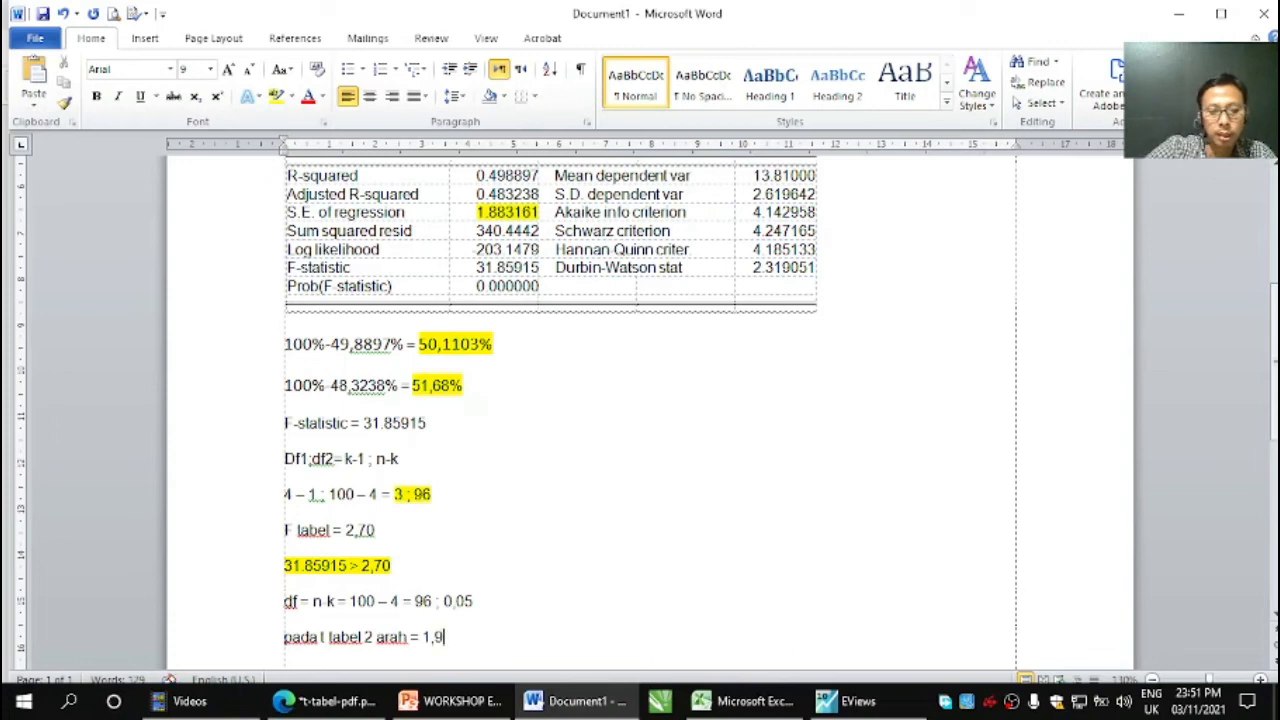
pyautogui.write('8498')
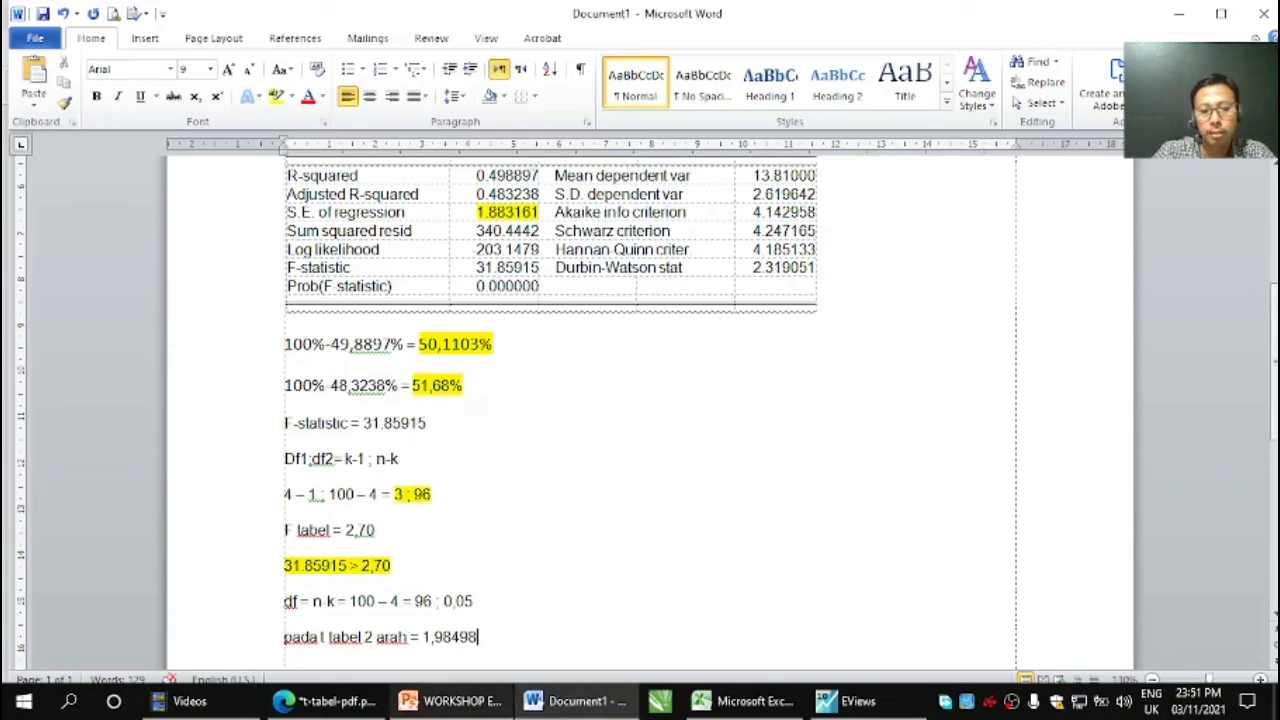
pyautogui.click(325, 701)
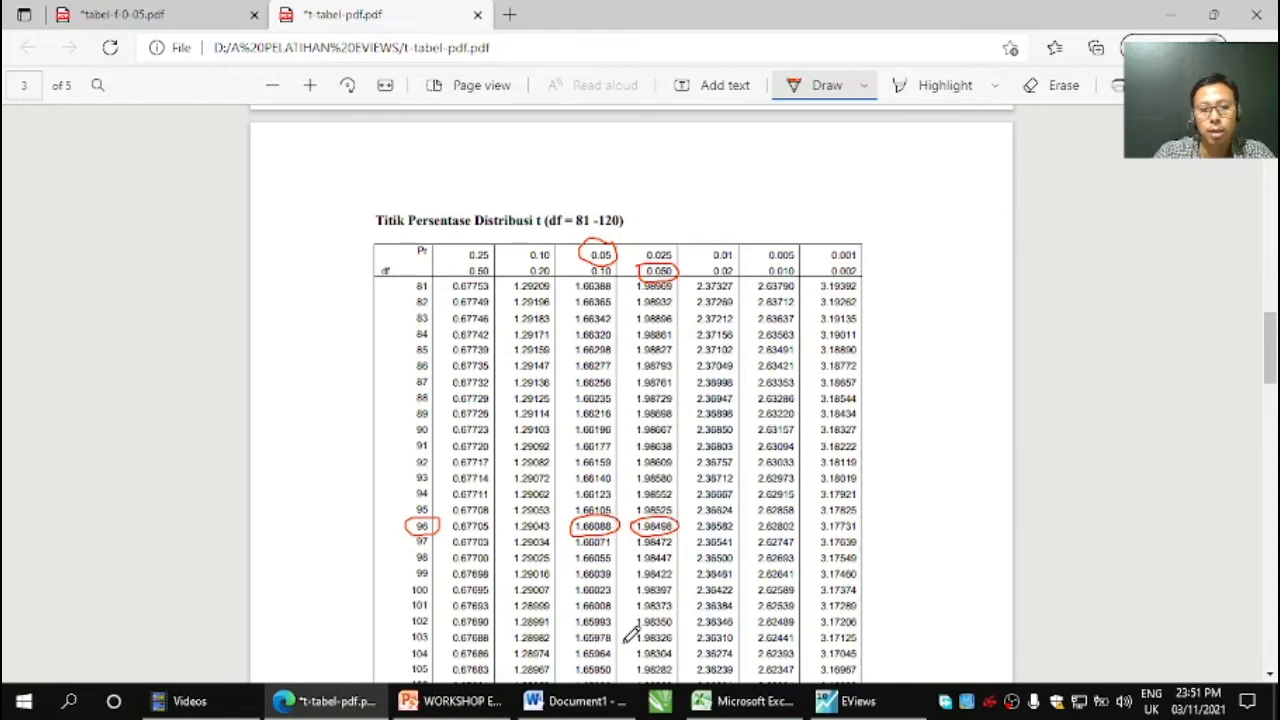
pyautogui.click(594, 703)
pyautogui.write('(2 arah)')
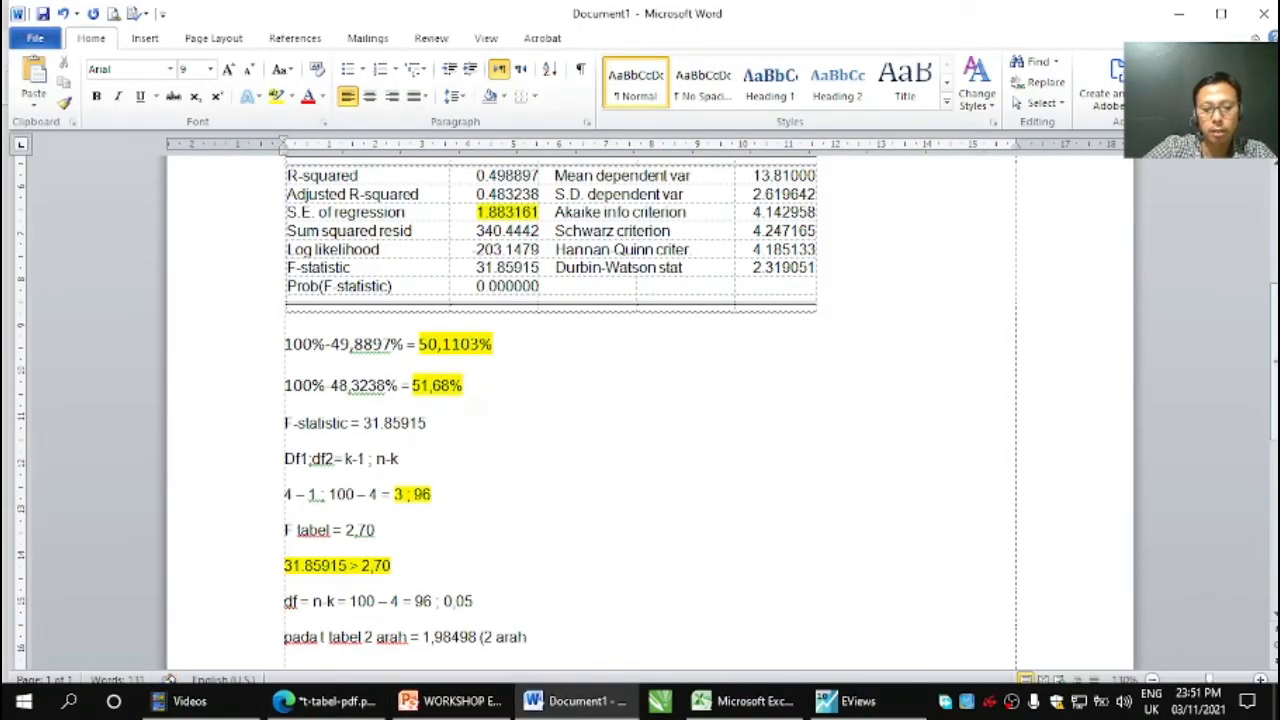
# Add the line "t tabel = 1,66088 (1 arah" below the two-way t-table line
pyautogui.scroll(-1, 650, 400)
pyautogui.press('Return')
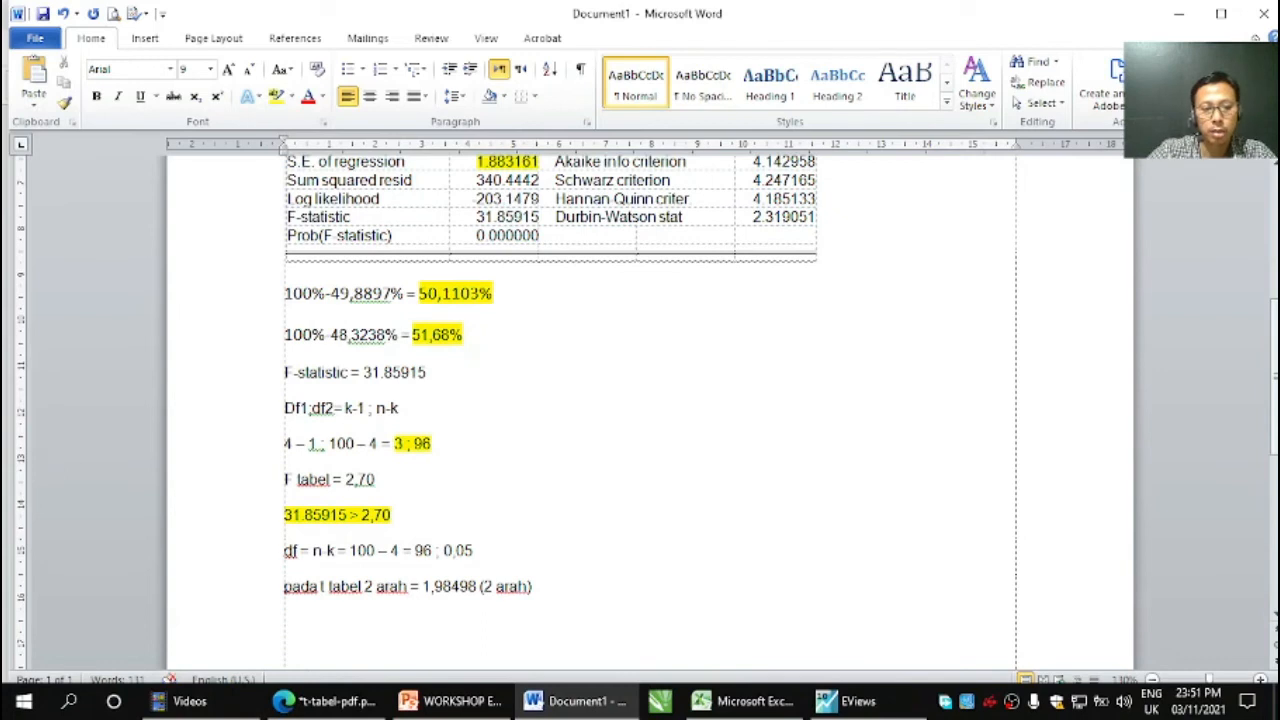
pyautogui.write('t tabel ')
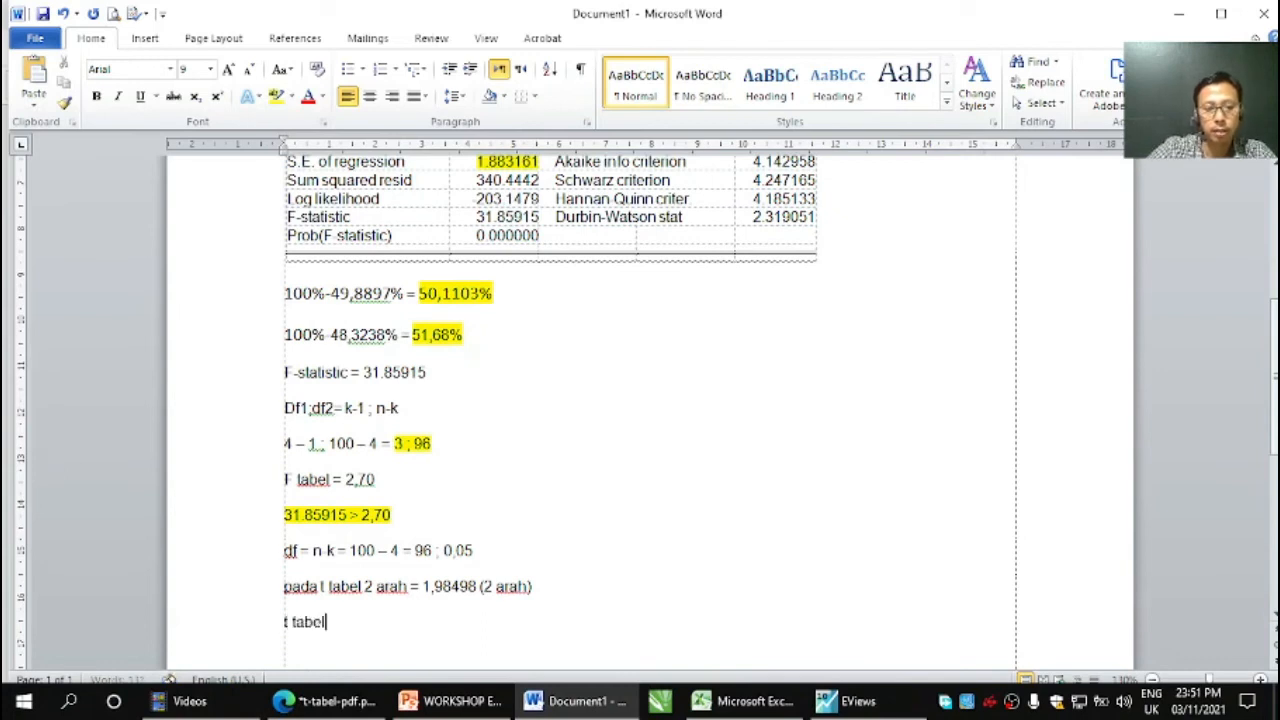
pyautogui.write('=')
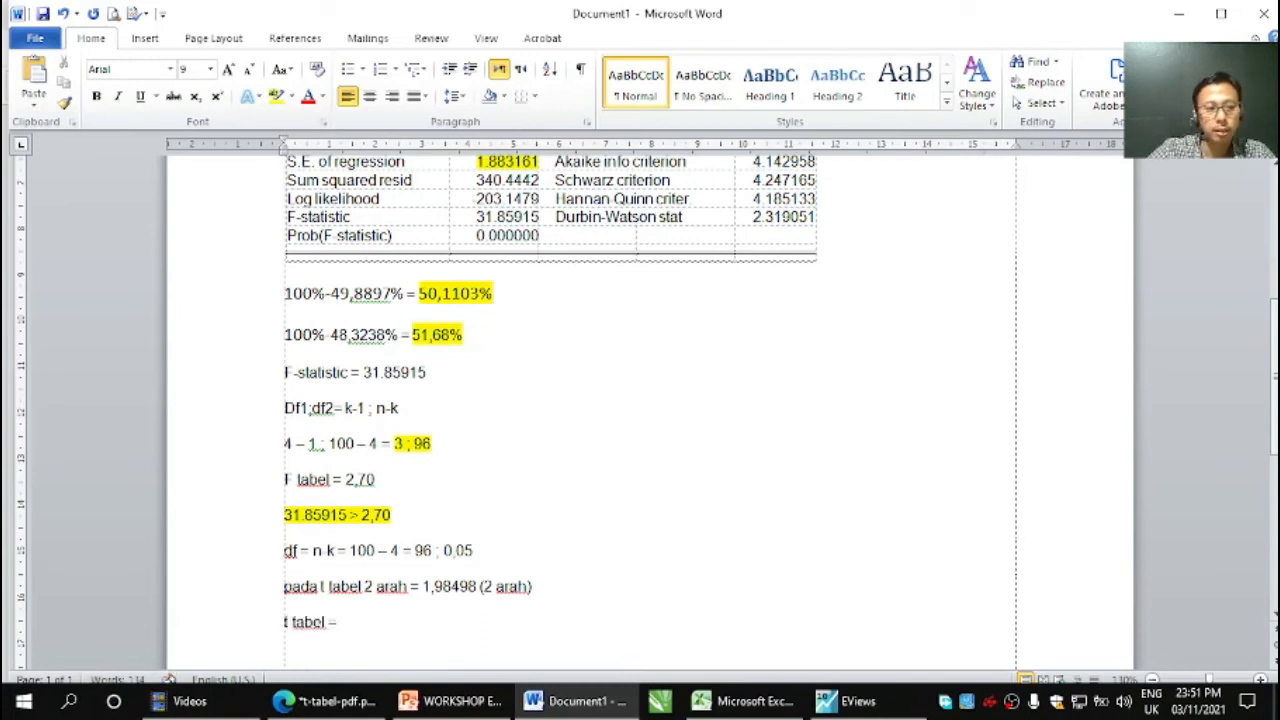
pyautogui.write(' 1')
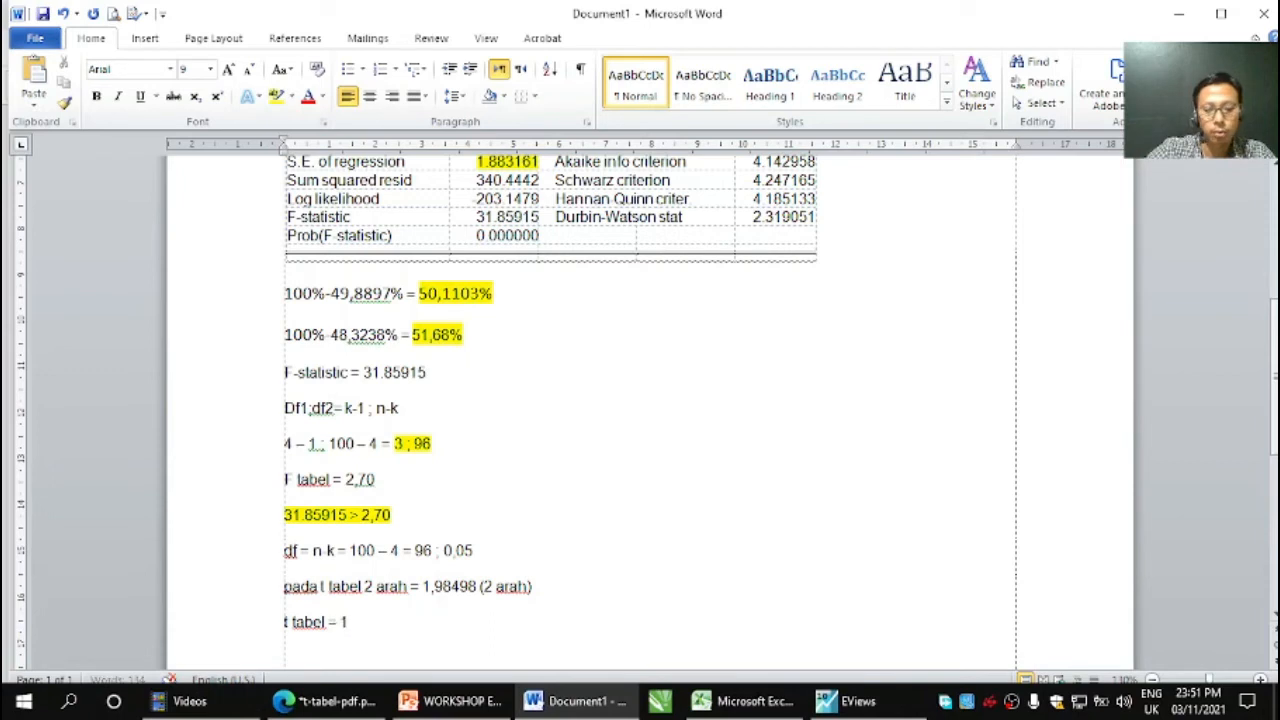
pyautogui.write(',66')
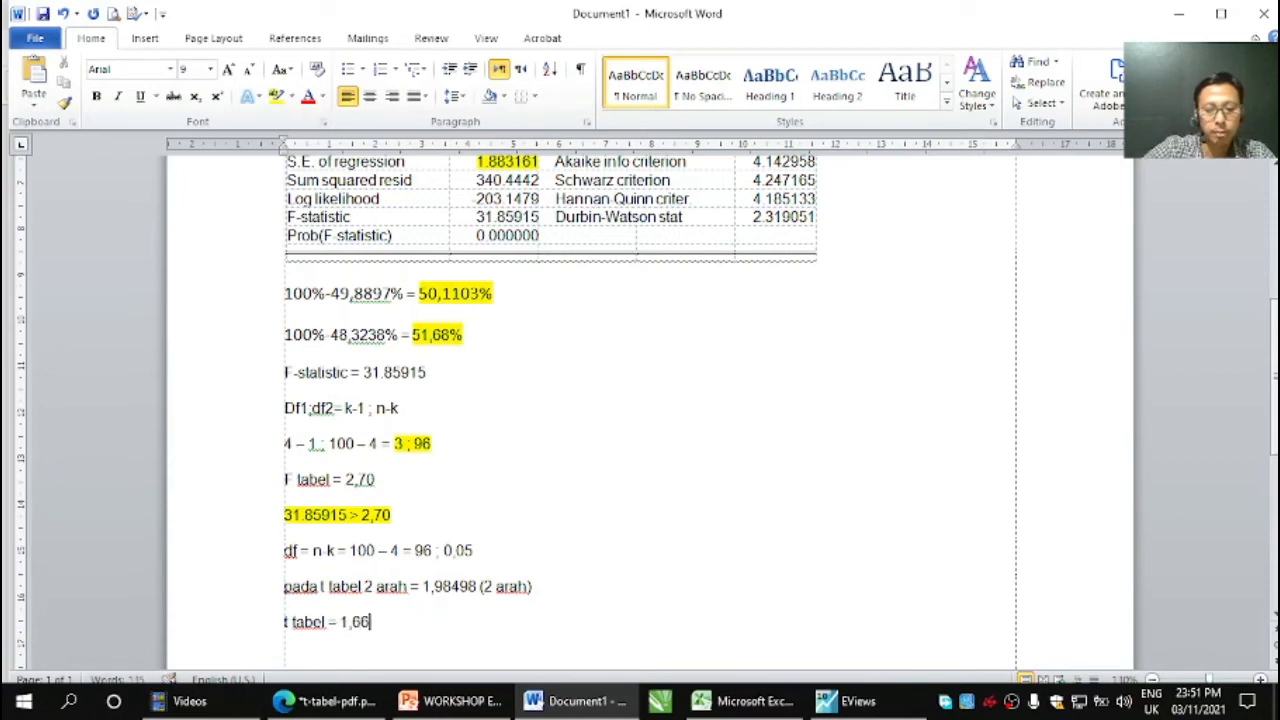
pyautogui.write('088 )')
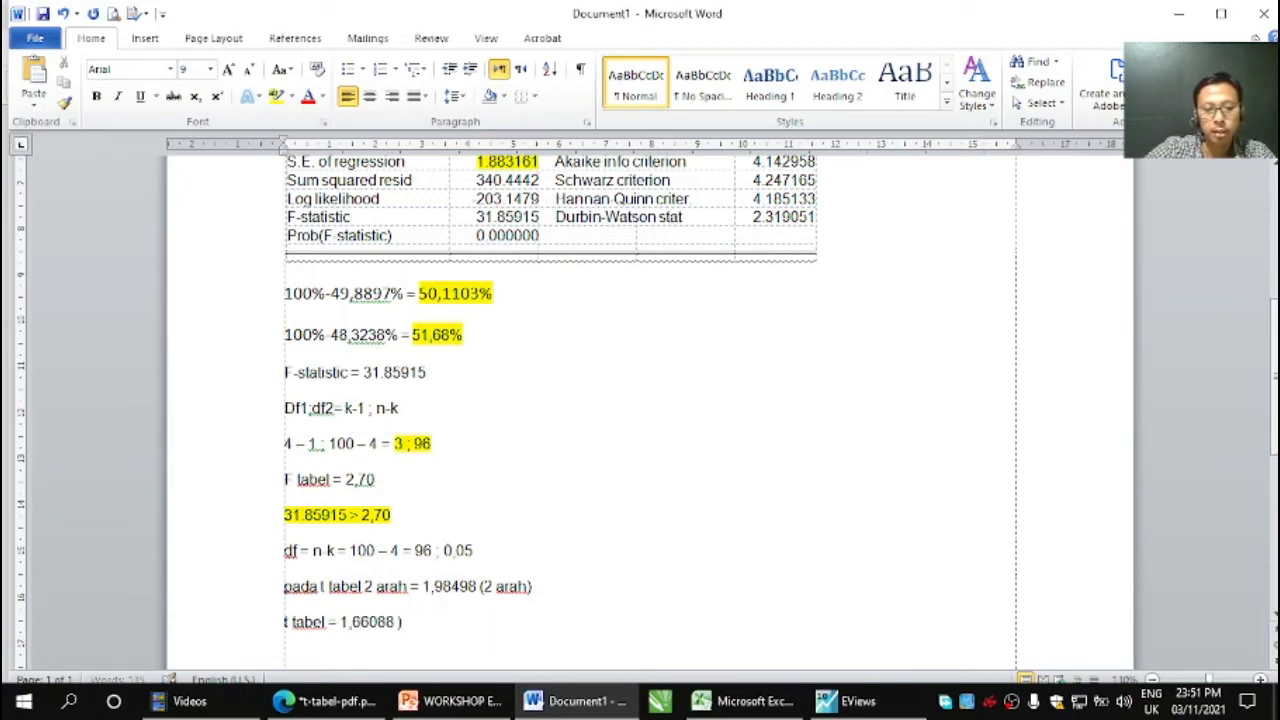
pyautogui.write(' (1')
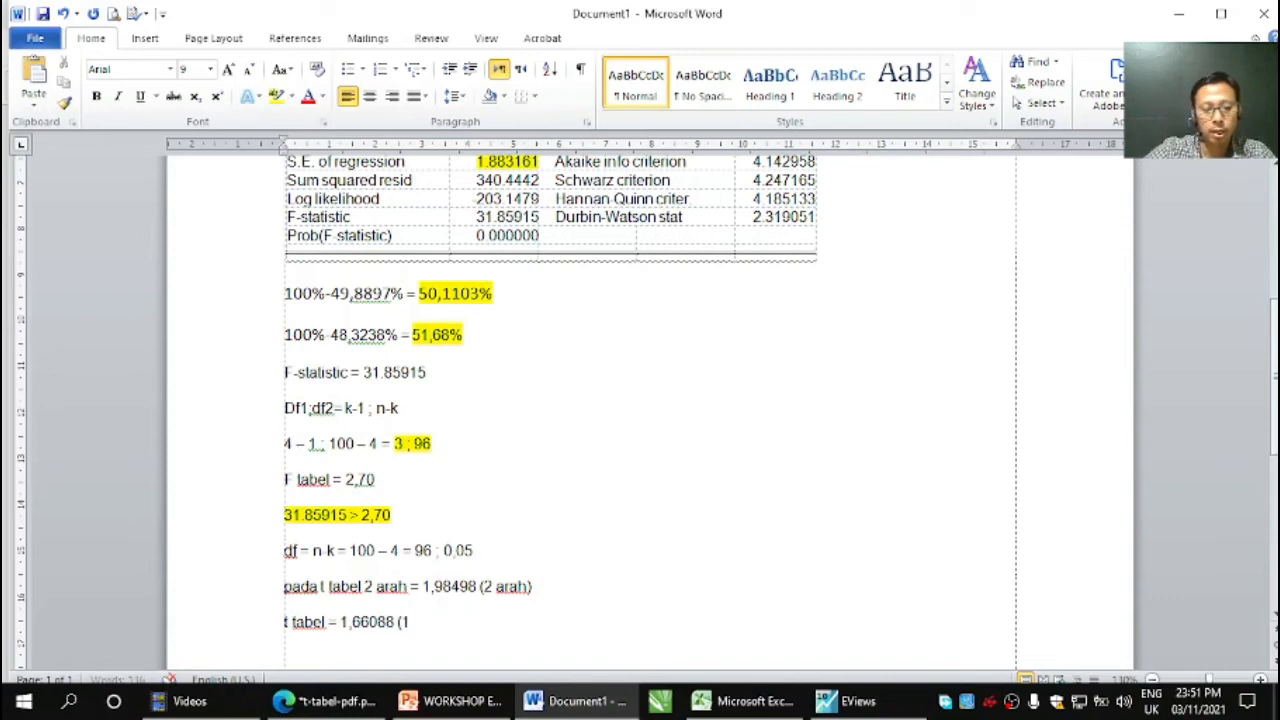
pyautogui.write(' arah')
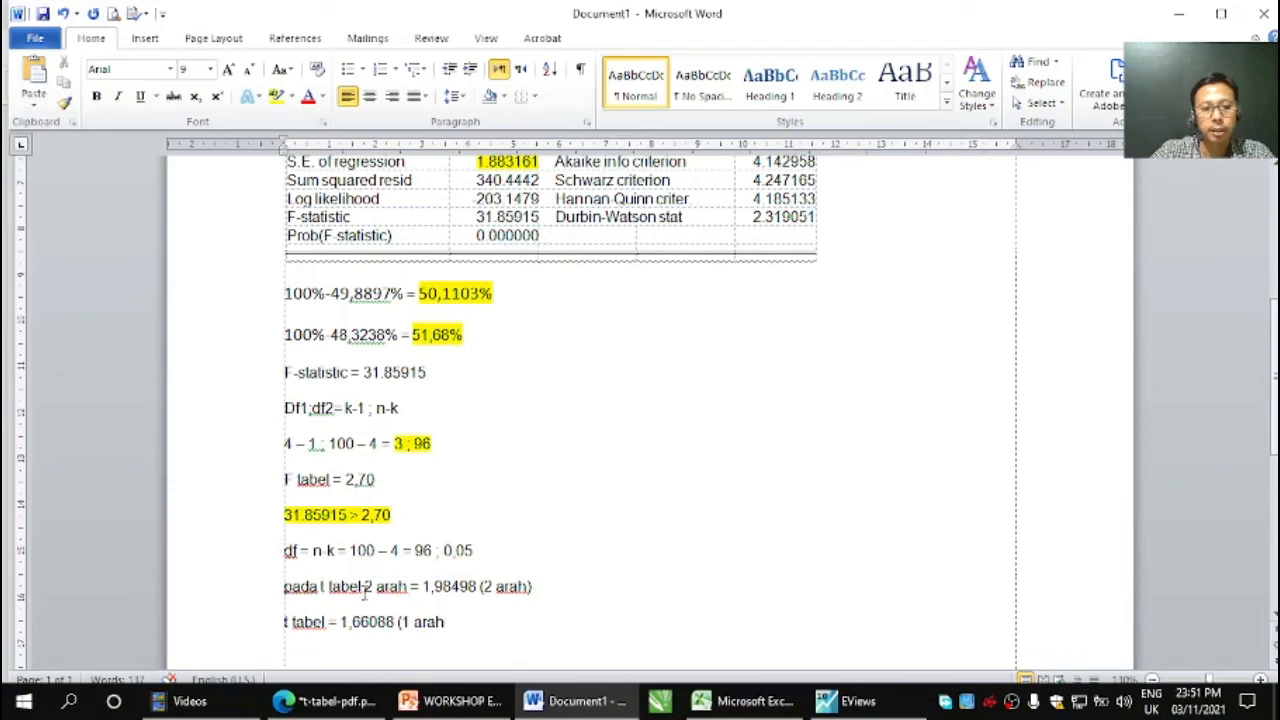
# Copy the two t-table lines, from "2 arah = 1,98498" onward, into the regression output below "Included observations: 100" and remove the extra blank line
pyautogui.moveTo(364, 587); pyautogui.dragTo(483, 628)
pyautogui.hotkey('ctrl', 'c')
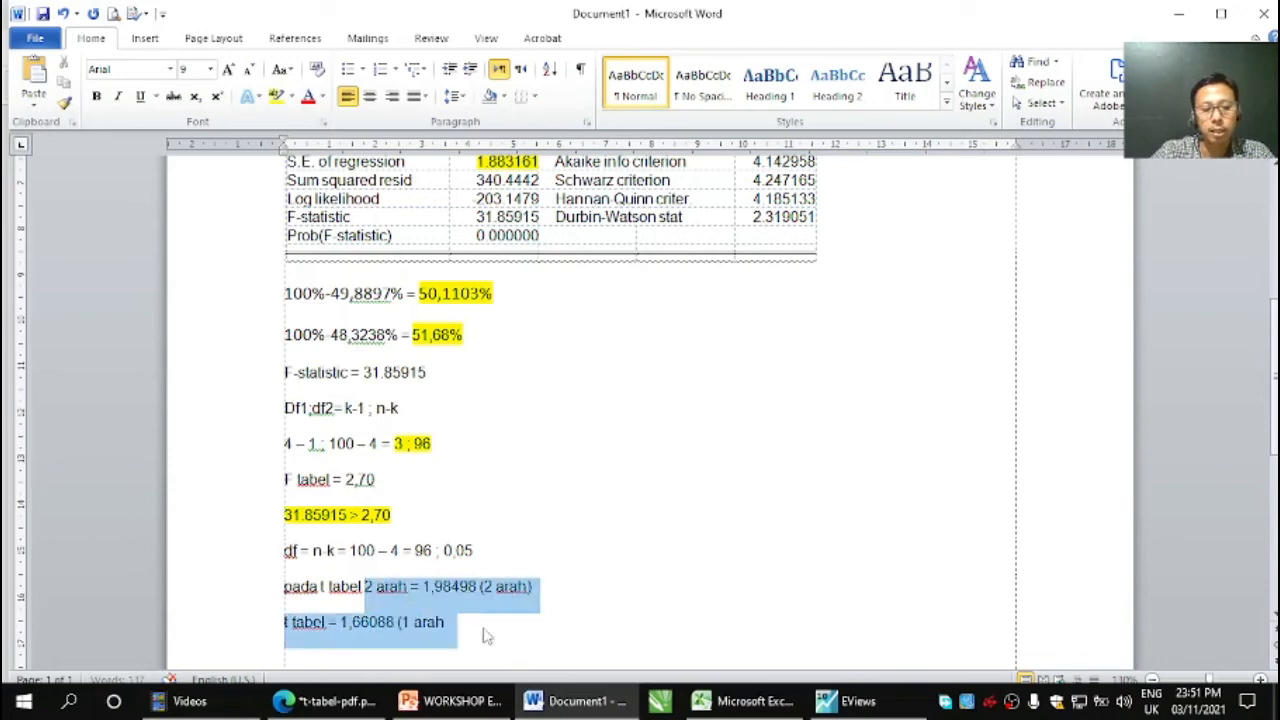
pyautogui.scroll(6, 484, 632)
pyautogui.scroll(2, 530, 455)
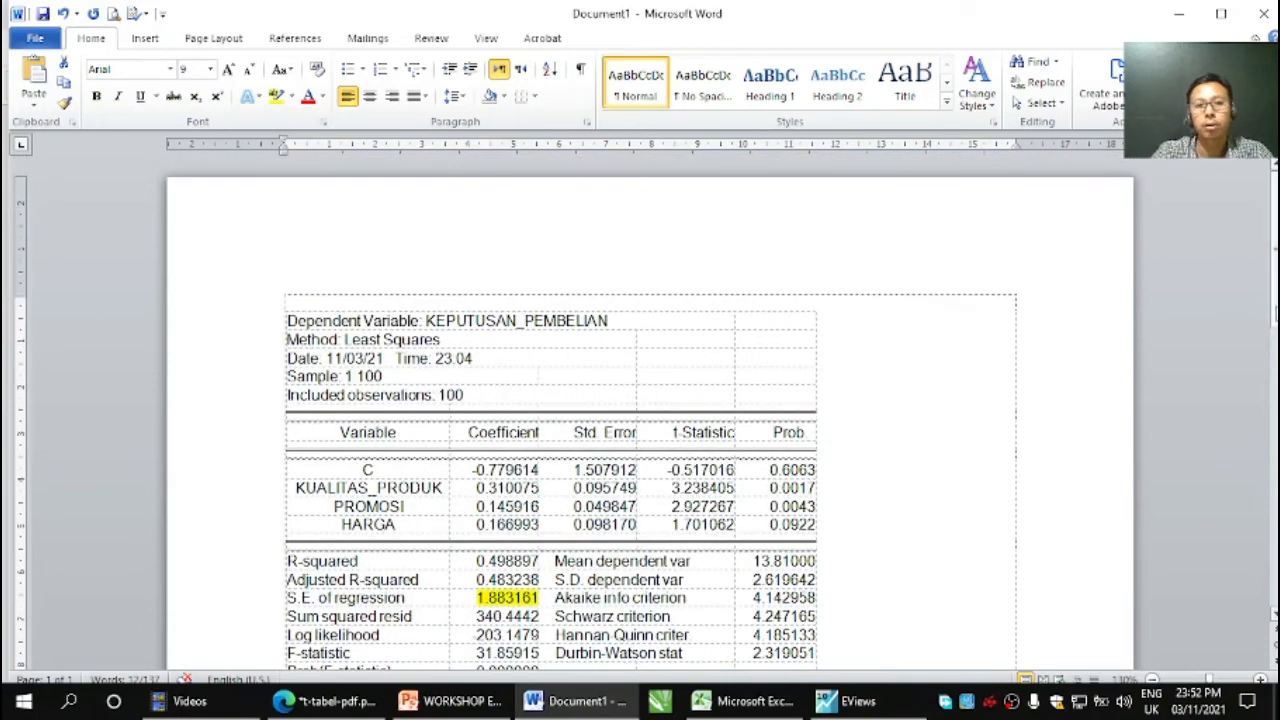
pyautogui.click(507, 398)
pyautogui.press('Return')
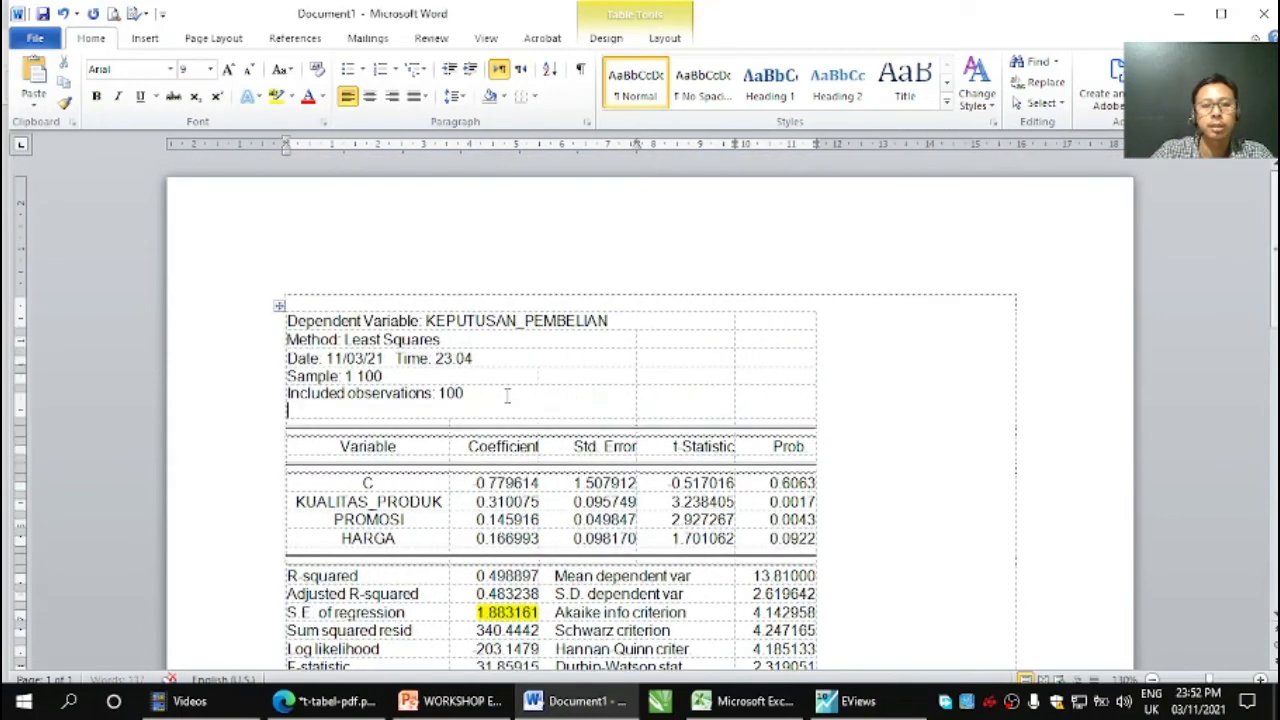
pyautogui.hotkey('ctrl', 'v')
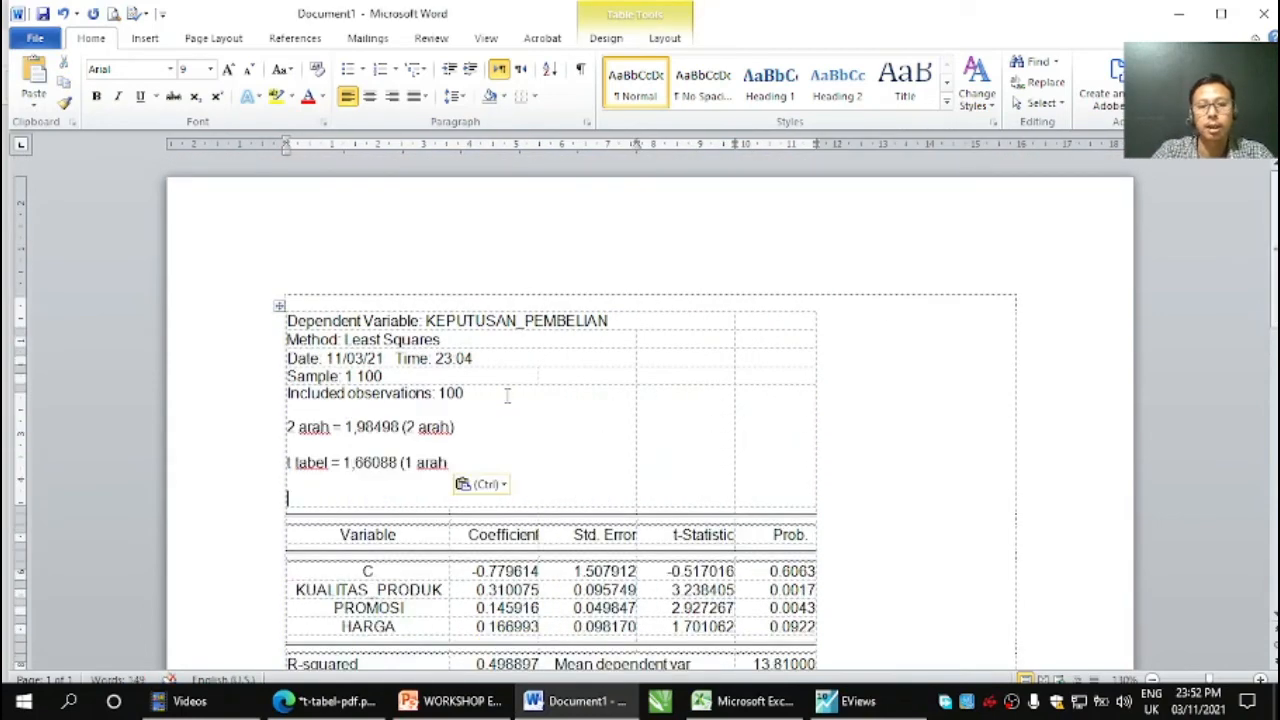
pyautogui.press('BackSpace')
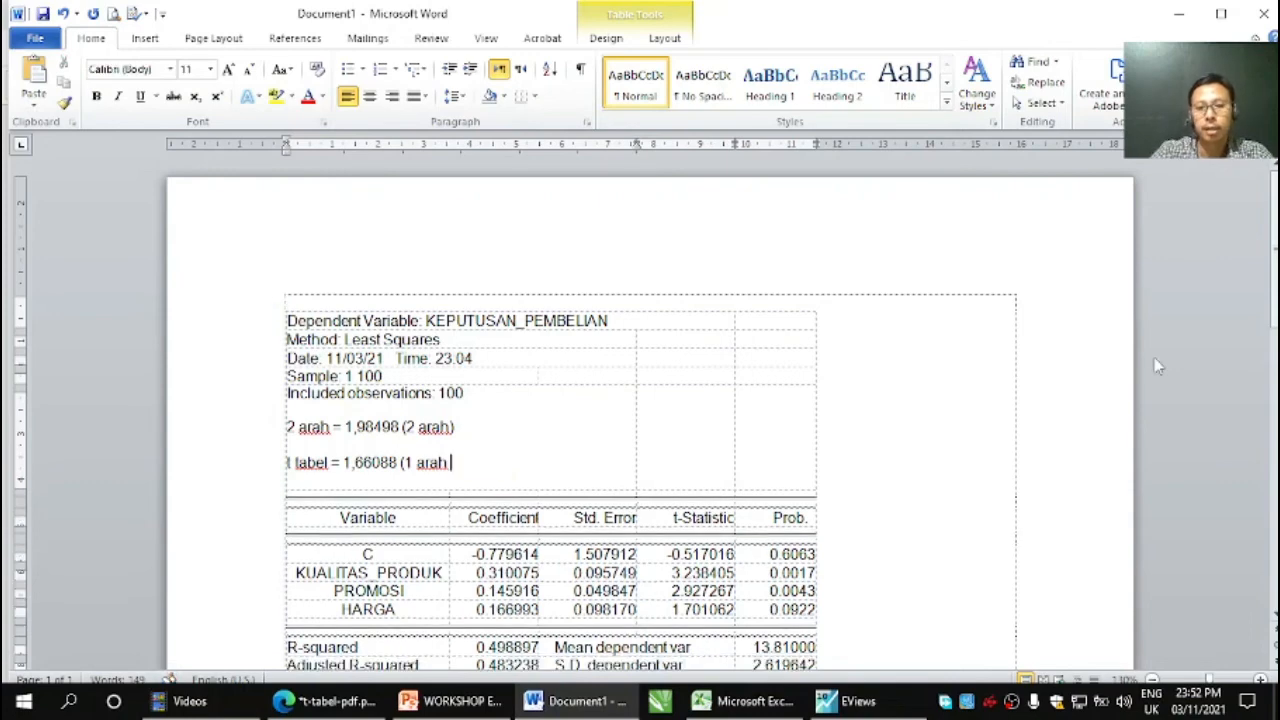
# Compare the t-Statistic column, especially KUALITAS_PRODUK and HARGA, with the one- and two-way t-table values, and examine the Prob. value of KUALITAS_PRODUK
pyautogui.moveTo(1274, 276); pyautogui.dragTo(1274, 347)
pyautogui.moveTo(344, 237); pyautogui.dragTo(404, 237)
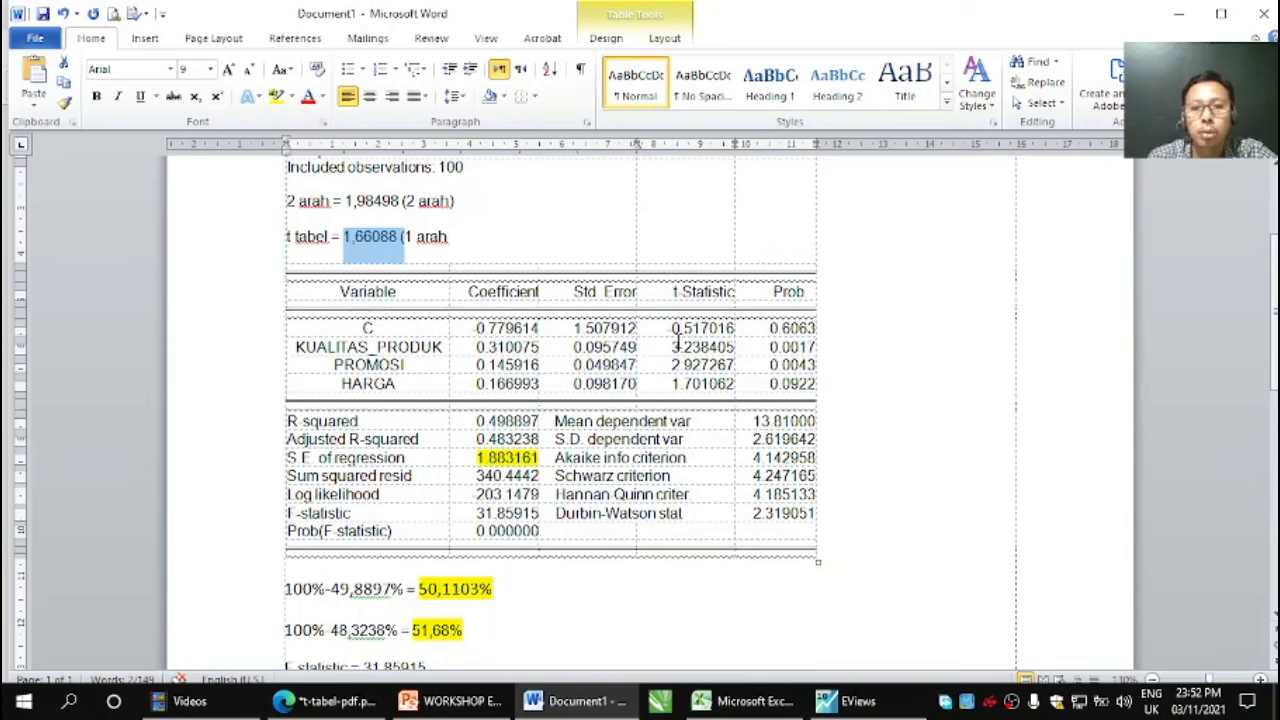
pyautogui.moveTo(672, 347); pyautogui.dragTo(735, 347)
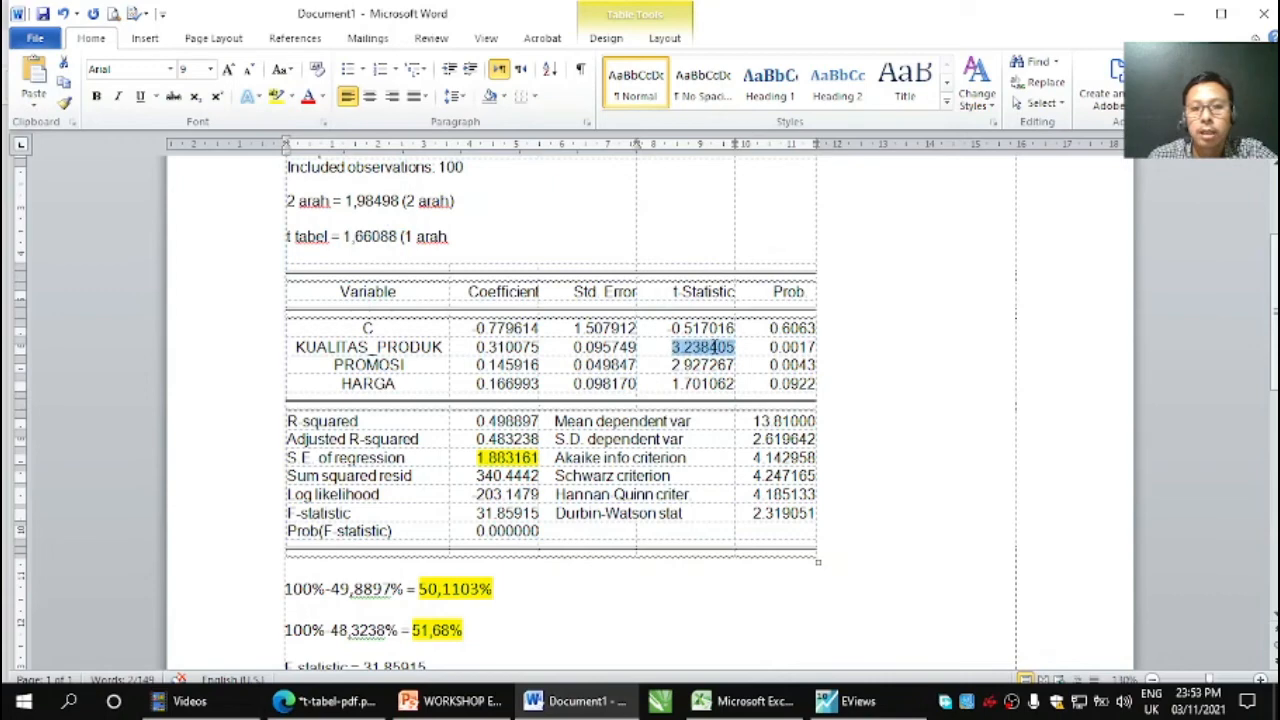
pyautogui.hotkey('ctrl', 'r')
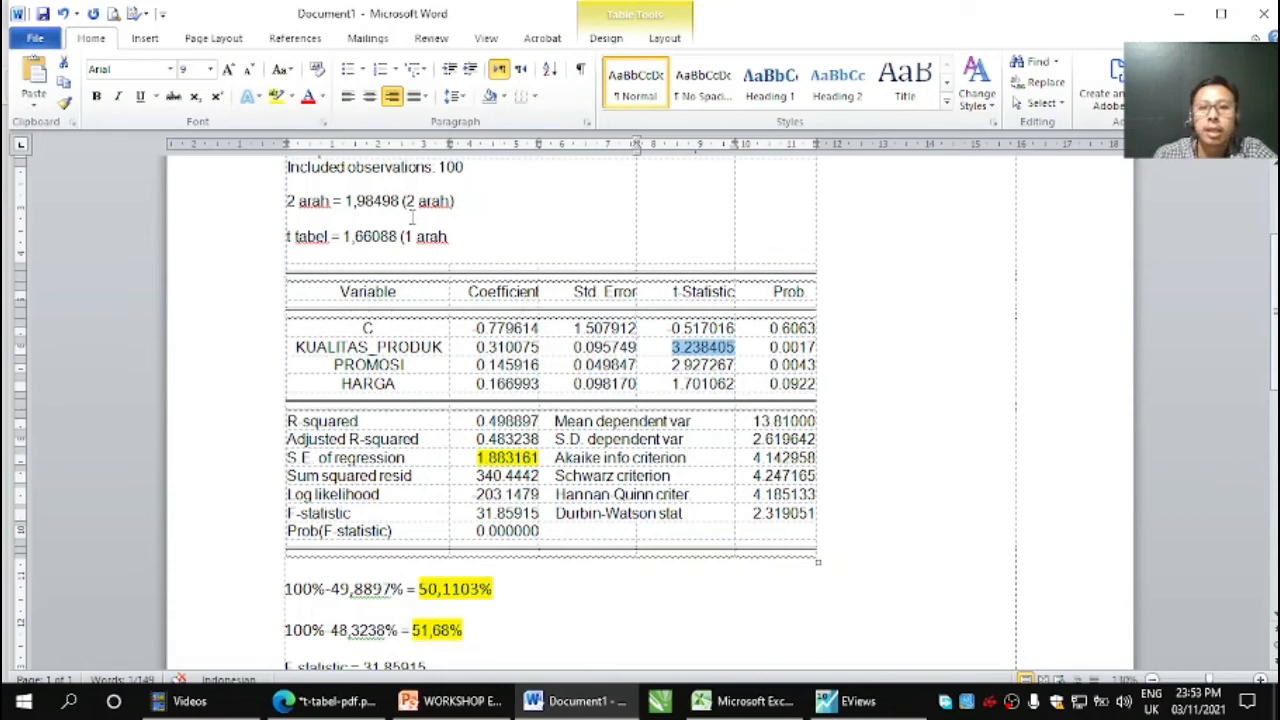
pyautogui.click(766, 347)
pyautogui.moveTo(766, 347); pyautogui.dragTo(815, 348)
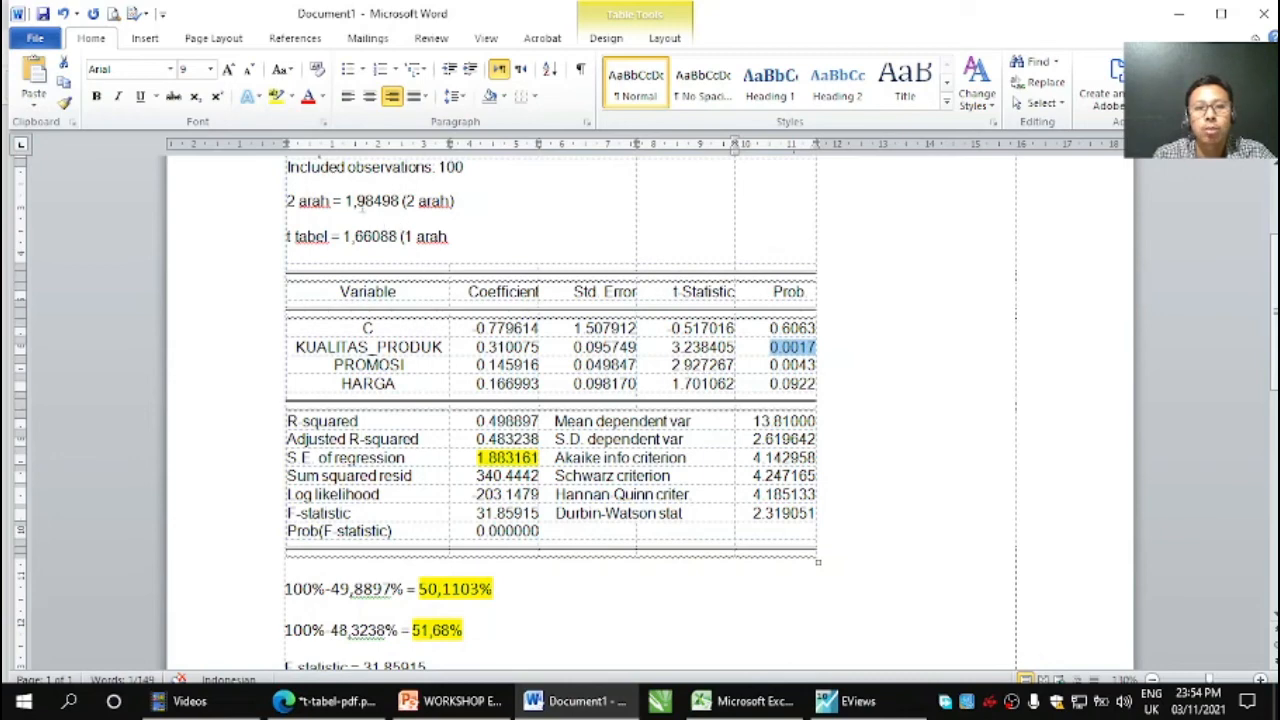
pyautogui.moveTo(352, 201); pyautogui.dragTo(401, 201)
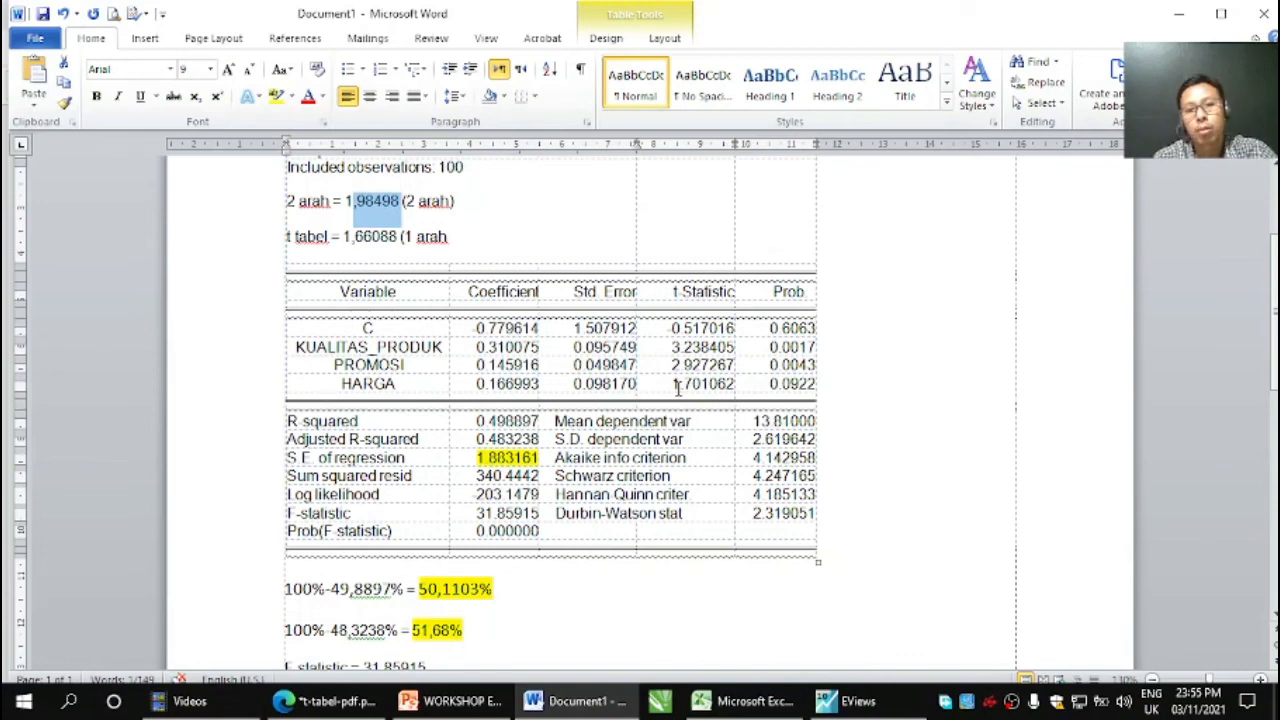
pyautogui.moveTo(671, 384); pyautogui.dragTo(735, 384)
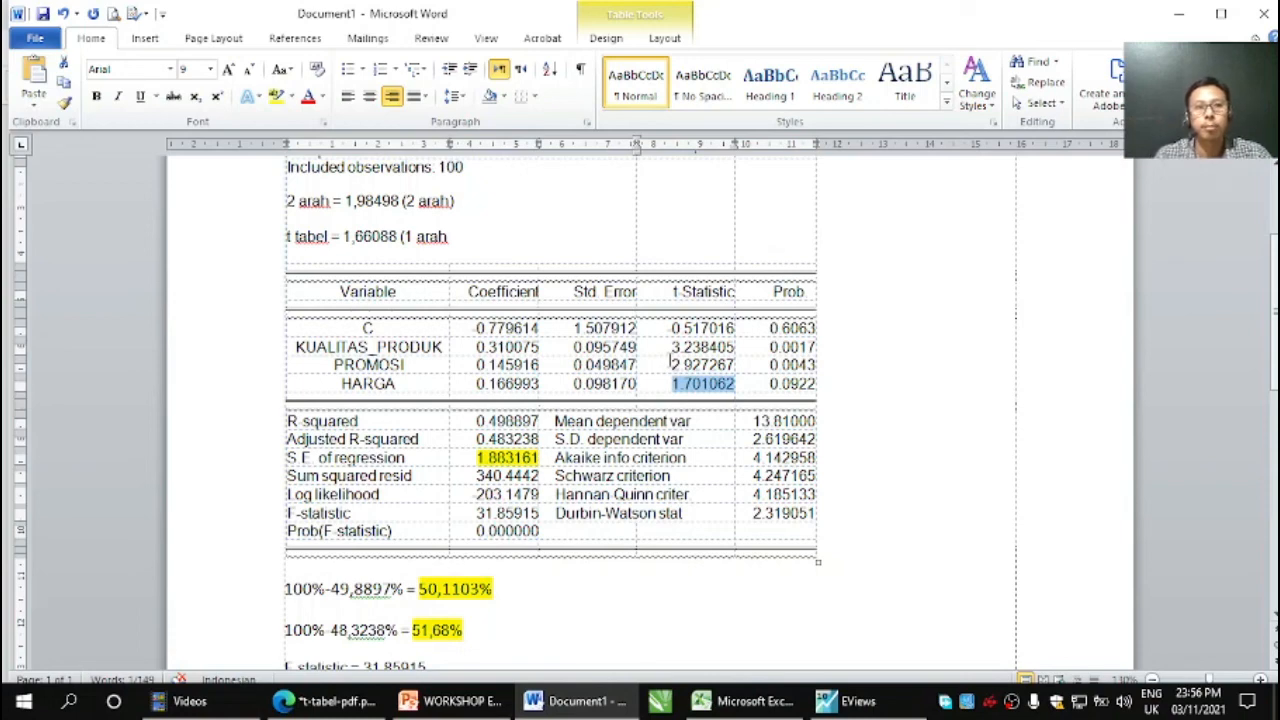
pyautogui.moveTo(668, 328); pyautogui.dragTo(710, 384)
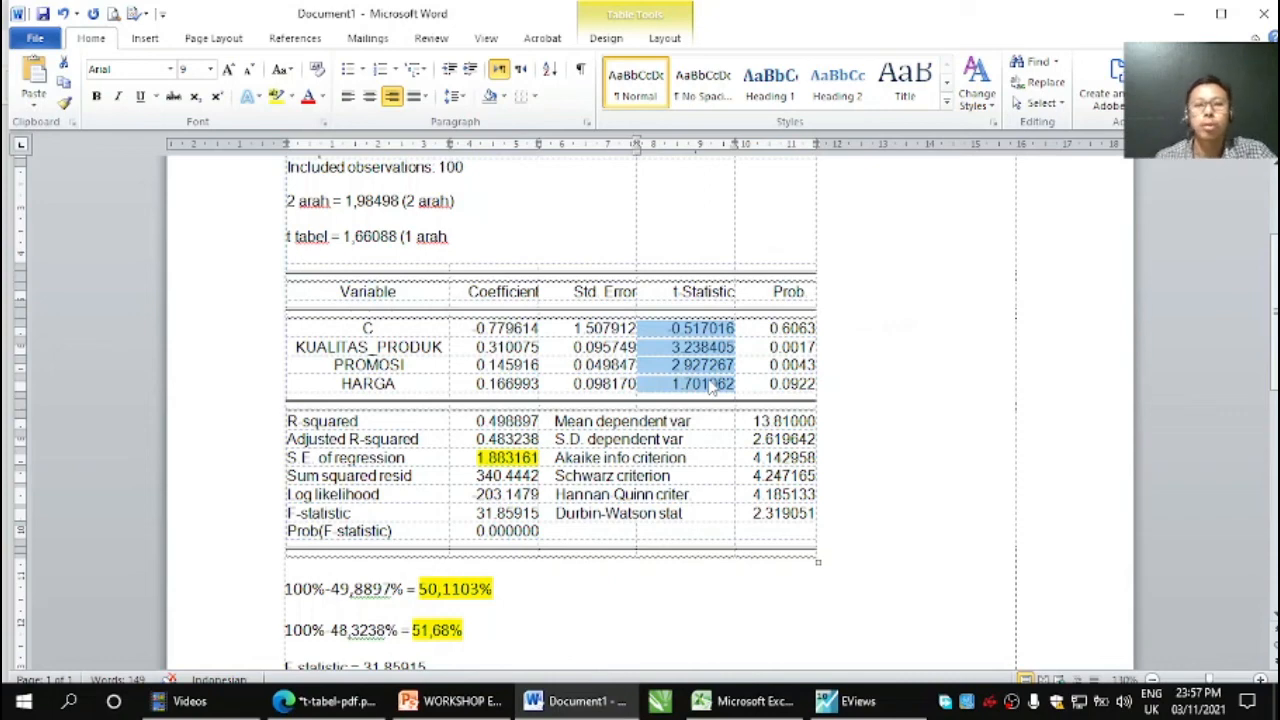
pyautogui.click(666, 343)
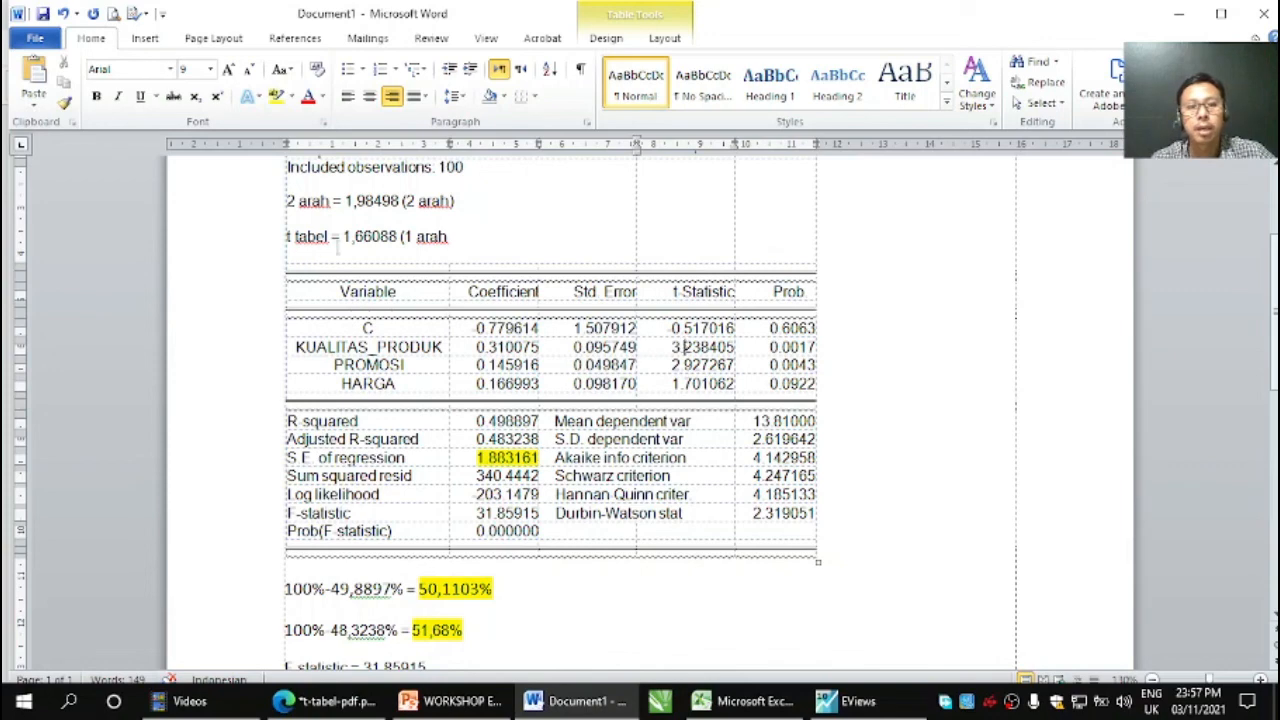
pyautogui.doubleClick(377, 236)
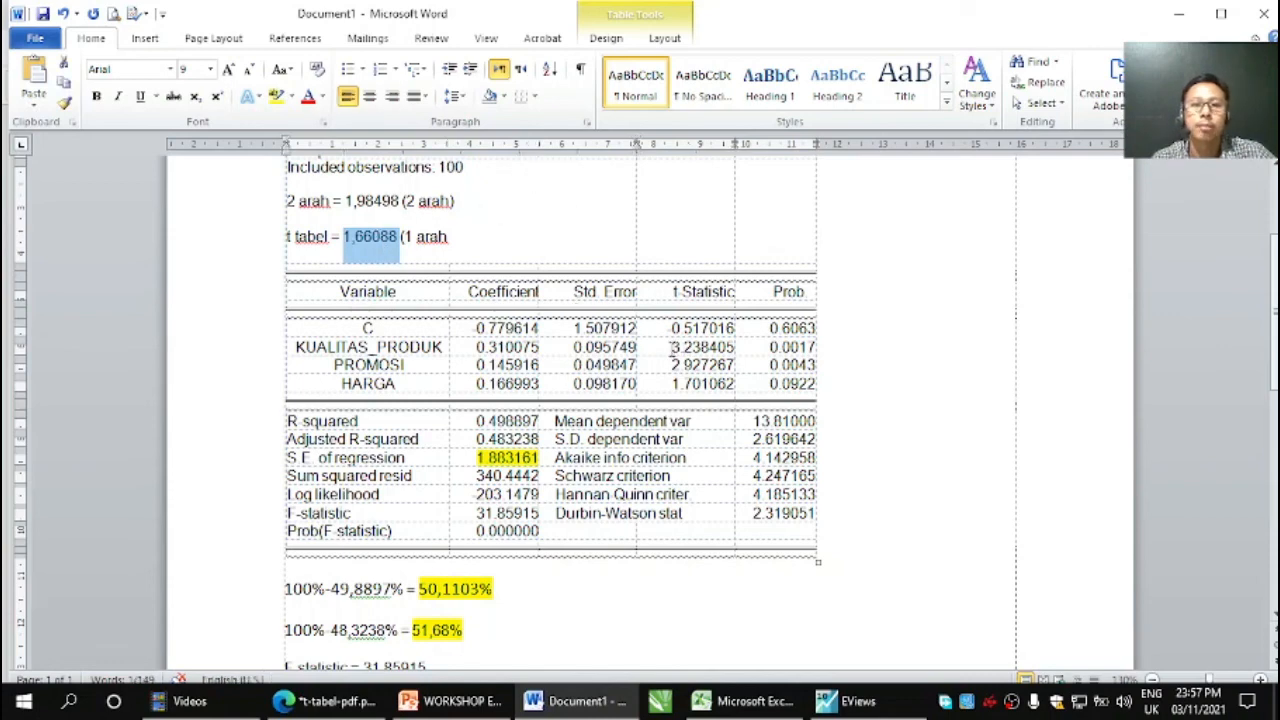
# Copy the Prob. value of KUALITAS_PRODUK beside the regression table and complete it as "0.0017 x ½ = 0,00085"
pyautogui.click(771, 347)
pyautogui.moveTo(771, 347); pyautogui.dragTo(814, 347)
pyautogui.hotkey('ctrl', 'c')
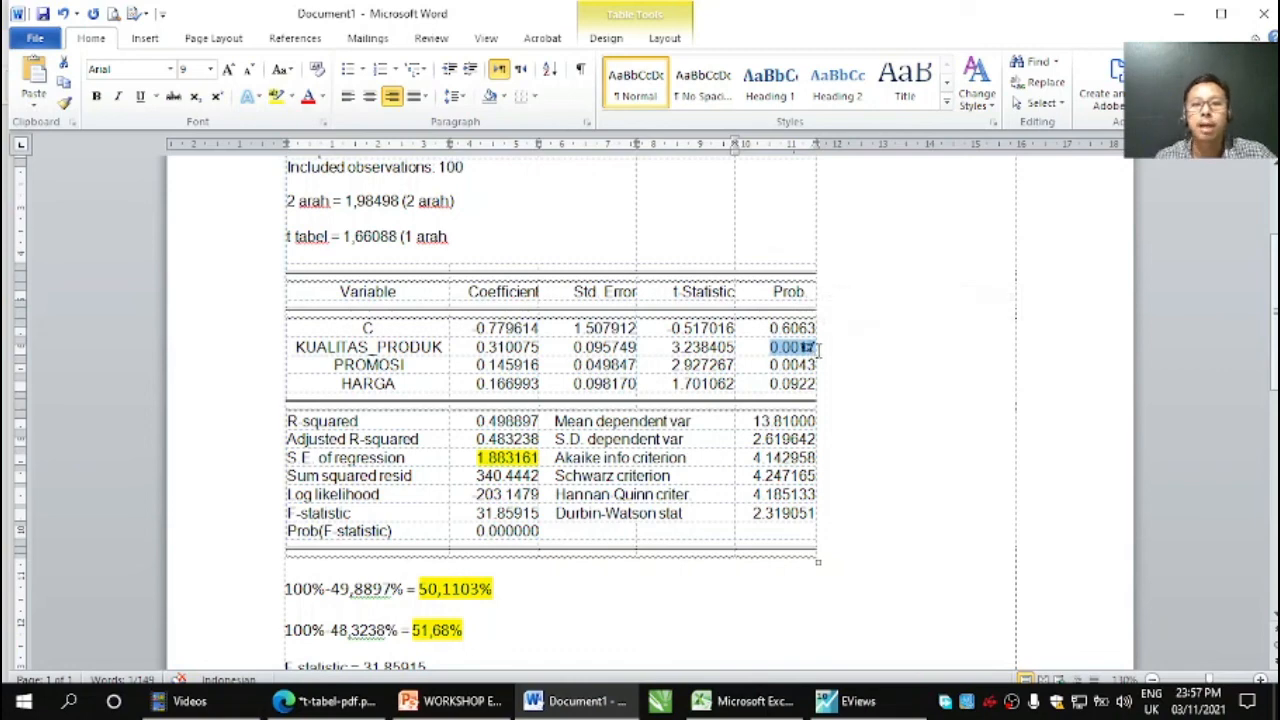
pyautogui.click(818, 347)
pyautogui.click(831, 348)
pyautogui.hotkey('ctrl', 'v')
pyautogui.scroll(2, 831, 348)
pyautogui.write('x 1/2 ')
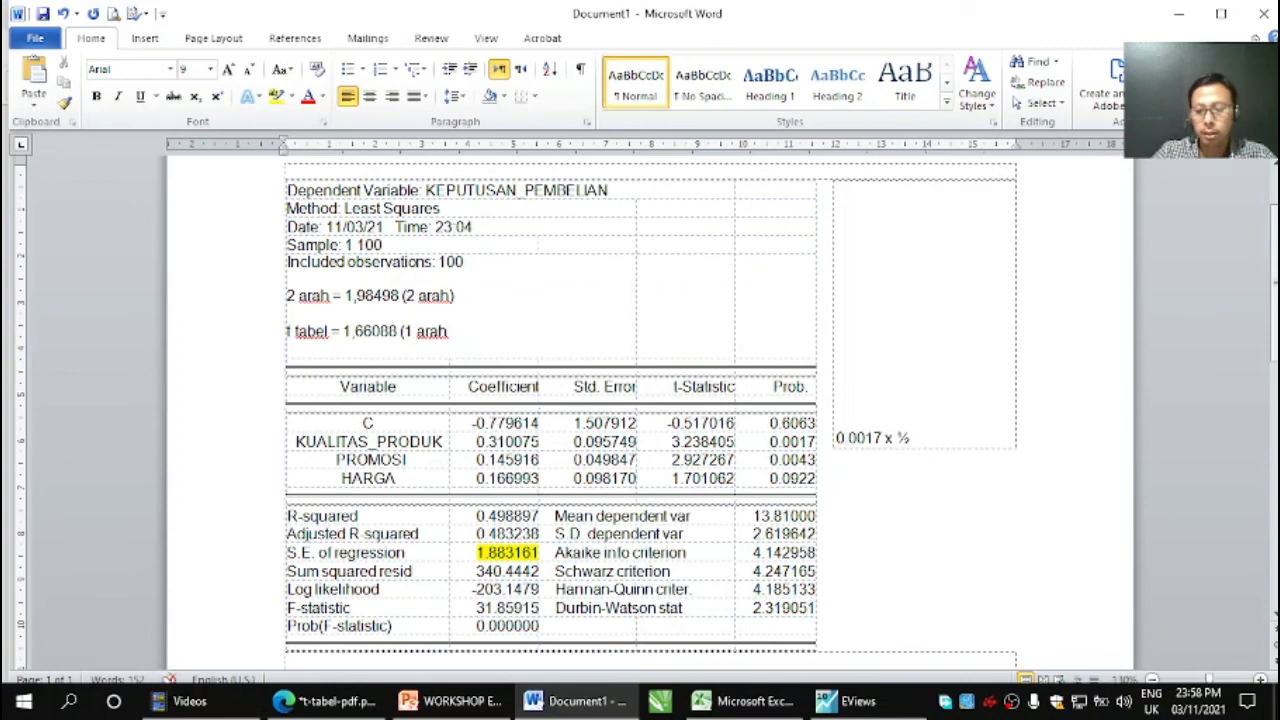
pyautogui.write('= ')
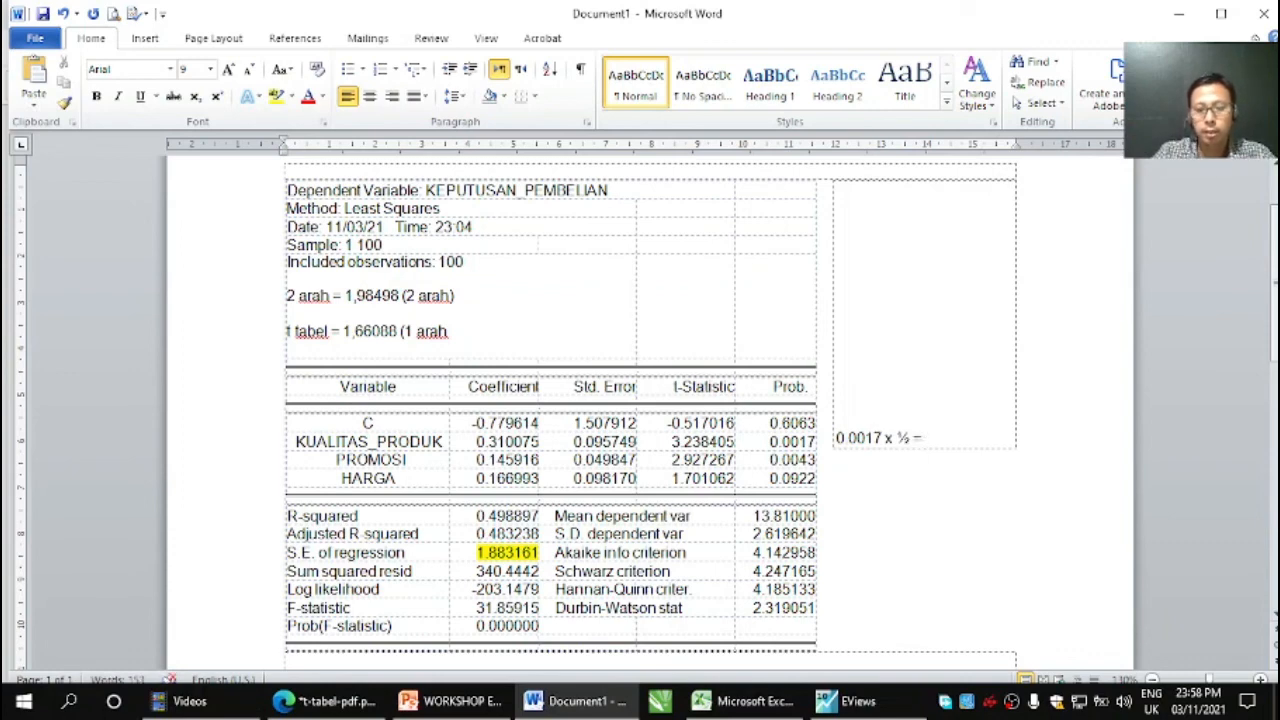
pyautogui.write('0,')
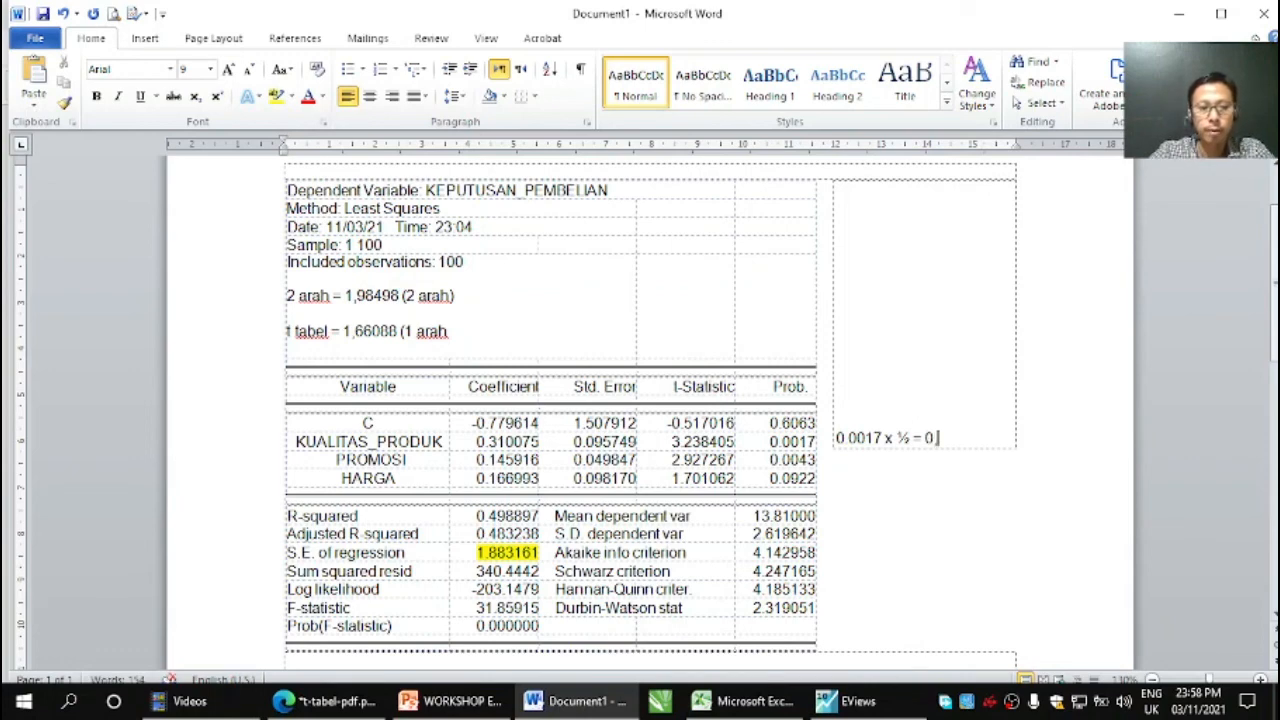
pyautogui.write('000')
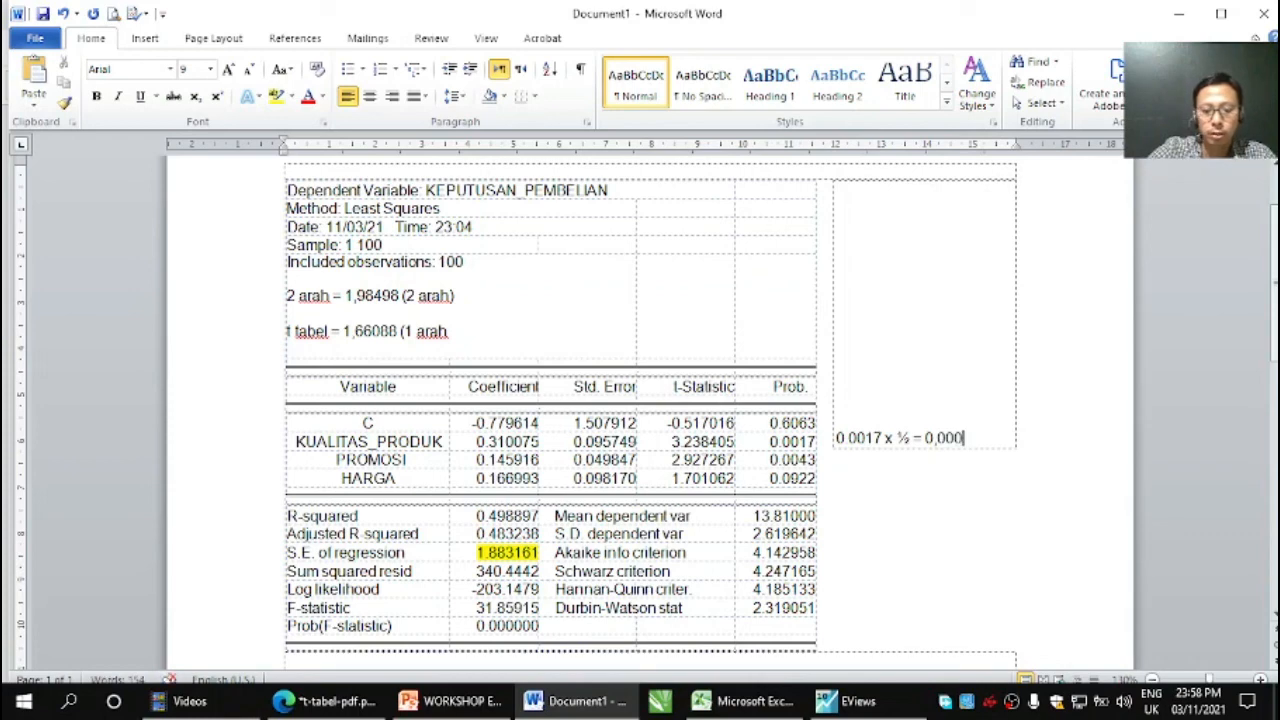
pyautogui.write('85')
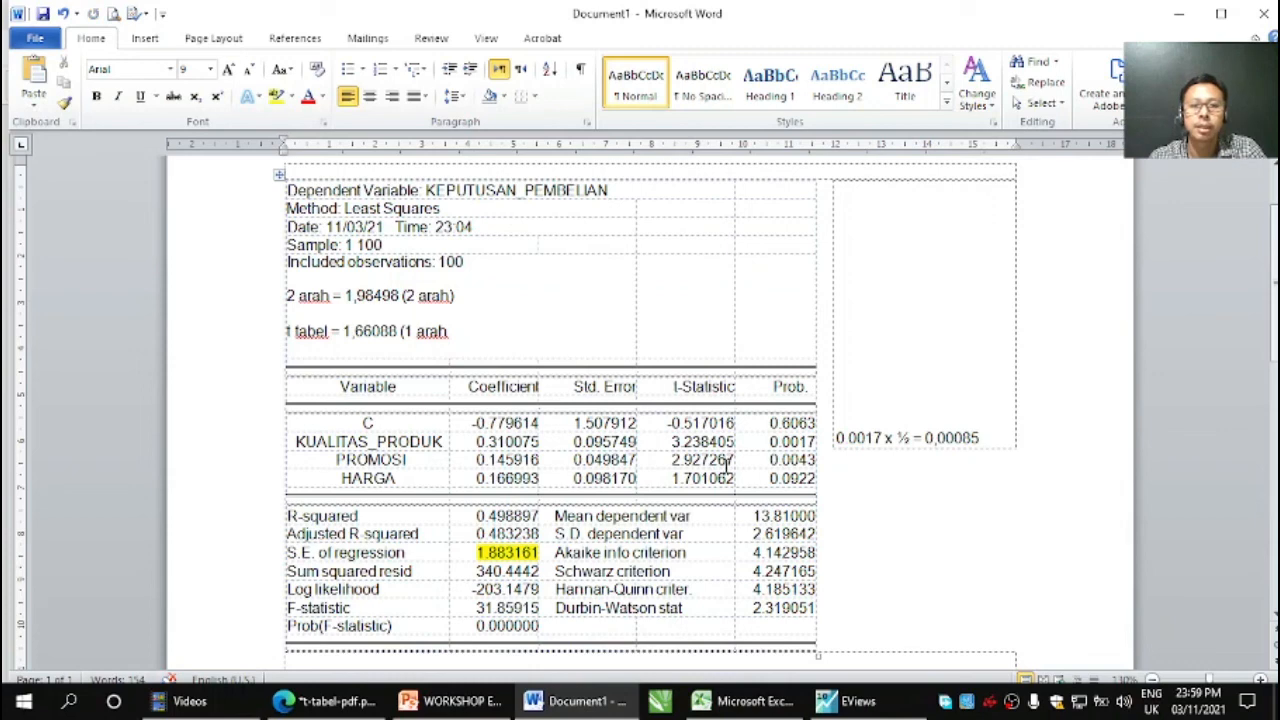
# Add the halved probability of PROMOSI as "0,0043 x ½ = 0,00215" on a new line below the KUALITAS_PRODUK calculation
pyautogui.press('Return')
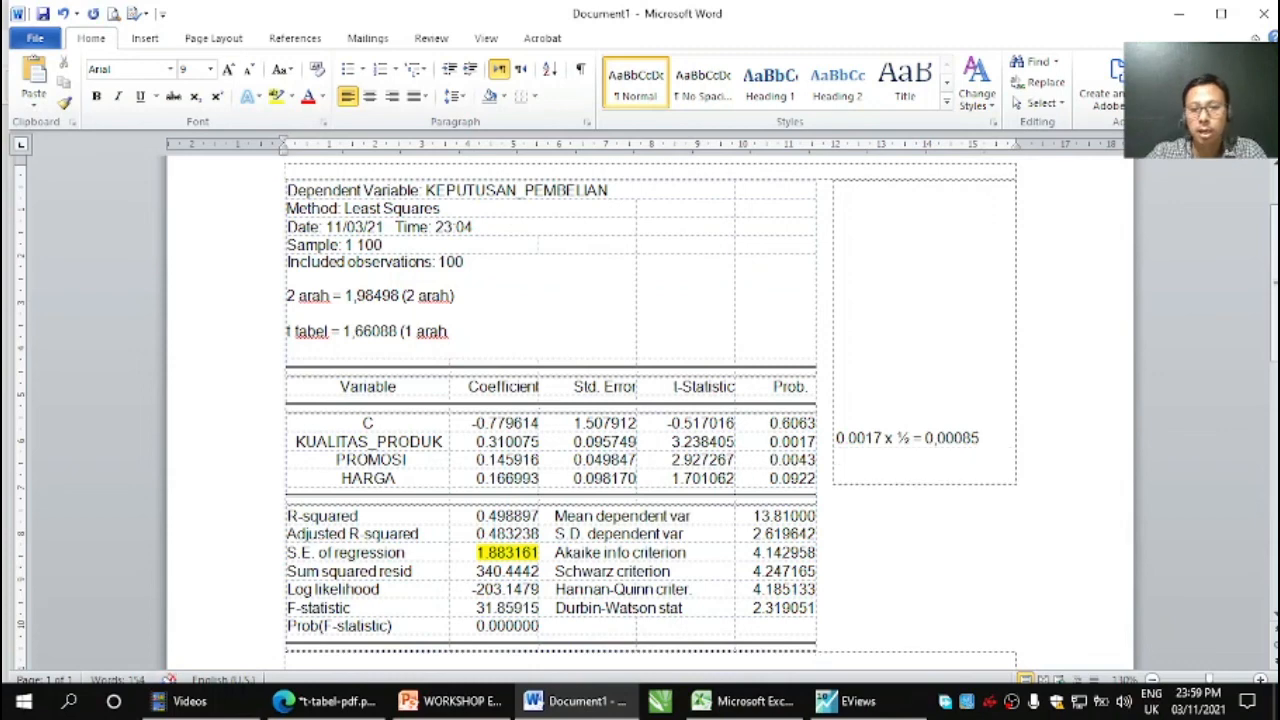
pyautogui.write('0')
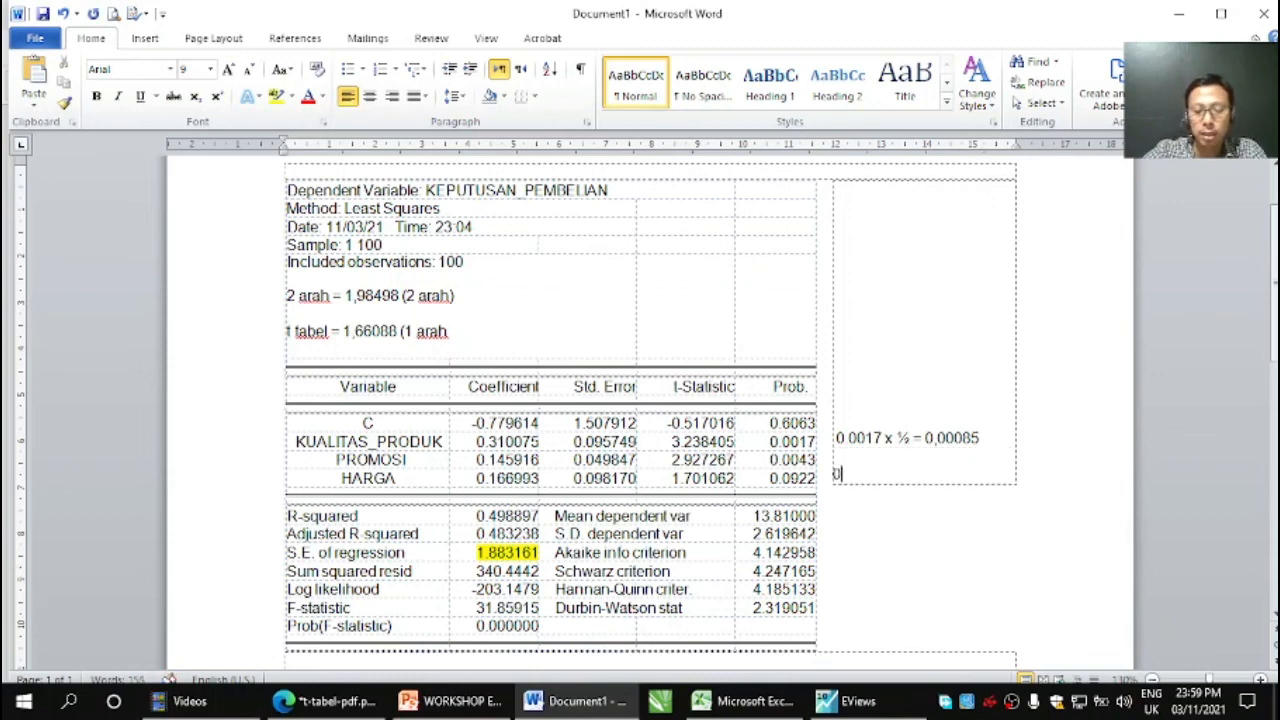
pyautogui.write(',00')
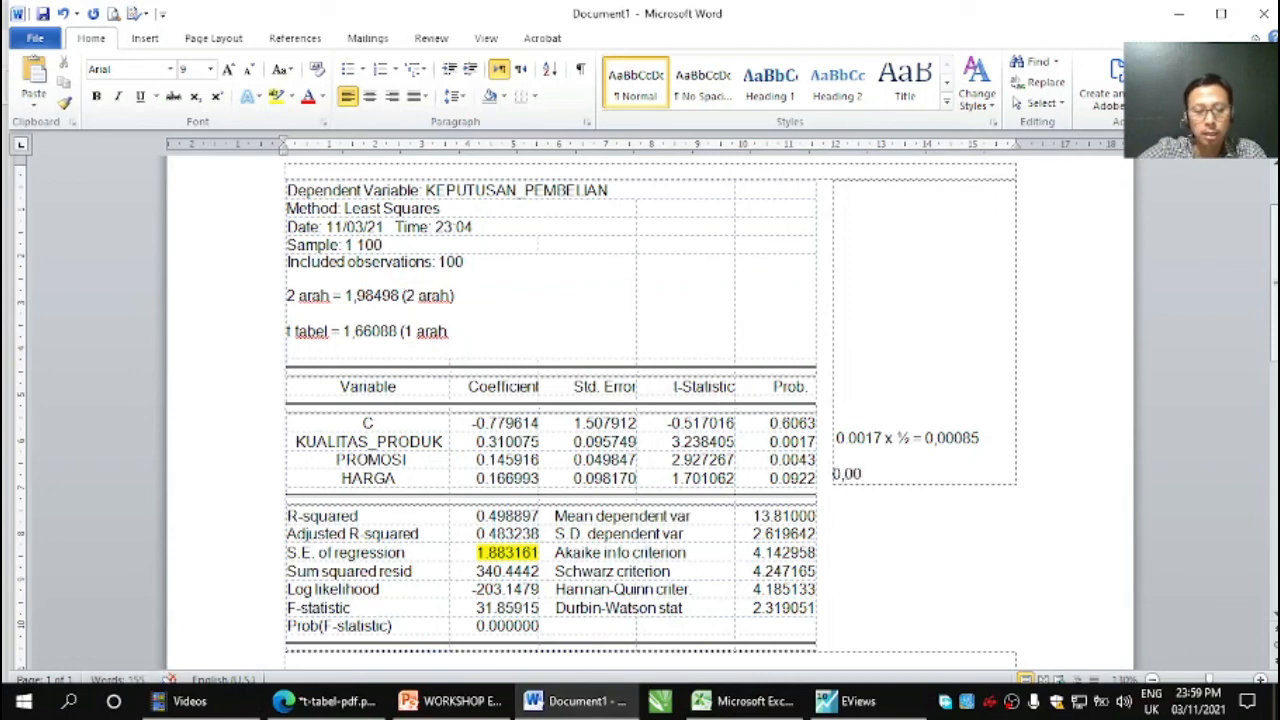
pyautogui.write('43')
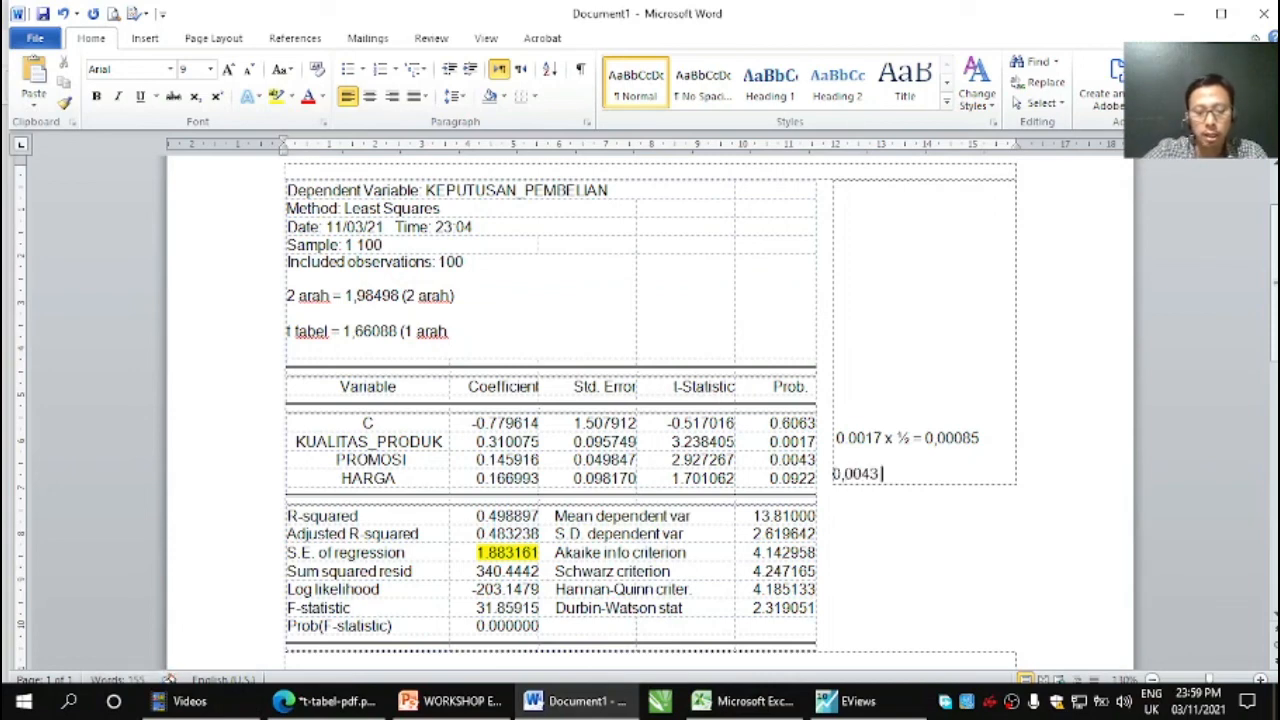
pyautogui.write(' x ½ = 0,')
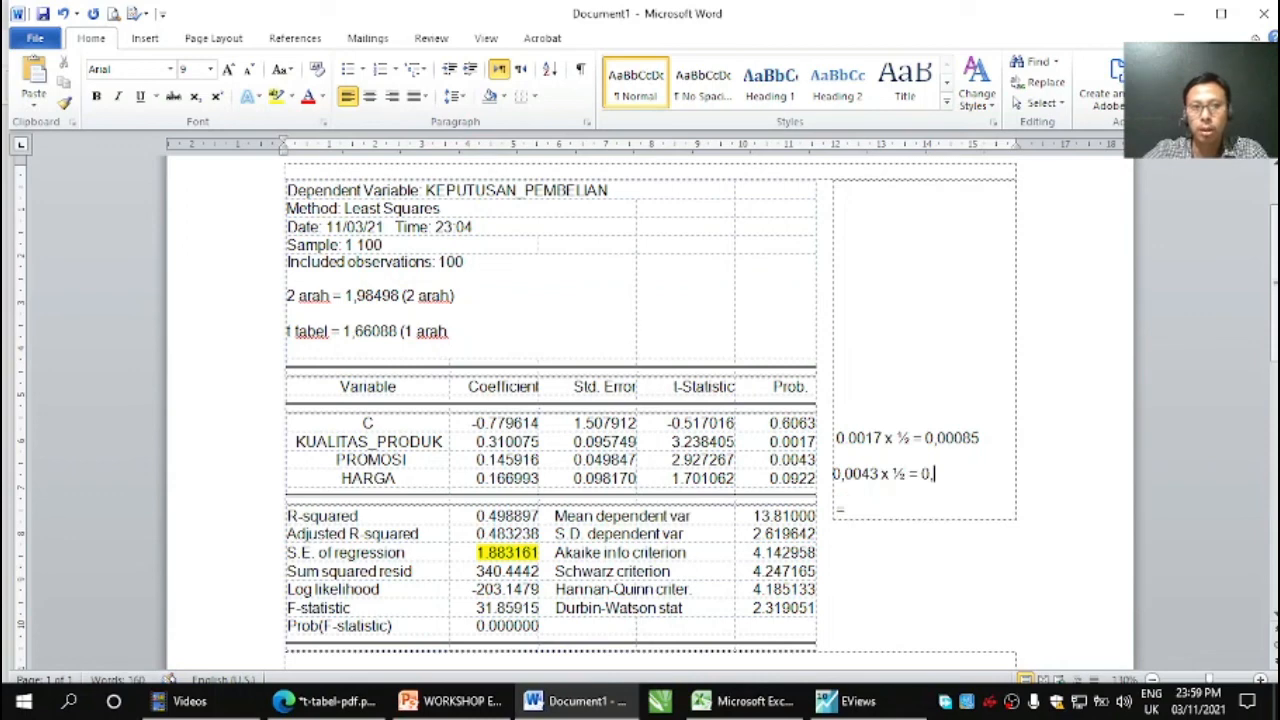
pyautogui.write('00')
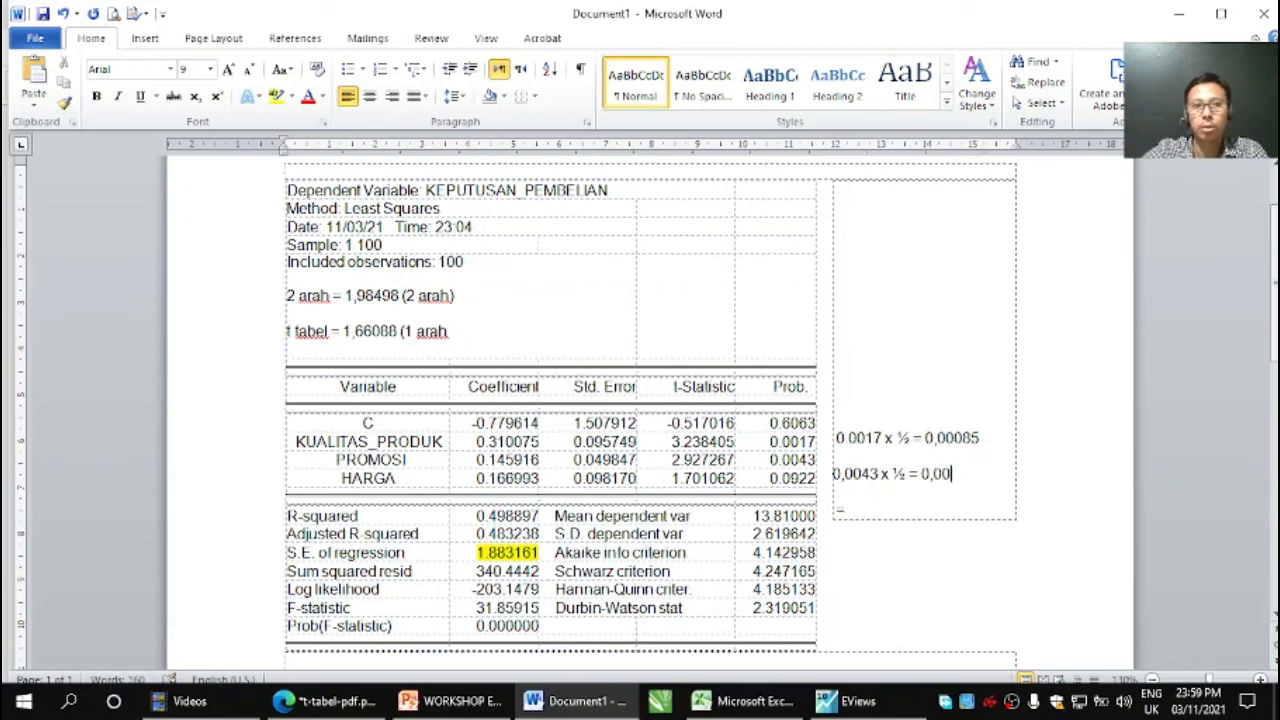
pyautogui.write('21')
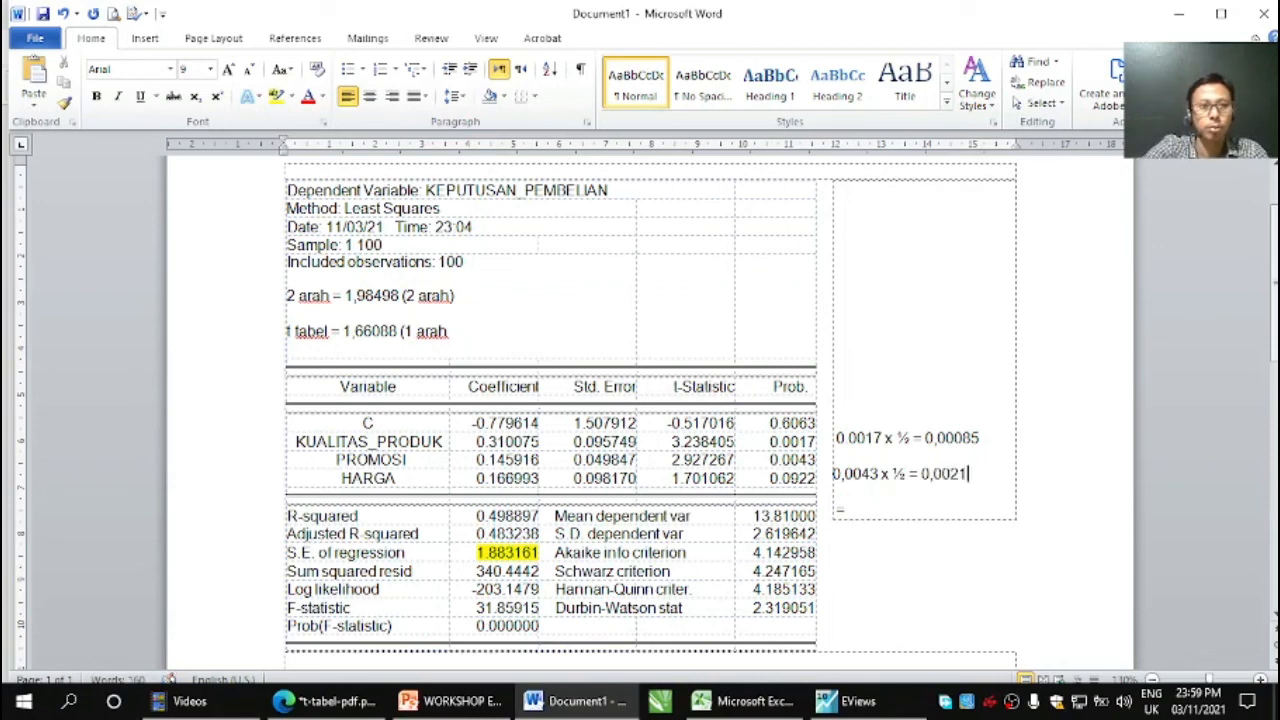
pyautogui.write('5')
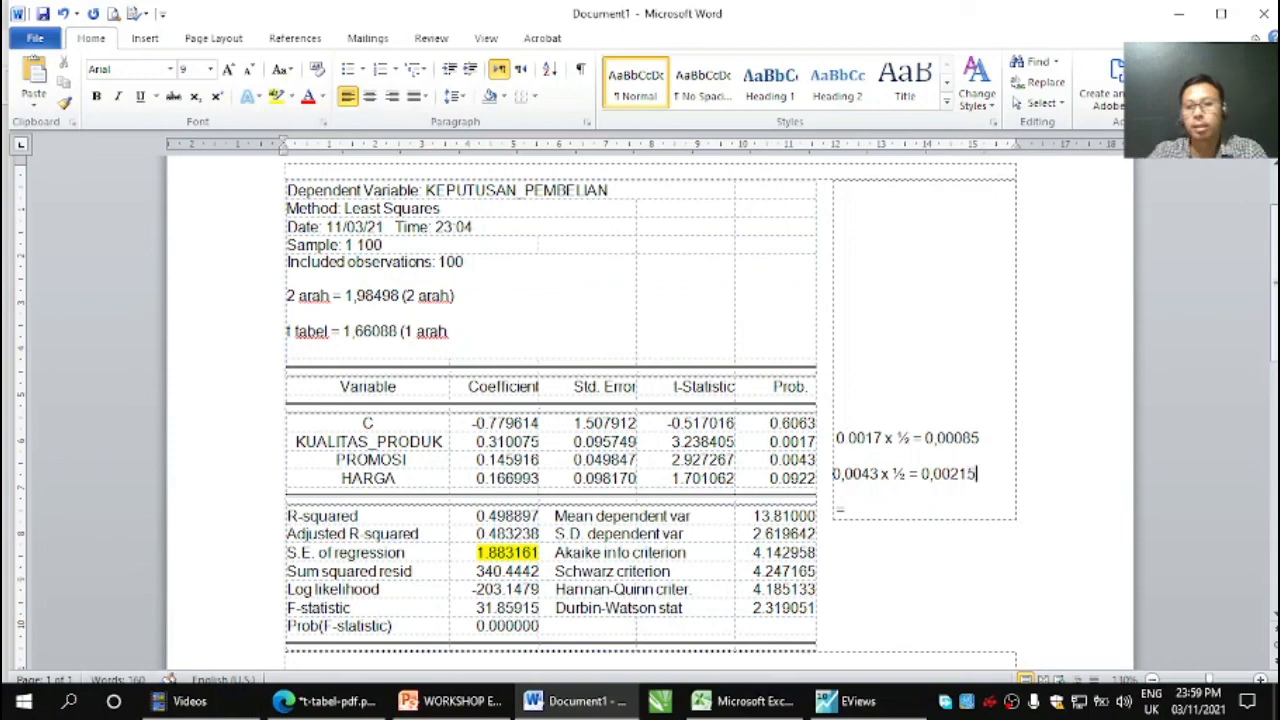
pyautogui.doubleClick(768, 459)
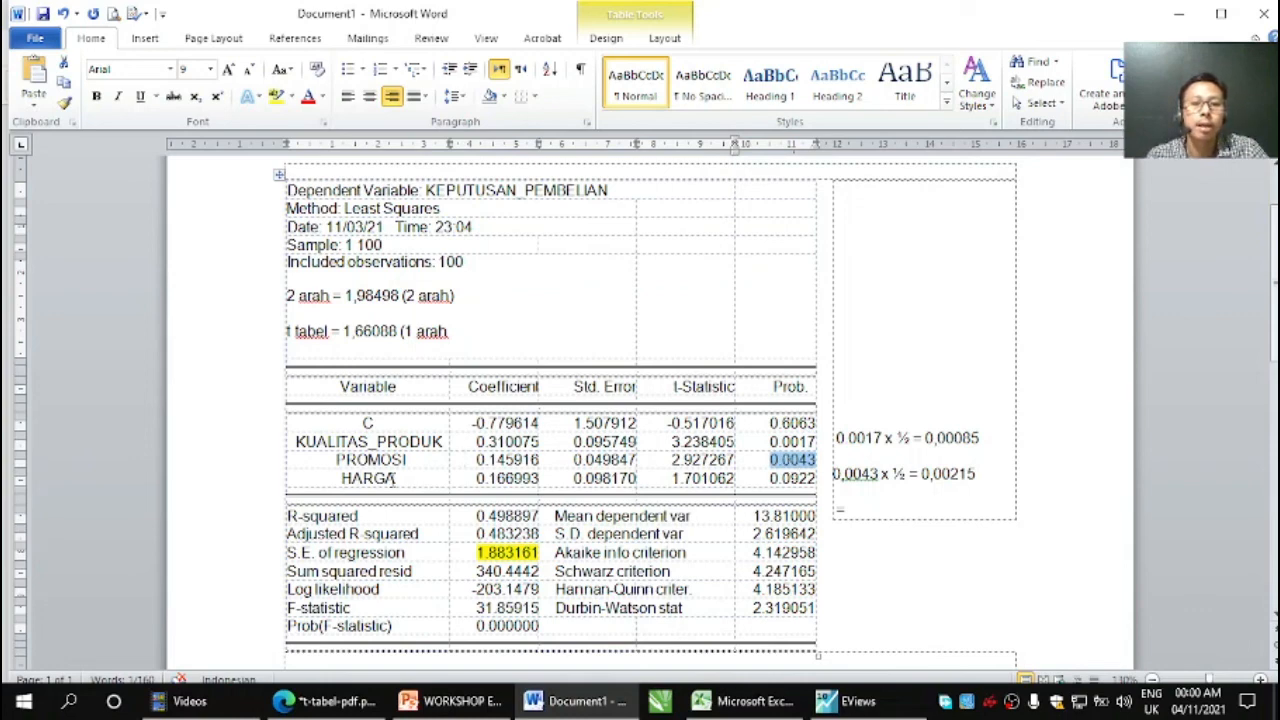
# Complete the HARGA line beside the table as "= 0,0922 x ½ = 0,0461" and compare the halved probability with HARGA's t-Statistic
pyautogui.moveTo(671, 478); pyautogui.dragTo(727, 479)
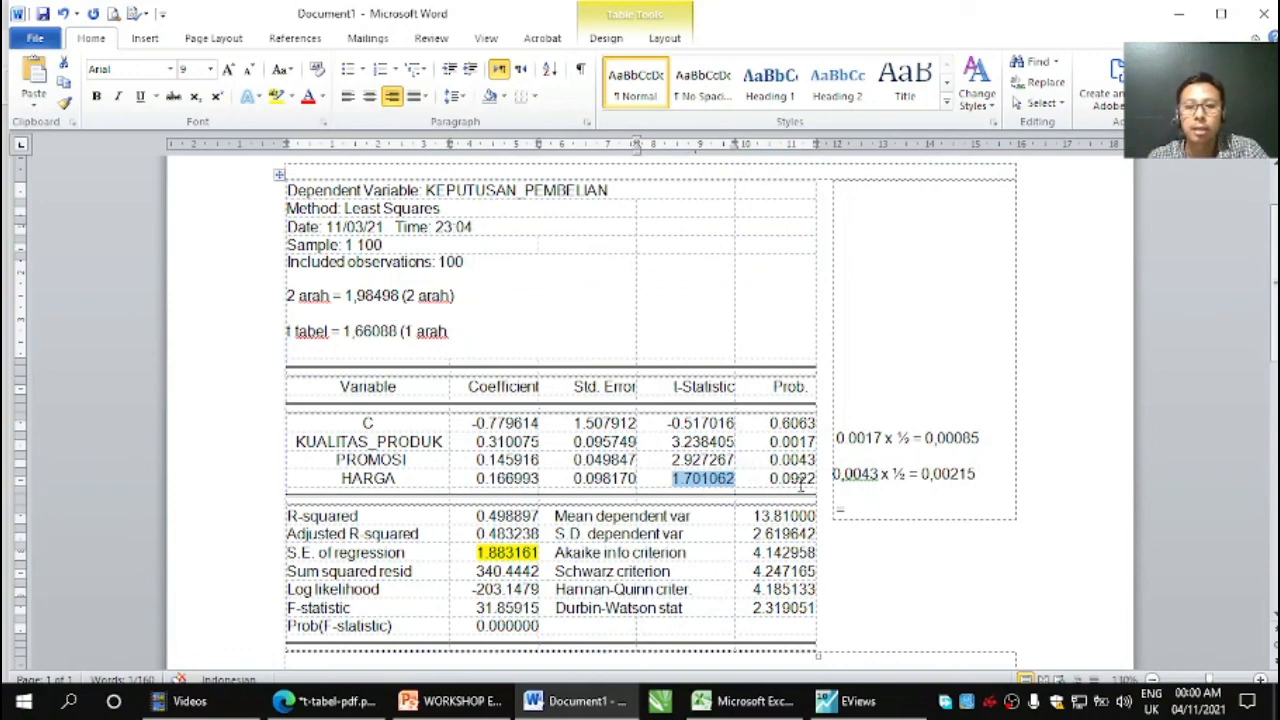
pyautogui.click(846, 510)
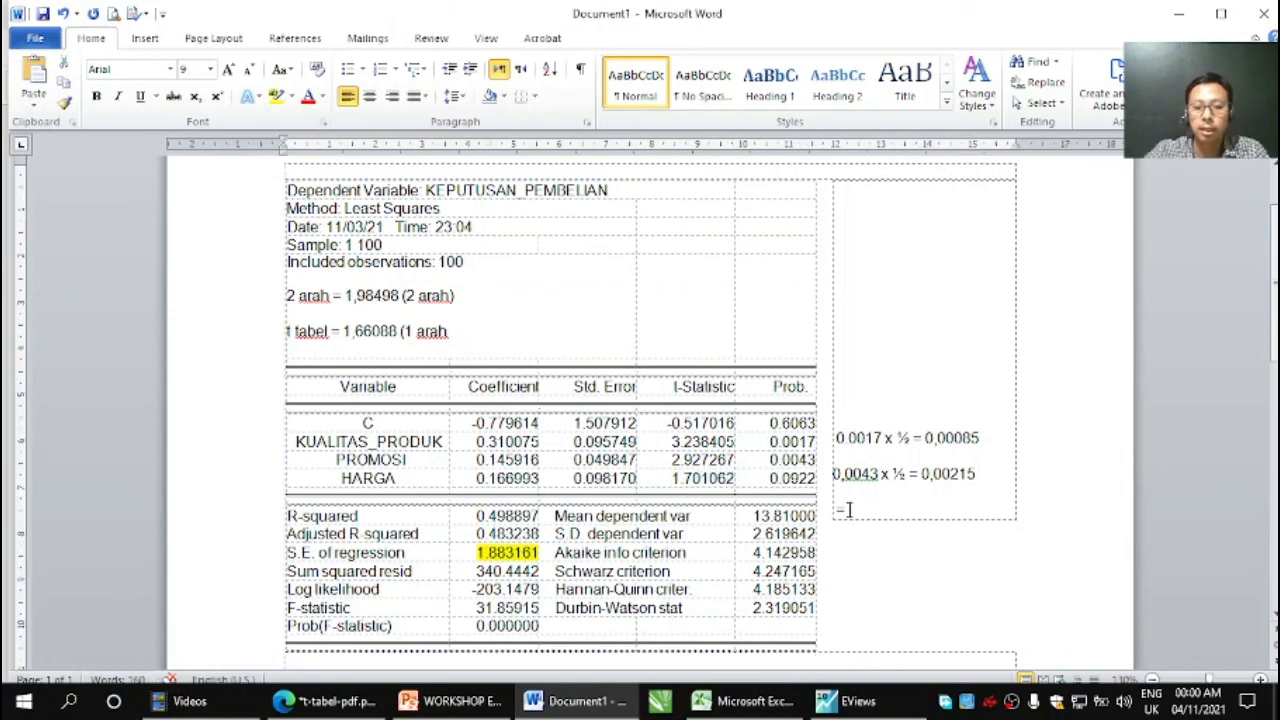
pyautogui.write('0,')
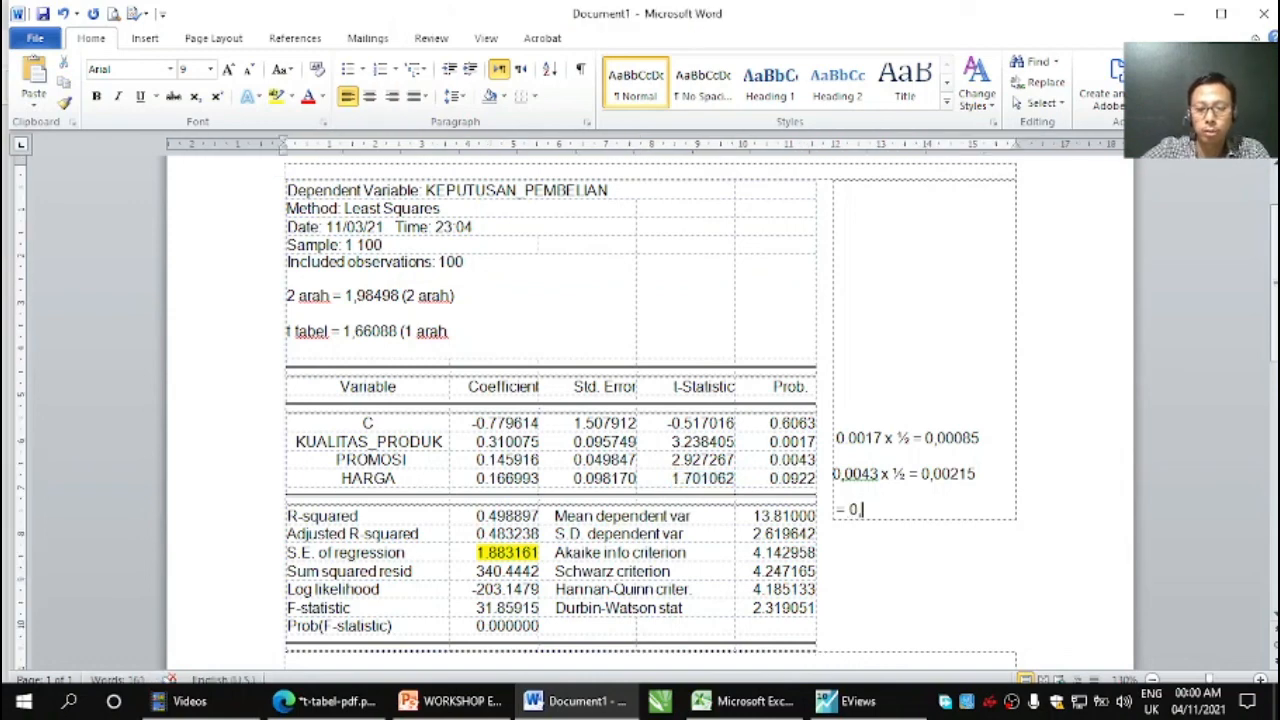
pyautogui.write('09')
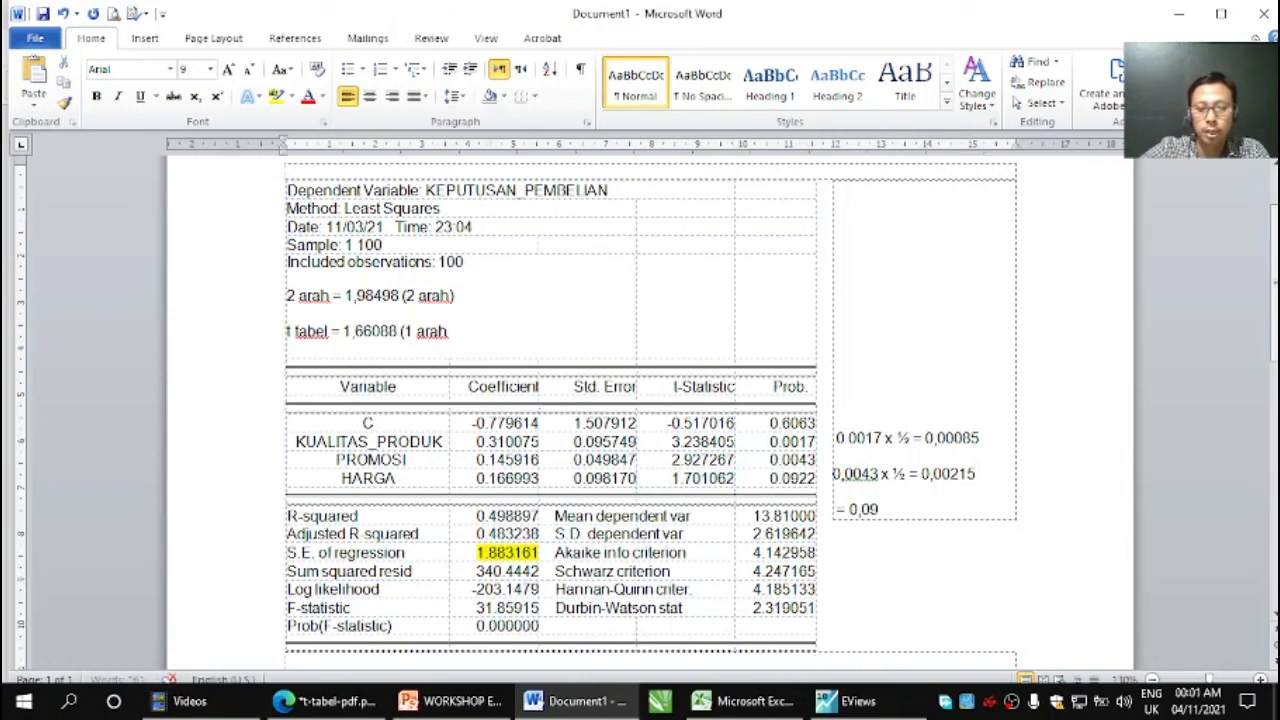
pyautogui.write('22 x')
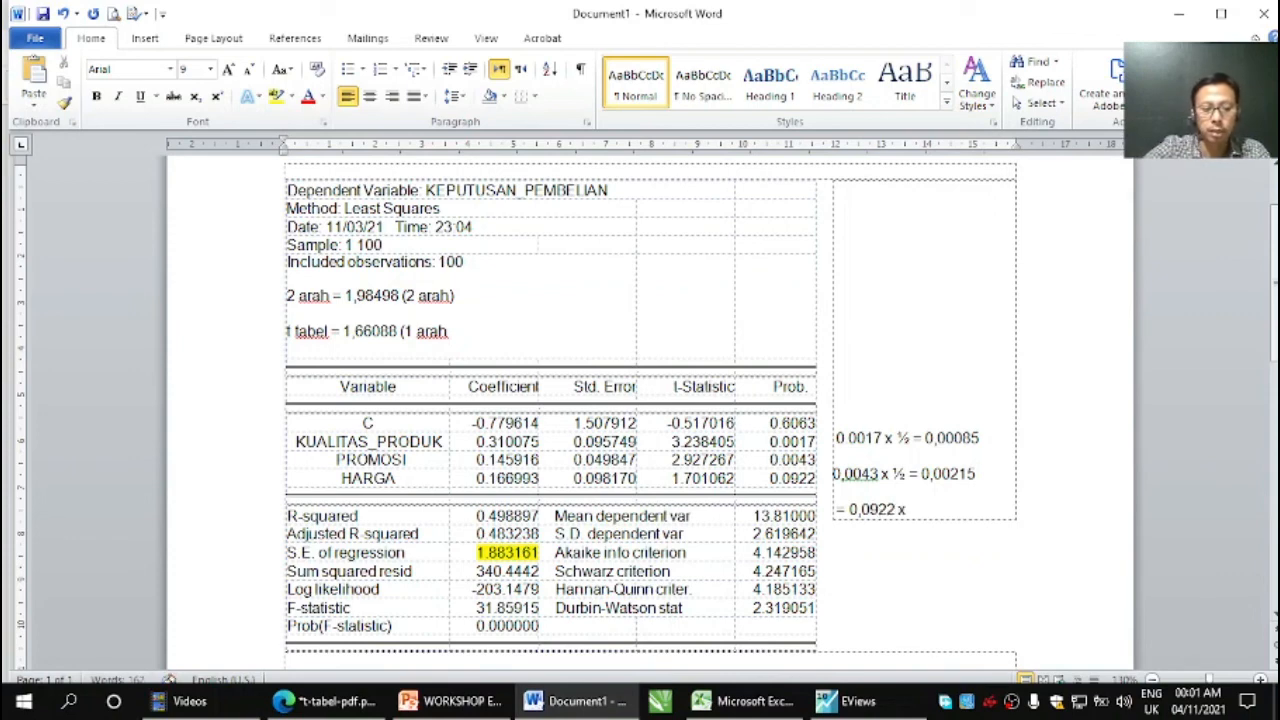
pyautogui.write(' 1/2 = ')
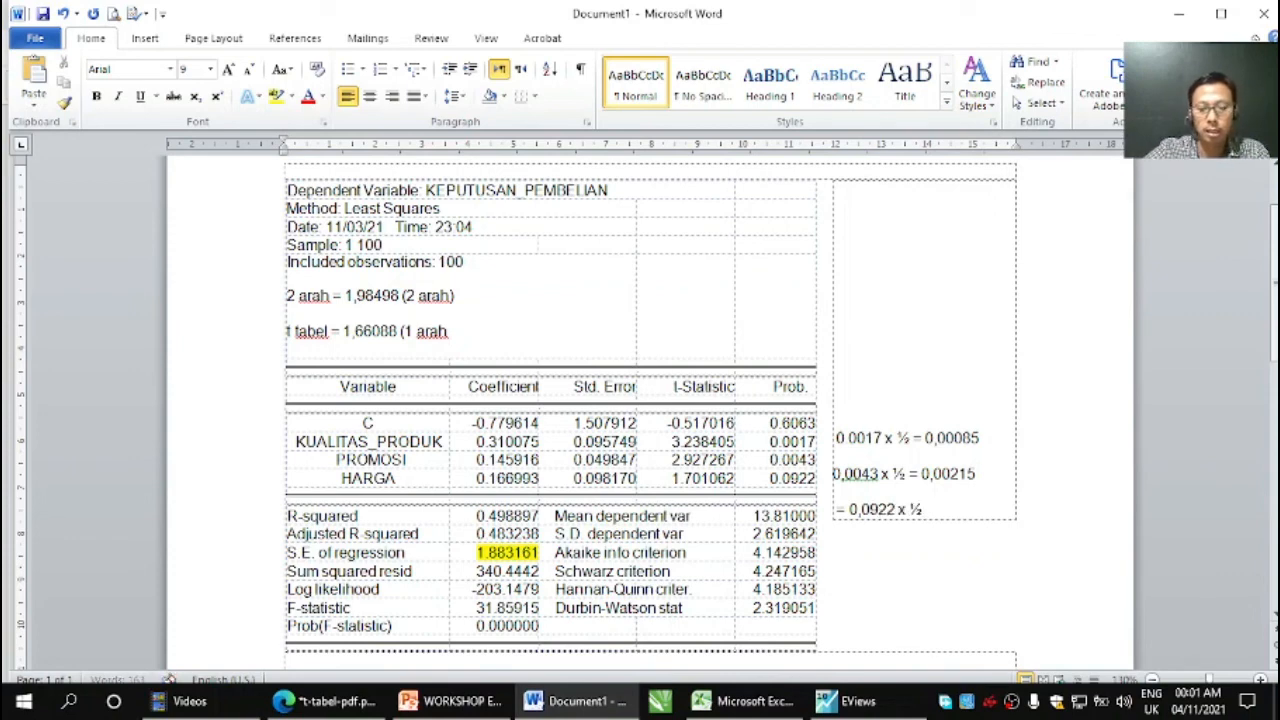
pyautogui.write('0,')
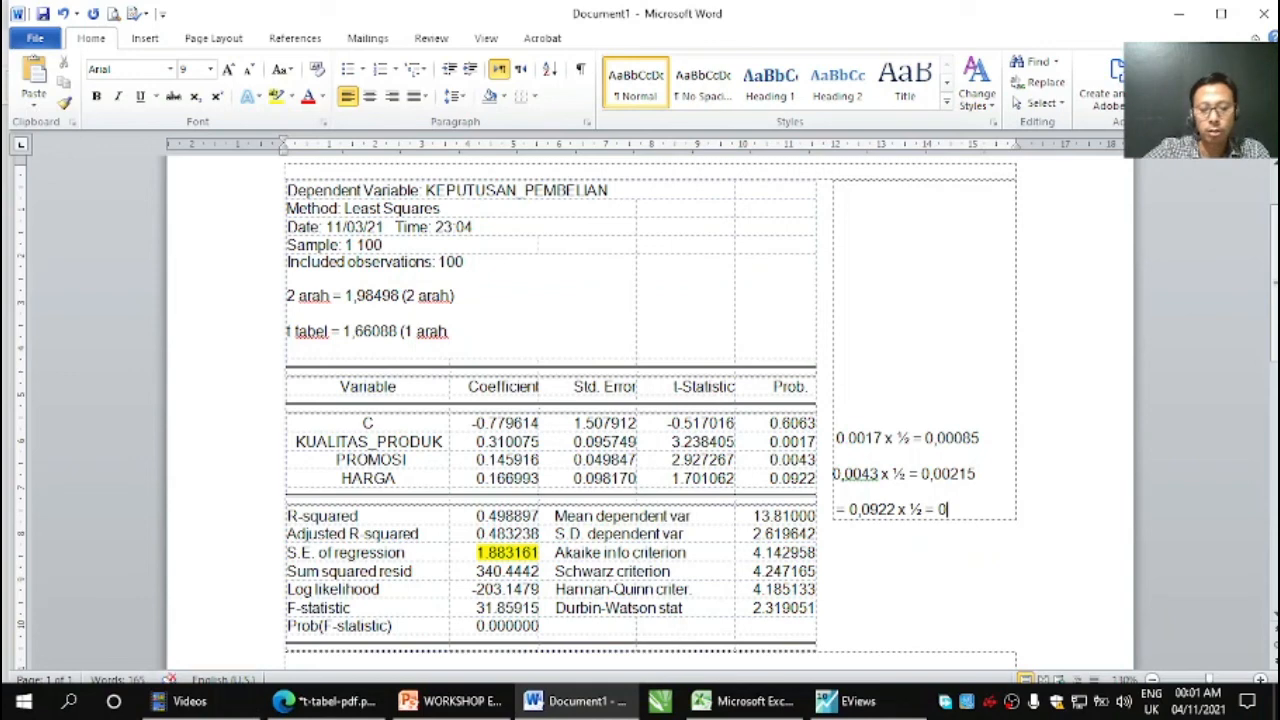
pyautogui.write('046')
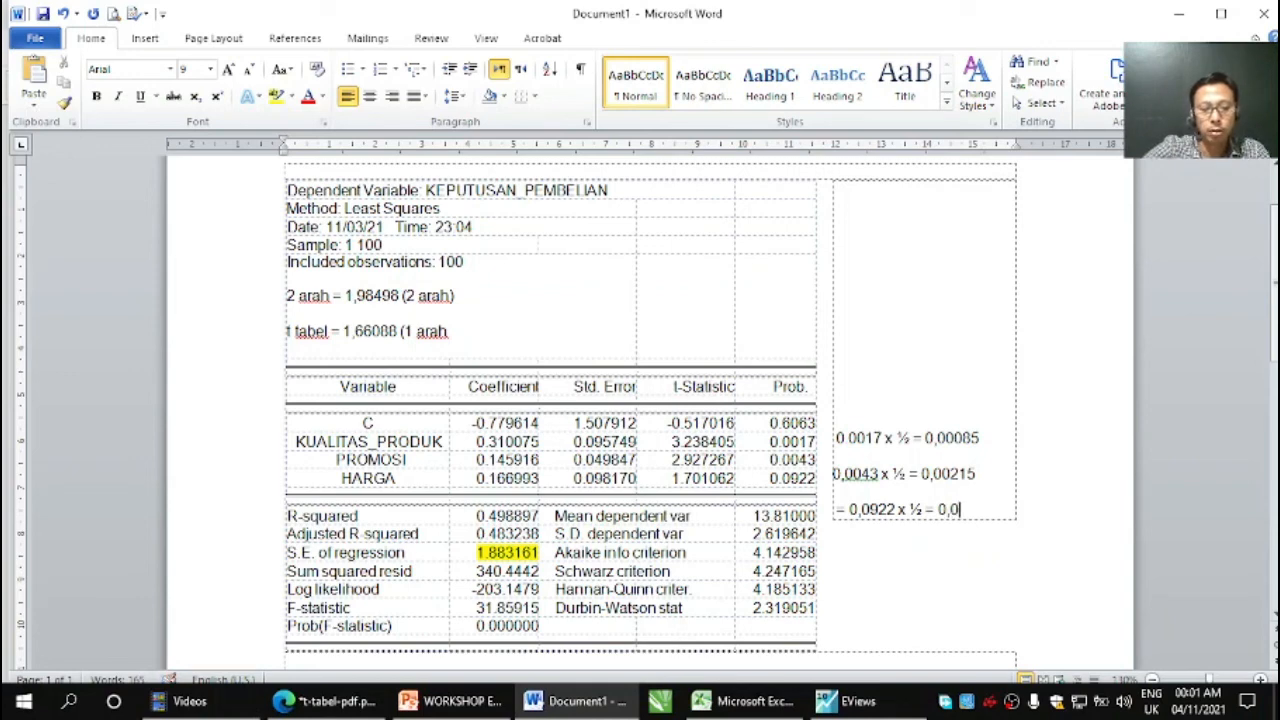
pyautogui.write('1')
pyautogui.hotkey('ctrl', 'shift', 'Left')
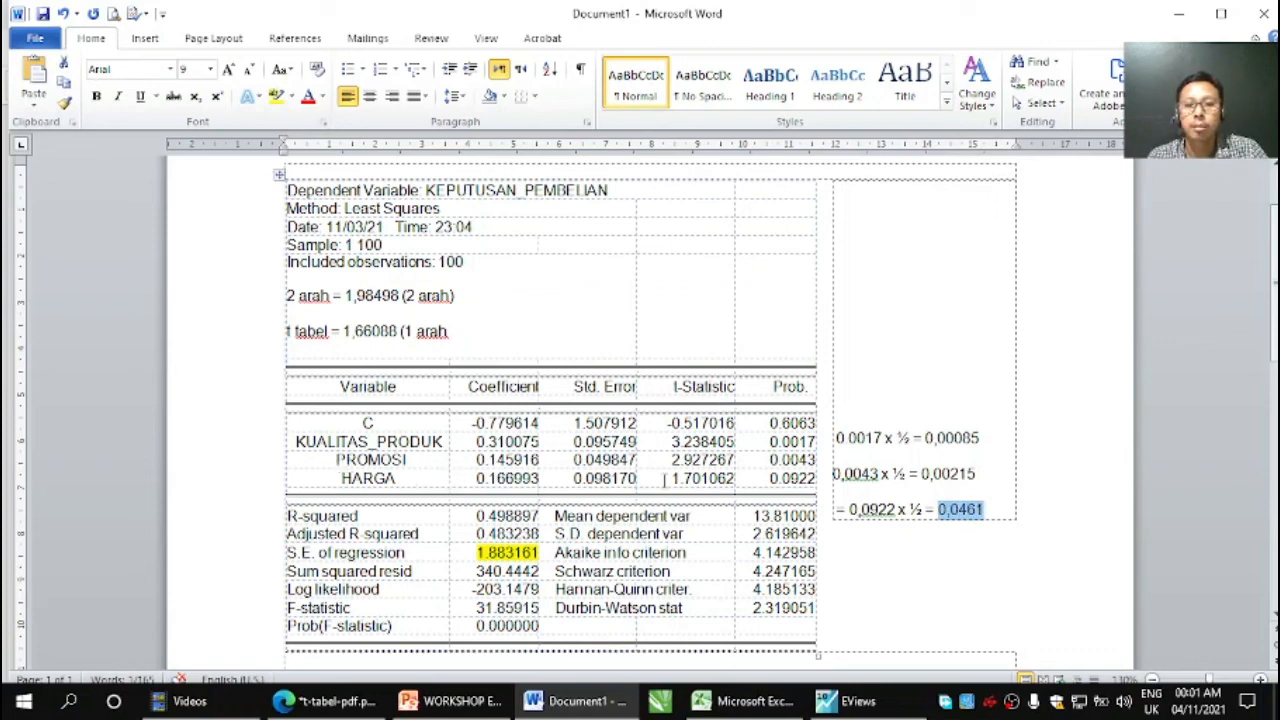
pyautogui.moveTo(668, 479); pyautogui.dragTo(735, 479)
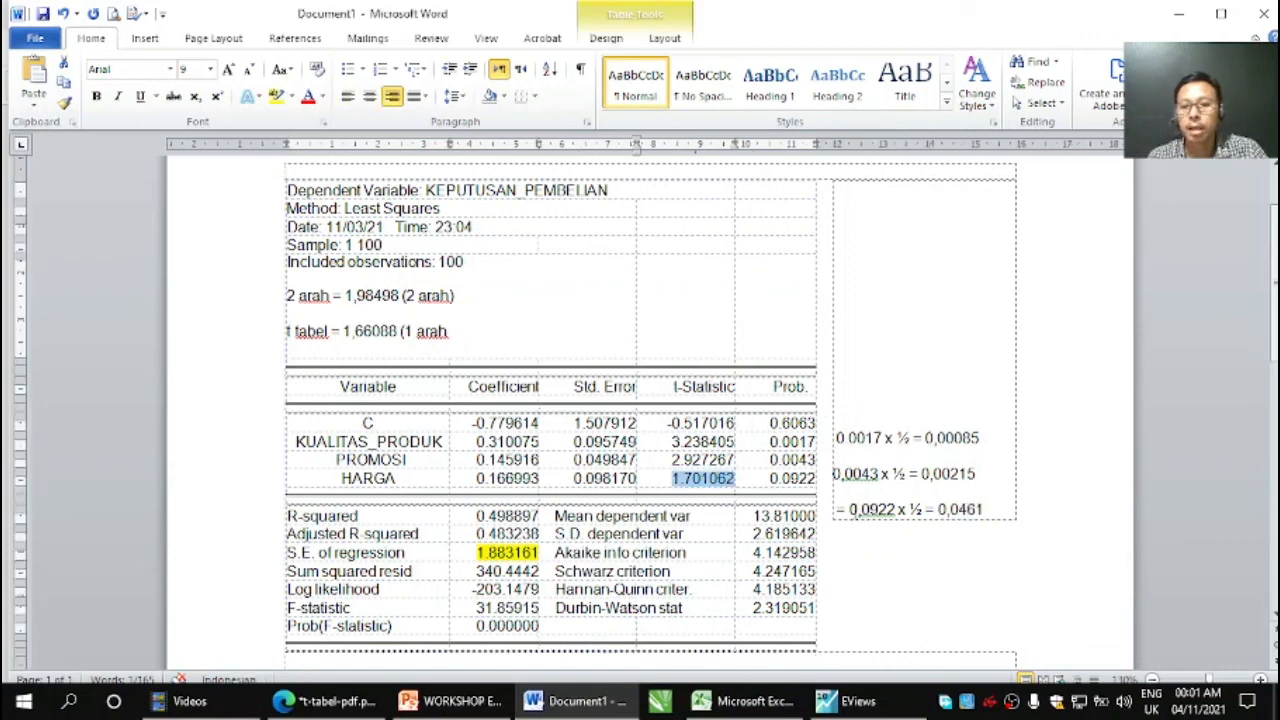
pyautogui.moveTo(938, 510); pyautogui.dragTo(984, 510)
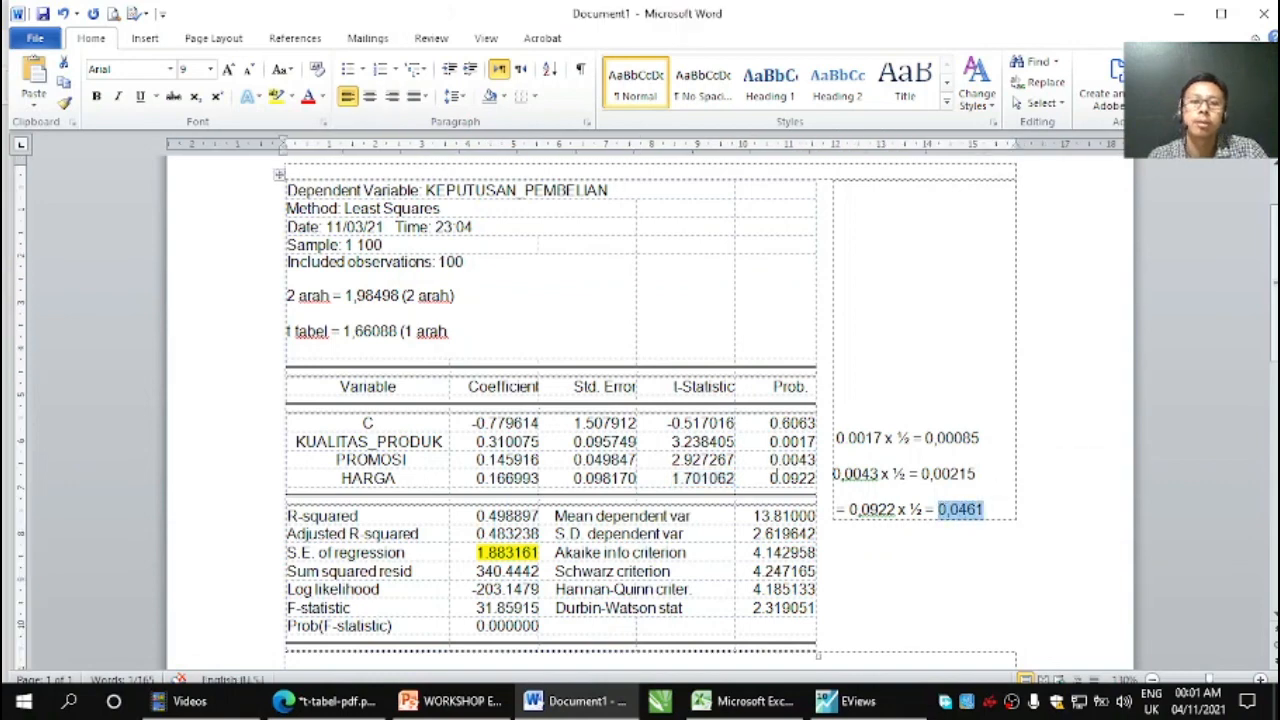